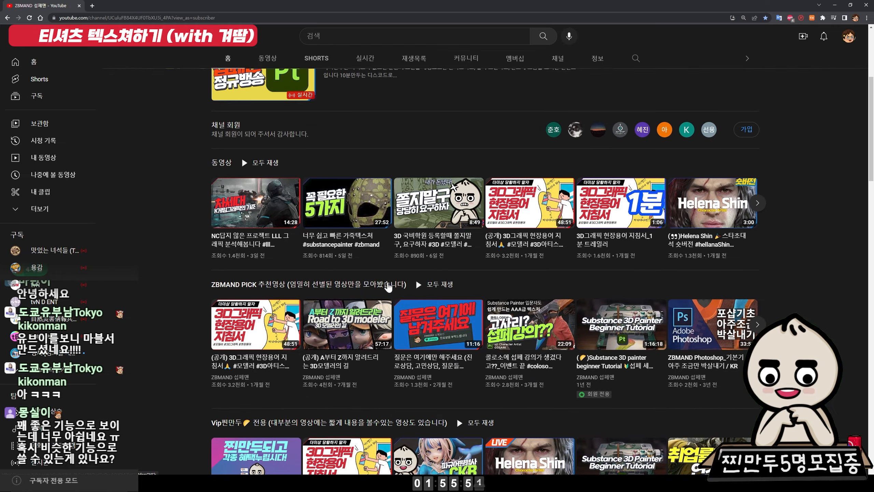
Open the channel's Vip찐만두 playlist and look through its list of videos
scroll(372, 281, down, 2)
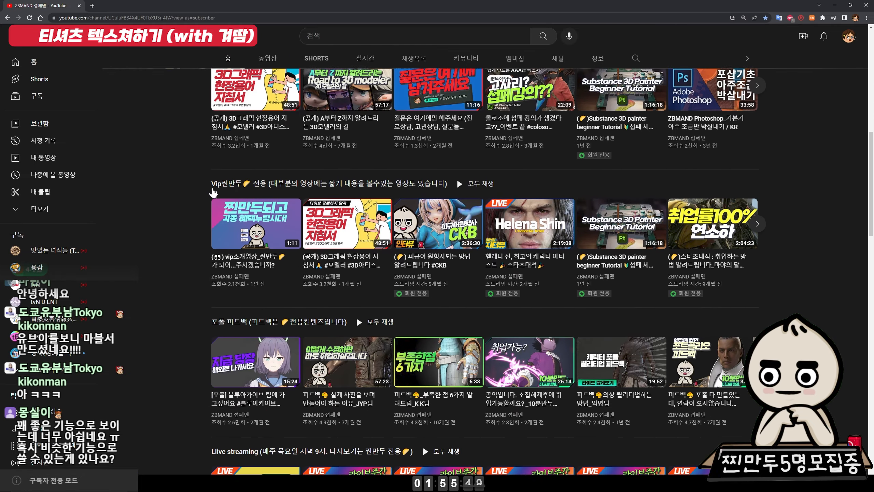
click(417, 187)
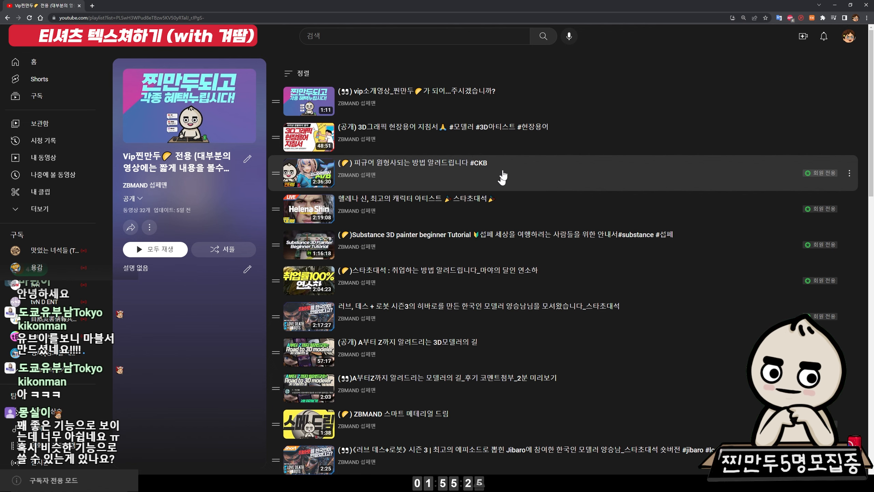
scroll(354, 207, down, 2)
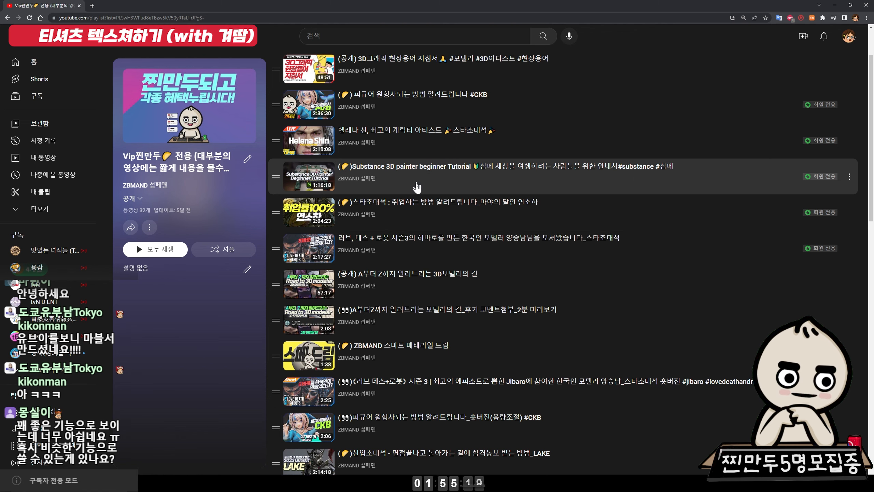
scroll(444, 248, down, 5)
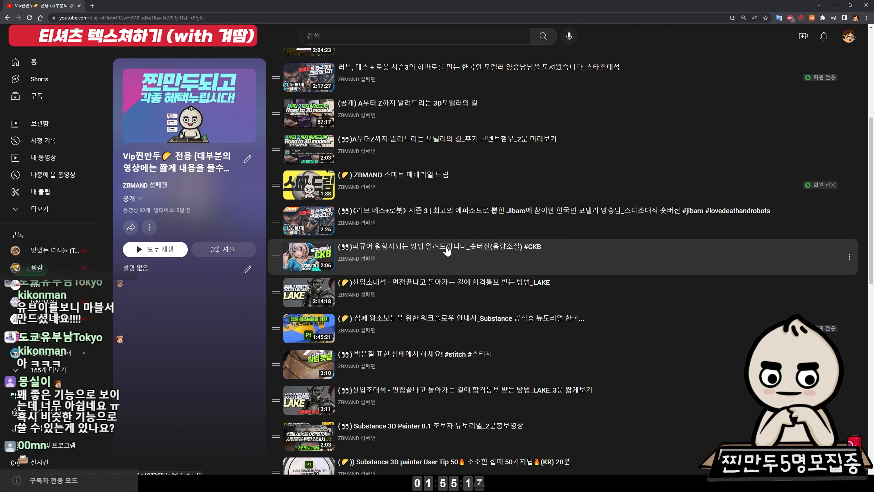
scroll(340, 267, down, 2)
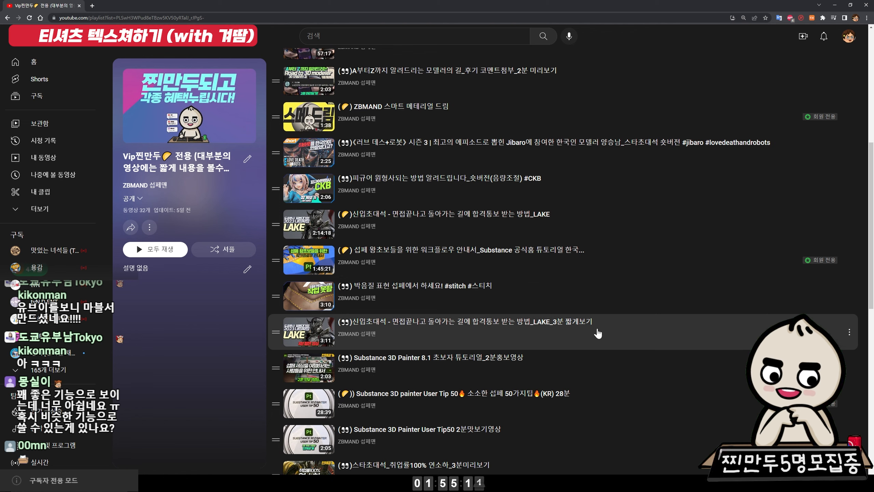
scroll(543, 336, down, 3)
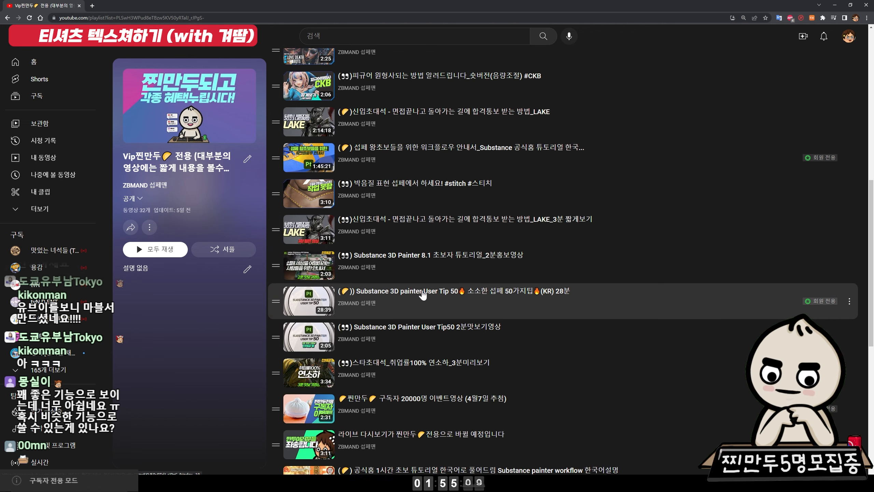
scroll(423, 295, down, 9)
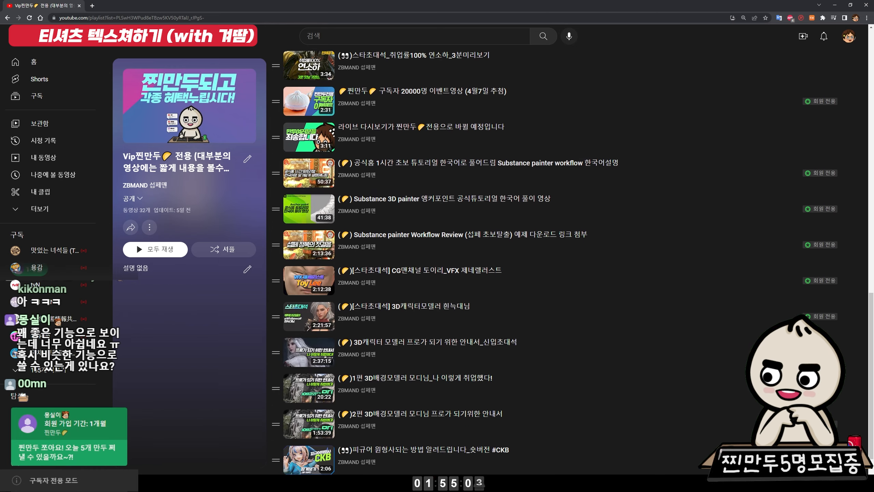
scroll(480, 205, up, 10)
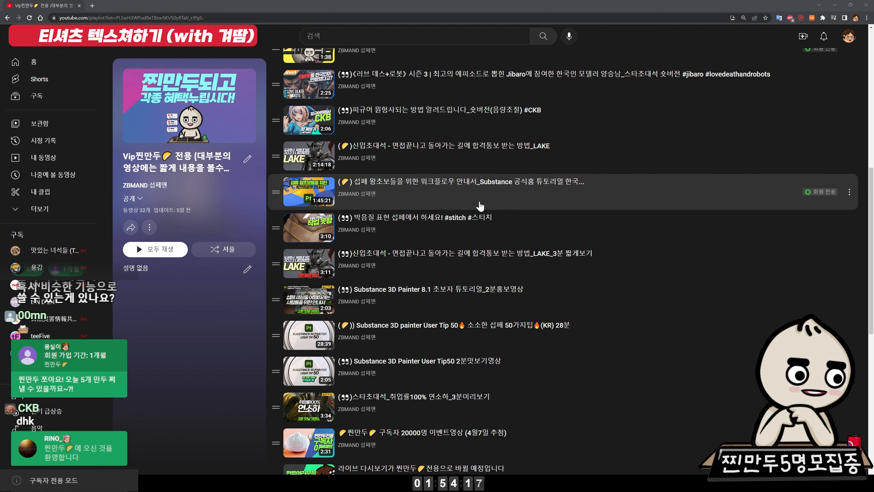
scroll(480, 206, down, 10)
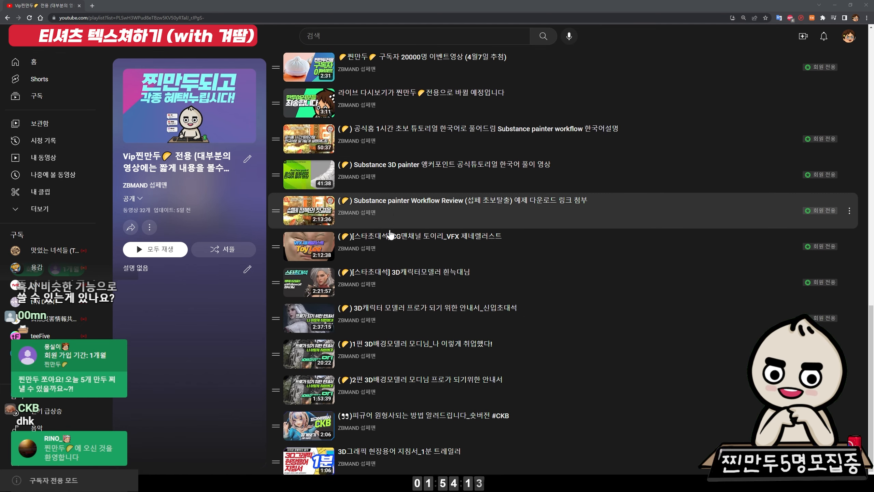
scroll(387, 434, up, 12)
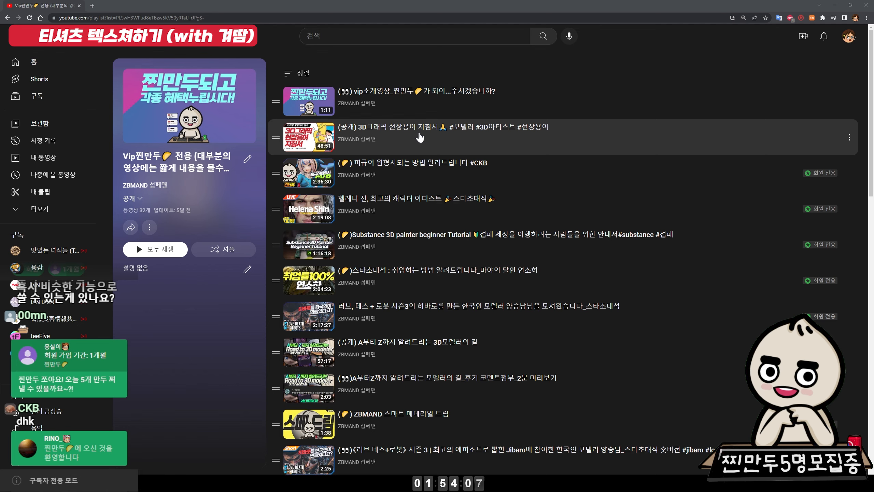
scroll(415, 146, down, 10)
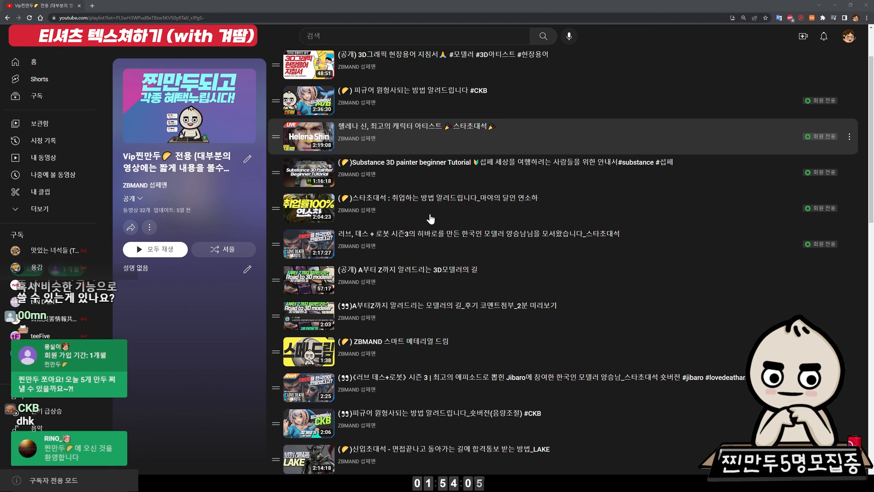
scroll(423, 232, up, 10)
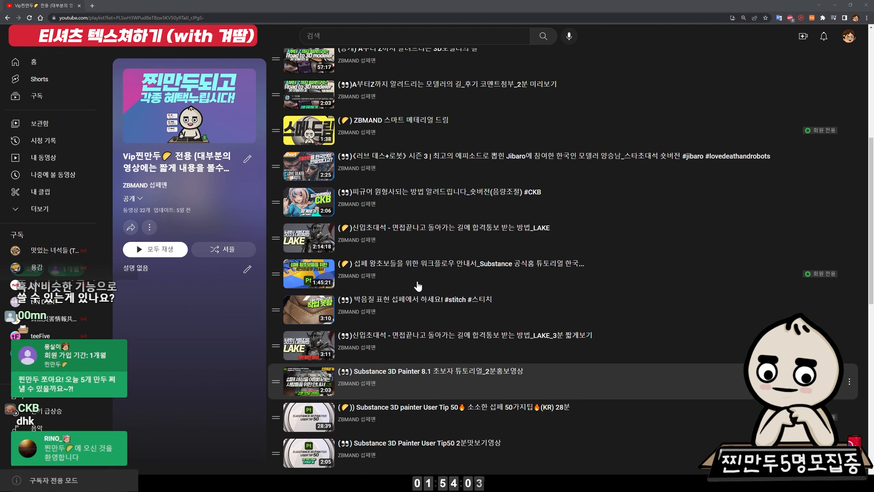
Open the playlist video "(공개) A부터 Z까지 알려드리는 3D모델러의 길", sample several points of its timeline, and look at the channel's membership option
click(414, 305)
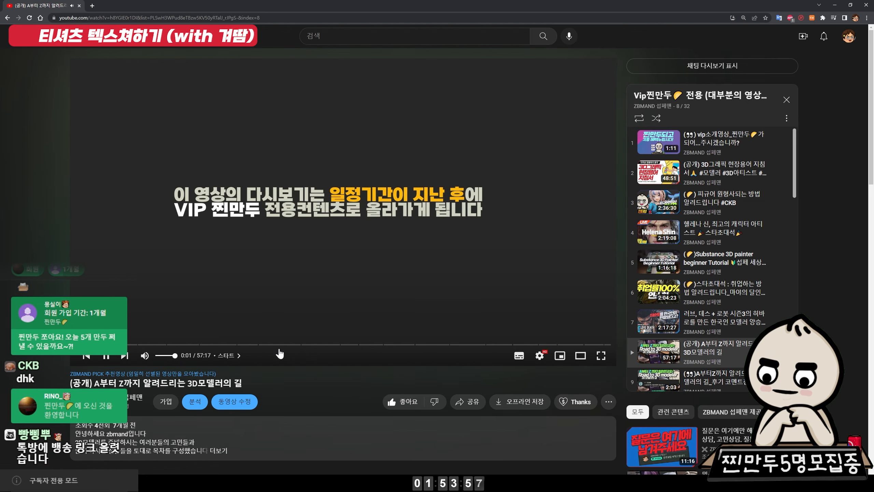
click(279, 344)
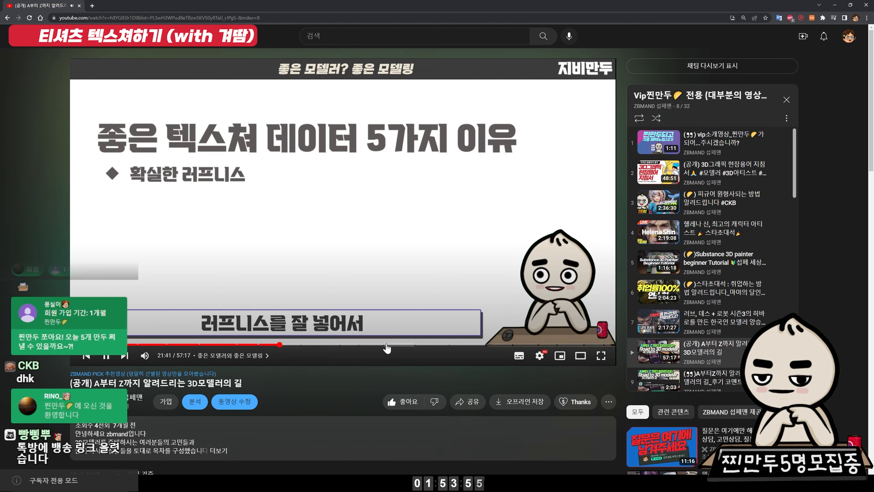
click(385, 344)
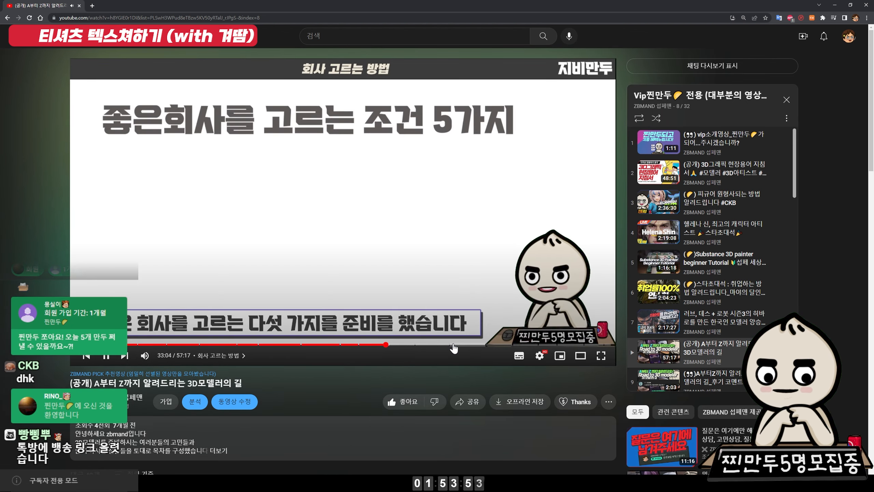
click(153, 344)
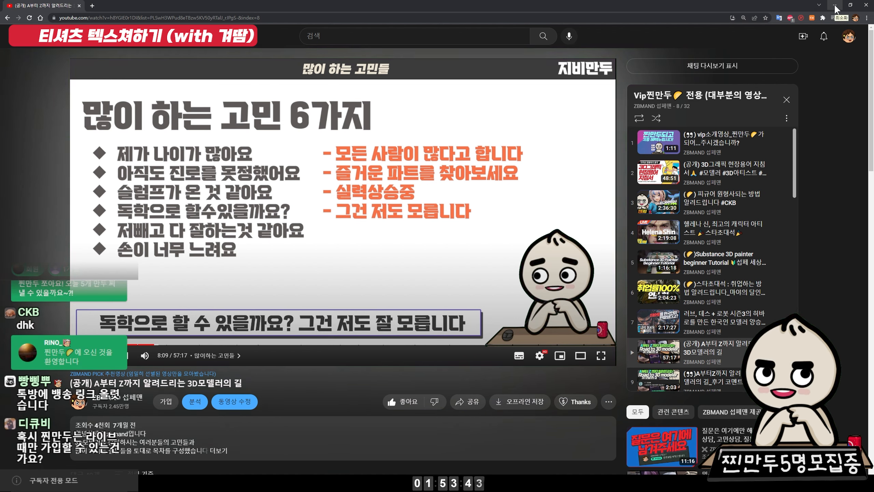
scroll(382, 320, down, 4)
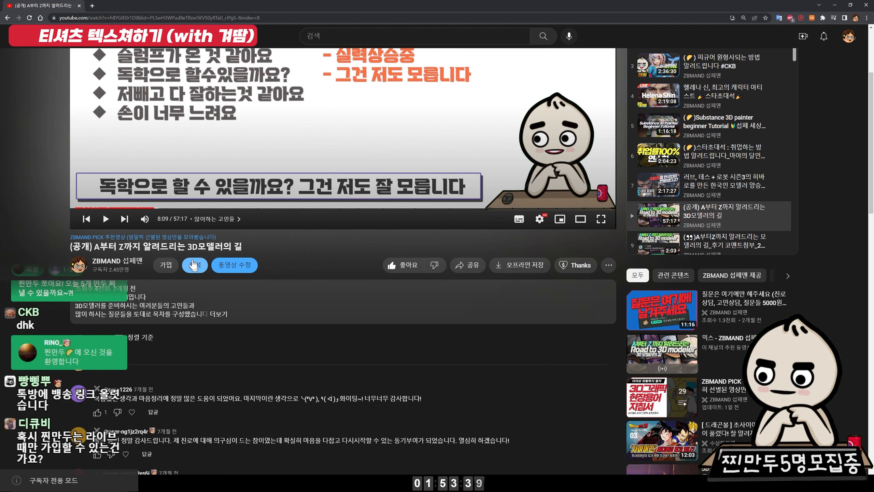
click(168, 270)
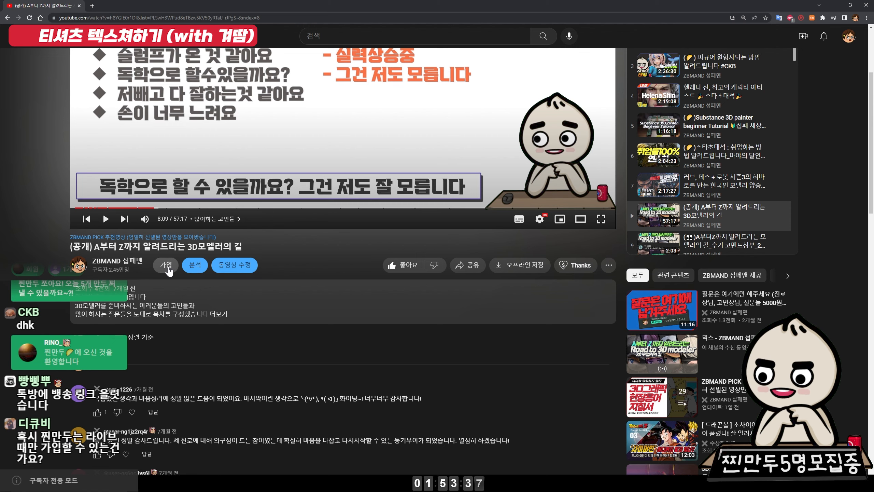
Switch to Substance 3D Painter and delete the shirt's existing paint layer, Layer 1
click(837, 4)
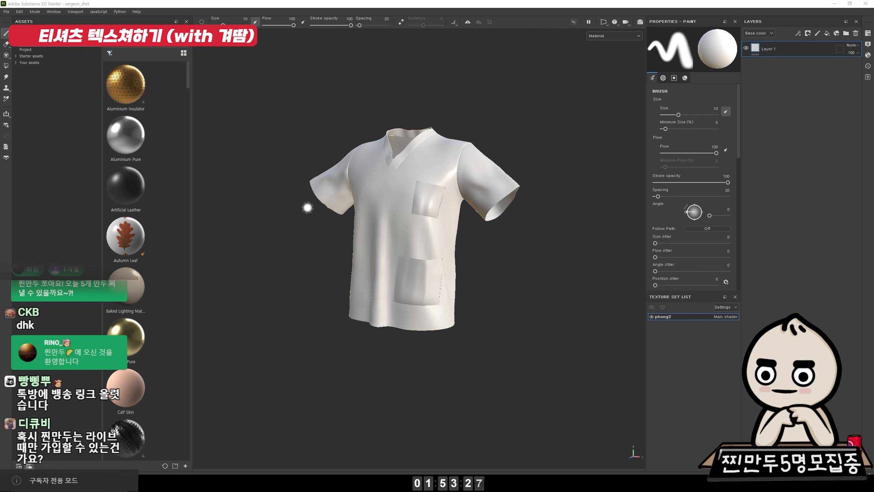
scroll(465, 240, up, 5)
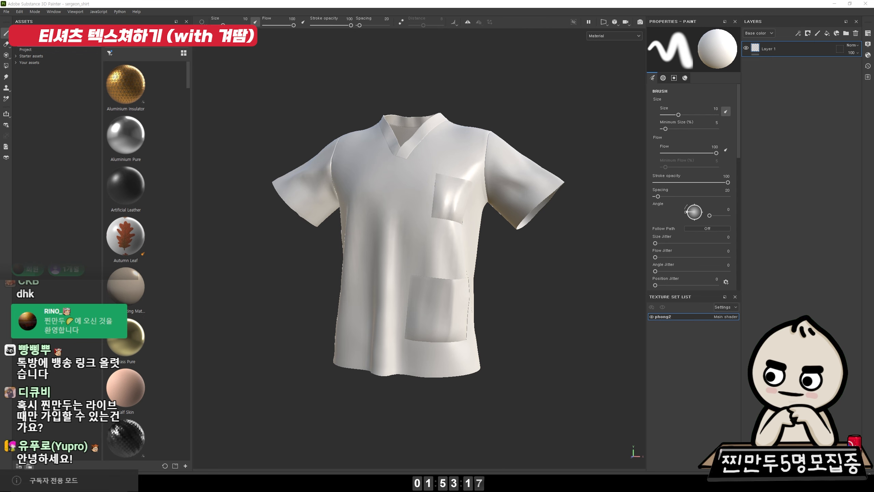
alt+drag(478, 163, 486, 148)
alt+right_drag(486, 148, 578, 209)
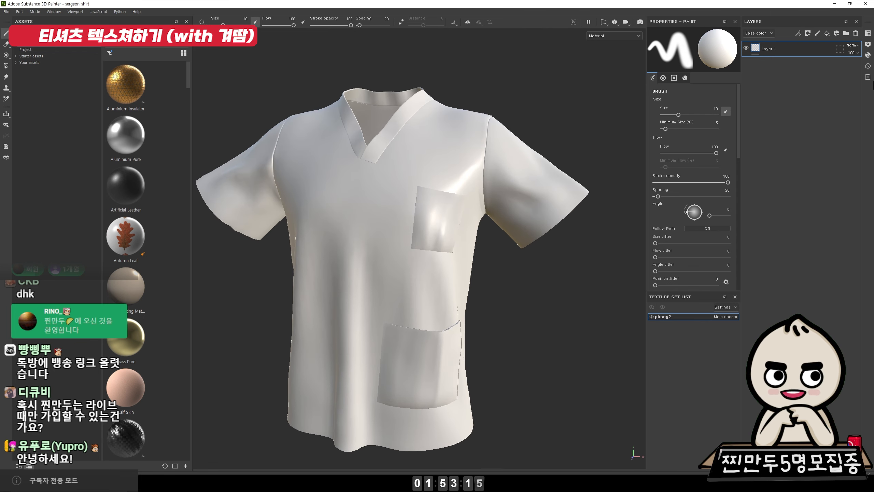
key(Delete)
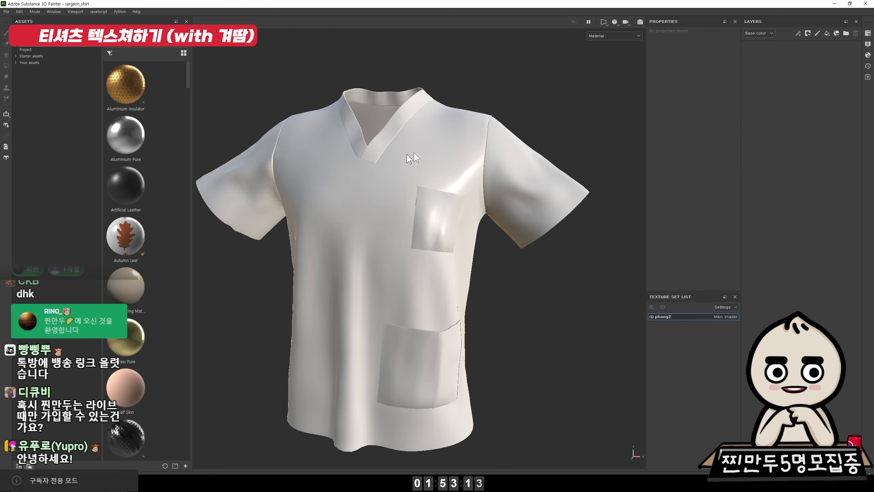
Clear the material filter, show the smart-materials category of the starter assets, and widen the asset library to three columns of thumbnails
alt+drag(459, 155, 414, 159)
alt+right_drag(414, 159, 286, 136)
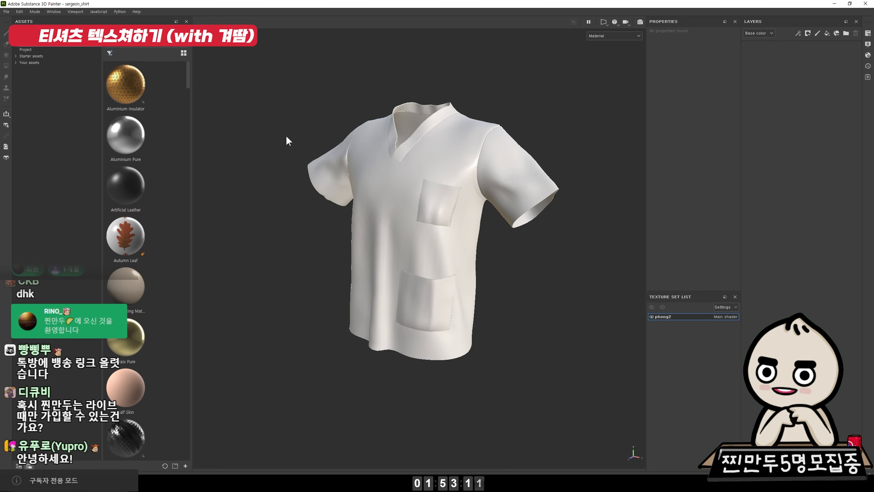
alt+middle_drag(396, 150, 381, 171)
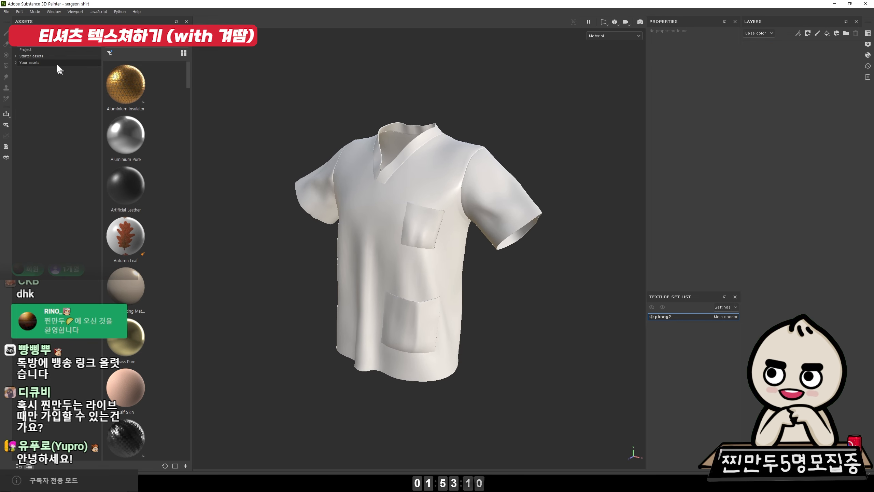
click(52, 57)
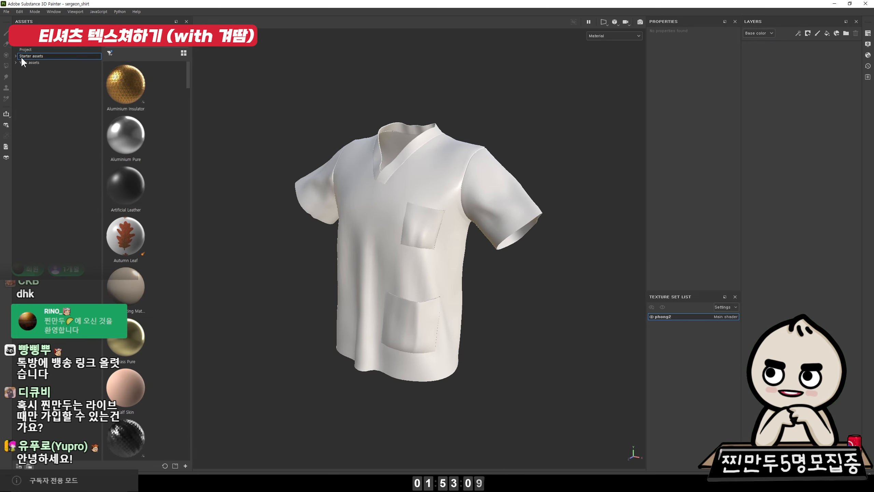
click(14, 55)
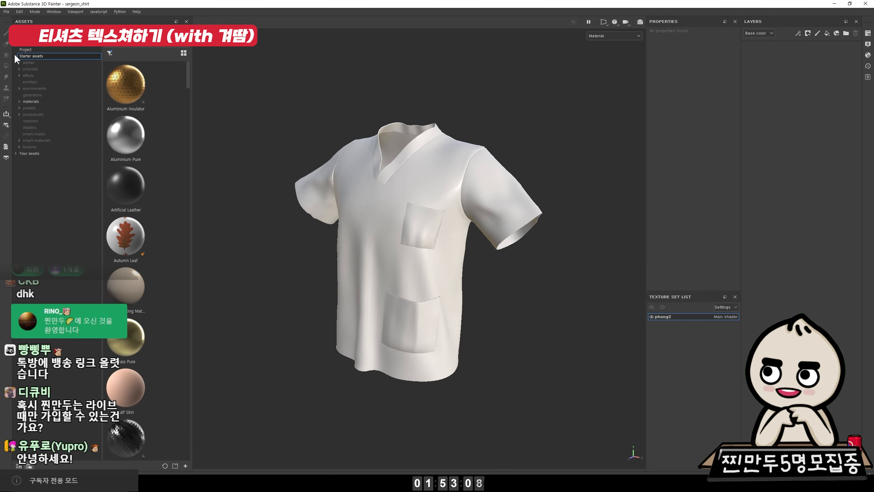
click(110, 53)
click(116, 63)
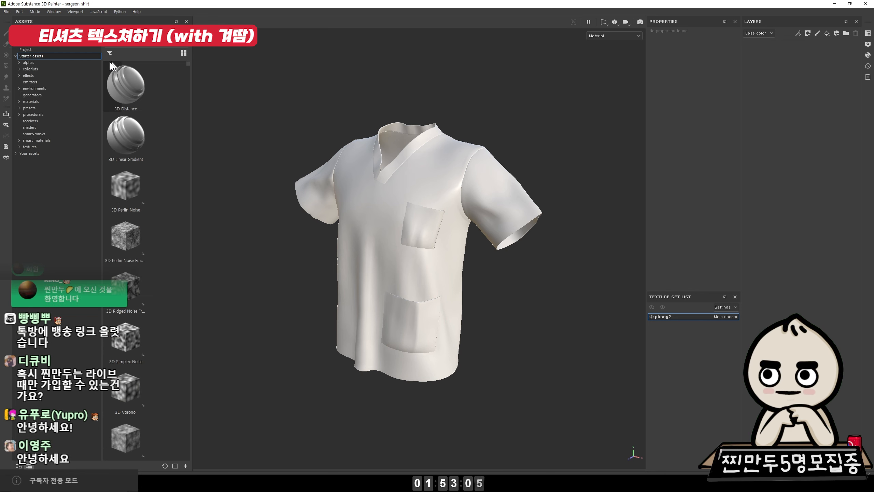
click(37, 140)
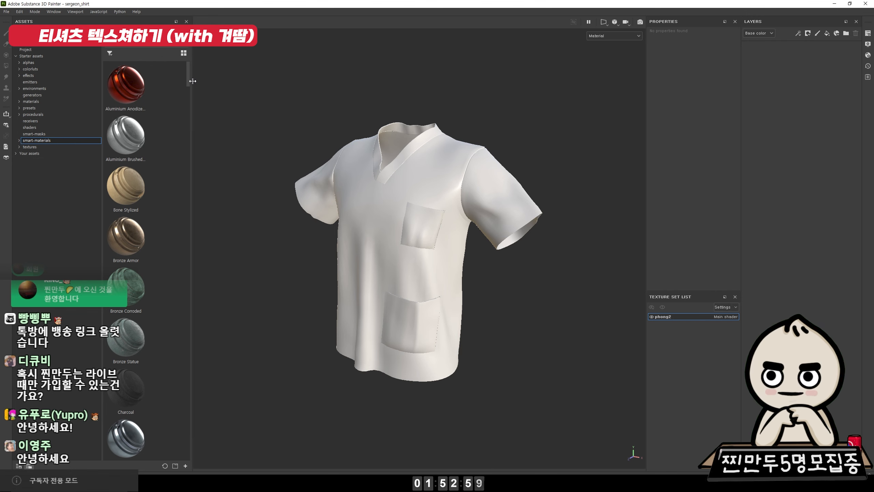
drag(193, 80, 281, 89)
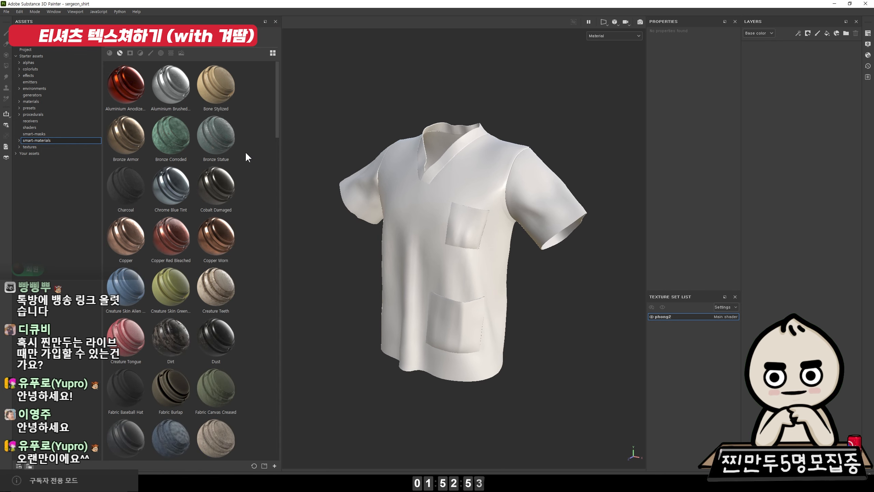
Apply the Fabric Linen Worn smart material to the shirt
scroll(243, 157, down, 6)
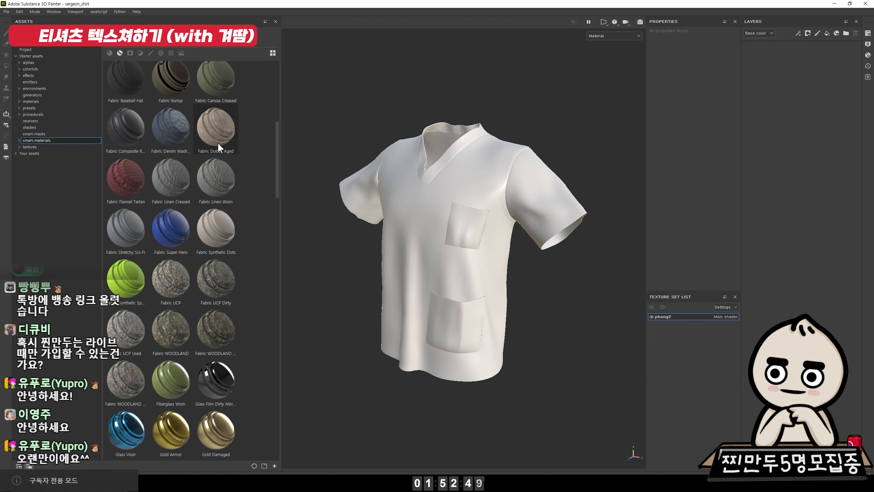
mouse_move(211, 100)
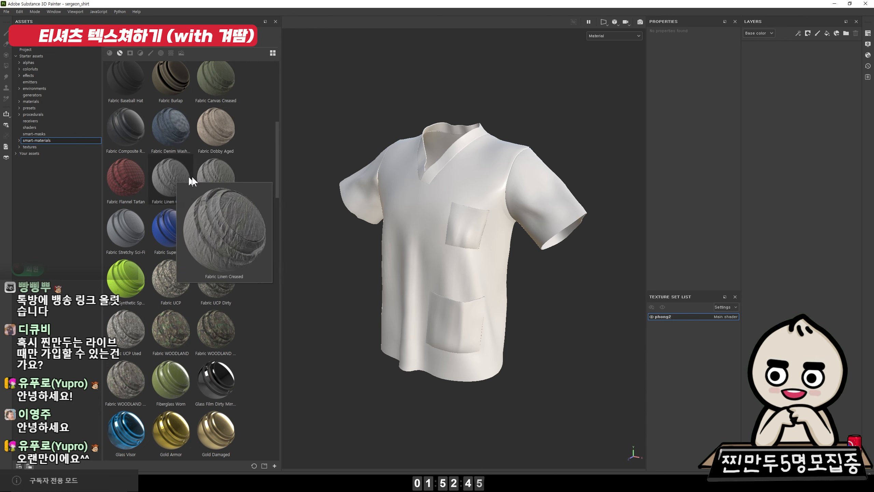
drag(211, 176, 648, 109)
scroll(553, 295, up, 3)
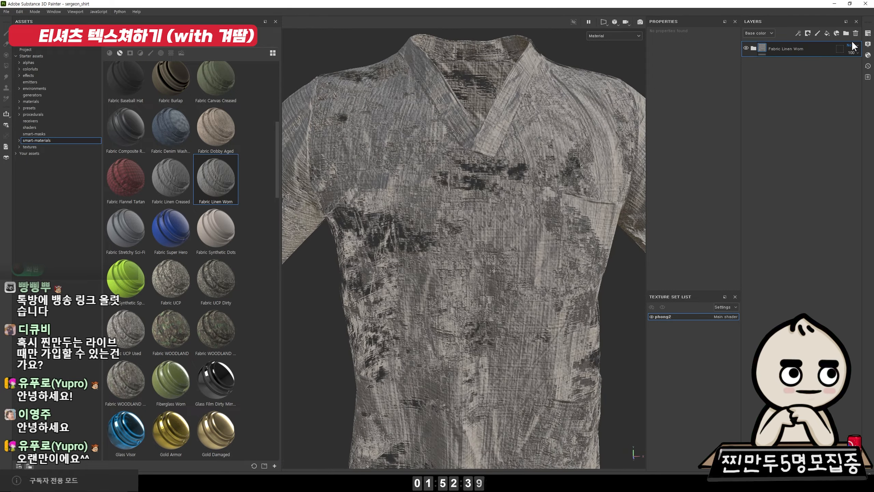
Hide the Tears layer inside the Fabric Linen Worn group and inspect the shirt's fabric
click(753, 48)
click(748, 62)
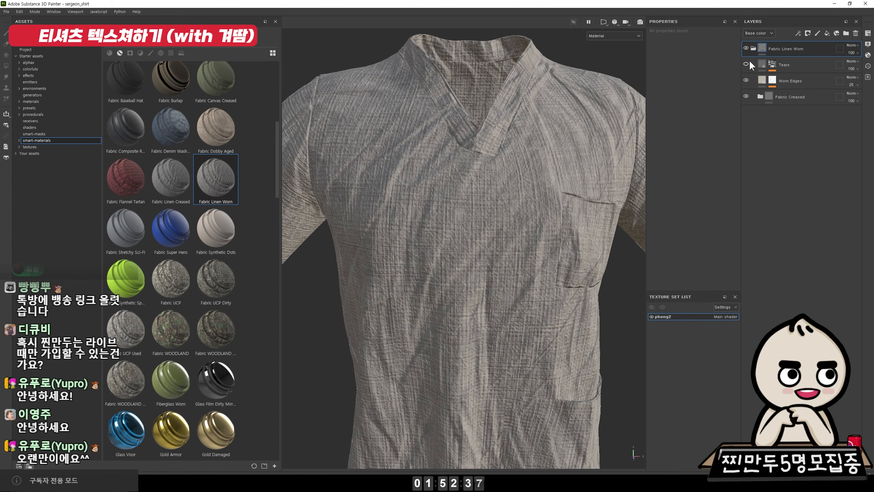
alt+drag(564, 131, 468, 158)
scroll(483, 196, down, 4)
alt+drag(532, 237, 567, 214)
scroll(518, 291, up, 3)
alt+drag(519, 291, 505, 226)
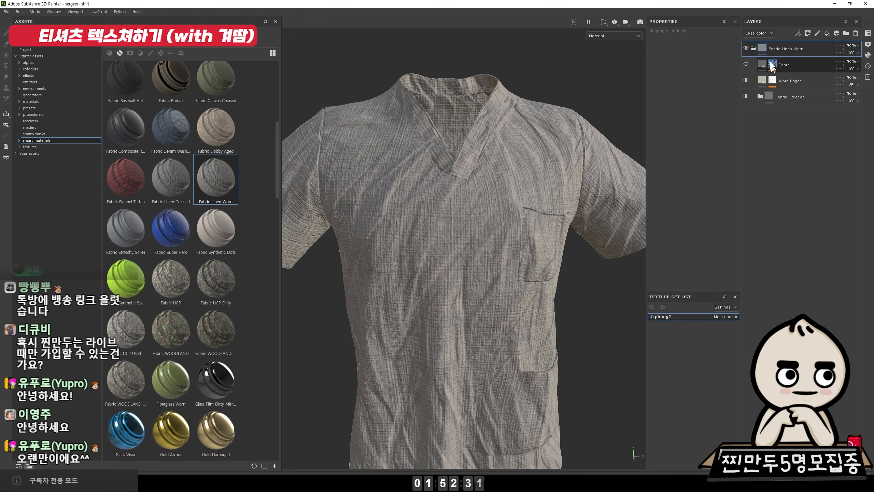
click(753, 48)
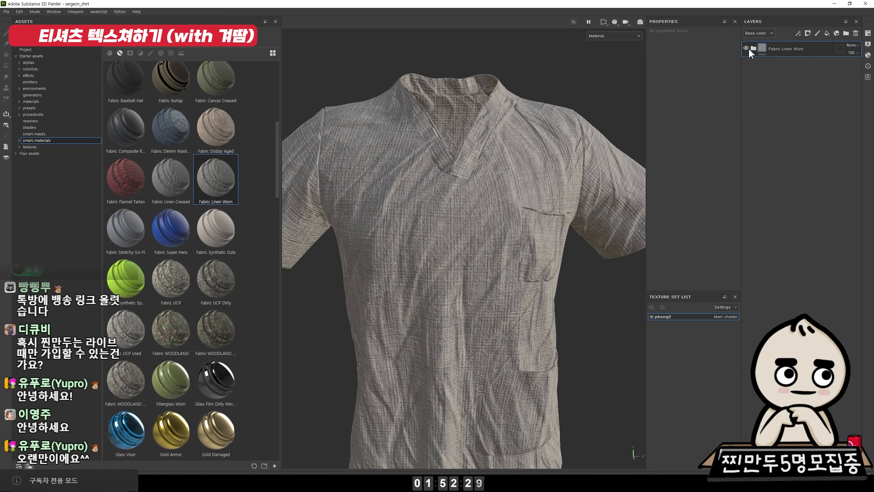
Hide the Fabric Linen Worn group
click(746, 48)
drag(112, 192, 541, 184)
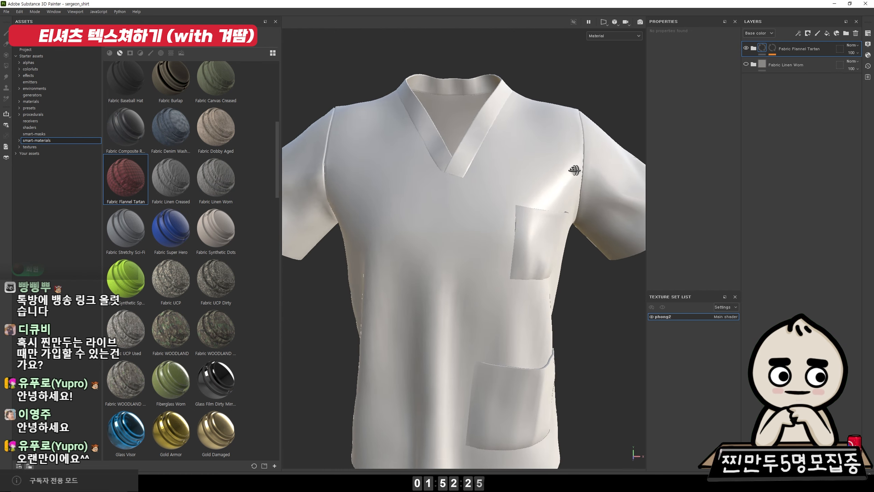
alt+drag(570, 147, 562, 179)
scroll(562, 180, down, 2)
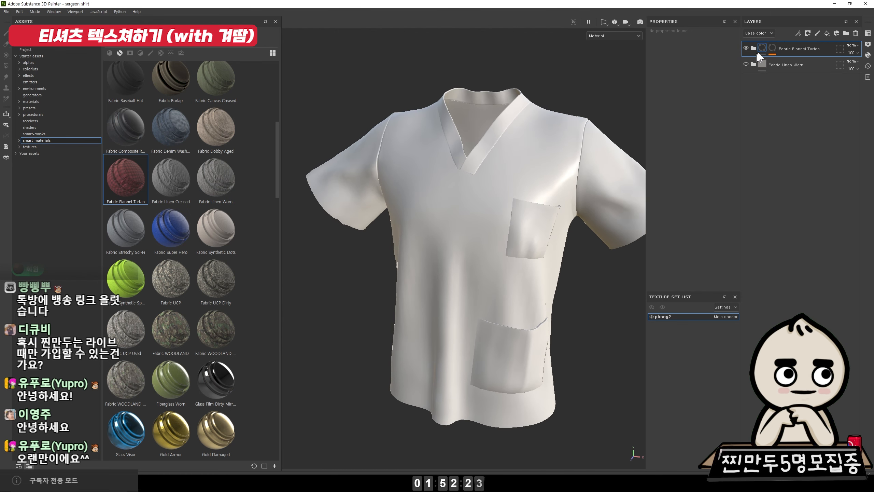
click(775, 53)
key(Delete)
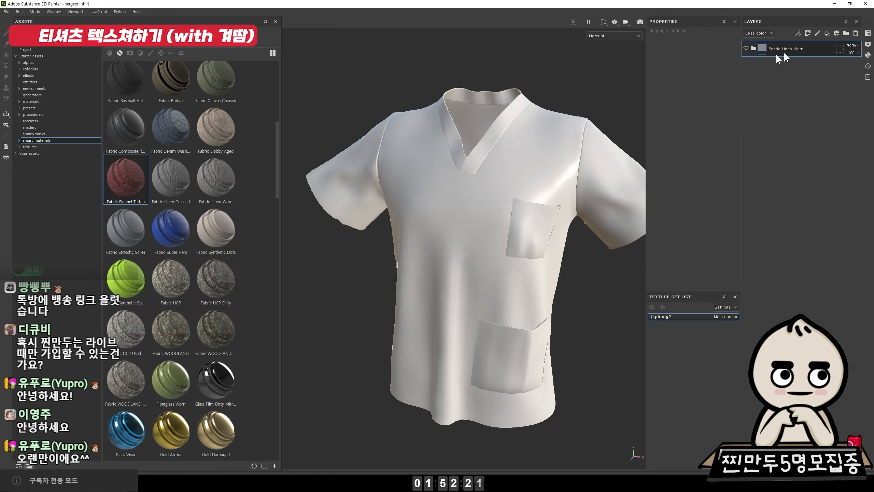
Apply the Fabric Flannel Tartan smart material to the whole shirt and inspect the fabric from several angles
drag(114, 192, 540, 188)
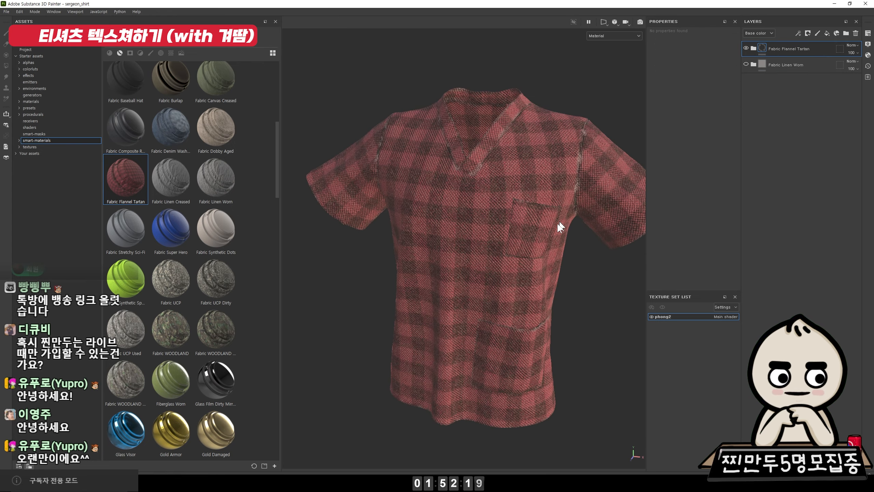
alt+drag(559, 224, 491, 192)
alt+right_drag(491, 192, 511, 285)
alt+drag(511, 285, 537, 203)
alt+right_drag(537, 203, 661, 287)
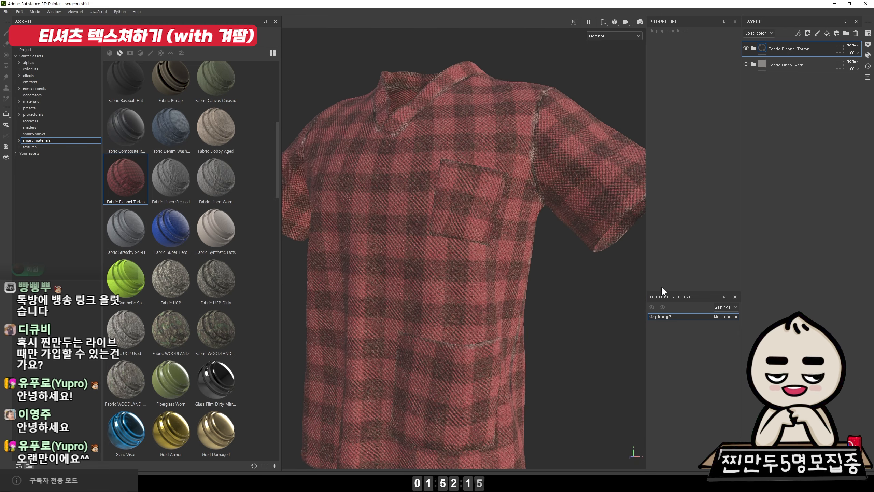
alt+drag(495, 172, 541, 164)
Expand the Fabric Flannel Tartan group and hide every layer in it above Base Flannel
click(754, 49)
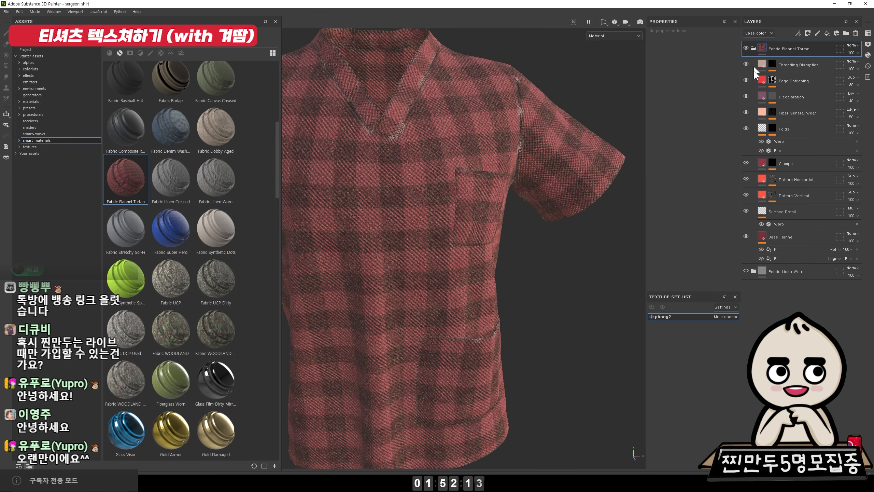
click(746, 194)
click(746, 178)
alt+drag(527, 127, 553, 241)
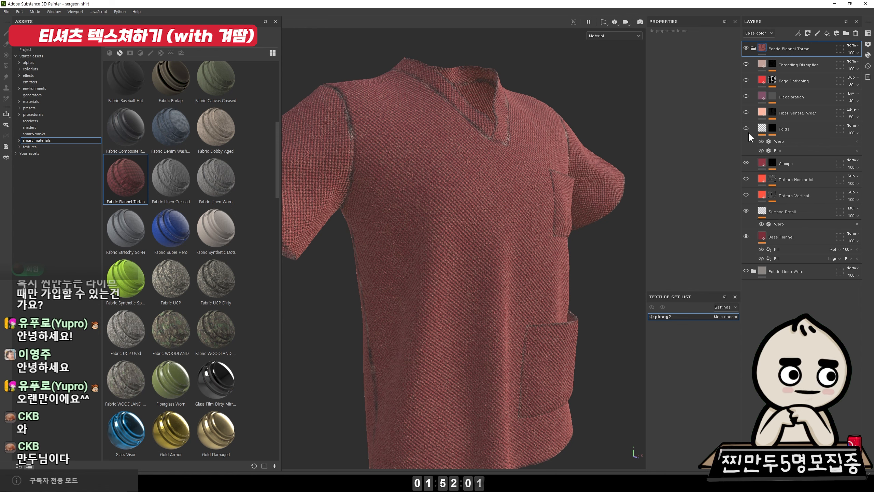
click(745, 178)
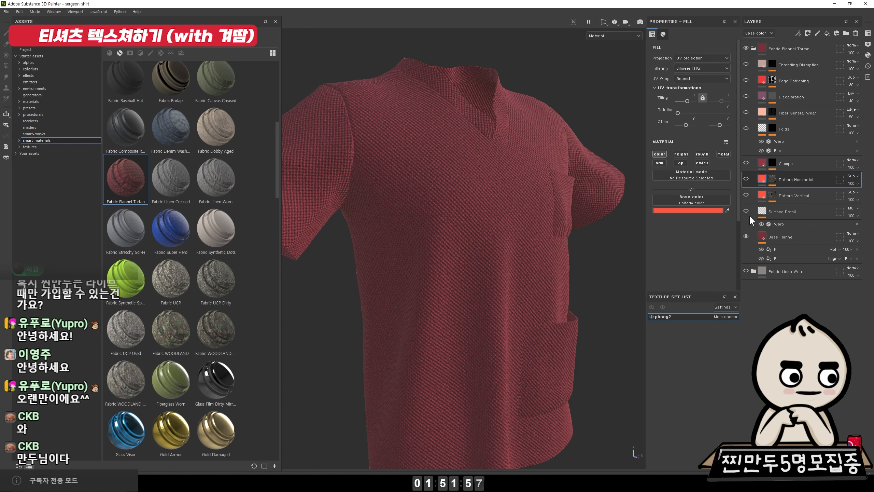
Change the Base Flannel layer's base color from red to a light blue
scroll(453, 205, up, 5)
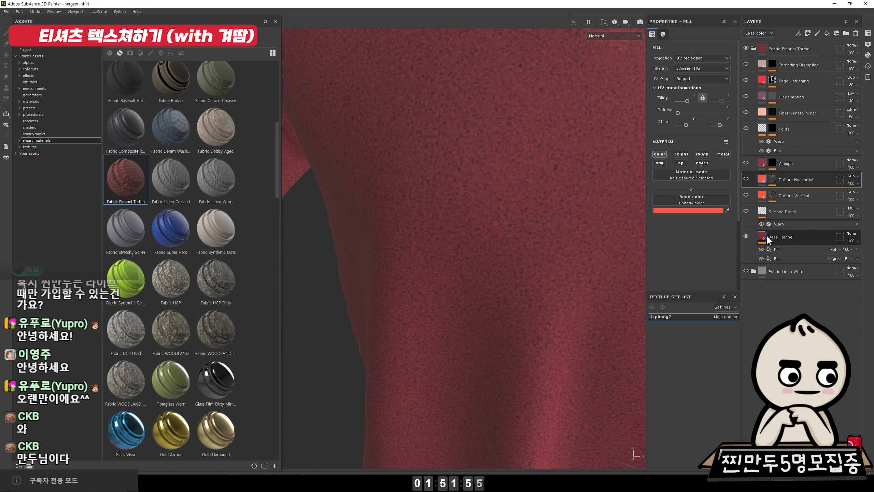
click(767, 237)
click(719, 211)
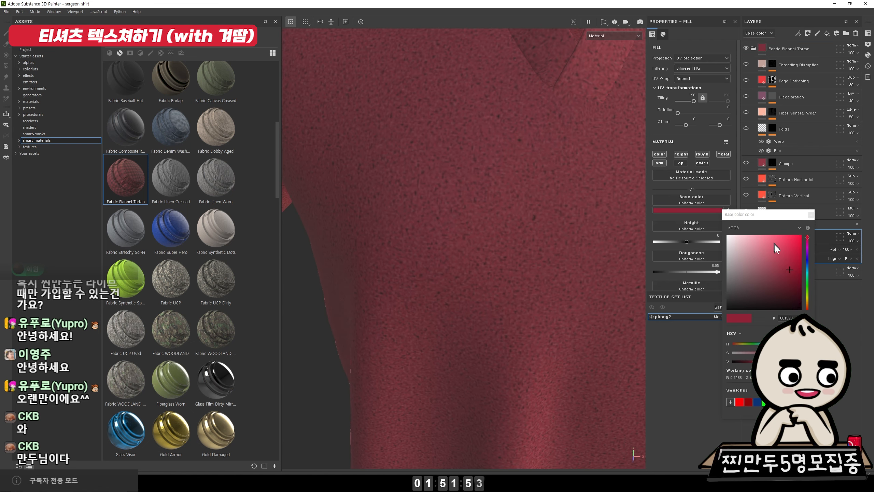
drag(806, 276, 801, 270)
click(759, 254)
scroll(352, 175, down, 5)
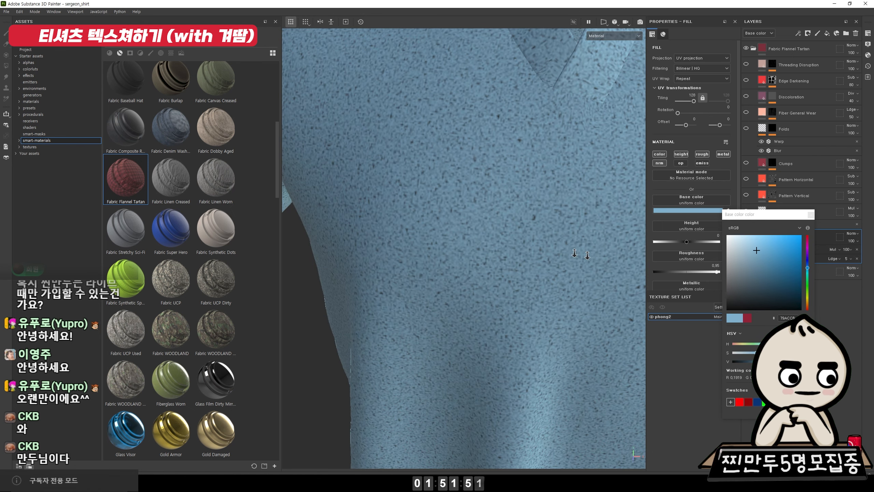
drag(755, 244, 749, 240)
click(811, 215)
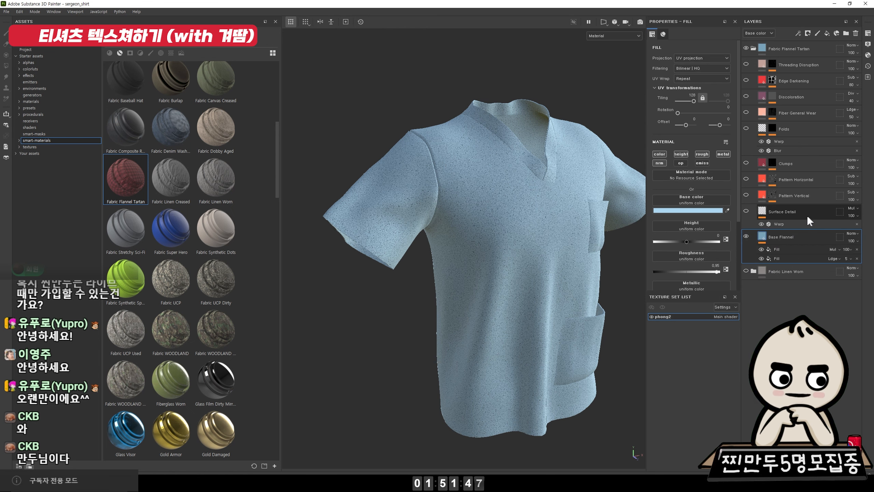
Compare the shirt's surface with Base Flannel's two fill effects hidden and shown
scroll(482, 203, up, 4)
click(761, 249)
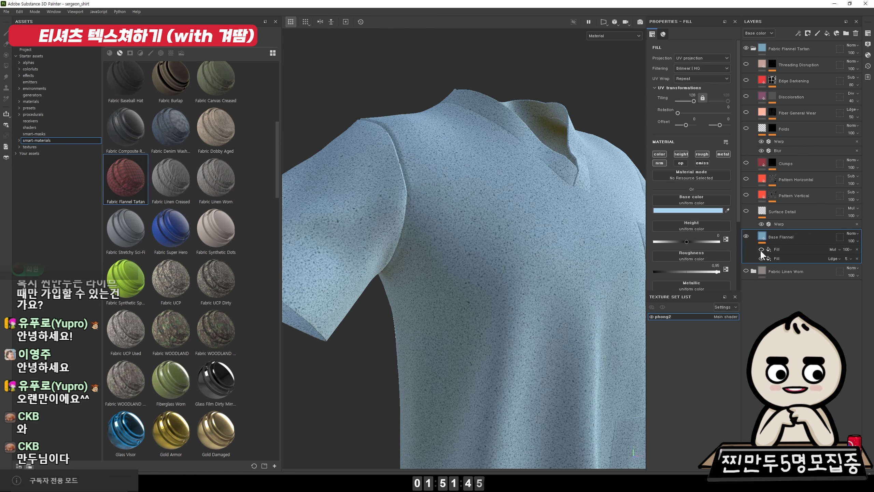
click(760, 258)
alt+drag(448, 241, 491, 237)
alt+right_drag(491, 236, 595, 261)
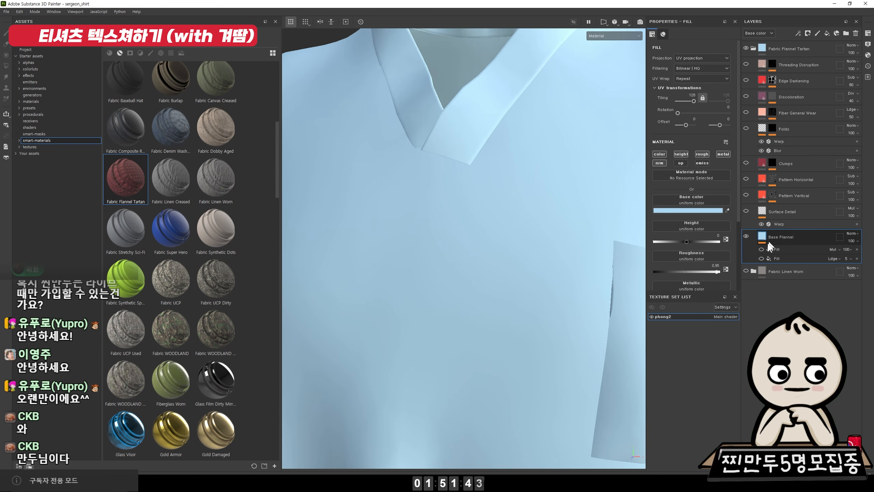
alt+drag(645, 271, 806, 246)
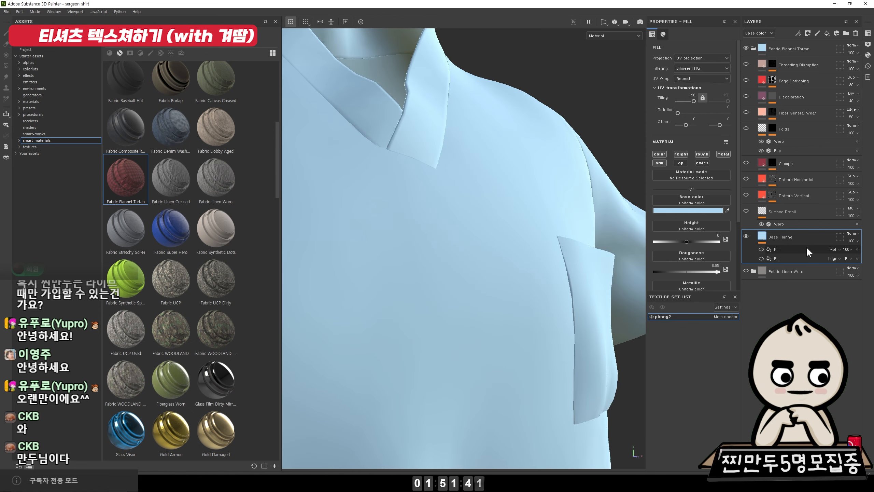
click(785, 258)
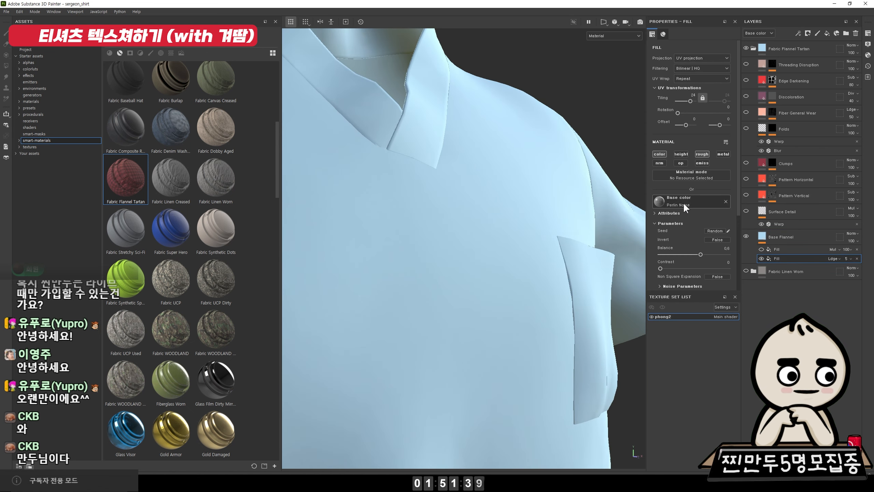
click(765, 249)
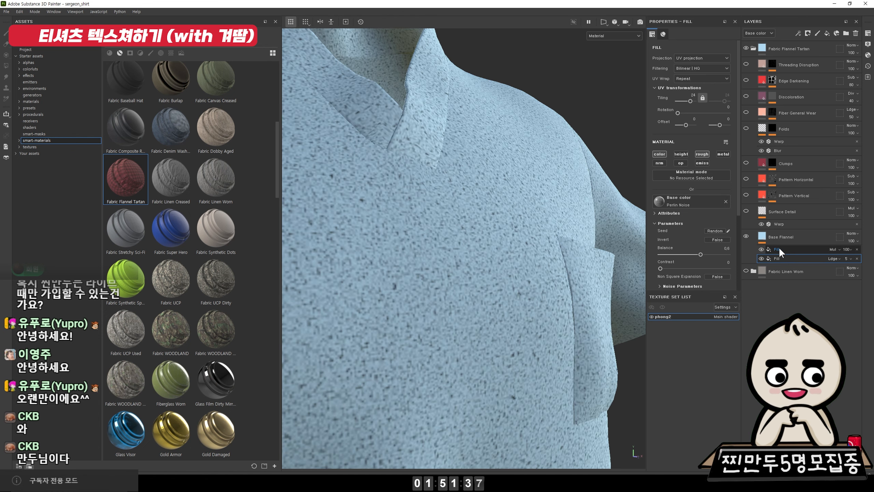
Greatly lower the opacity of Base Flannel's Cells 1 fill effect and raise its tiling to about 75
click(847, 249)
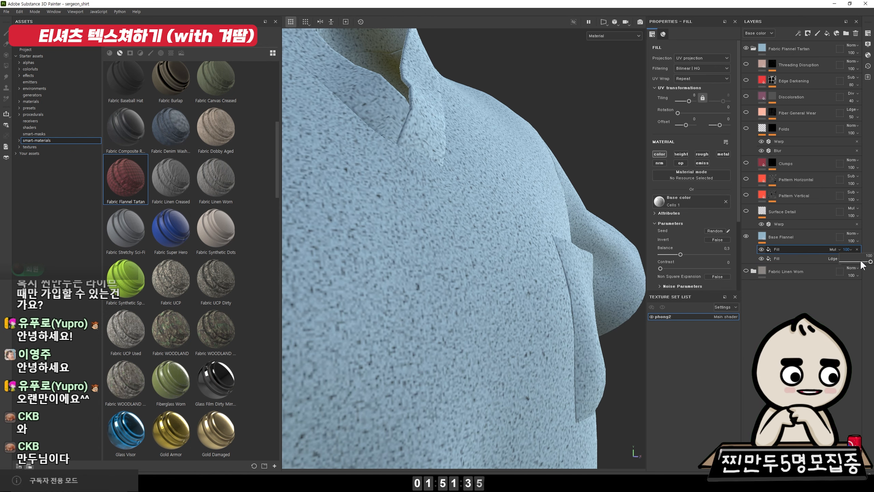
mouse_move(860, 262)
mouse_down()
mouse_move(841, 262)
mouse_move(847, 270)
mouse_up()
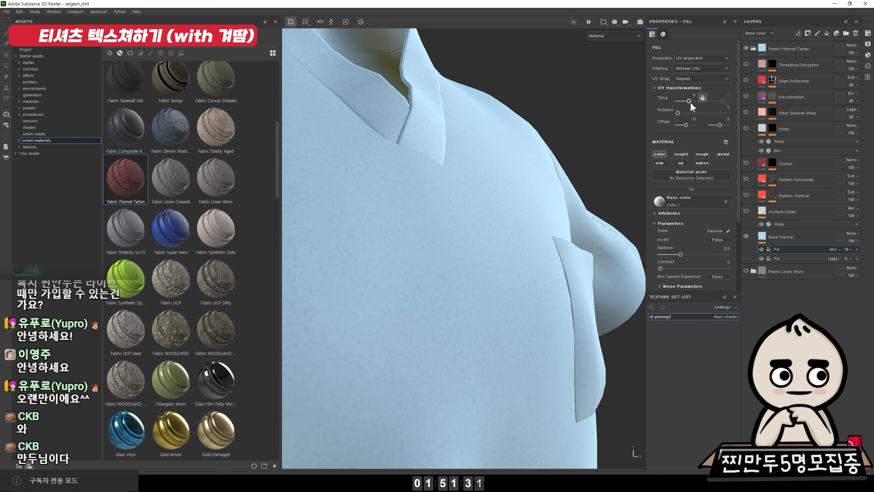
drag(690, 101, 691, 99)
alt+drag(482, 128, 430, 187)
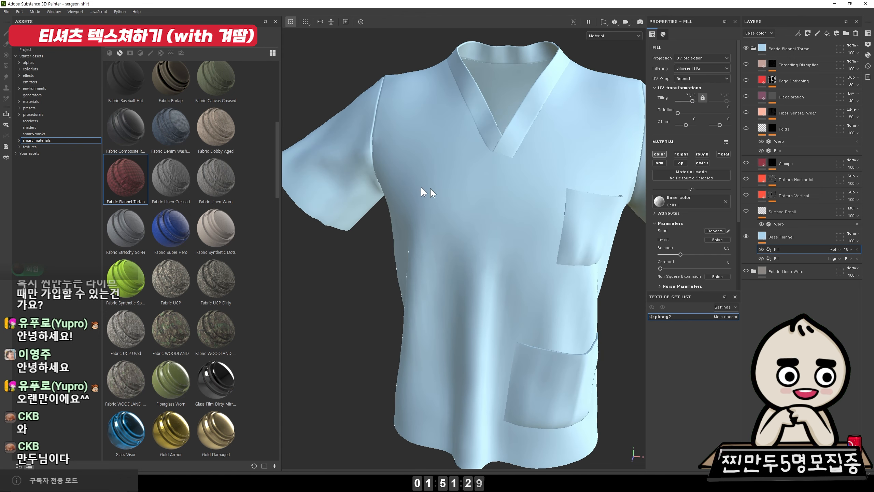
Set the Base Flannel layer's roughness to 1
click(794, 235)
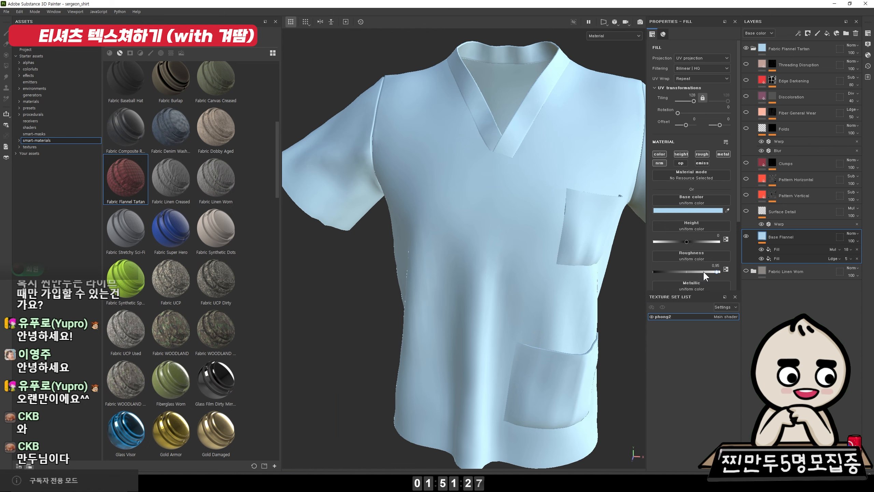
drag(703, 272, 723, 271)
alt+drag(379, 257, 366, 200)
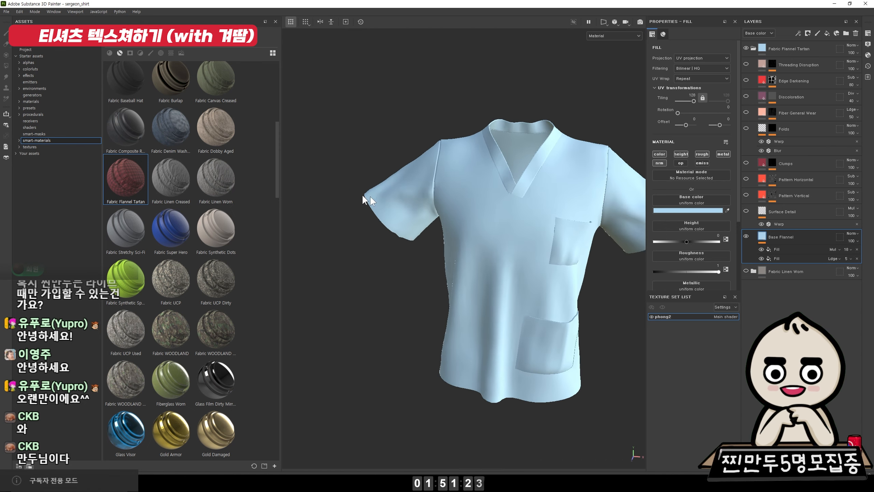
Show the Surface Detail layer and set the pattern tiling of its Checker 1 height texture to 16
scroll(367, 199, up, 5)
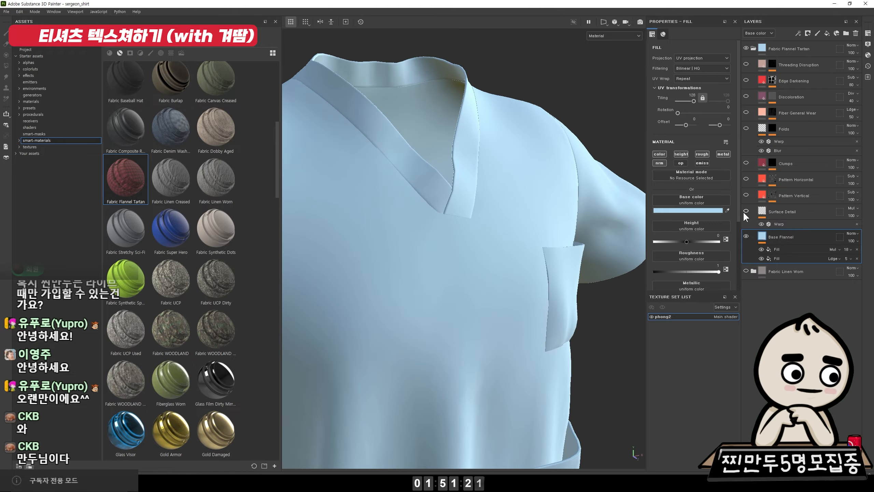
click(744, 211)
alt+drag(587, 212, 631, 182)
click(809, 212)
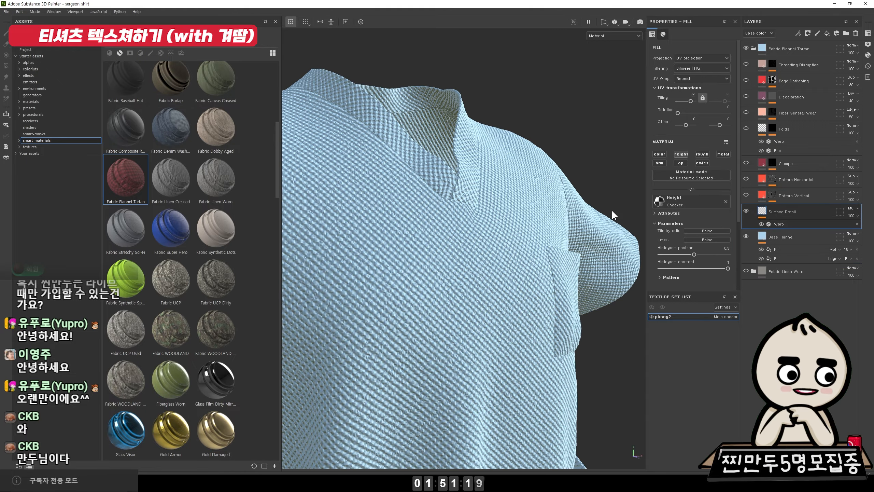
alt+drag(612, 214, 418, 153)
alt+right_drag(418, 153, 573, 338)
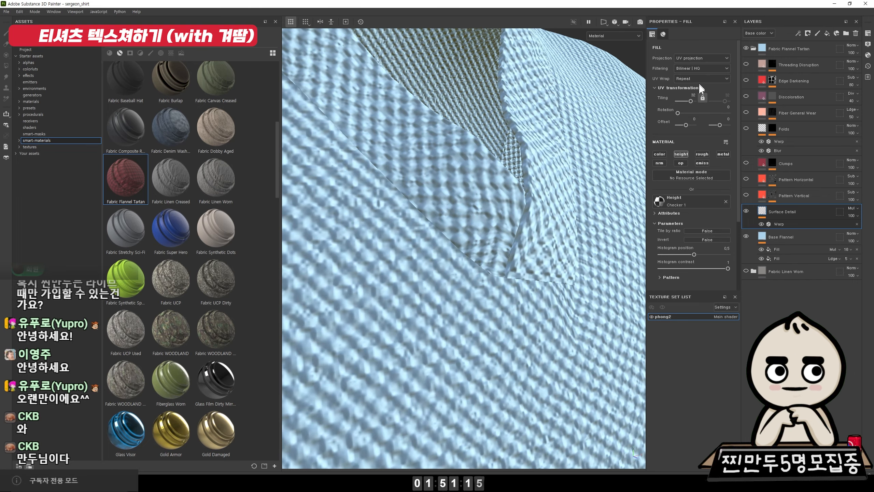
scroll(687, 274, down, 3)
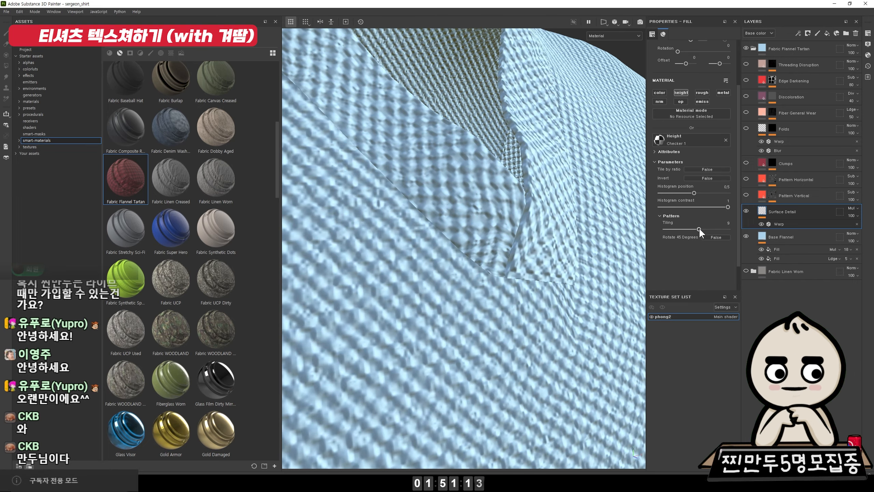
drag(699, 229, 728, 230)
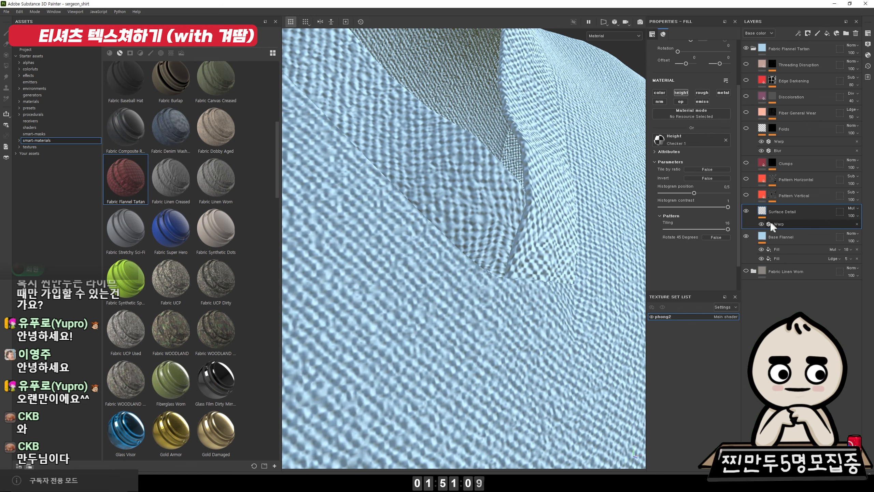
Compare the fabric weave with and without the Warp filter on the Surface Detail layer
click(760, 223)
click(761, 223)
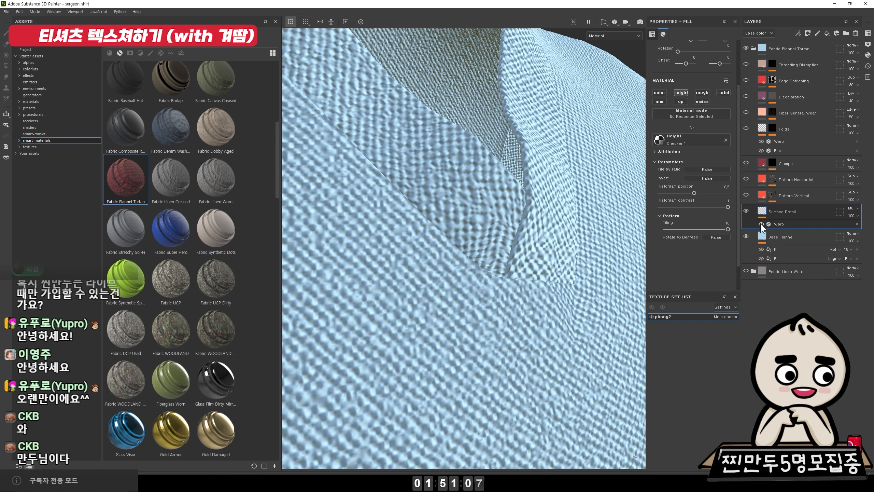
click(761, 224)
click(760, 224)
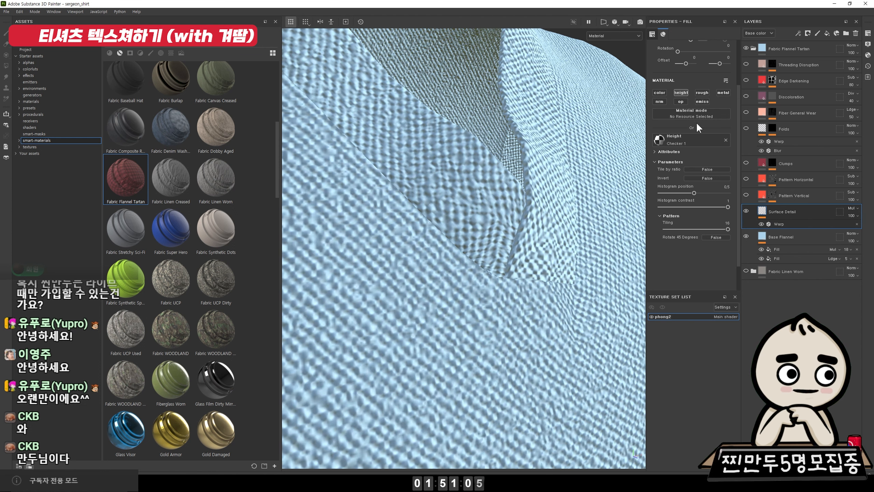
Toggle the Surface Detail layer's height channel to compare the weave, and try a histogram position of 0.29
click(681, 92)
click(682, 93)
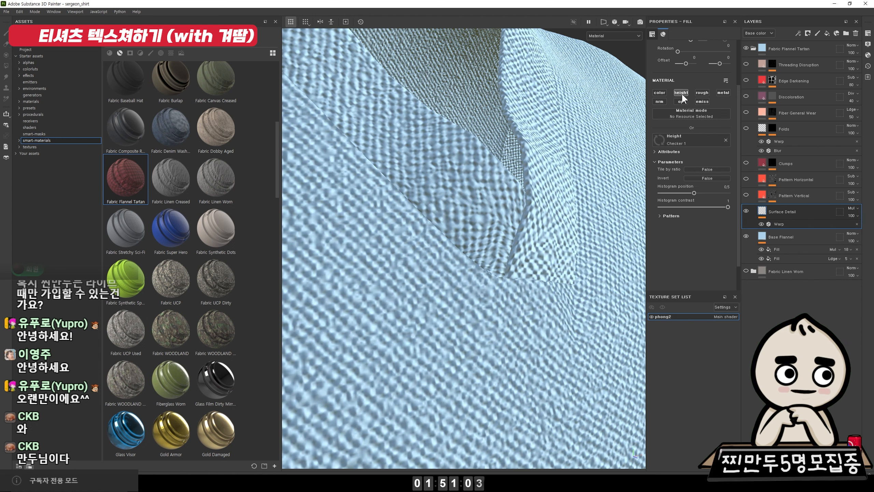
click(681, 93)
click(681, 92)
drag(693, 193, 679, 192)
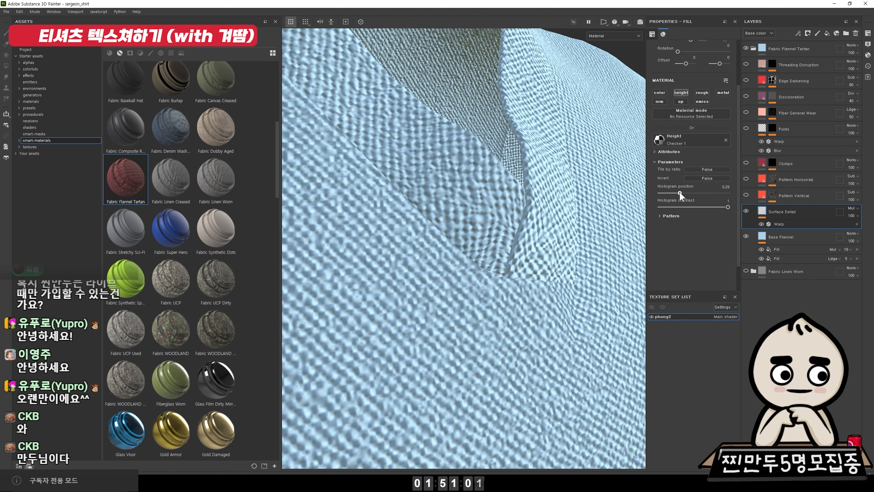
key(ctrl+z)
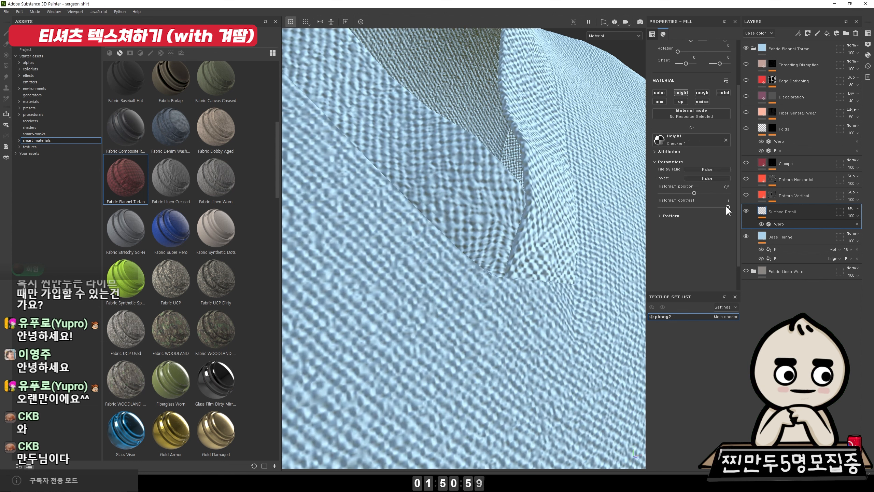
click(680, 93)
click(680, 93)
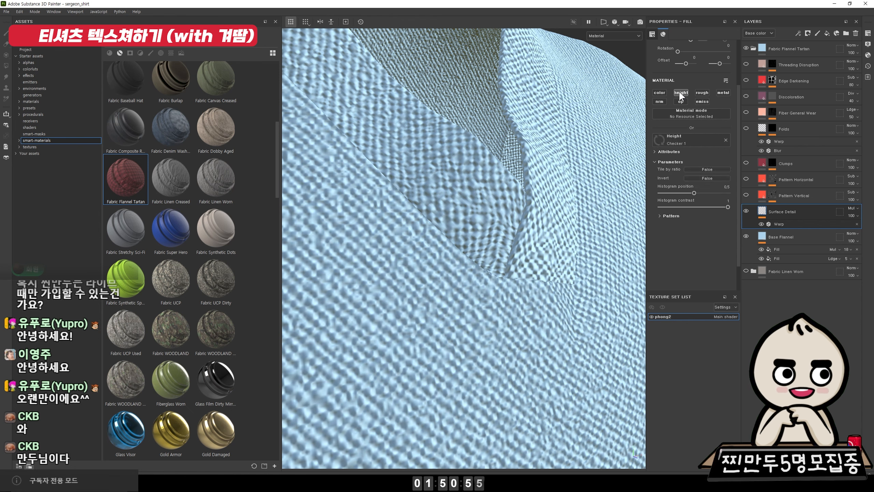
click(680, 92)
click(680, 92)
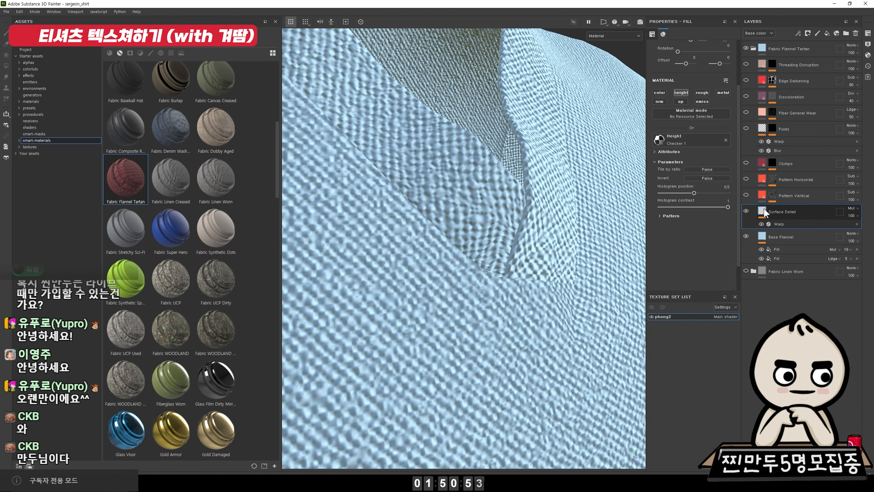
Add an HSL Perceptive filter to the Surface Detail layer, limited to the height channel, with lightness about 0.1
right_click(763, 207)
click(770, 362)
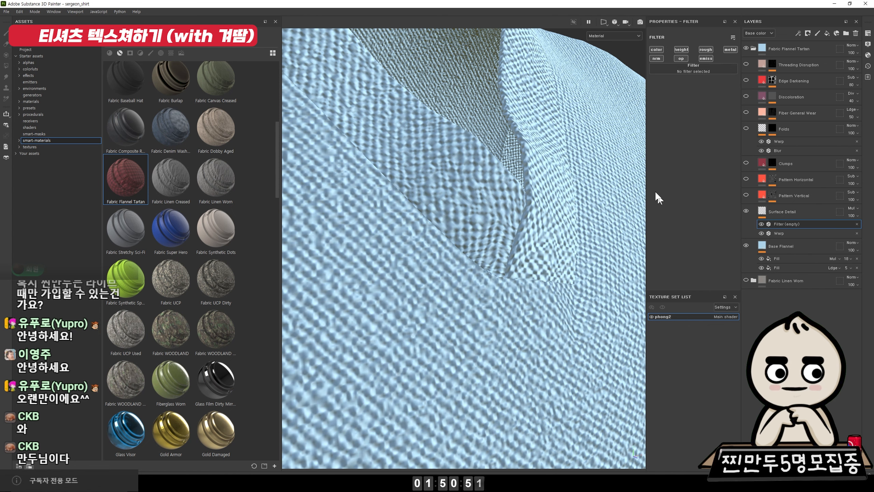
click(694, 71)
click(746, 117)
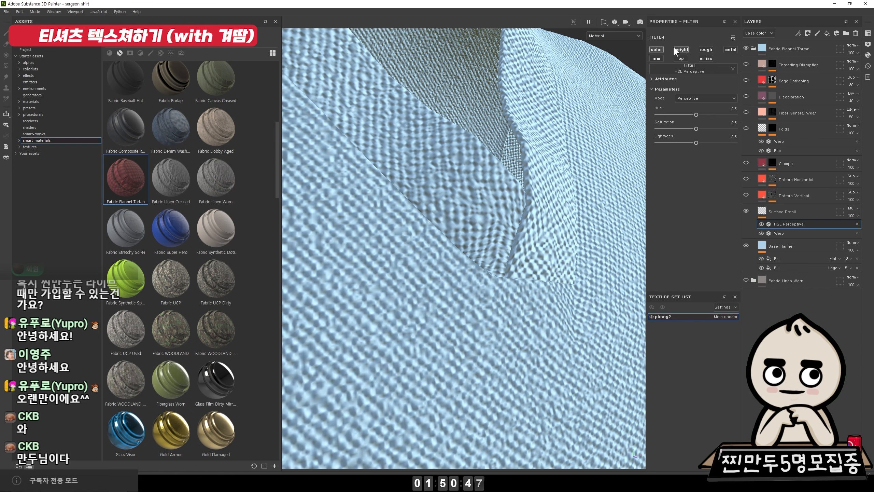
click(685, 48)
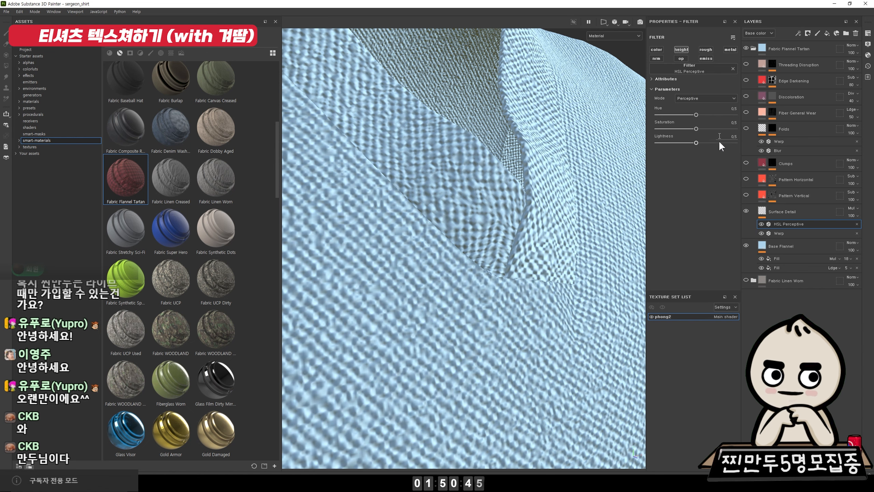
drag(688, 143, 664, 141)
alt+right_drag(478, 358, 283, 272)
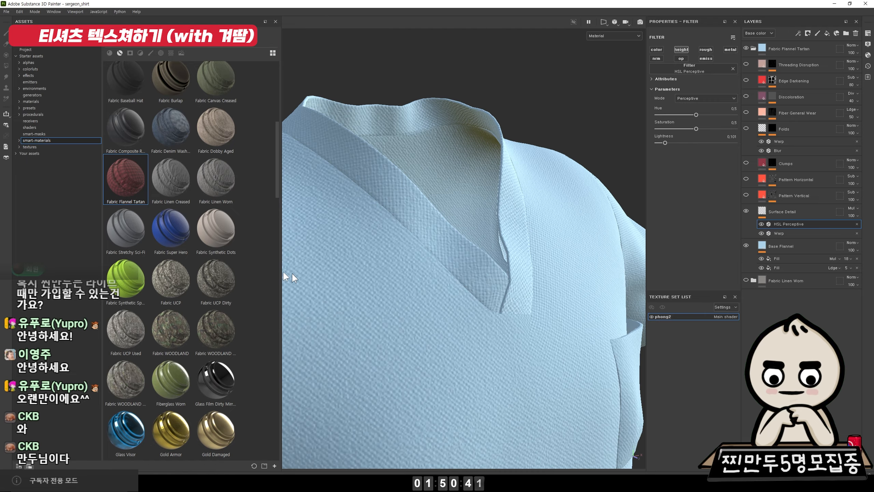
Examine the softened fabric weave across the shirt's collar, chest, pockets and sleeve
alt+right_drag(509, 220, 393, 247)
alt+middle_drag(509, 276, 458, 177)
alt+right_drag(458, 178, 509, 200)
alt+drag(495, 207, 513, 214)
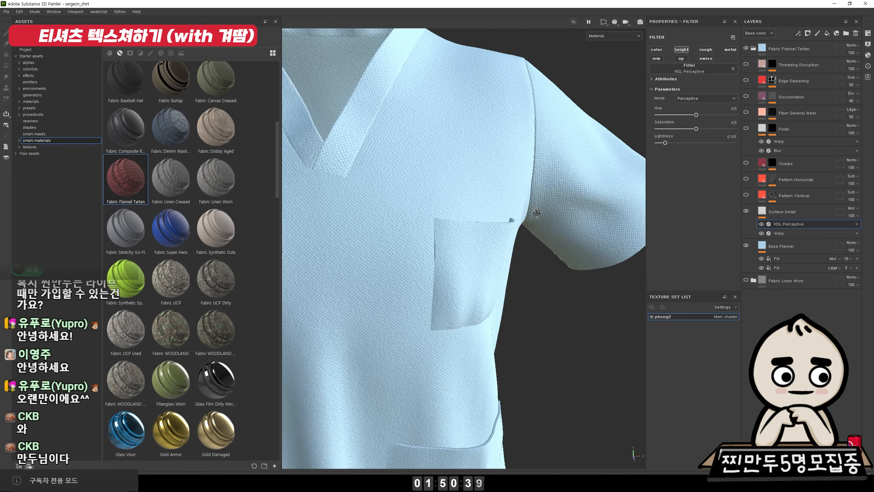
alt+right_drag(513, 214, 424, 173)
alt+middle_drag(424, 173, 464, 255)
alt+right_drag(465, 254, 550, 379)
alt+middle_drag(550, 379, 539, 302)
alt+right_drag(539, 302, 509, 283)
alt+drag(509, 282, 533, 251)
alt+right_drag(533, 252, 671, 156)
Set the HSL Perceptive filter's lightness to about 0.19 and check the weave around the collar and chest pocket
mouse_move(666, 142)
mouse_down()
mouse_move(728, 145)
mouse_move(654, 148)
mouse_move(667, 150)
mouse_up()
alt+right_drag(606, 182, 485, 155)
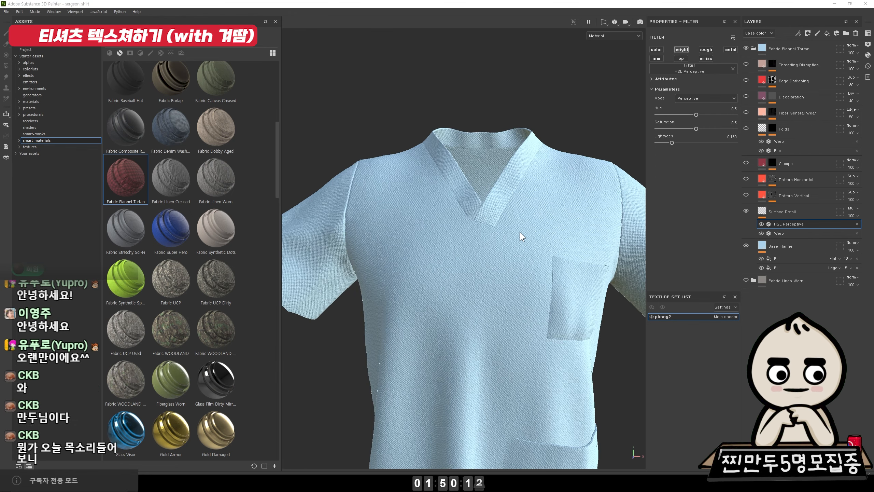
alt+drag(520, 232, 425, 209)
alt+right_drag(426, 208, 509, 241)
alt+middle_drag(510, 241, 431, 186)
alt+right_drag(430, 186, 546, 273)
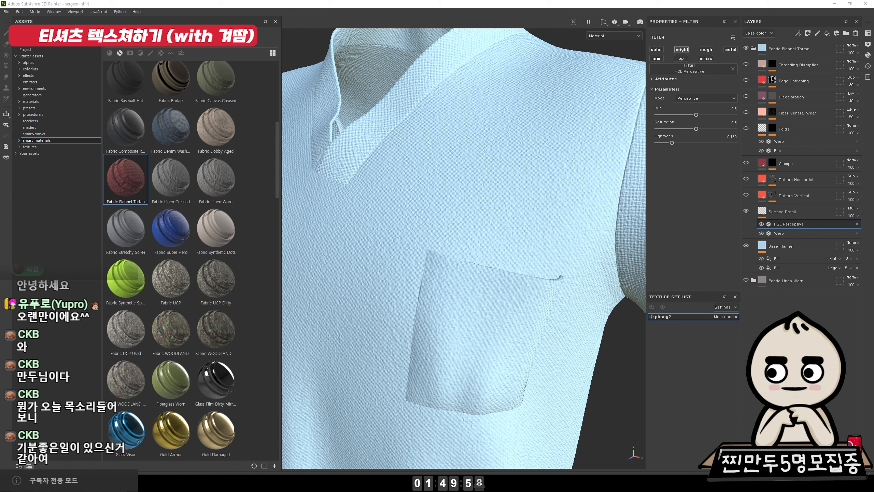
key(super+Tab)
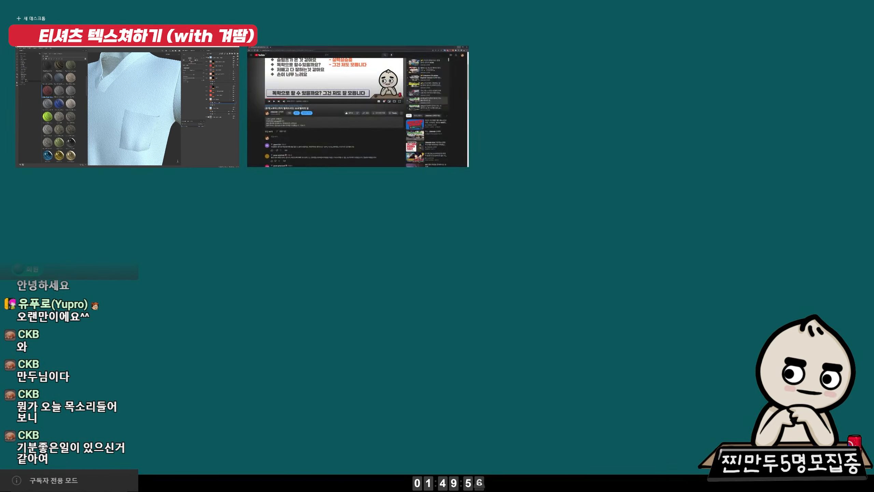
click(200, 91)
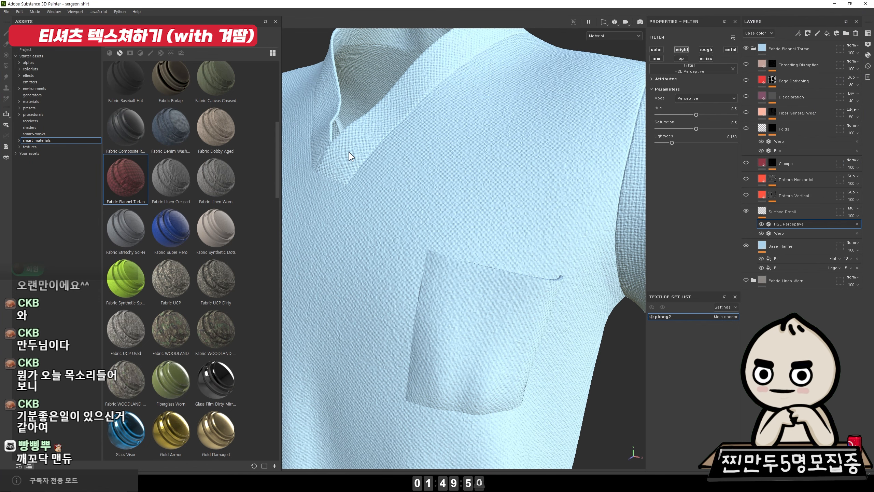
Compare the shirt with and without the Surface Detail layer
click(746, 210)
click(746, 211)
click(746, 211)
click(746, 210)
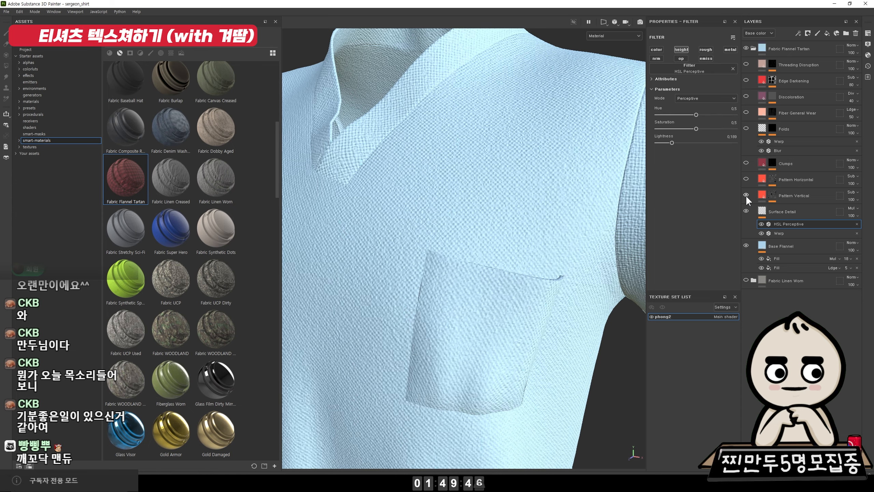
Show the Pattern Vertical and Pattern Horizontal layers and try the Normal blending mode on Pattern Vertical
key(f)
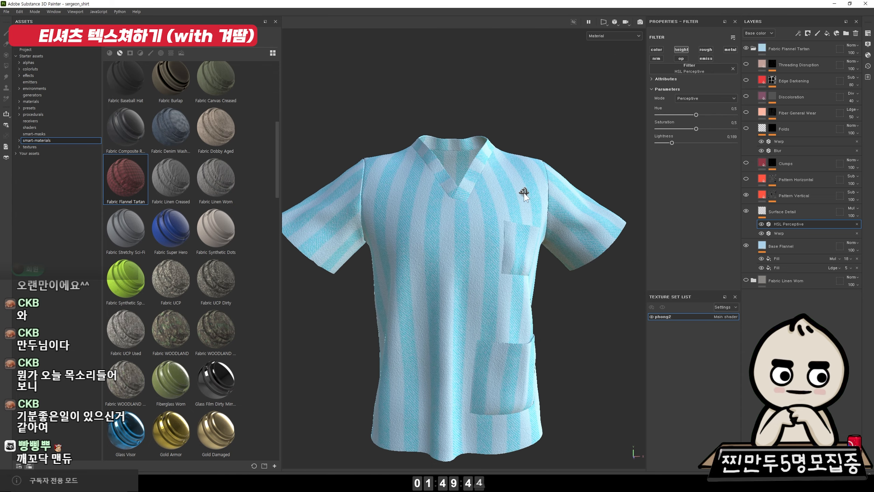
click(851, 192)
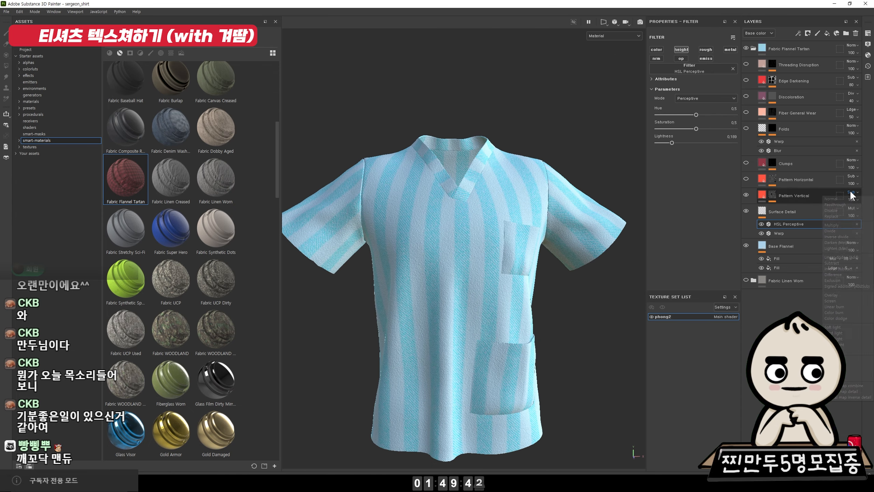
click(847, 199)
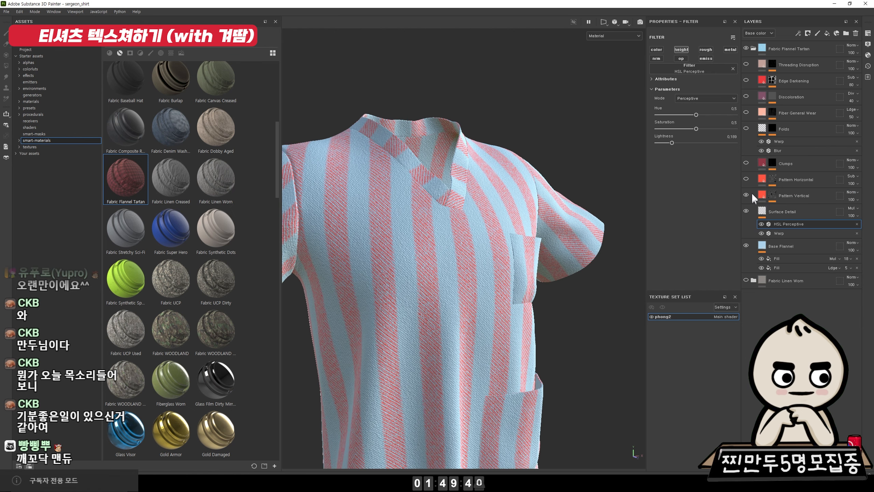
alt+right_drag(534, 180, 407, 137)
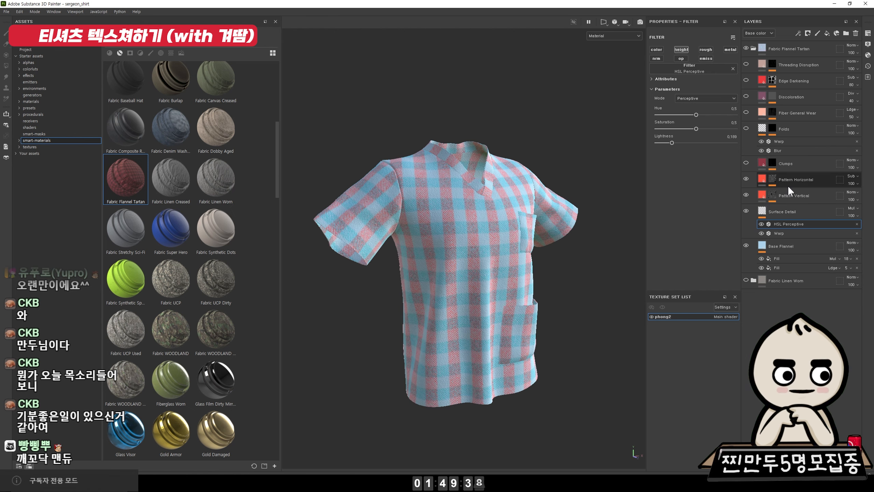
key(Delete)
alt+drag(532, 187, 487, 181)
key(ctrl+z)
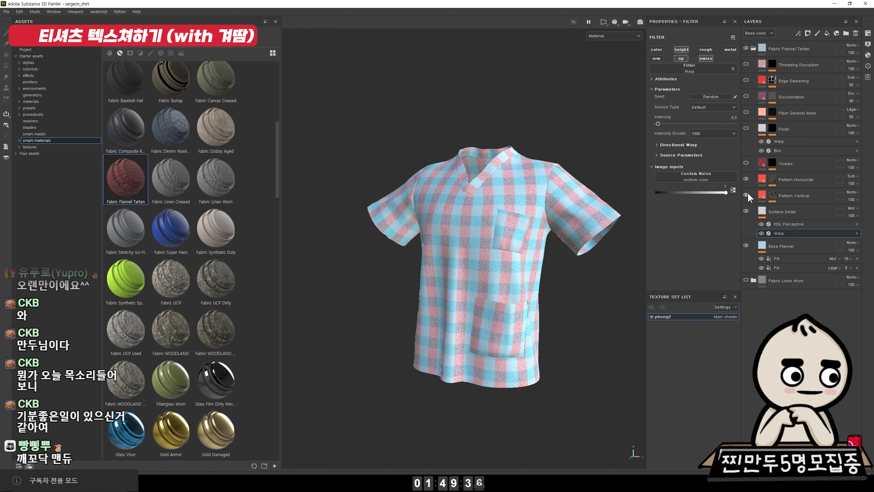
Delete the Pattern Vertical and Pattern Horizontal layers
click(795, 194)
click(745, 194)
click(745, 178)
shift+click(792, 176)
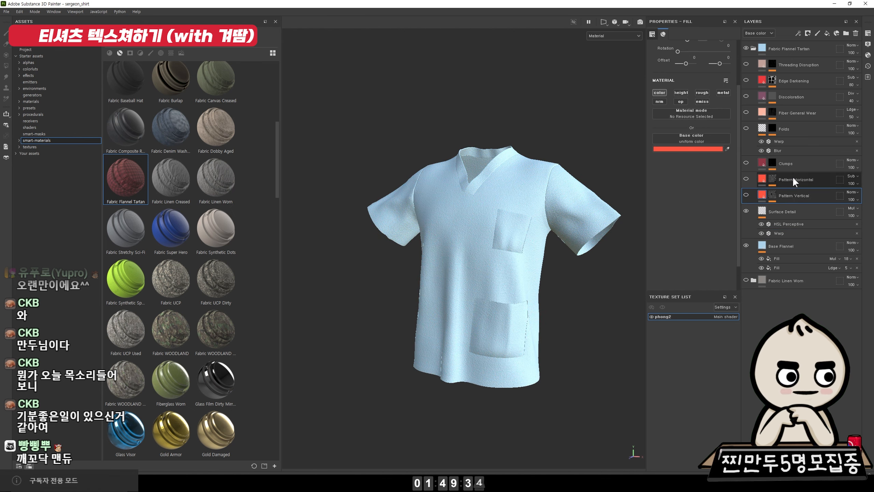
key(Delete)
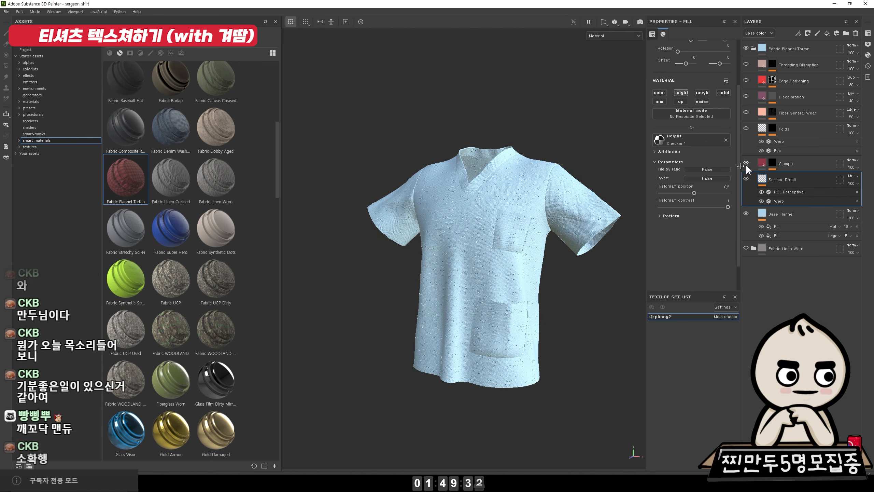
Show the Clumps layer and reduce its height to about 0.08
click(793, 165)
scroll(533, 213, up, 5)
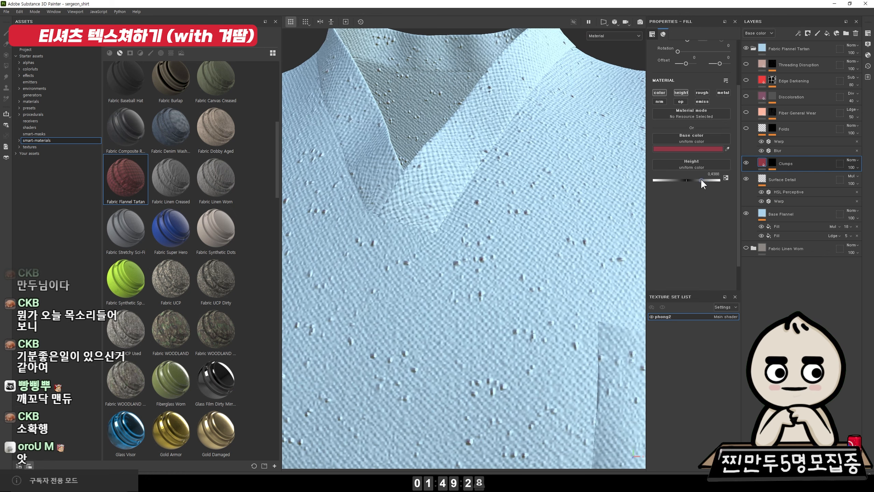
drag(701, 178, 688, 179)
key(f)
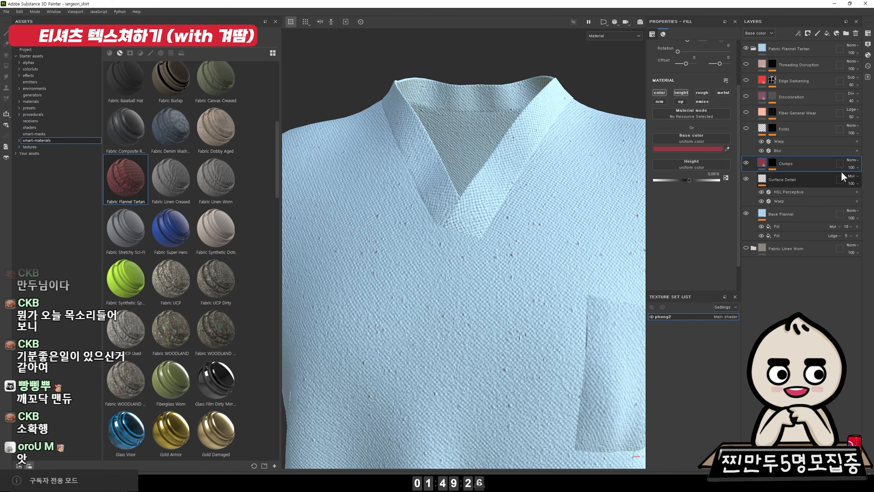
Lower the Clumps layer's opacity to almost zero and check the fabric on the shirt's front
click(852, 168)
drag(864, 181, 843, 179)
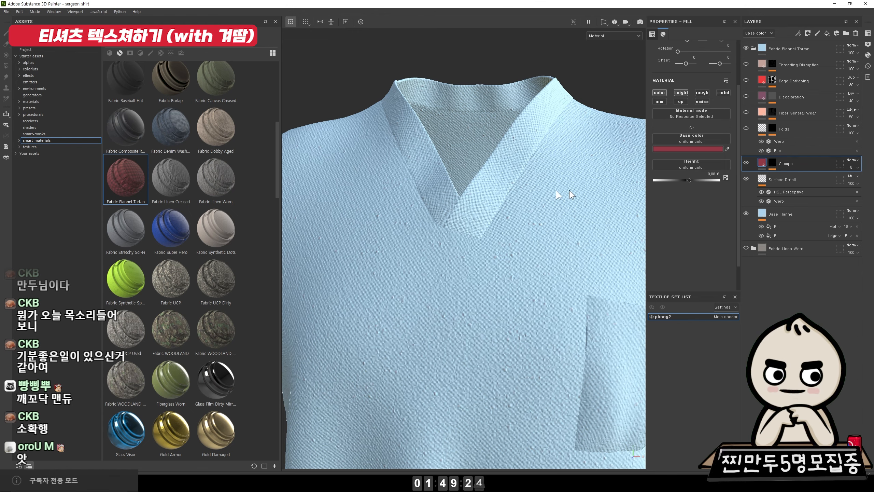
alt+right_drag(500, 247, 477, 244)
alt+middle_drag(476, 245, 491, 172)
alt+right_drag(492, 172, 427, 161)
mouse_move(523, 170)
alt+mouse_down()
mouse_move(294, 159)
mouse_move(519, 174)
alt+mouse_up()
alt+right_drag(465, 159, 608, 206)
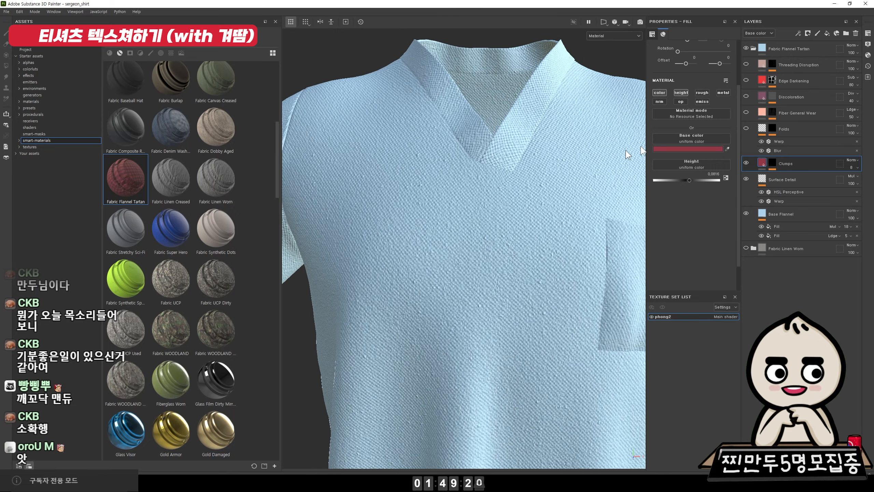
scroll(562, 176, down, 5)
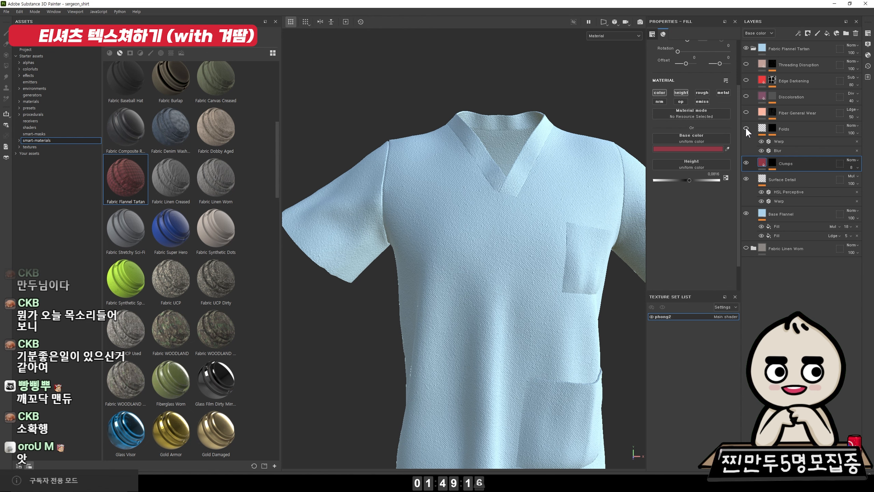
Show the Folds layer, isolate its mask and set the Position generator's global blur to 4 and global balance to 0.8
alt+click(772, 127)
click(800, 141)
alt+drag(392, 162, 640, 152)
scroll(584, 164, down, 2)
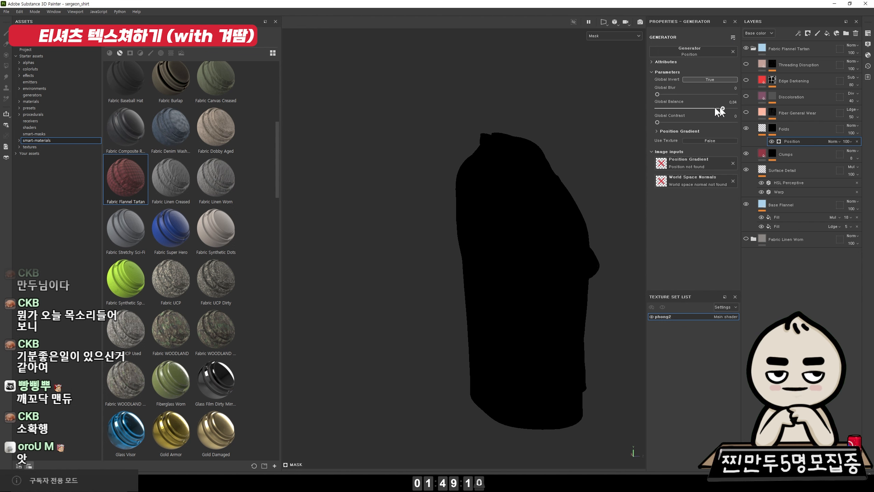
drag(688, 108, 664, 107)
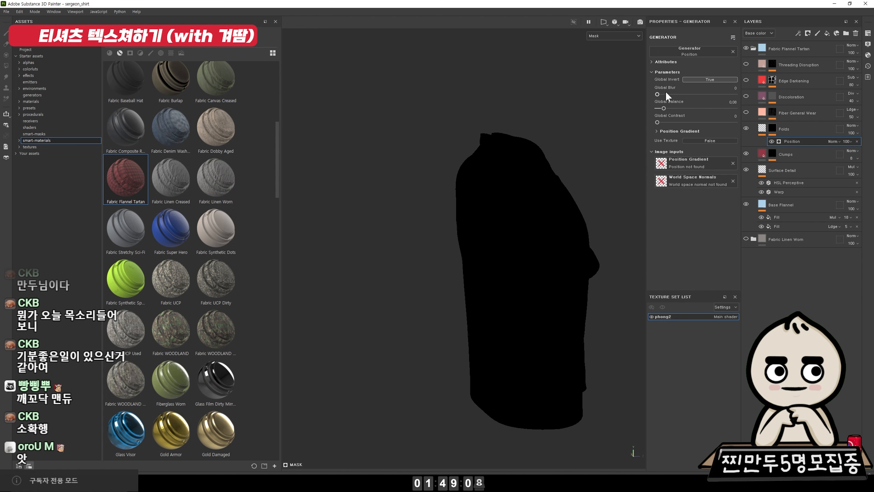
alt+drag(612, 137, 421, 149)
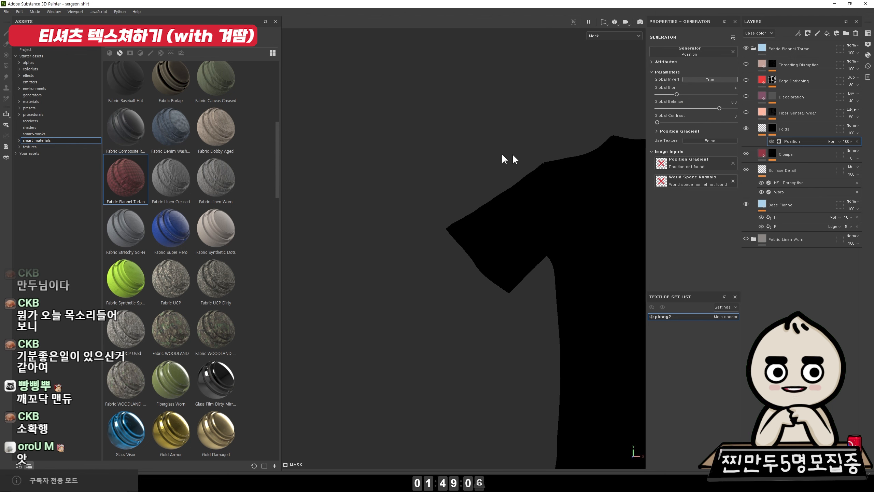
alt+middle_drag(626, 153, 524, 144)
alt+drag(521, 133, 547, 125)
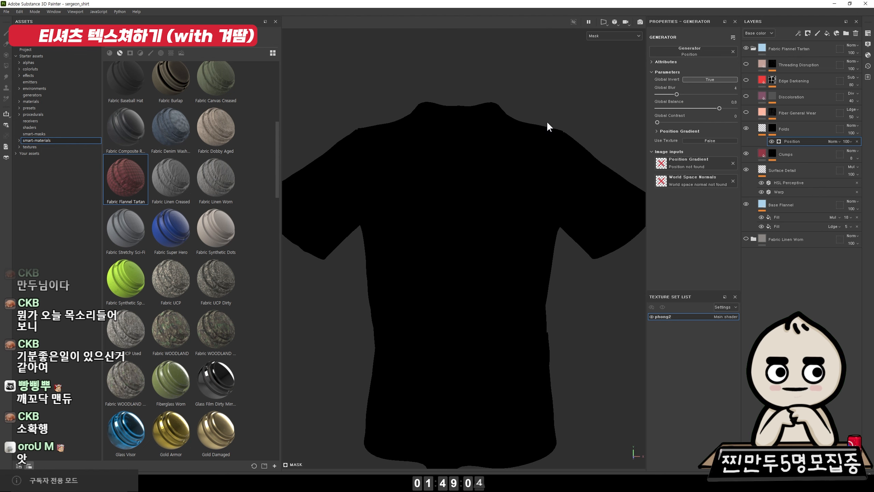
Configure mesh map baking with an output size of 2048 and the low poly mesh used as the high poly mesh
key(ctrl+shift+b)
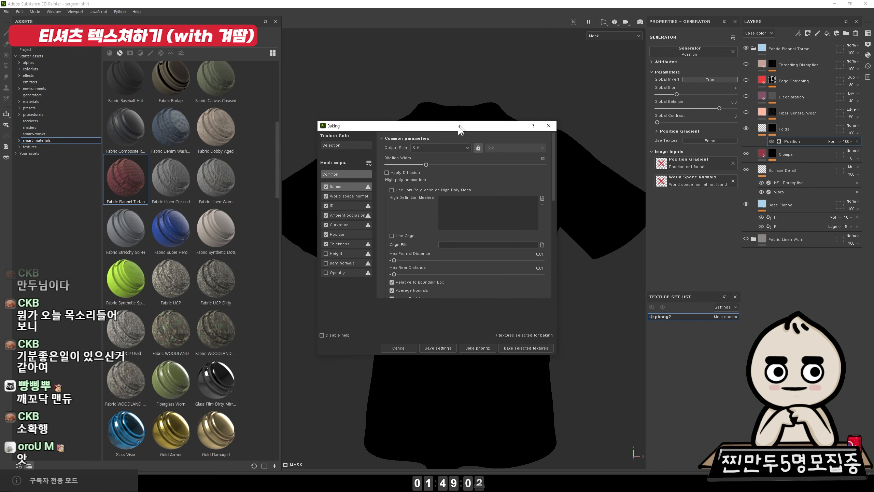
click(440, 148)
click(439, 195)
click(392, 190)
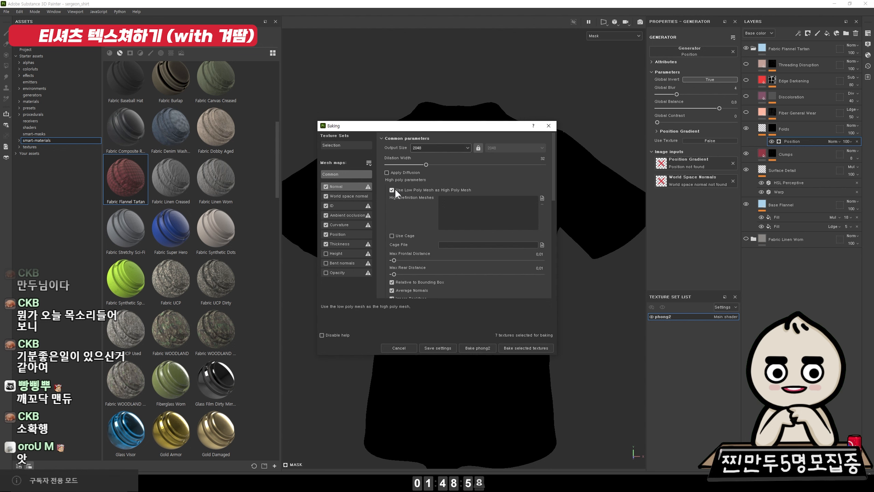
drag(476, 128, 528, 94)
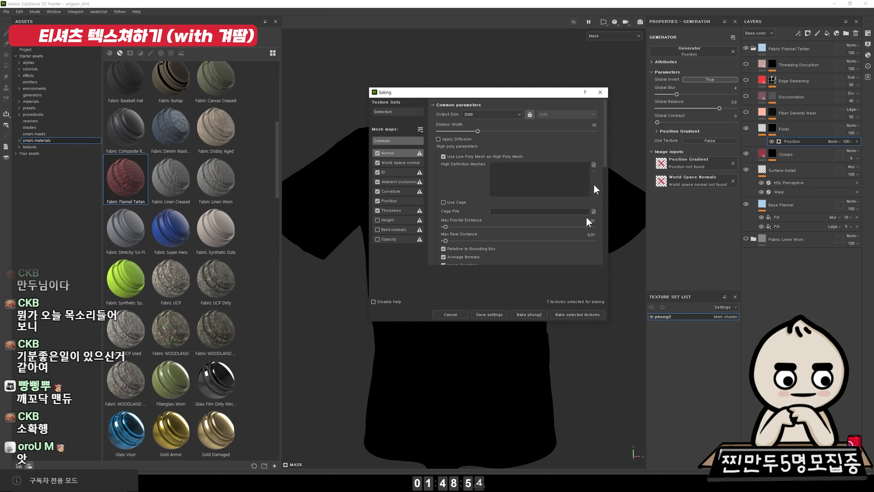
Exclude the ID map and bake the normal, world space normal, ambient occlusion, curvature, position and thickness maps
click(378, 172)
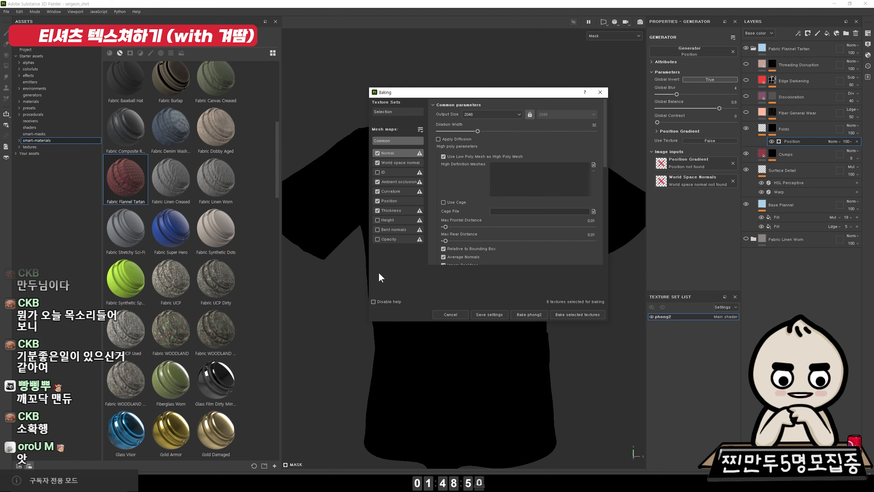
click(570, 317)
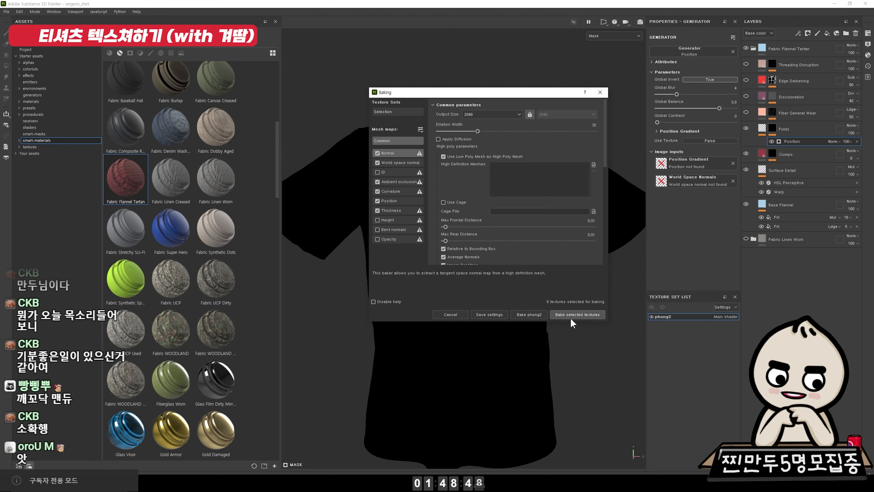
drag(438, 200, 559, 200)
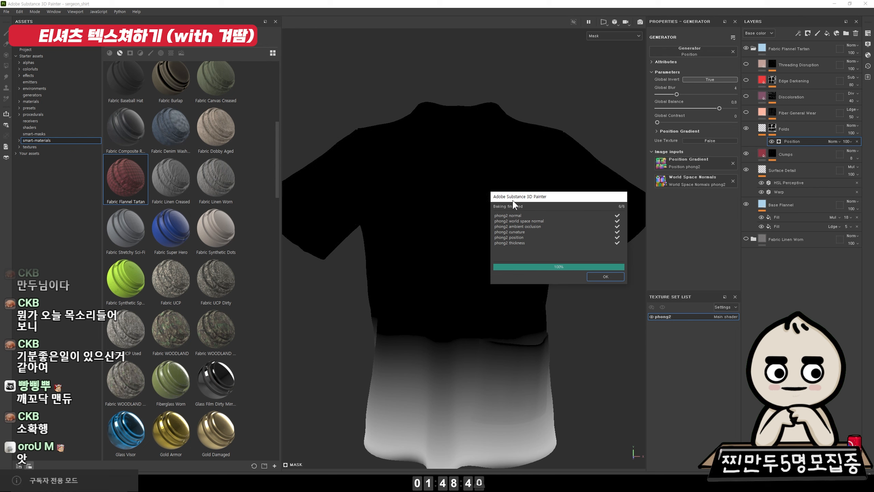
click(613, 275)
Return to the material display and inspect the folds on the lower part of the shirt
key(m)
alt+drag(459, 214, 547, 196)
scroll(440, 192, down, 4)
scroll(548, 196, up, 3)
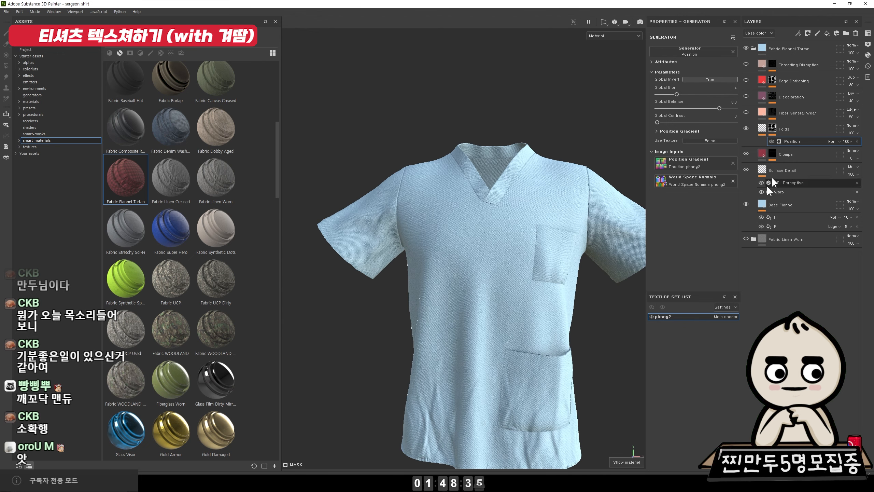
Remove the mask from the Folds layer
click(772, 141)
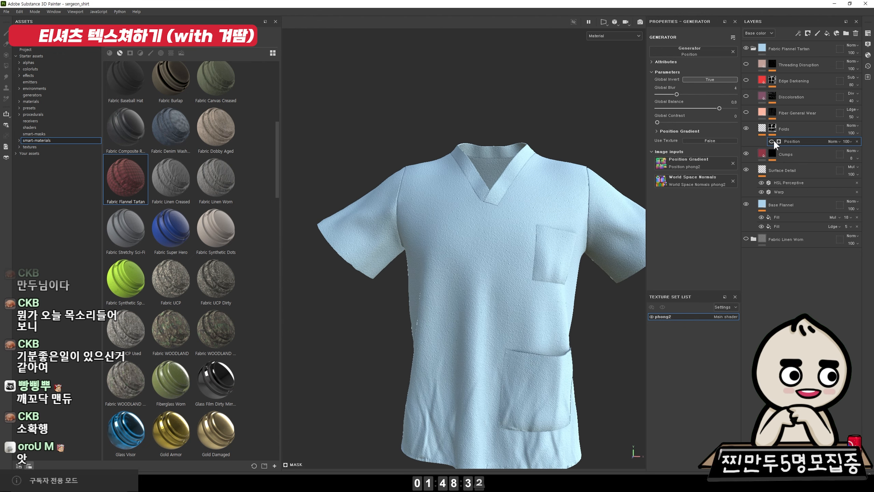
click(769, 128)
right_click(770, 128)
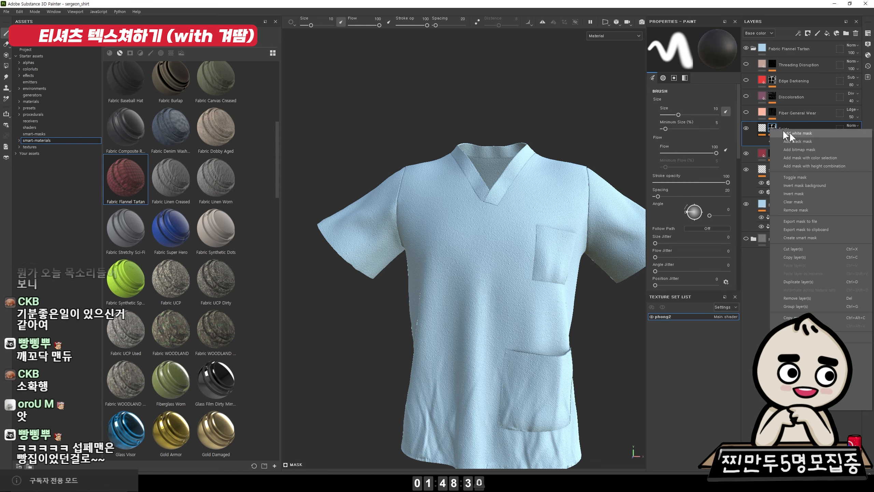
click(818, 209)
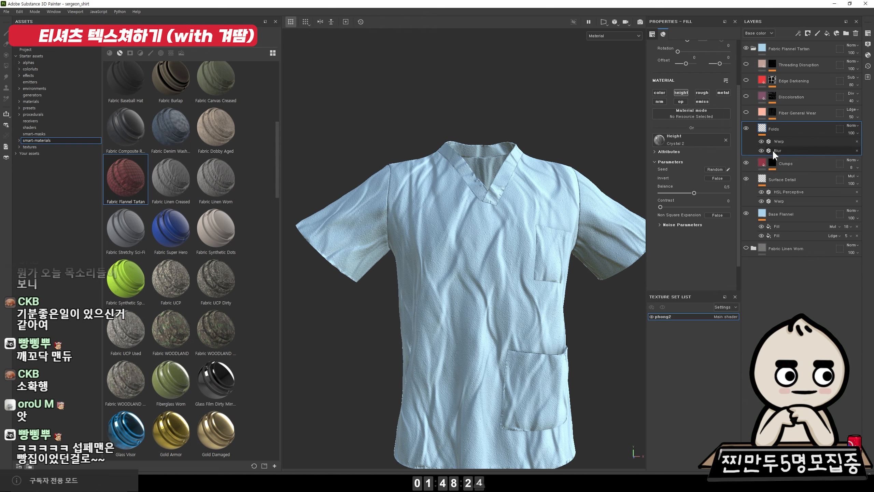
Set the balance of the Folds layer's Crystal 2 height noise to 0.33
click(772, 149)
click(763, 127)
alt+drag(511, 151, 523, 168)
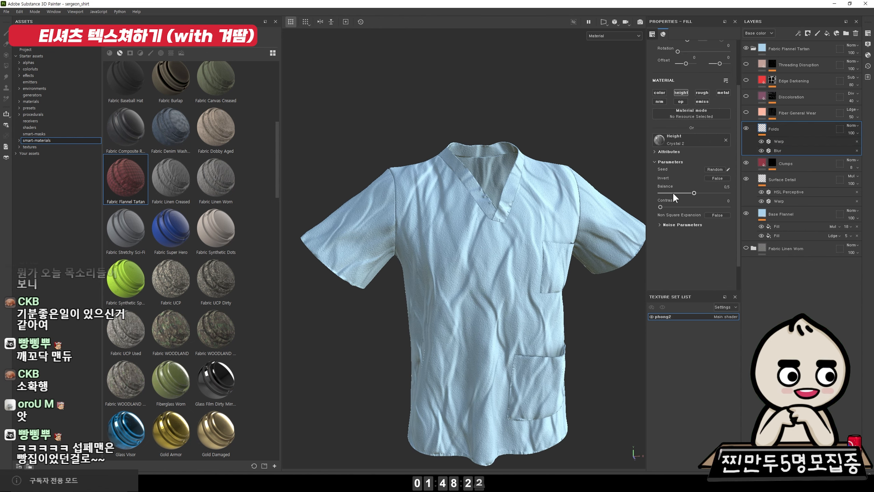
mouse_move(672, 193)
mouse_down()
mouse_move(660, 192)
mouse_move(716, 204)
mouse_move(669, 197)
mouse_move(682, 194)
mouse_up()
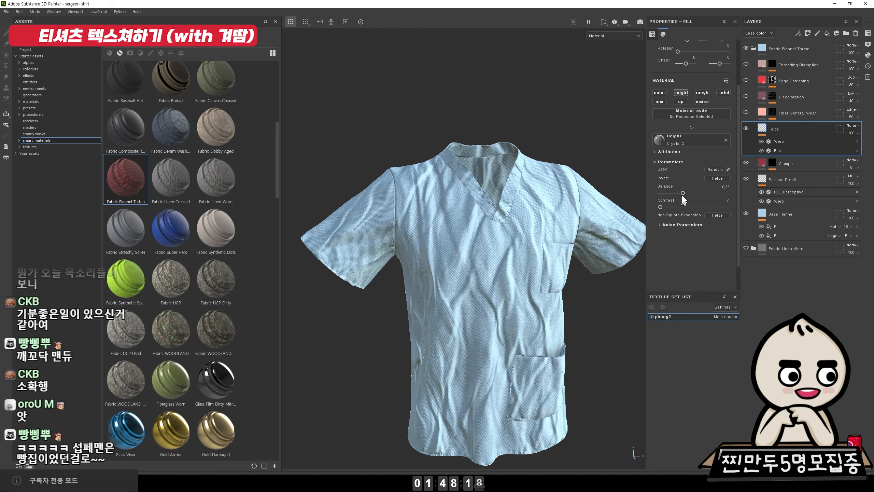
Add a Blur filter above the Folds layer's Warp filter and set its blur intensity to 3.23
right_click(763, 131)
click(788, 328)
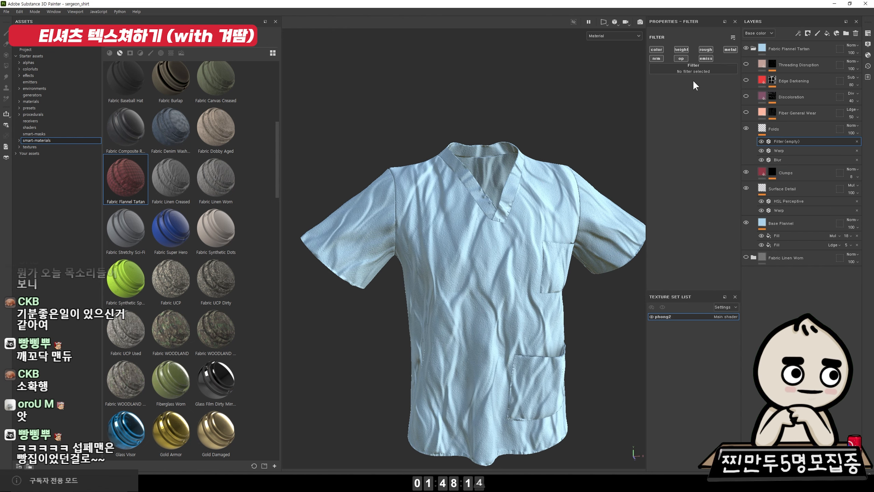
click(711, 71)
click(761, 90)
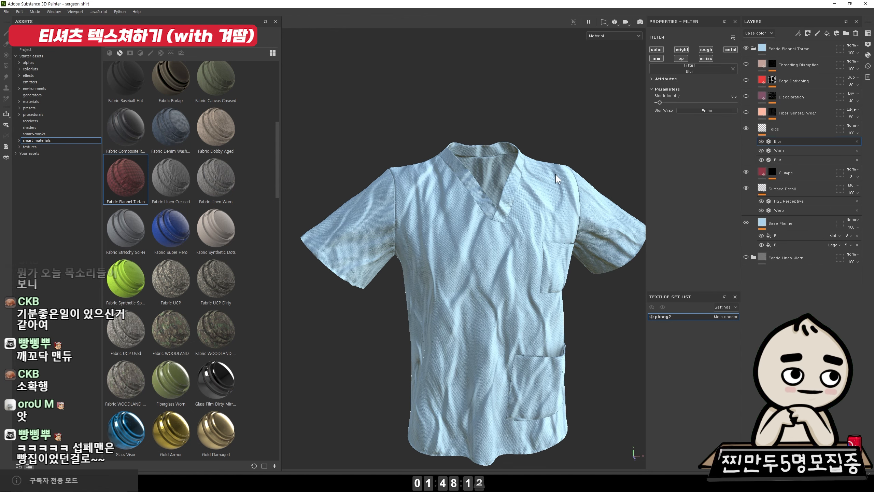
drag(671, 106, 673, 104)
alt+drag(605, 158, 584, 261)
scroll(556, 269, up, 3)
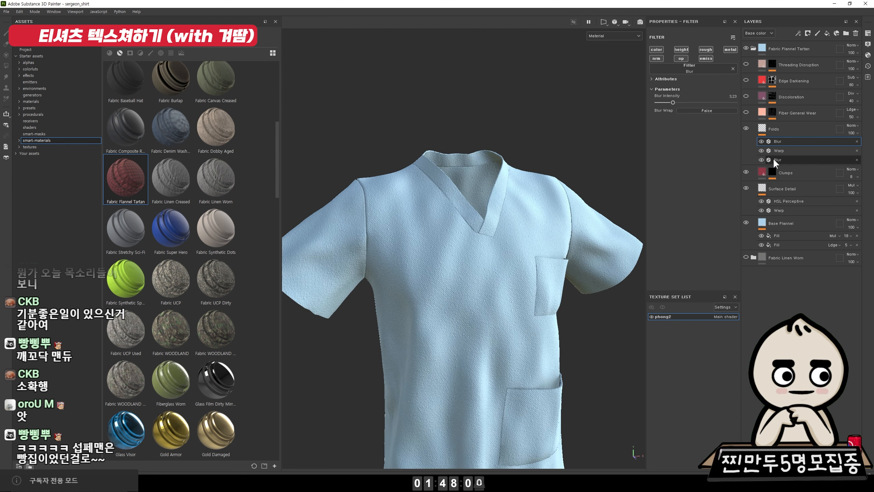
Increase the Folds layer's UV tiling slightly and hide its uppermost Blur filter and its Warp filter
click(755, 127)
scroll(684, 71, up, 2)
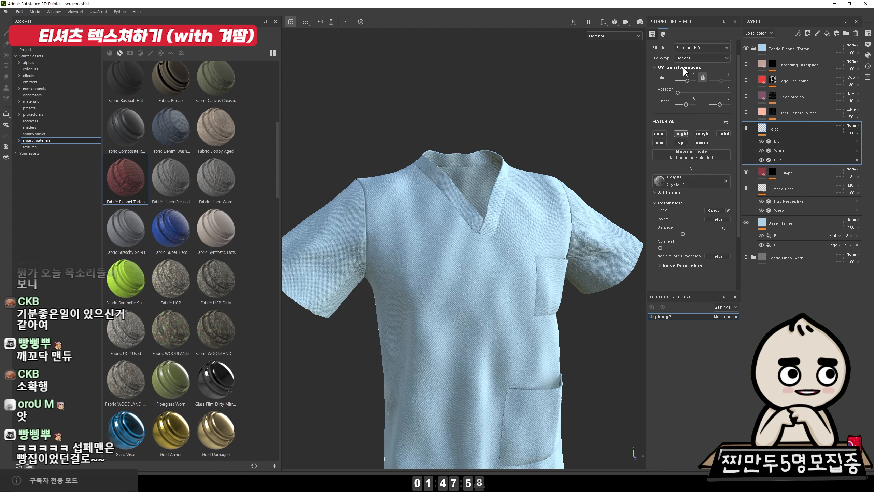
drag(687, 80, 688, 84)
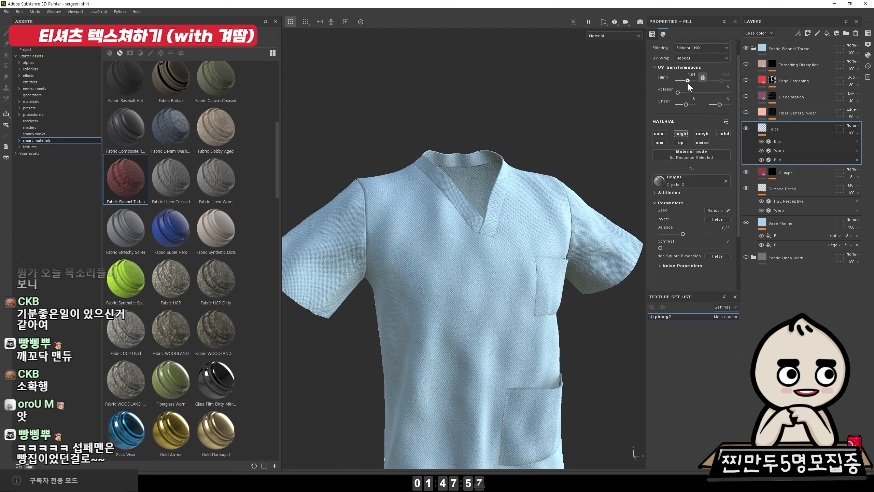
click(761, 141)
click(760, 150)
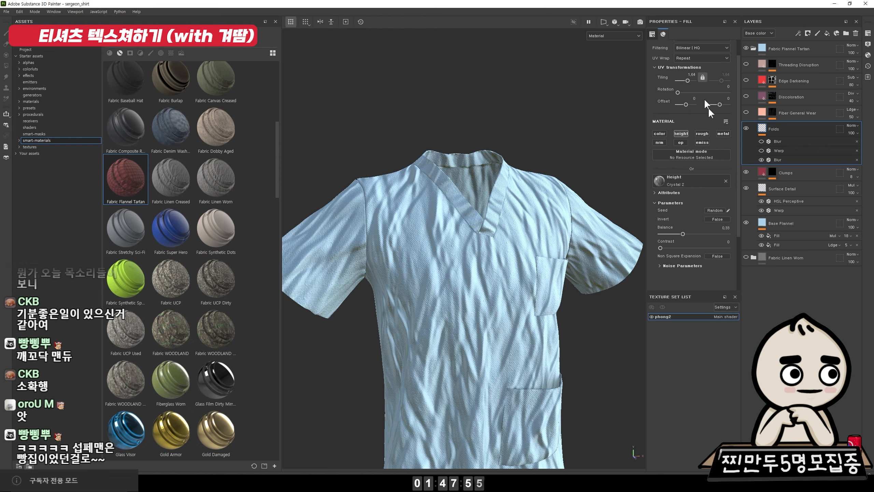
click(777, 159)
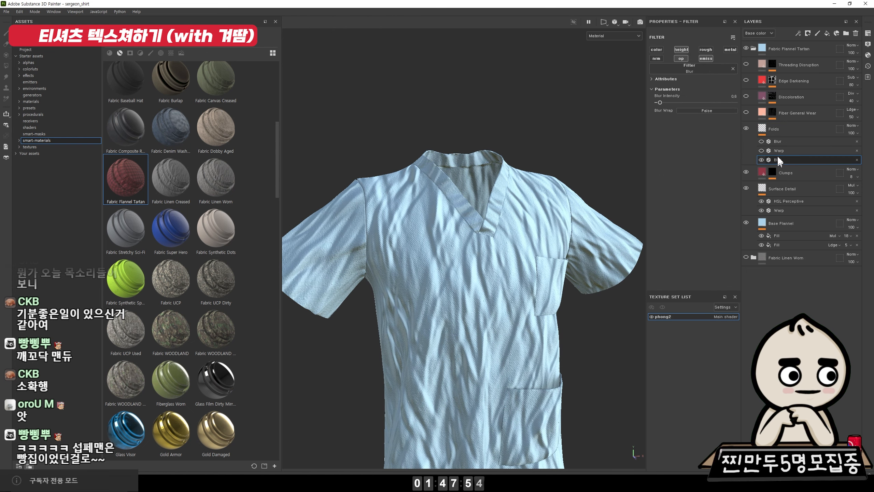
Set the Folds layer's UV tiling to 2 with rotation at 0
click(780, 129)
drag(688, 81, 690, 79)
alt+drag(612, 138, 692, 76)
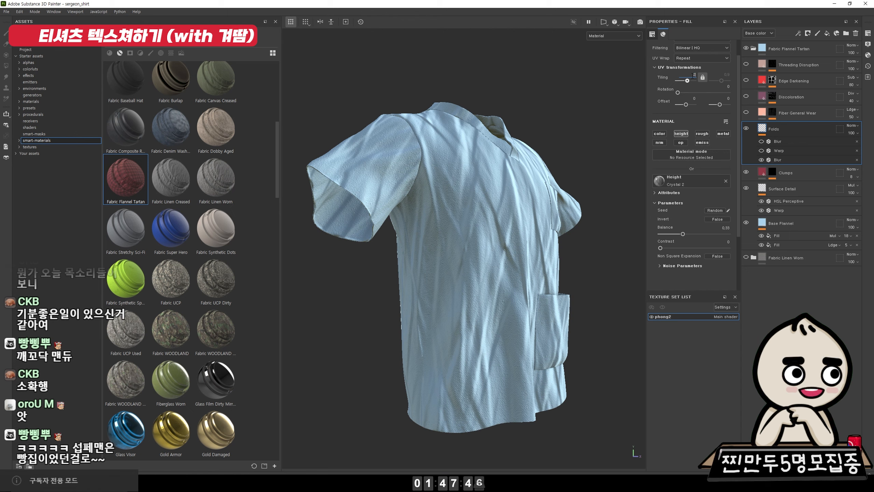
key(Return)
alt+drag(539, 145, 561, 133)
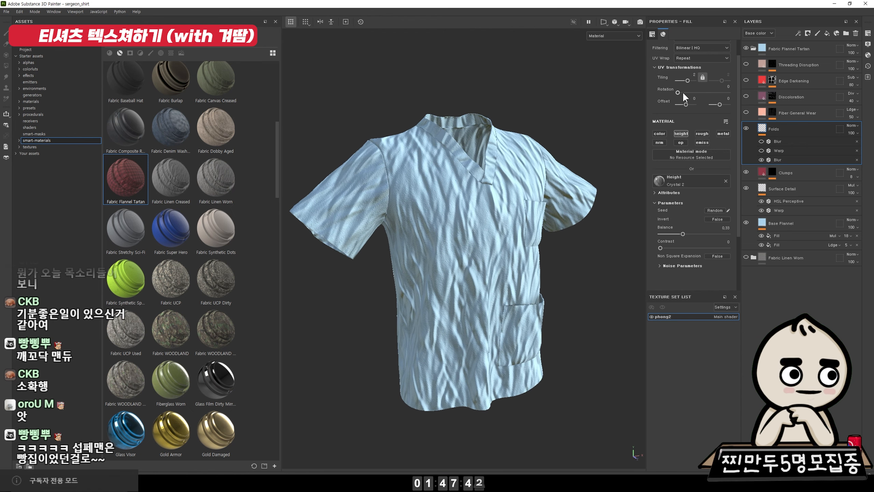
drag(683, 92, 666, 91)
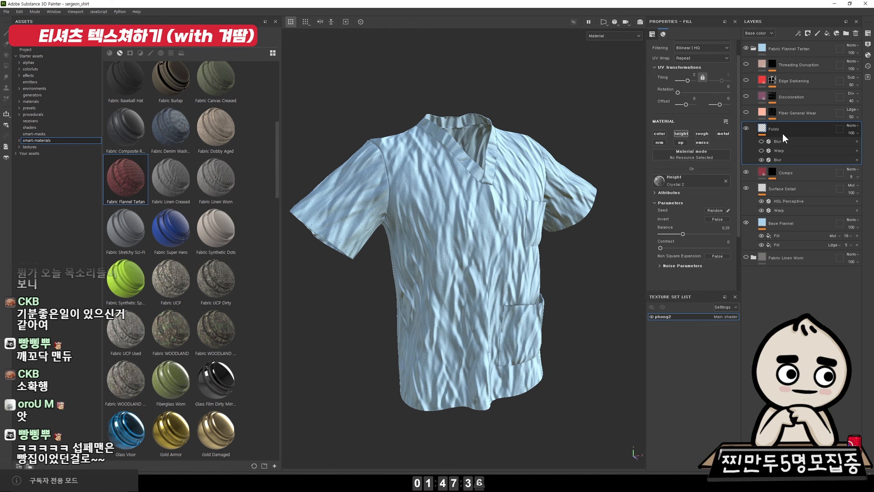
Group the Folds layer into a folder and give the folder a black mask
key(ctrl+g)
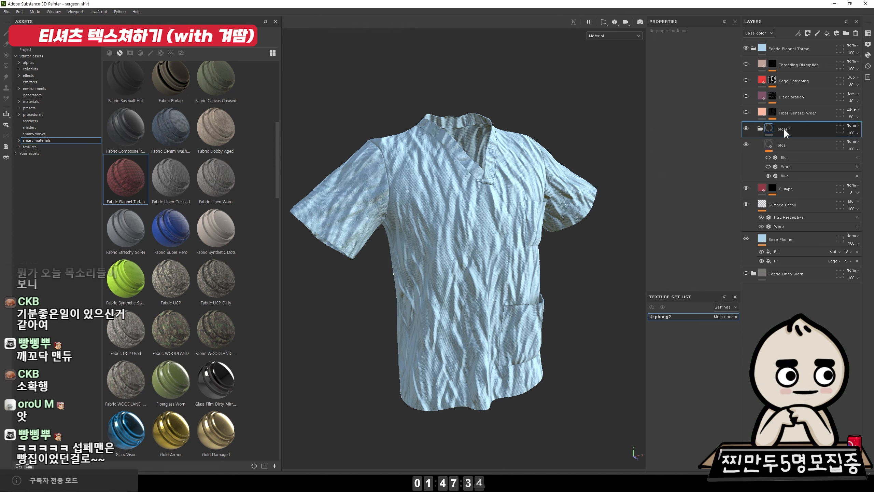
right_click(784, 129)
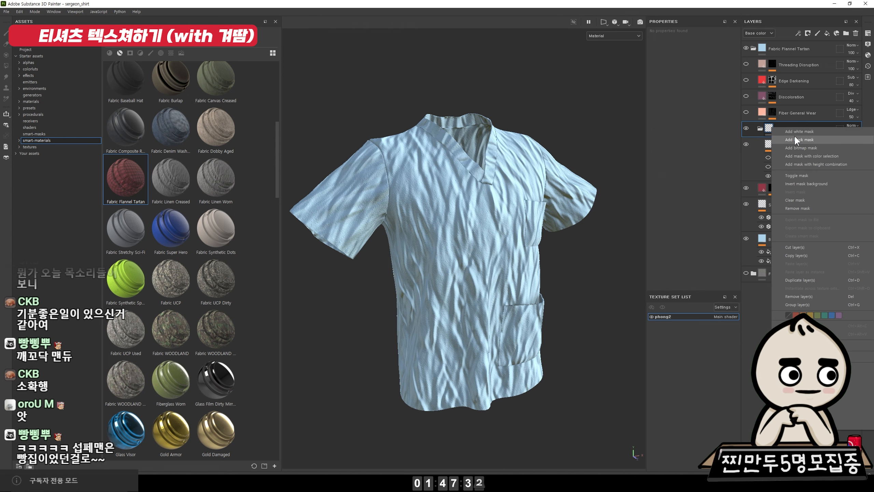
click(795, 138)
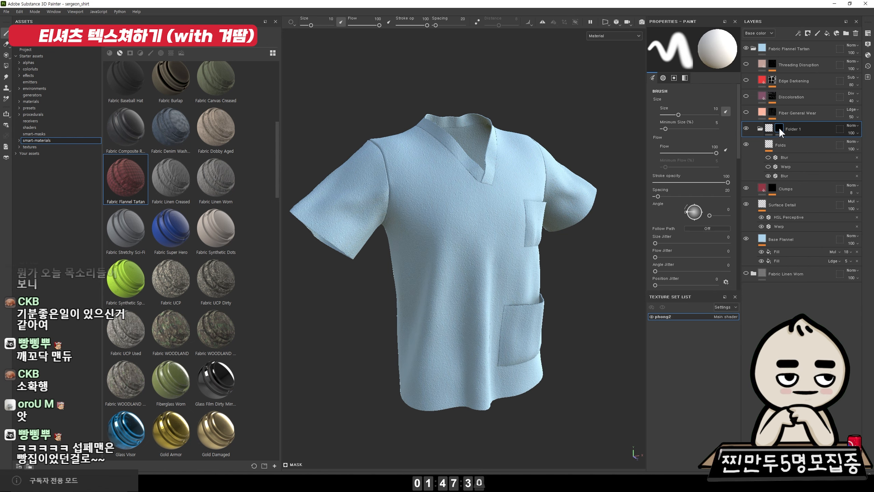
Add a Curvature generator to the folder's mask and check the isolated mask on the shirt
right_click(779, 129)
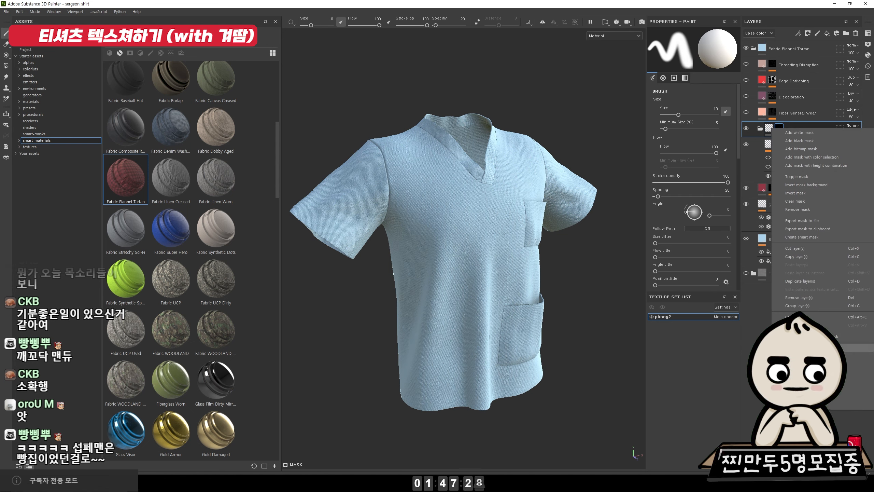
click(837, 337)
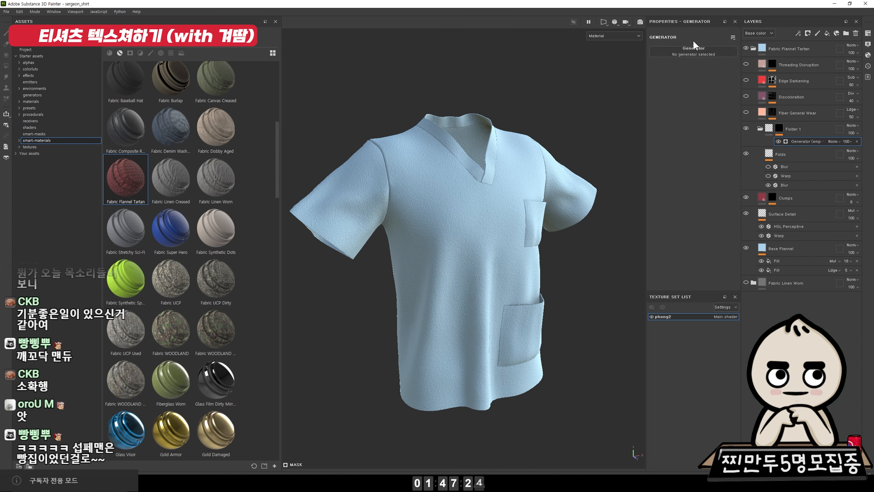
click(693, 49)
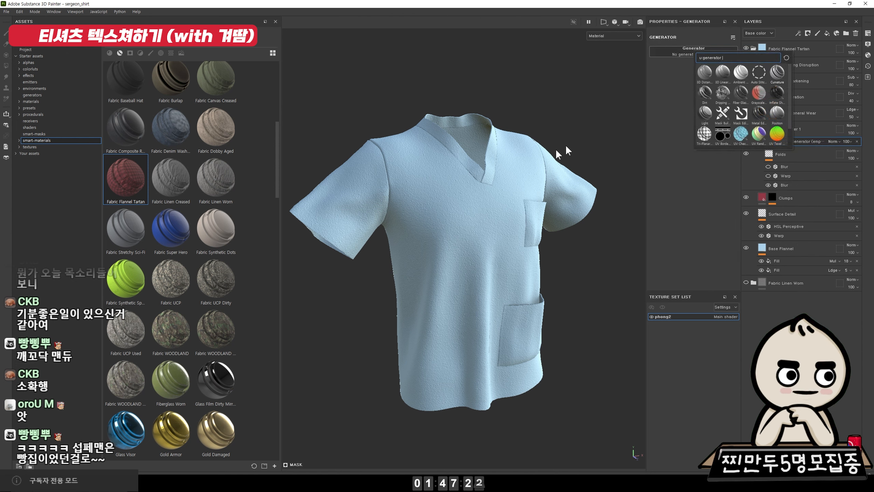
alt+drag(445, 199, 466, 182)
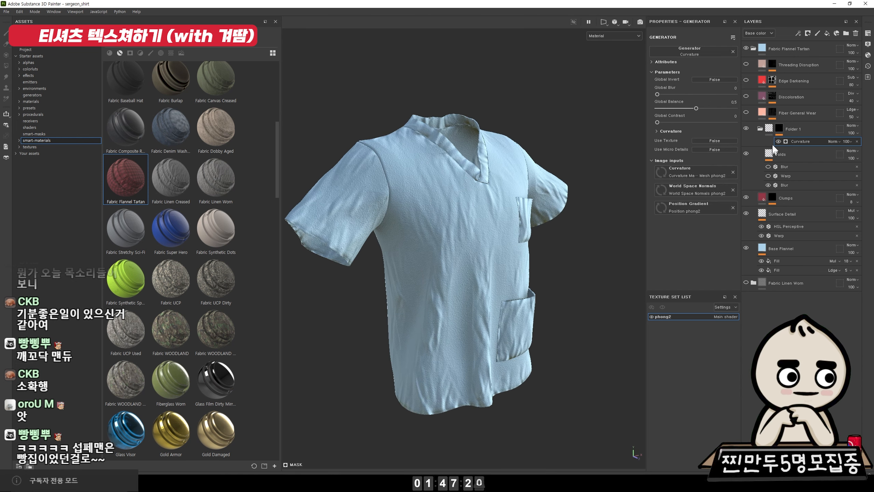
alt+click(780, 128)
alt+drag(520, 193, 508, 206)
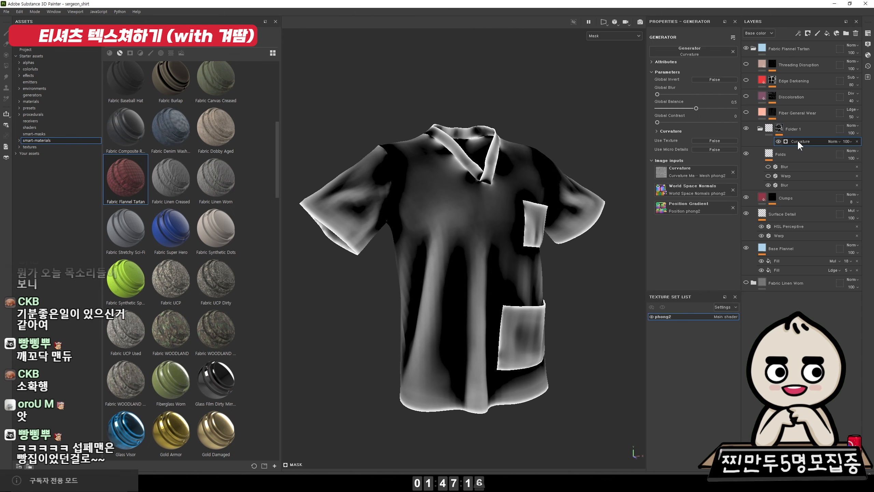
key(m)
alt+drag(590, 163, 619, 155)
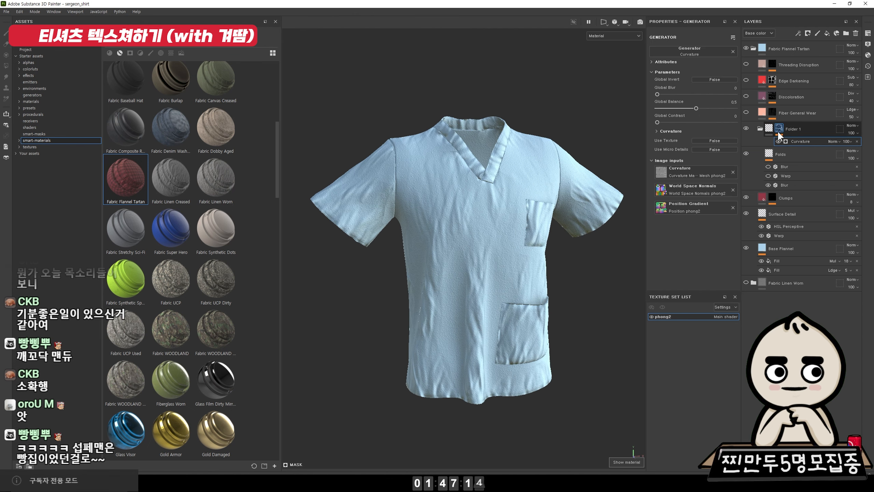
Try inverting the Curvature generator globally with a global balance of 0.93 and a global blur of 0
click(711, 79)
alt+drag(619, 101, 594, 100)
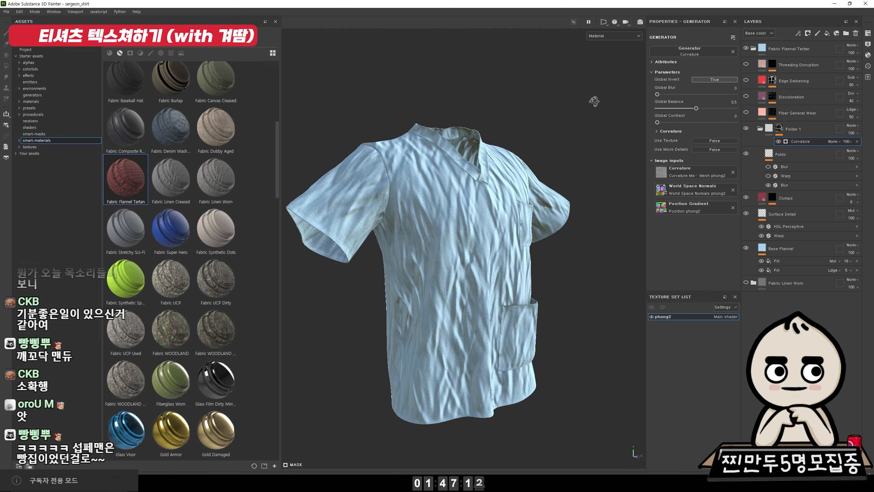
click(716, 80)
click(716, 78)
click(716, 78)
click(716, 78)
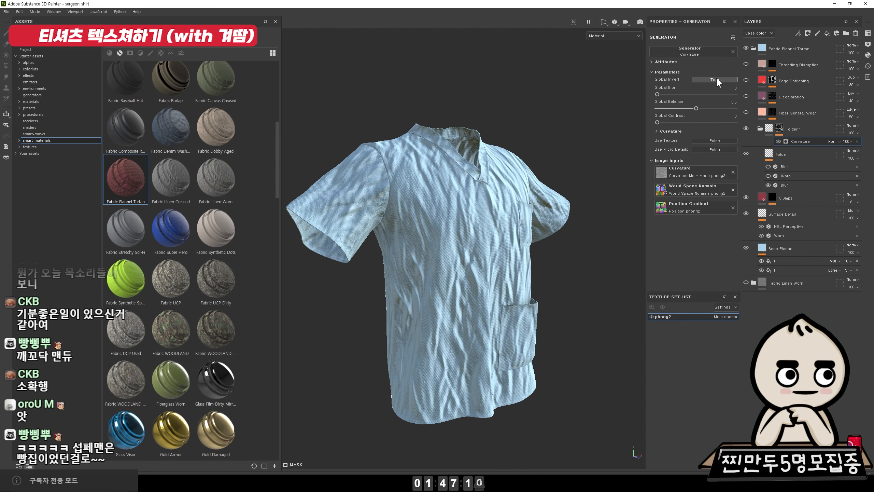
click(716, 79)
click(715, 79)
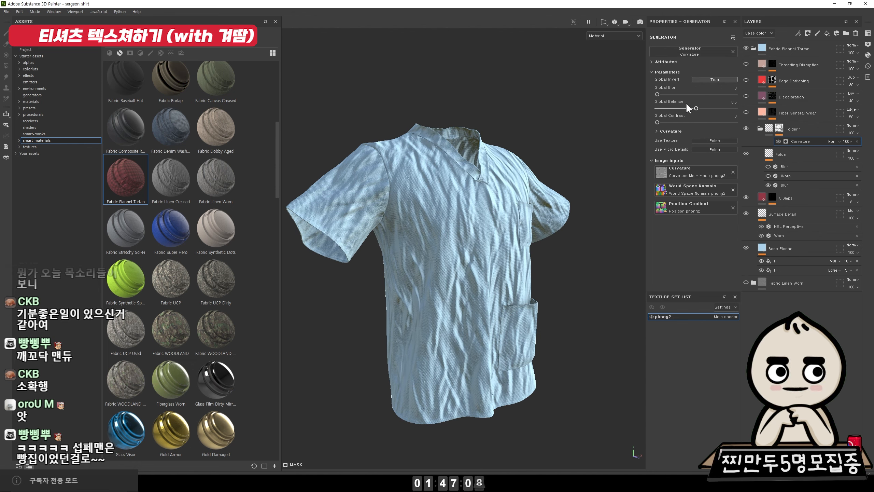
drag(691, 109, 729, 113)
mouse_move(671, 95)
mouse_down()
mouse_move(715, 93)
mouse_move(654, 95)
mouse_up()
alt+drag(544, 127, 500, 155)
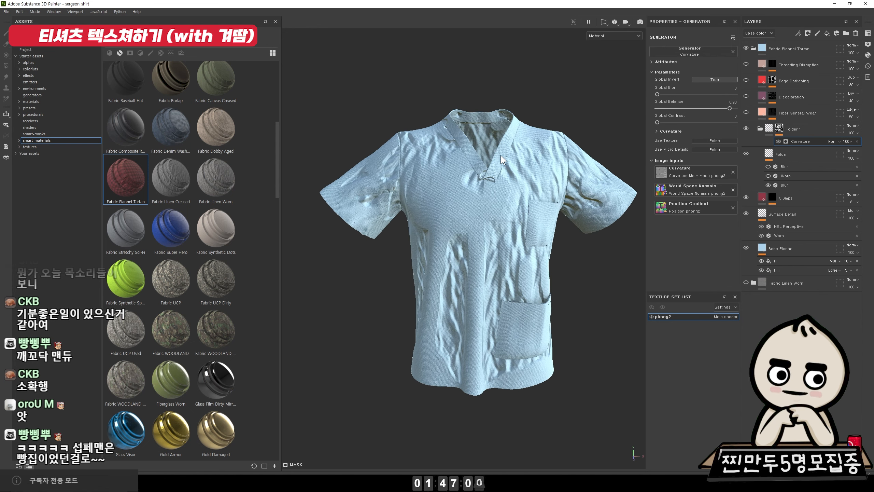
Replace the folder mask's Curvature generator with the UV Border Distance generator
click(706, 51)
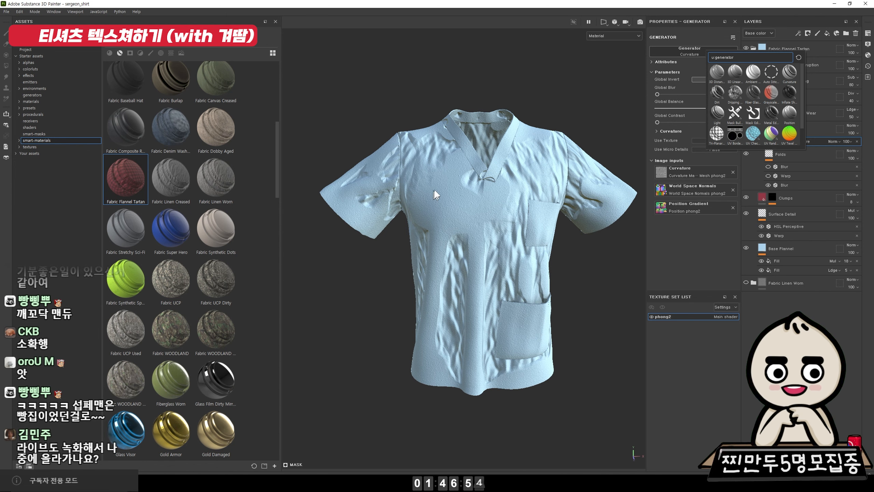
alt+drag(434, 190, 526, 150)
alt+right_drag(526, 151, 547, 193)
alt+drag(547, 193, 580, 165)
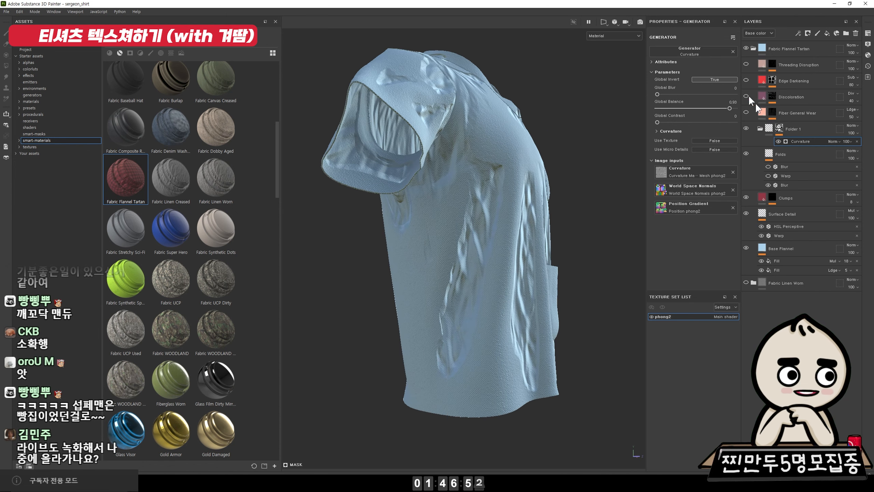
click(722, 51)
click(757, 129)
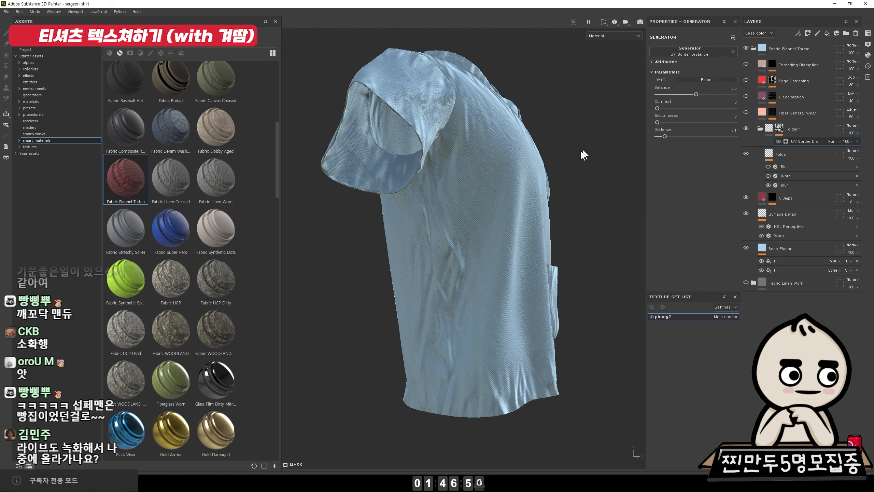
Set the UV Border Distance generator's balance to 0.11 to narrow the folds around the shirt's edges
alt+drag(581, 152, 526, 125)
alt+drag(428, 237, 501, 275)
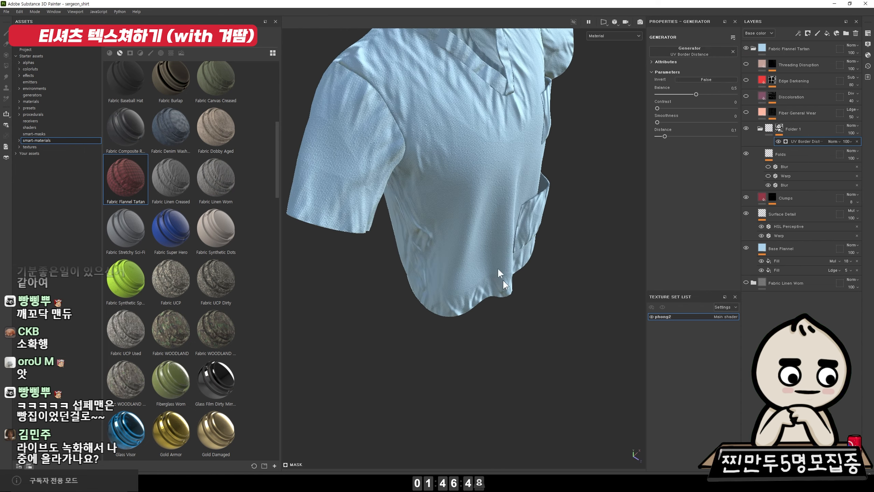
alt+drag(399, 153, 501, 202)
alt+right_drag(501, 201, 505, 248)
alt+drag(504, 248, 545, 180)
alt+right_drag(544, 180, 571, 168)
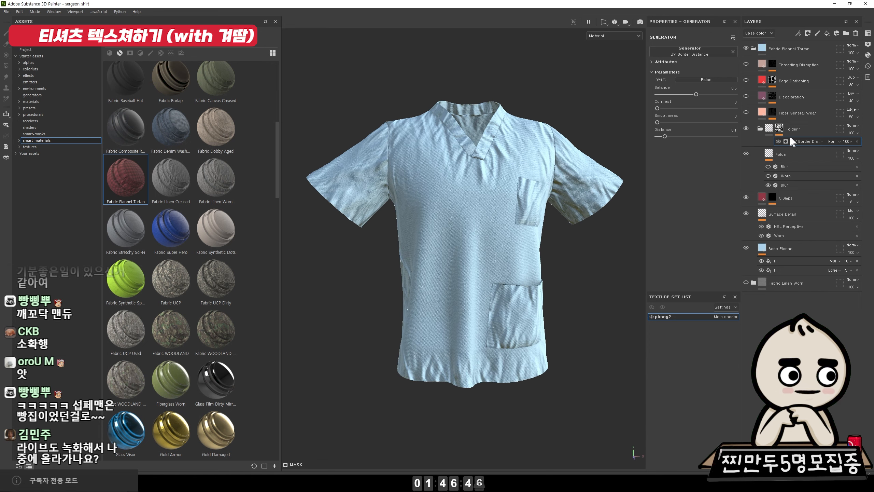
drag(700, 93, 666, 109)
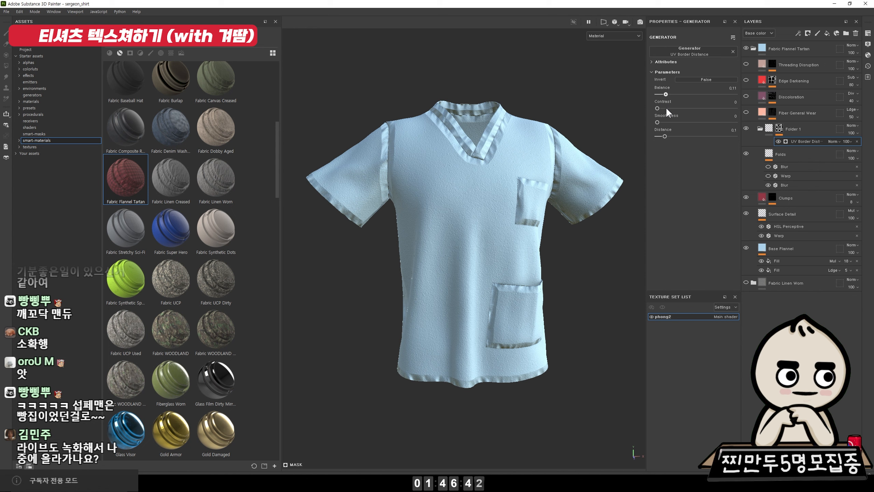
Set the blur intensity of the Folds layer's lowest Blur filter to 1.47
click(796, 185)
mouse_move(660, 102)
mouse_down()
mouse_move(675, 102)
mouse_move(646, 103)
mouse_move(664, 105)
mouse_up()
scroll(635, 275, up, 3)
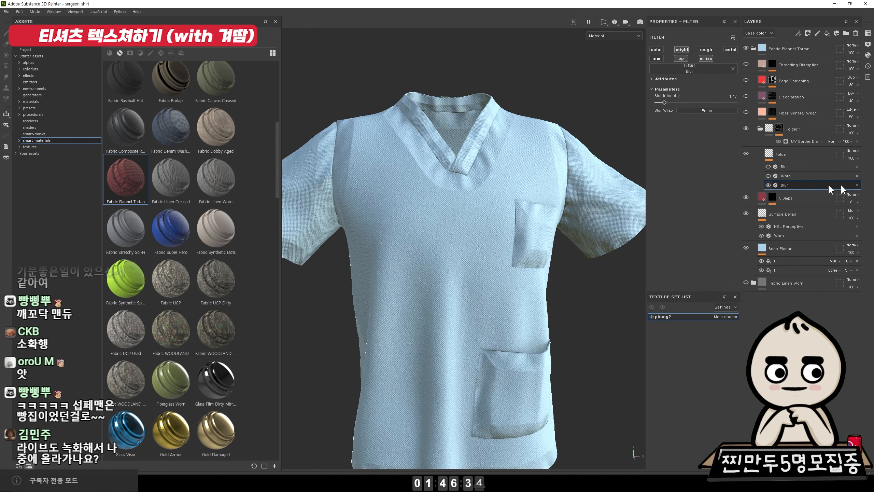
Set the UV Border Distance generator's balance to 0.92 in the folder mask to widen the folds around the shirt's edges
click(775, 141)
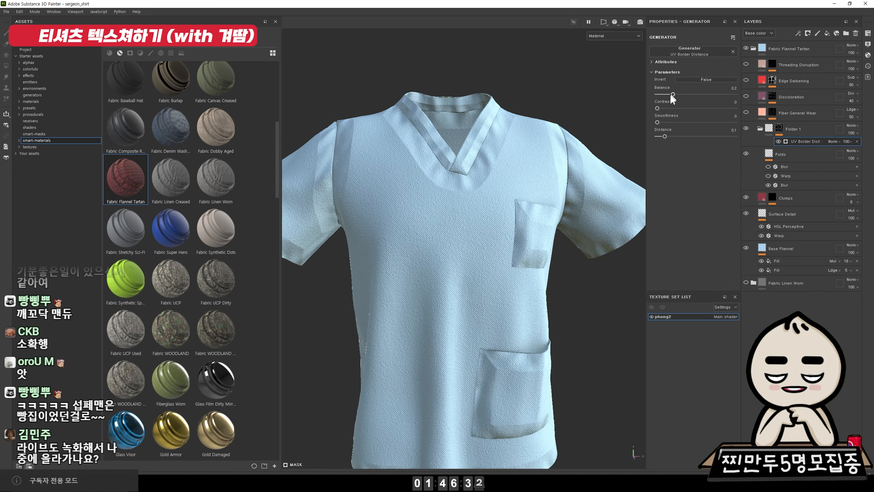
drag(672, 95, 719, 102)
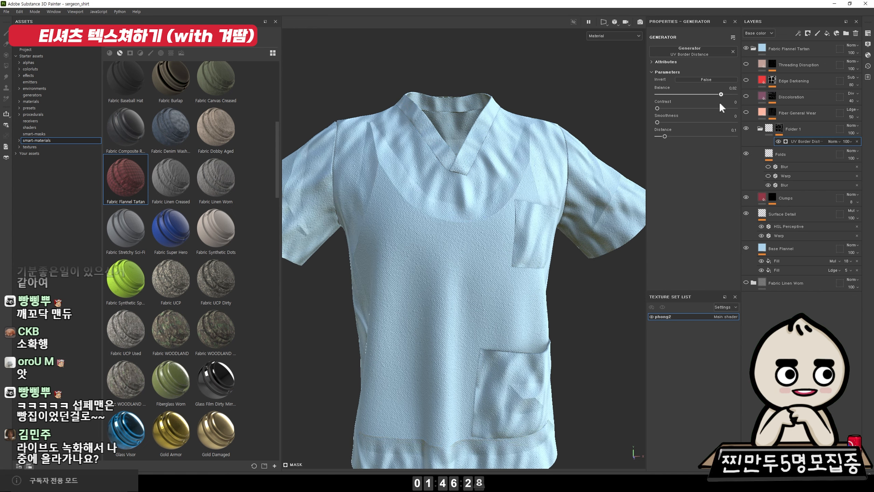
Add a Blur filter above the generator in Folder 1's mask and set its blur intensity to 7.65
right_click(781, 127)
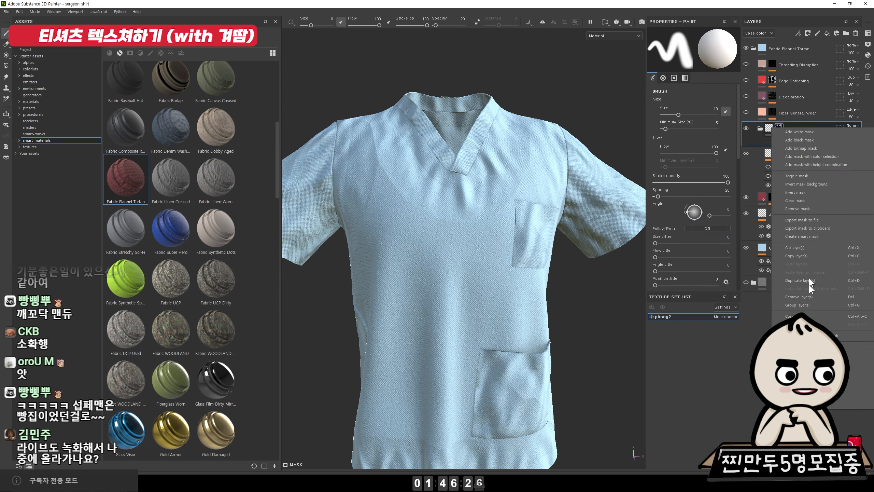
click(800, 388)
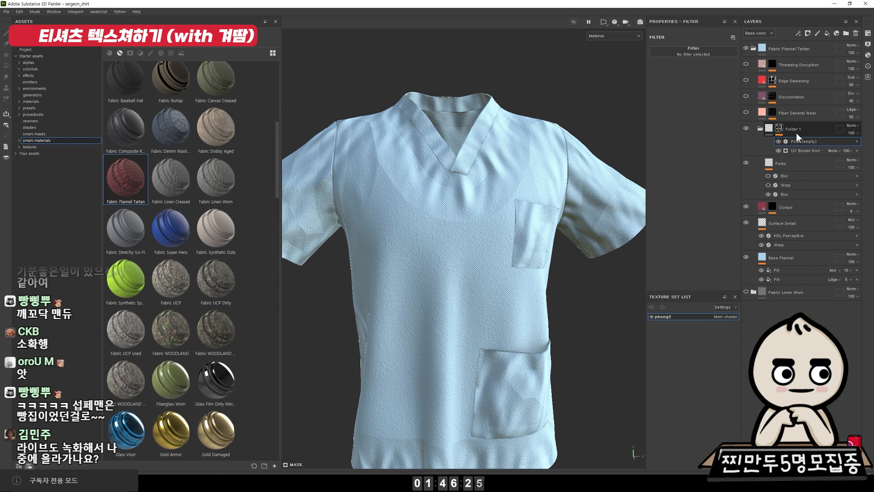
click(701, 51)
click(765, 69)
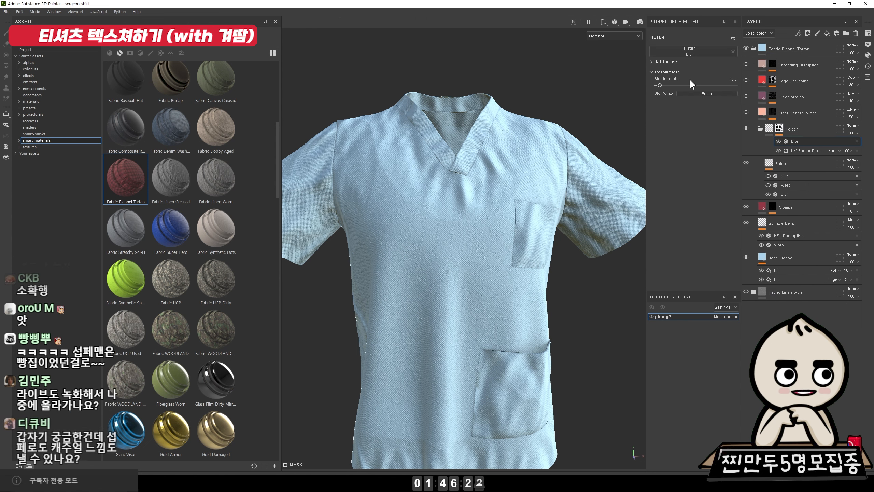
drag(661, 85, 695, 89)
Examine the softened folds along the shirt's seams, pockets and hem from several angles and distances
alt+right_drag(522, 165, 481, 186)
alt+drag(482, 192, 515, 215)
alt+right_drag(514, 215, 550, 269)
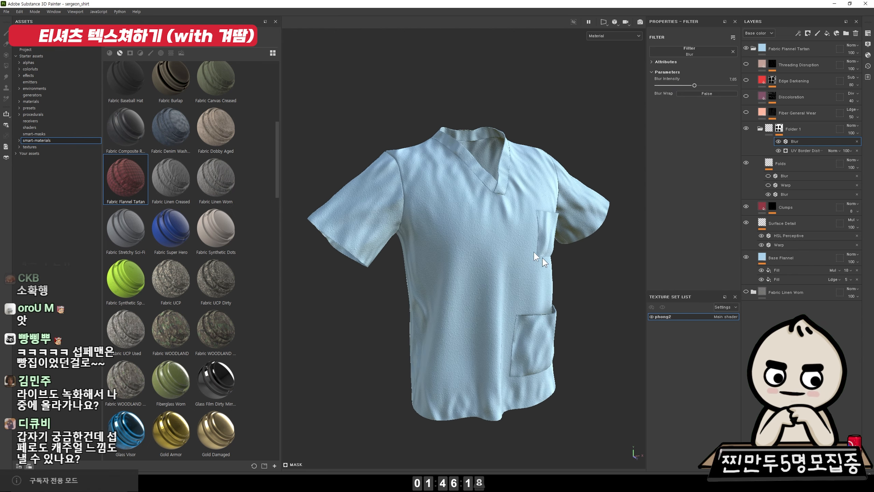
alt+drag(542, 253, 517, 256)
alt+middle_drag(517, 256, 501, 214)
alt+right_drag(500, 213, 527, 201)
alt+drag(527, 201, 550, 247)
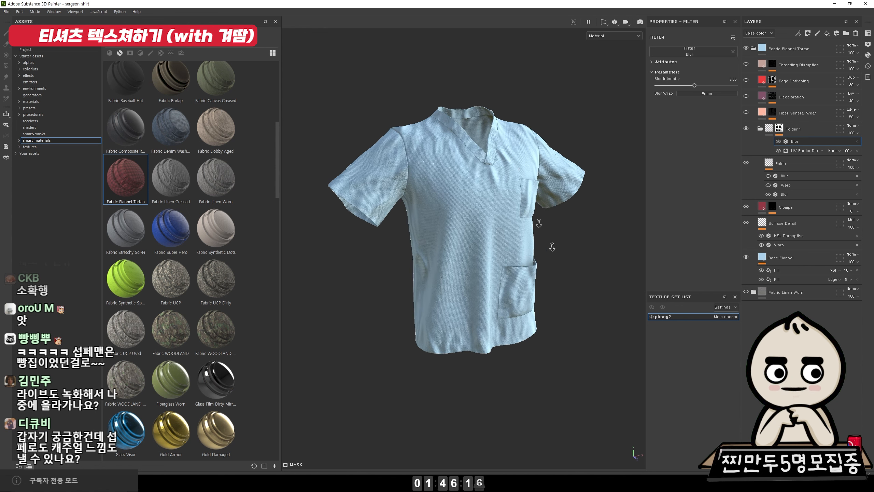
alt+right_drag(551, 247, 542, 230)
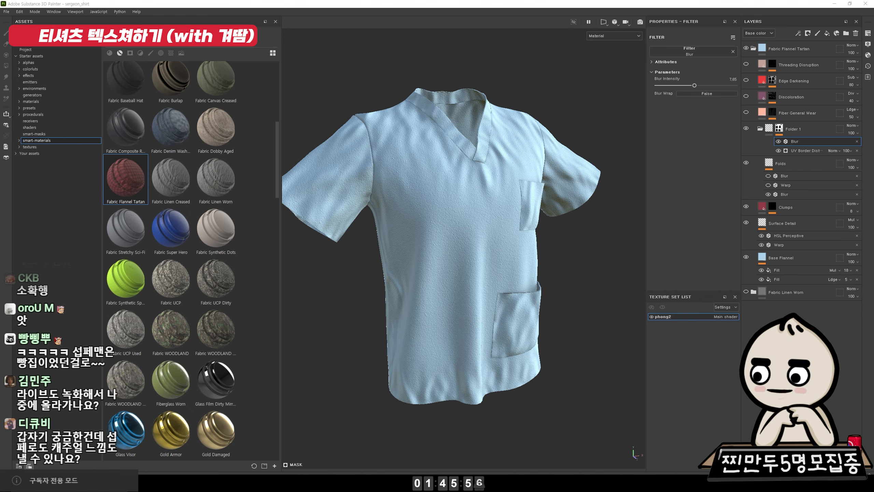
Switch to YouTube in the browser, open the ZBMAND channel and search it for "오버워치"
key(alt+Tab)
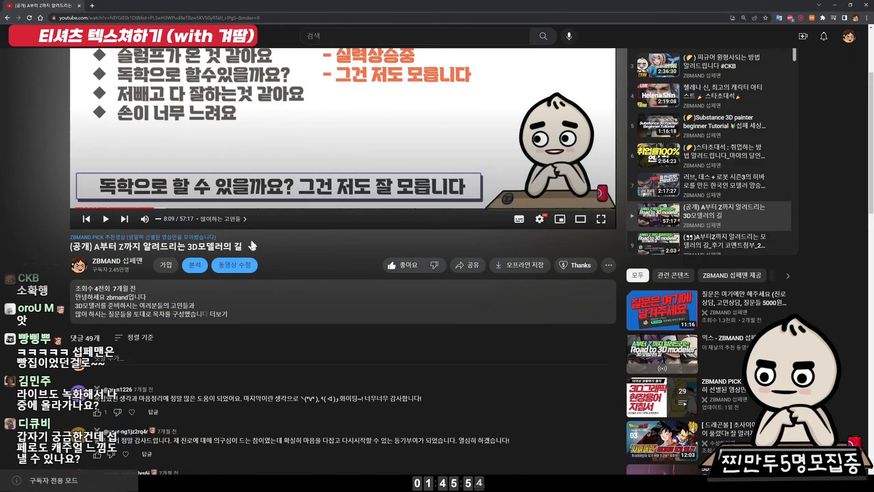
click(121, 262)
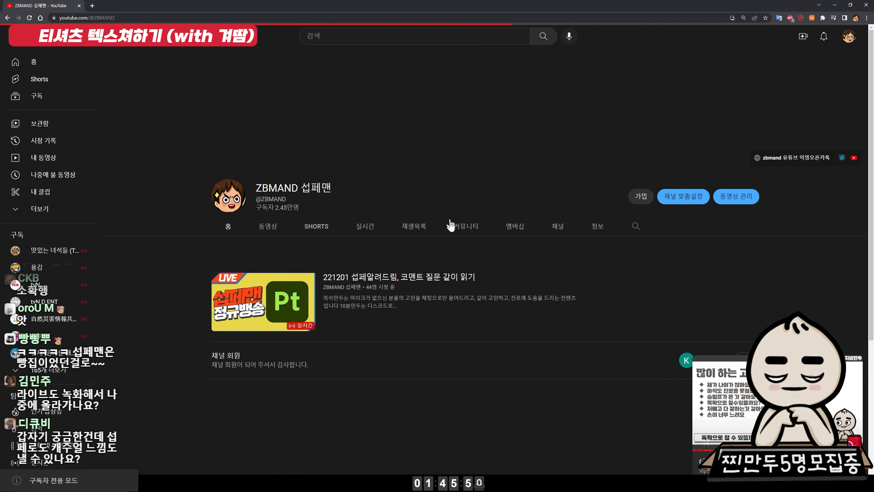
click(636, 226)
click(663, 228)
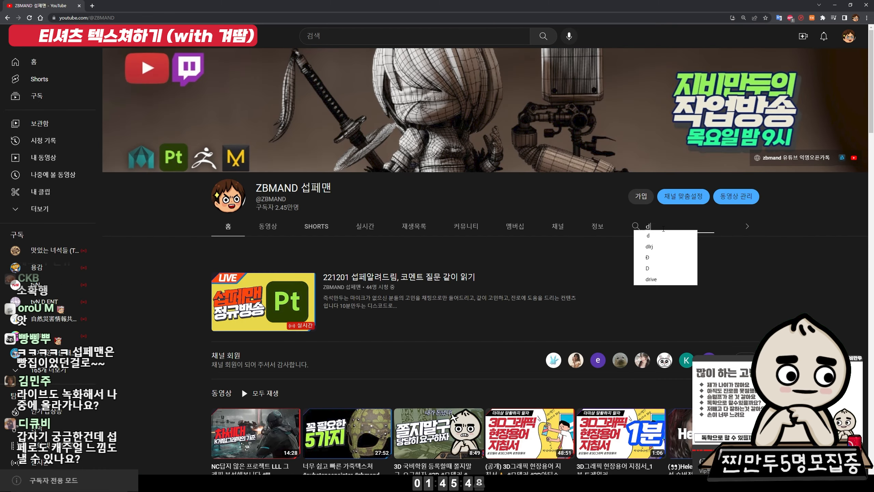
key(alt)
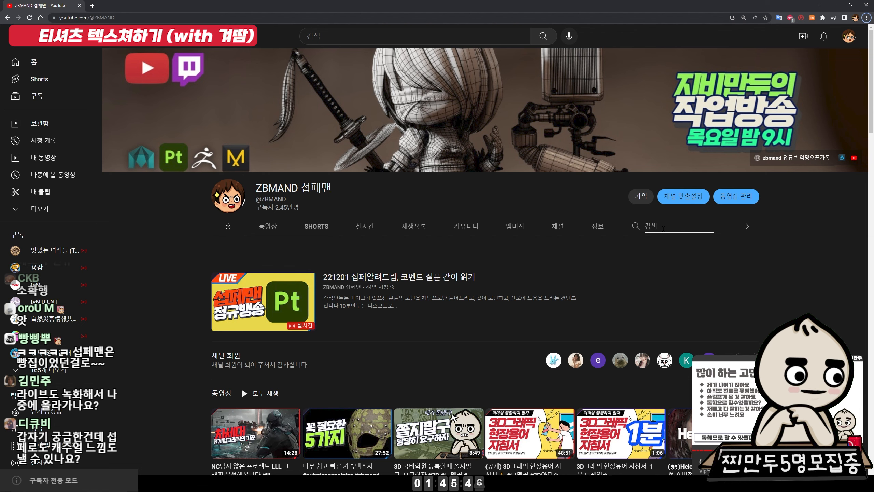
text(오버워치)
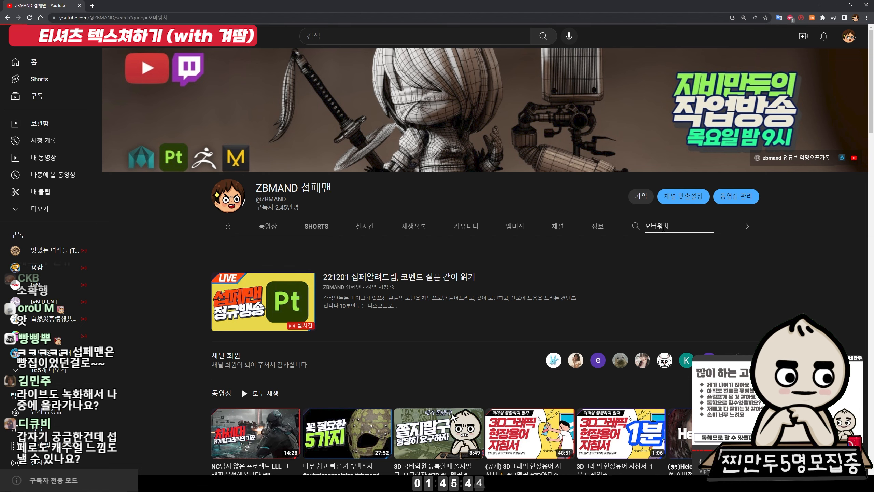
key(Return)
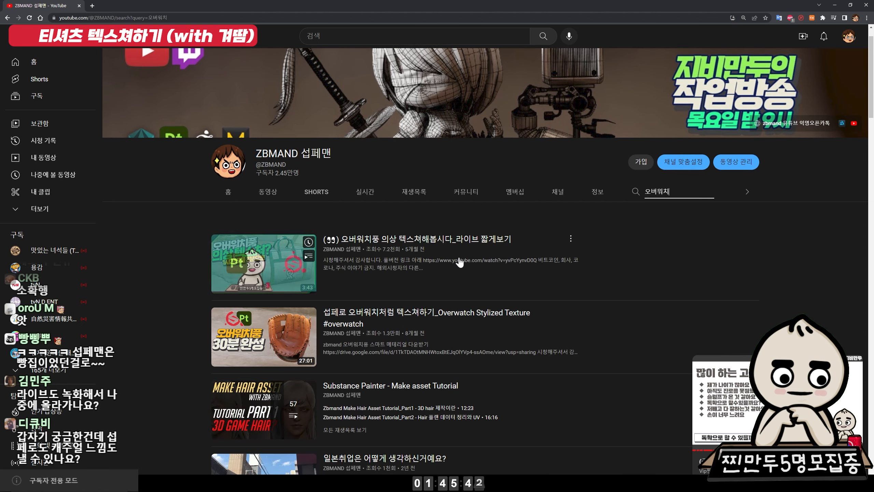
Open the "Overwatch Stylized Texture" video, skim through the baseball glove texturing and pause near the end
scroll(557, 262, down, 2)
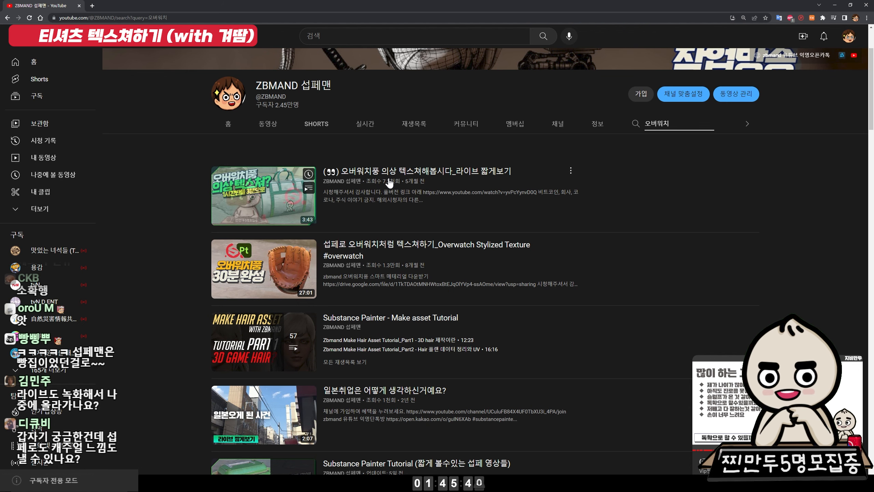
click(397, 254)
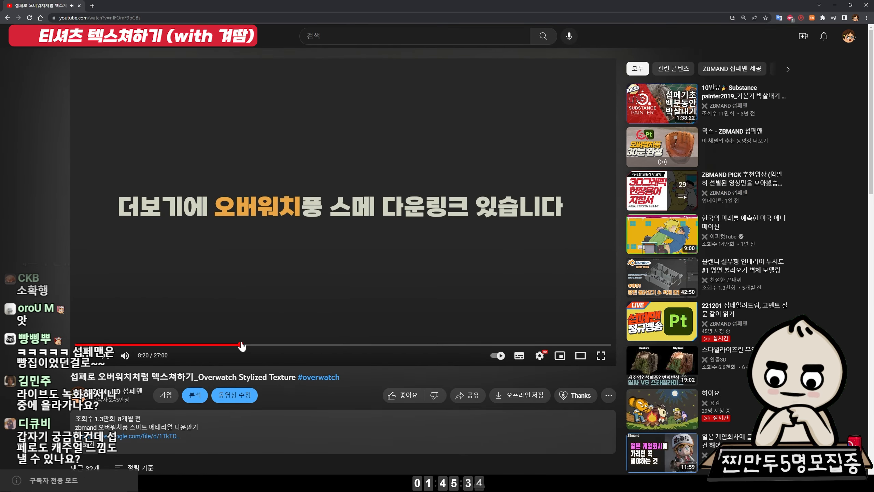
click(326, 344)
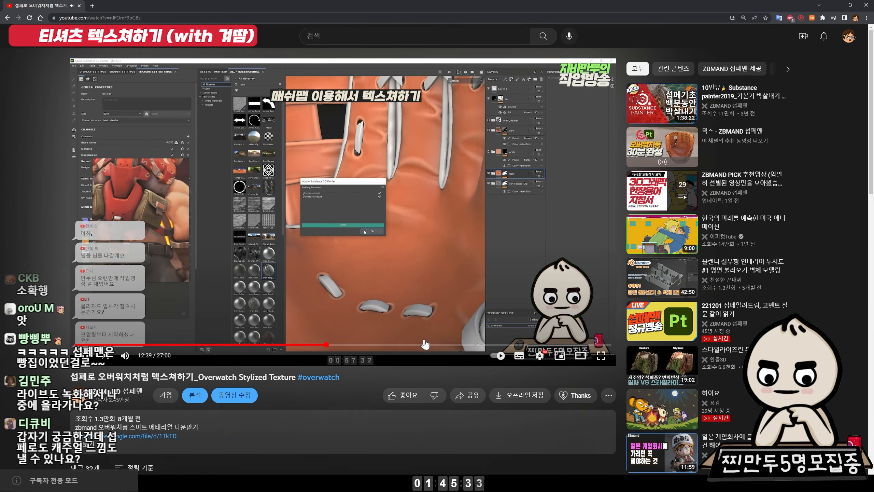
click(454, 344)
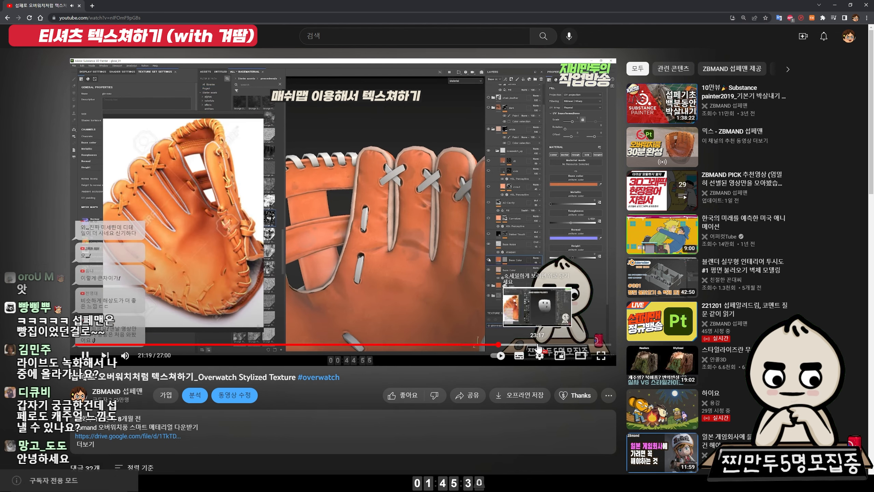
click(537, 344)
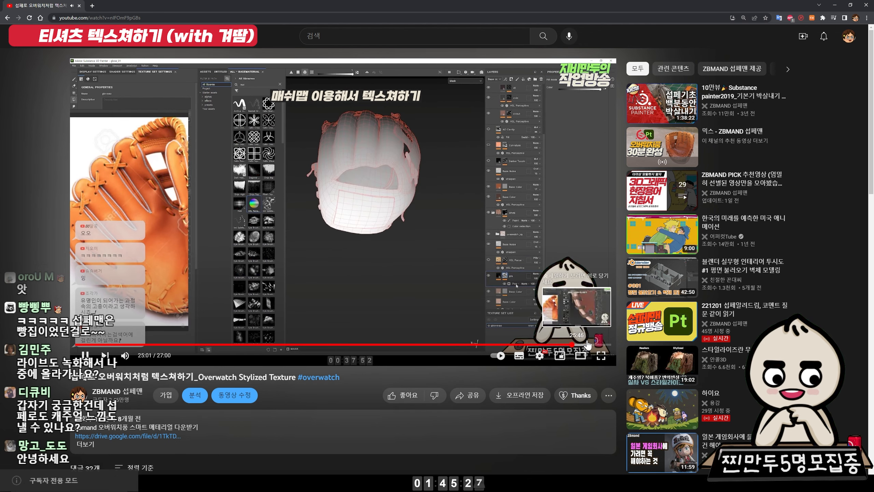
click(571, 344)
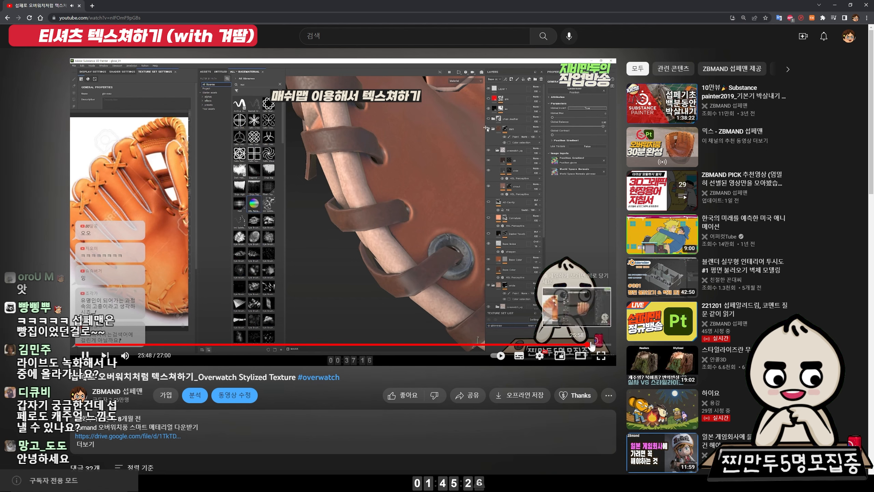
click(598, 344)
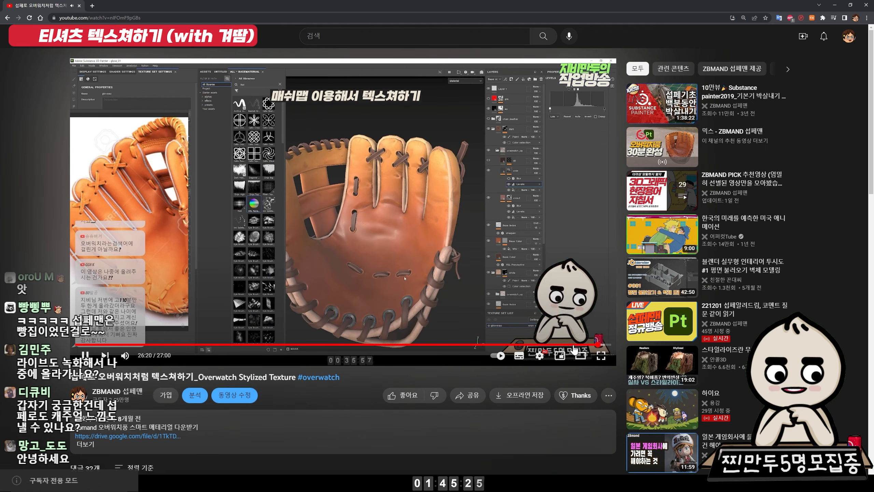
click(483, 296)
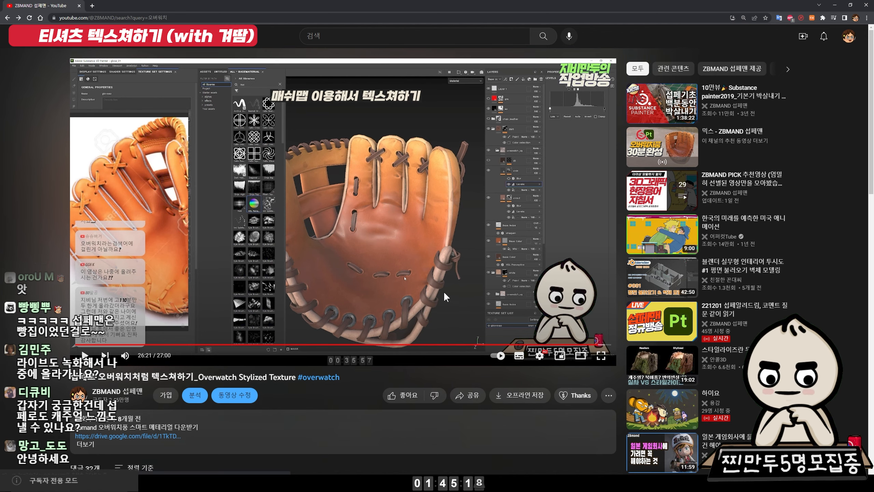
Return to the search results, open the short Overwatch-style bag texturing video and skim through it to the final render
key(alt+Left)
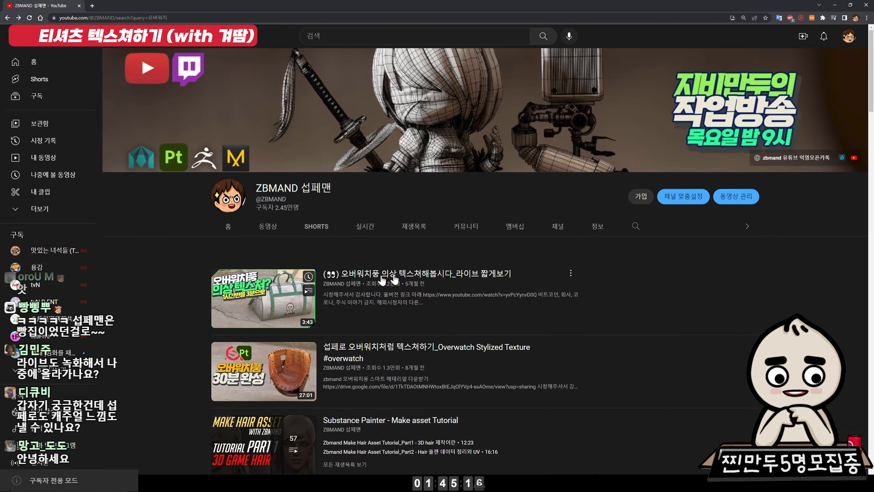
click(259, 299)
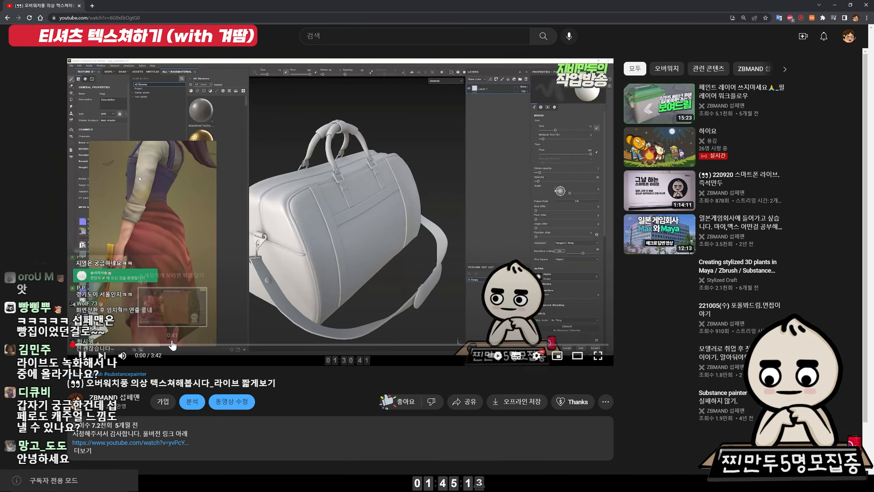
click(171, 345)
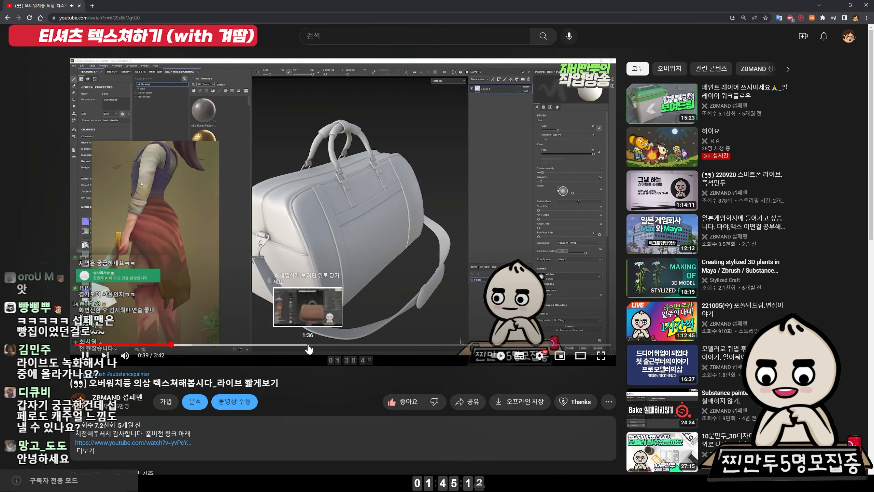
click(403, 220)
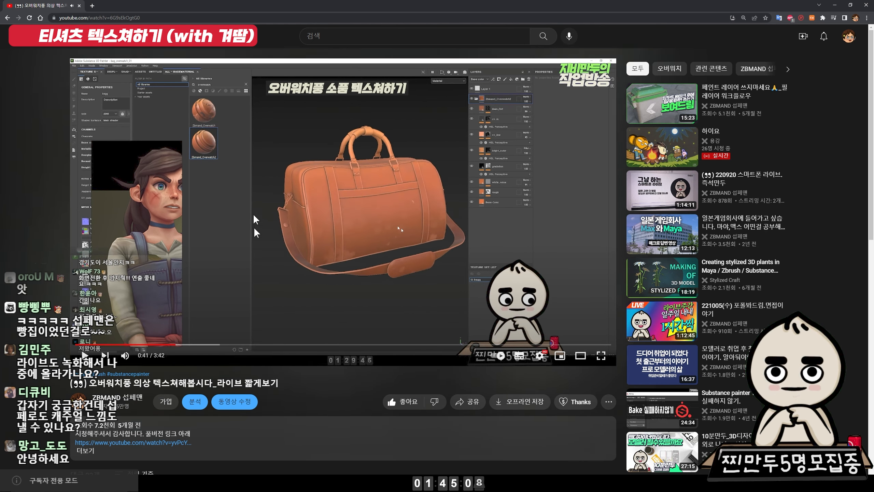
click(232, 344)
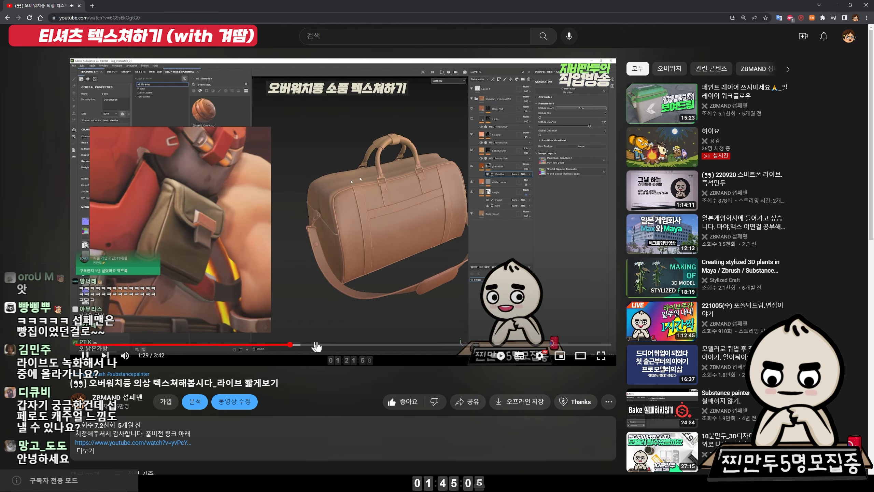
click(343, 344)
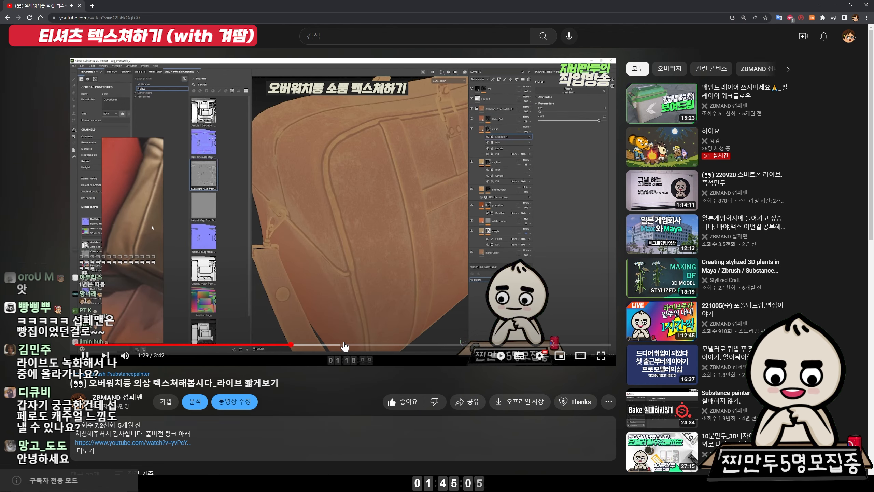
click(387, 344)
click(424, 344)
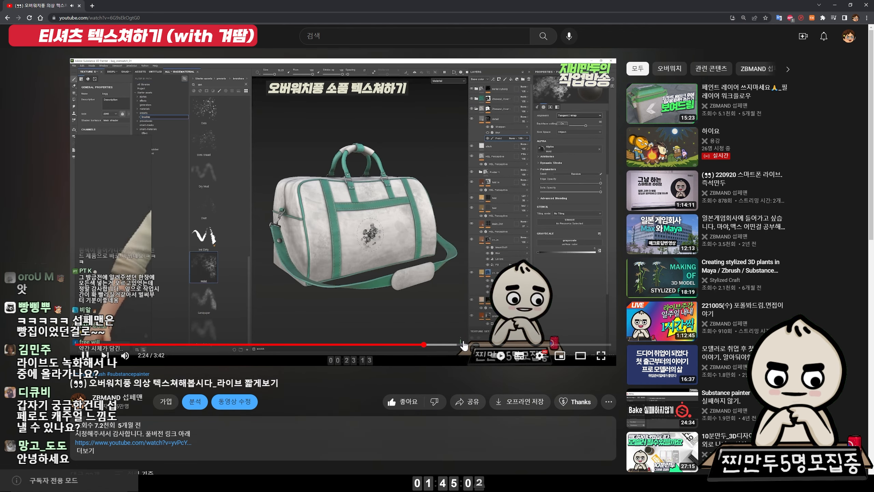
click(463, 343)
click(502, 344)
click(541, 343)
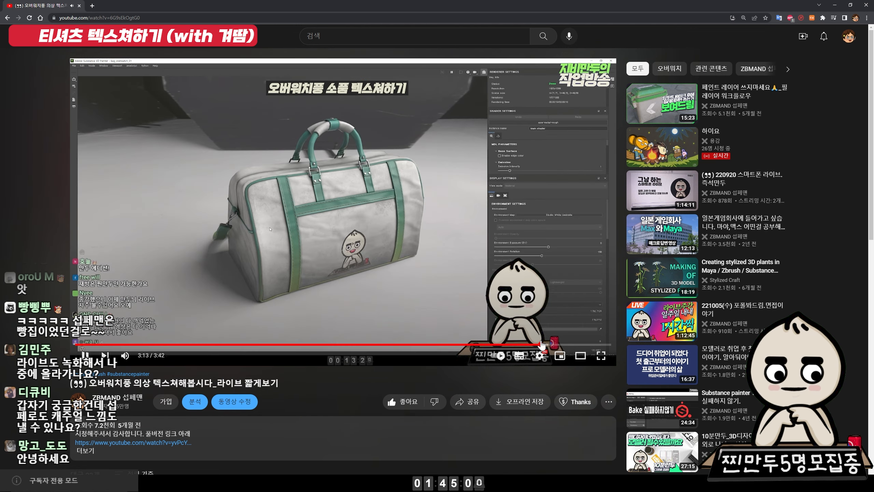
click(434, 288)
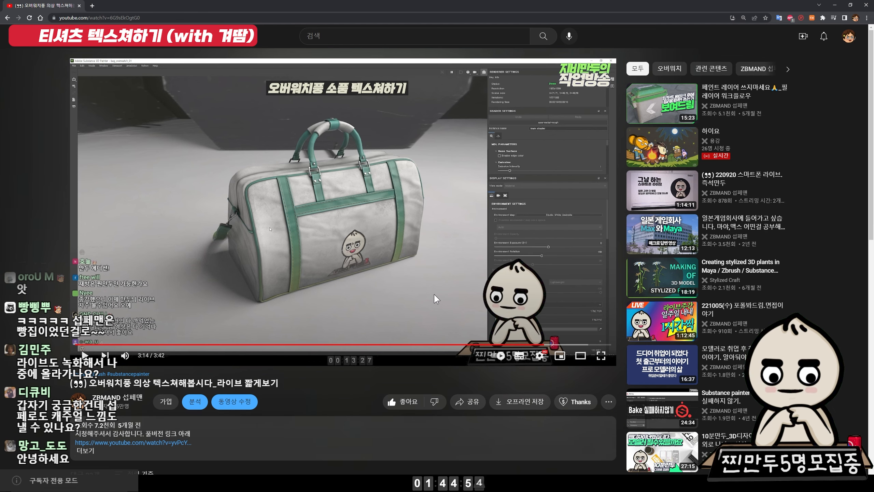
Return to Substance 3D Painter and hide Folder 1 to turn off the masked folds
click(836, 4)
scroll(563, 220, down, 3)
mouse_move(568, 237)
alt+mouse_down()
mouse_move(303, 240)
mouse_move(565, 230)
alt+mouse_up()
scroll(533, 329, up, 2)
alt+drag(533, 328, 498, 327)
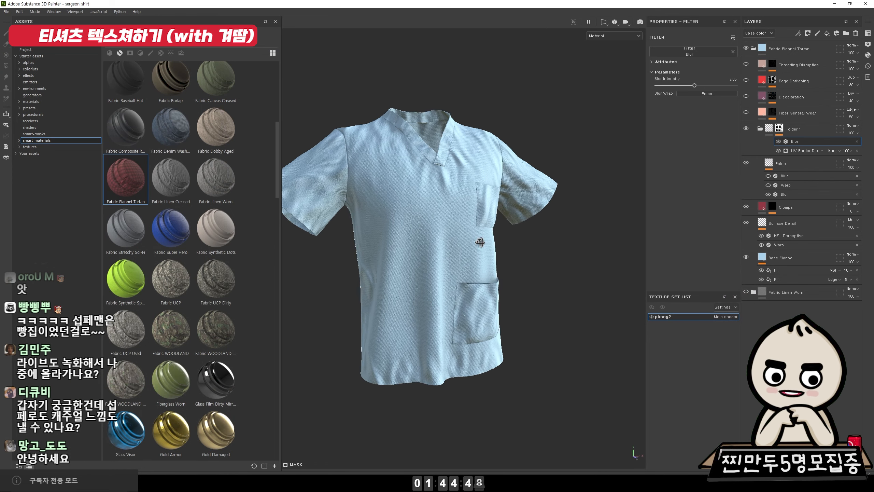
click(746, 128)
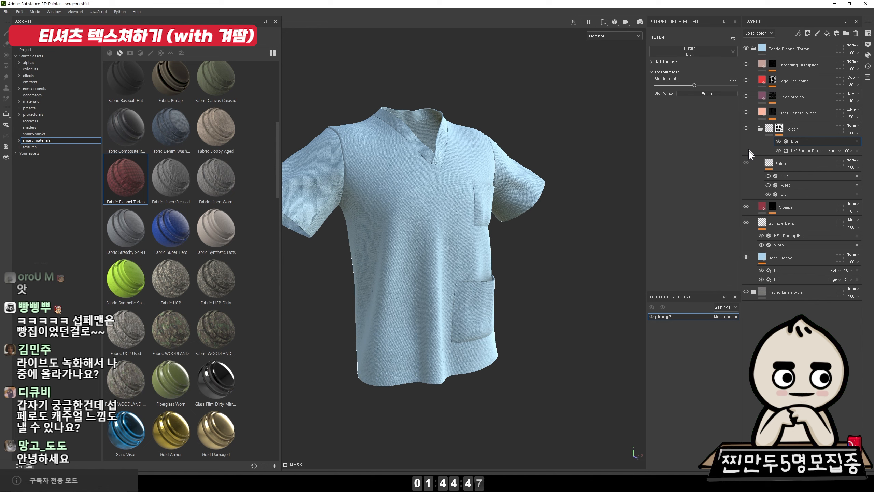
Add a fill layer directly above Folder 1 and search the whole asset library for "fold"
click(772, 129)
click(826, 34)
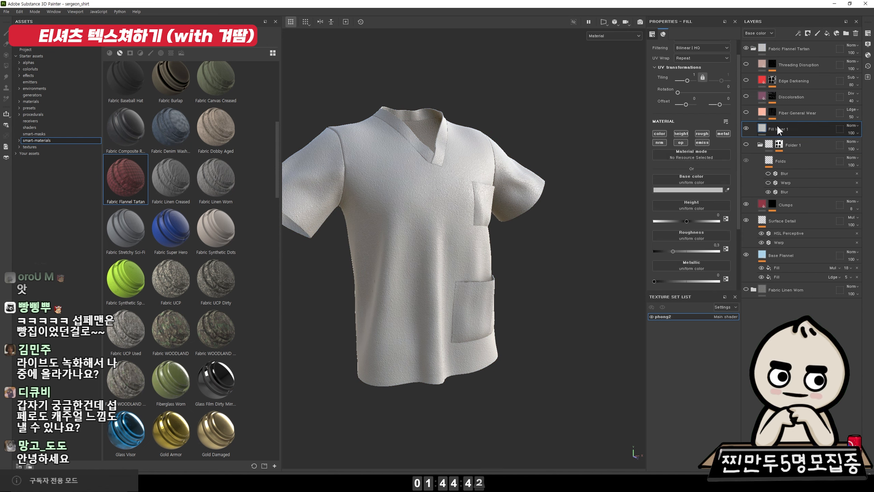
click(61, 49)
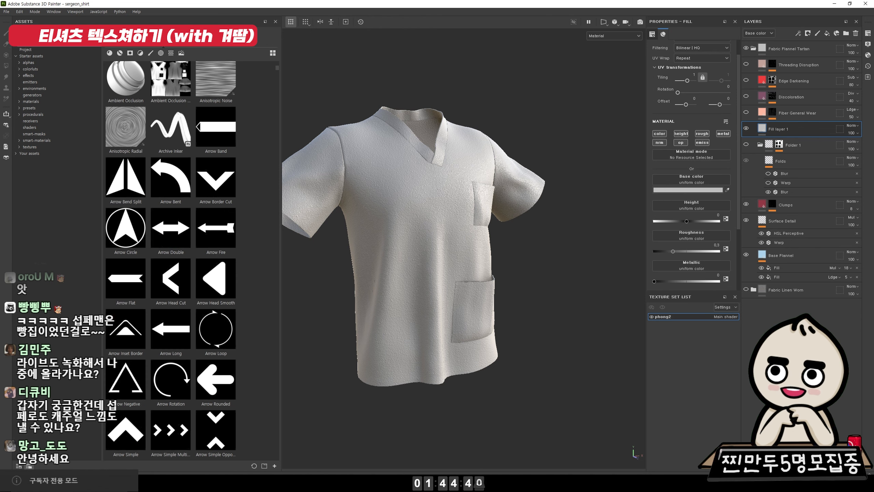
scroll(164, 47, down, 10)
text(fold)
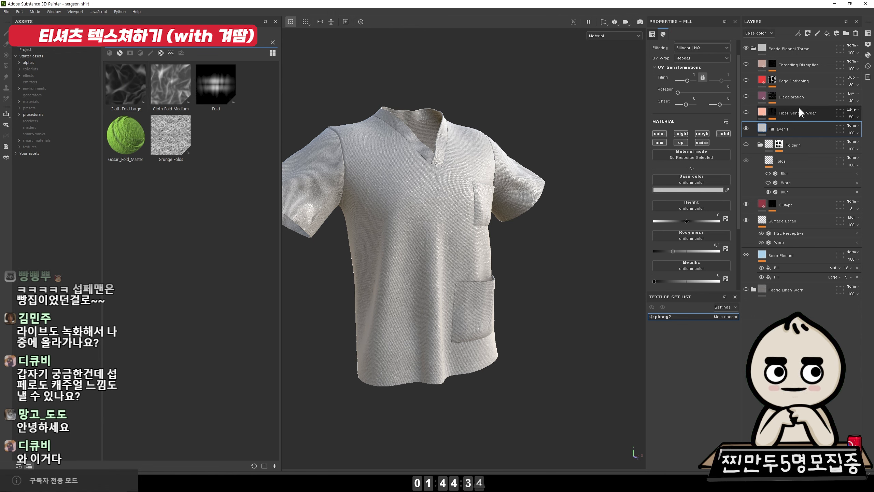
Give the new fill layer a black mask with a Cloth Fold Medium fill and set the fill's tiling to -0.46
right_click(784, 128)
click(800, 138)
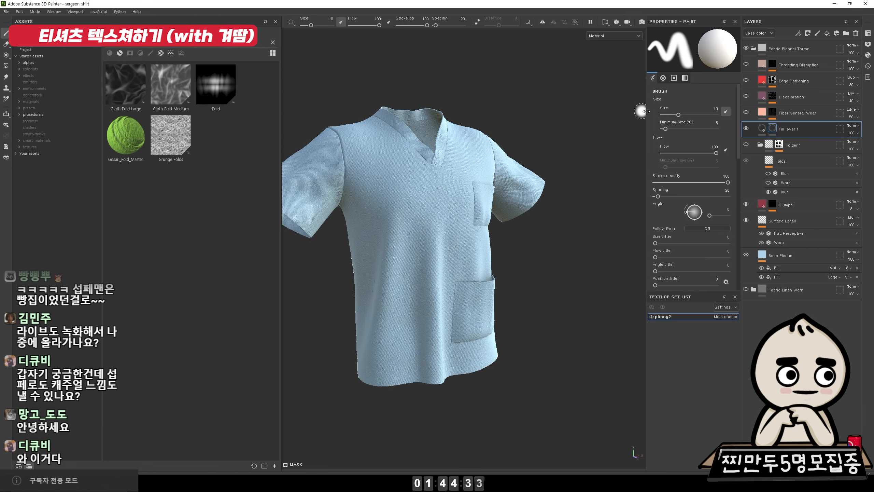
right_click(772, 128)
click(849, 365)
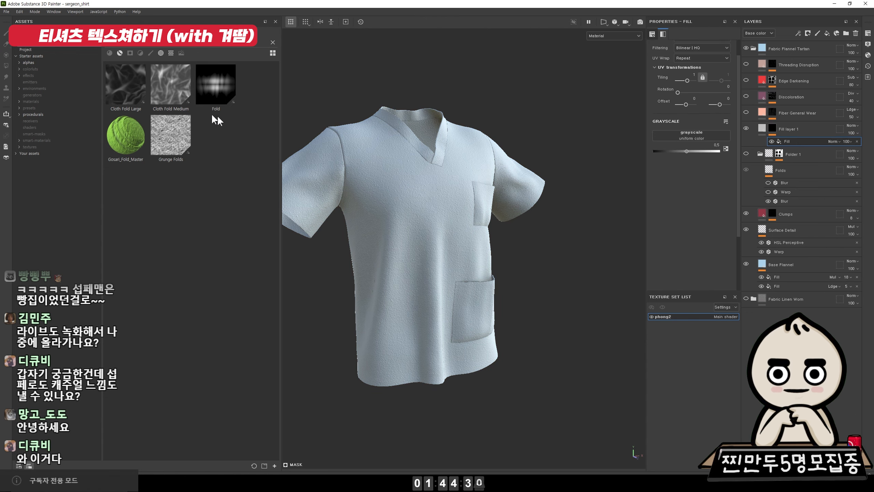
mouse_move(171, 85)
mouse_down()
mouse_move(426, 86)
mouse_move(726, 206)
mouse_move(686, 135)
mouse_up()
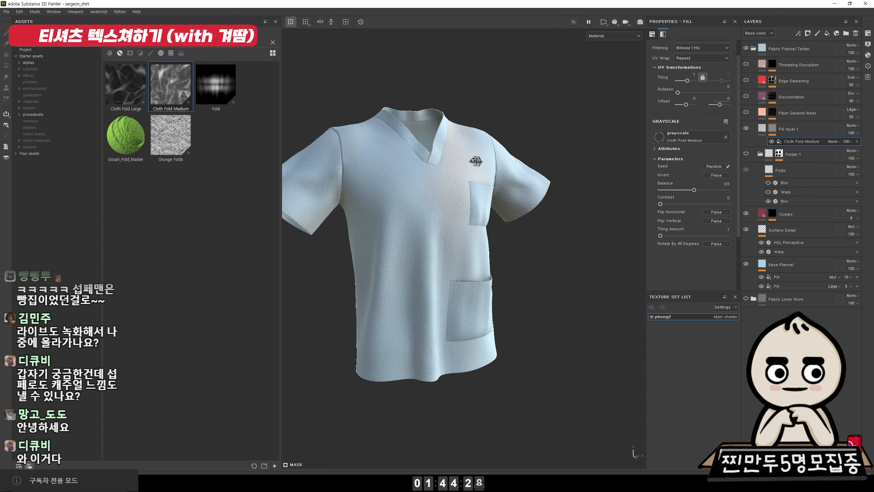
drag(687, 80, 690, 81)
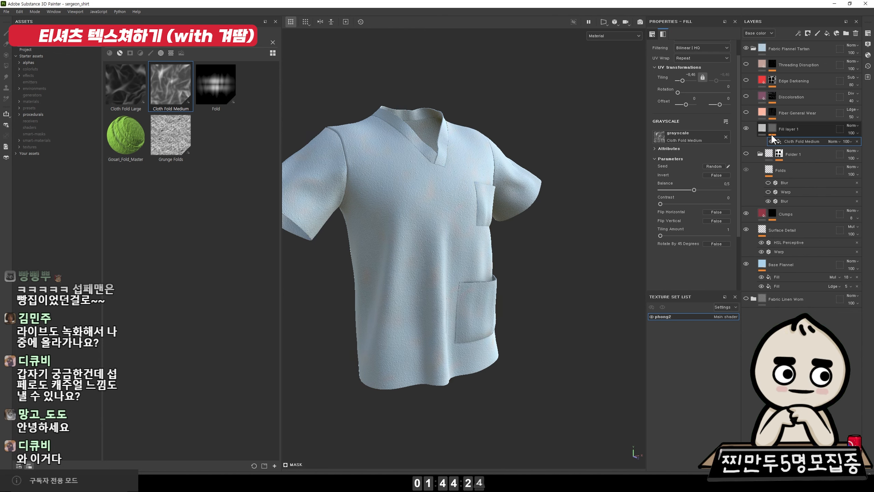
Set the fill layer's base color to pure red from the saved swatches
click(763, 128)
click(695, 185)
click(686, 191)
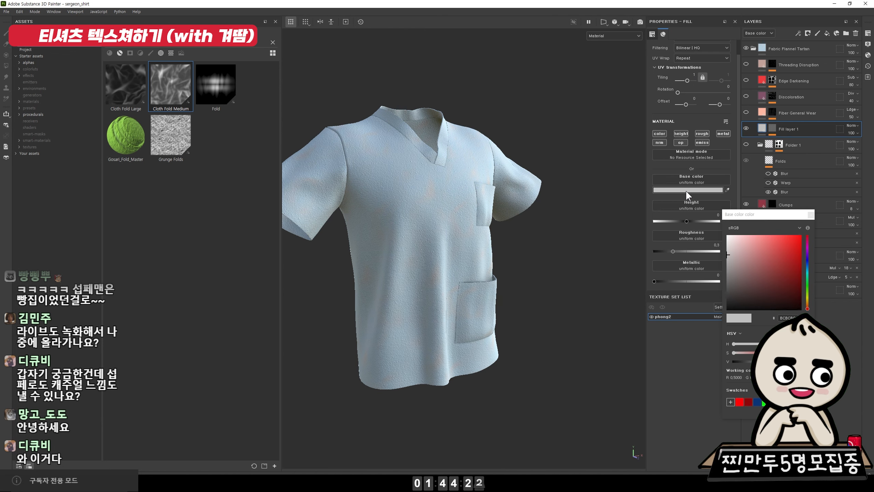
click(735, 207)
click(719, 192)
click(739, 402)
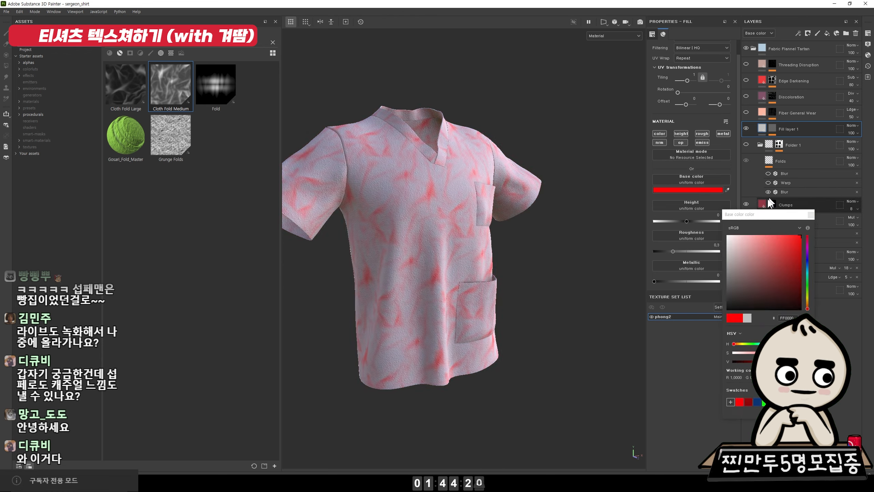
click(812, 216)
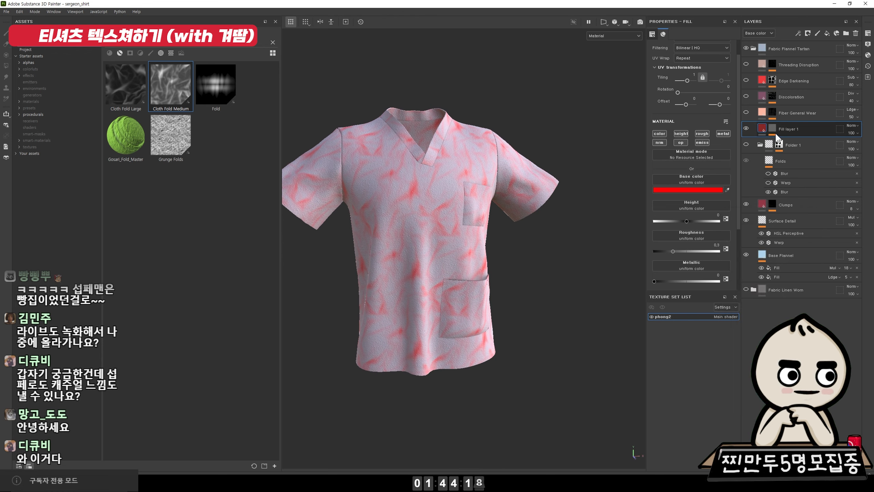
Unlock the Cloth Fold Medium mask fill's tiling and set it to about -2.16 by -14.8 for horizontally stretched folds
drag(772, 129, 772, 129)
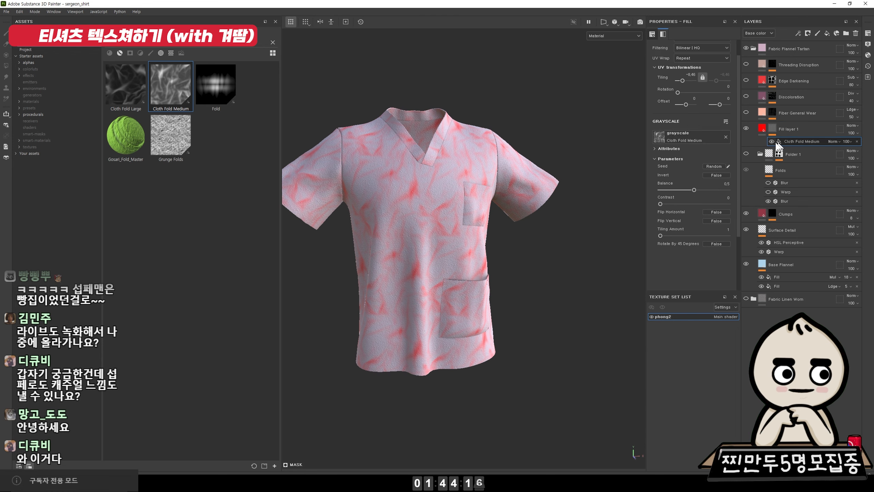
scroll(447, 184, up, 2)
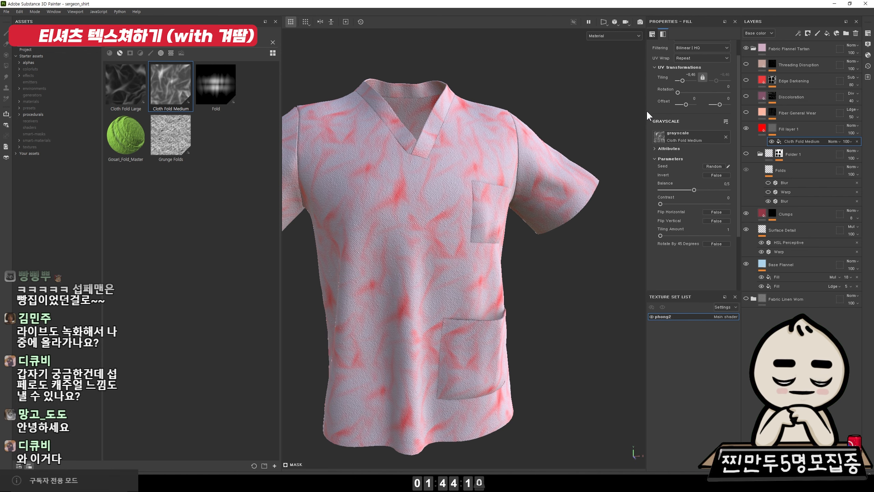
drag(646, 109, 598, 107)
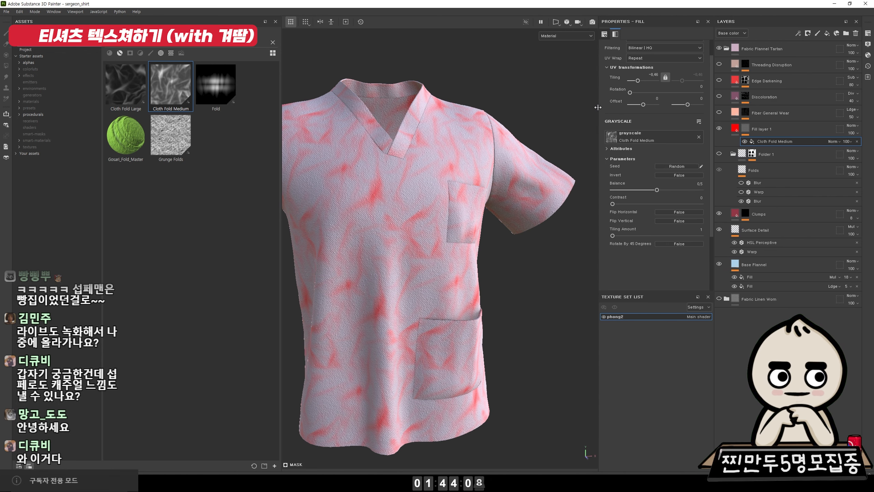
click(665, 78)
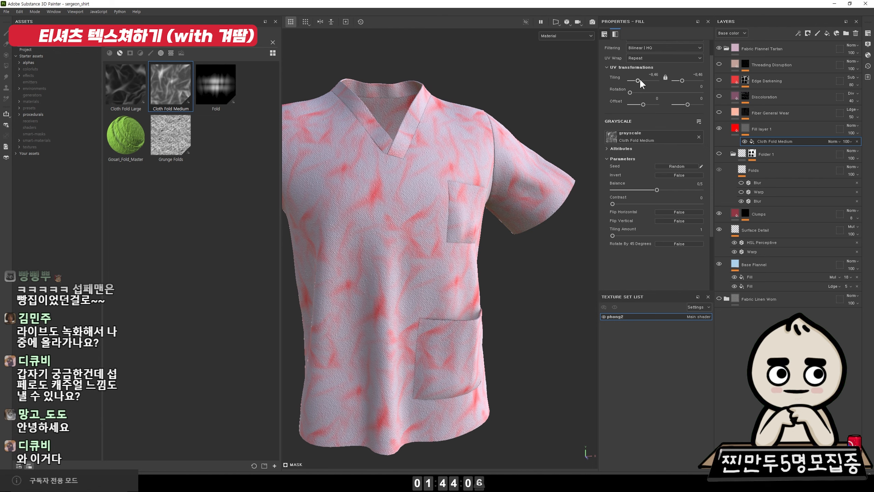
drag(639, 79, 680, 79)
alt+drag(414, 136, 447, 207)
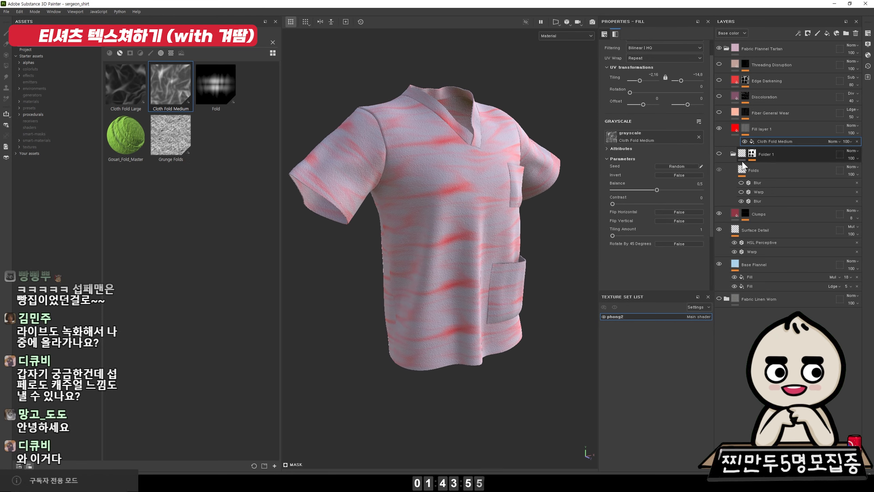
Raise the red fill layer's height to about 0.5 and reduce its base color opacity to 0
click(733, 129)
mouse_move(650, 219)
mouse_down()
mouse_move(676, 216)
mouse_move(664, 216)
mouse_up()
alt+drag(499, 200, 464, 197)
alt+right_drag(464, 197, 522, 228)
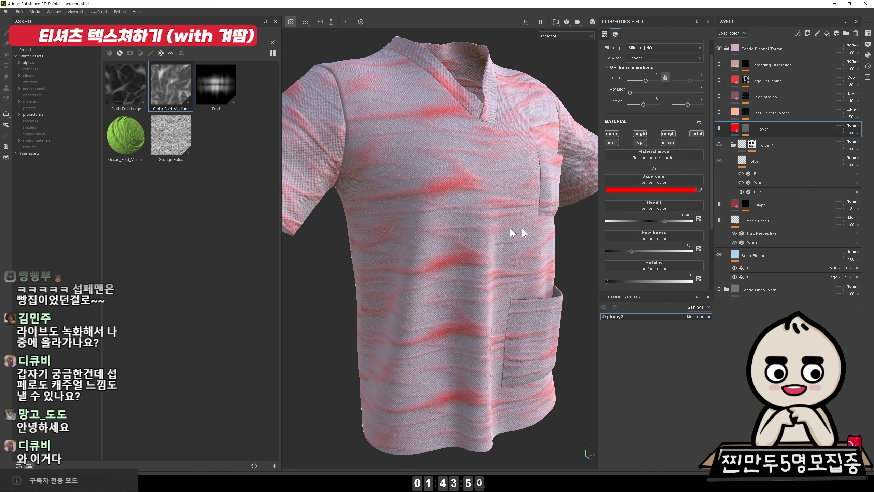
drag(667, 222, 669, 220)
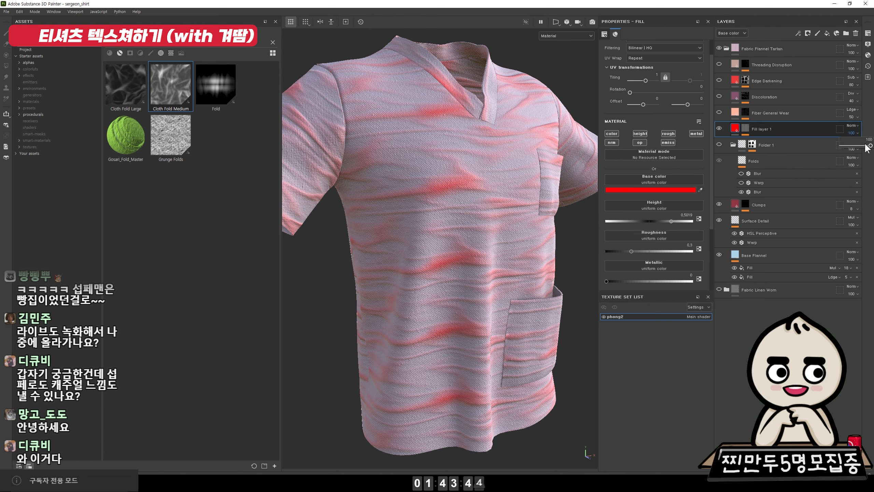
drag(868, 148, 839, 146)
Add a Blur filter to the fold layer's mask with an intensity of 1
click(746, 127)
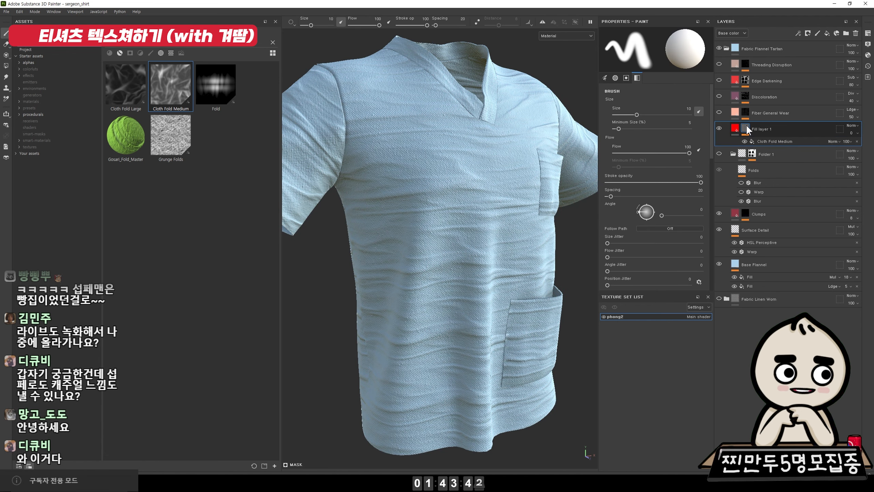
right_click(746, 126)
click(770, 385)
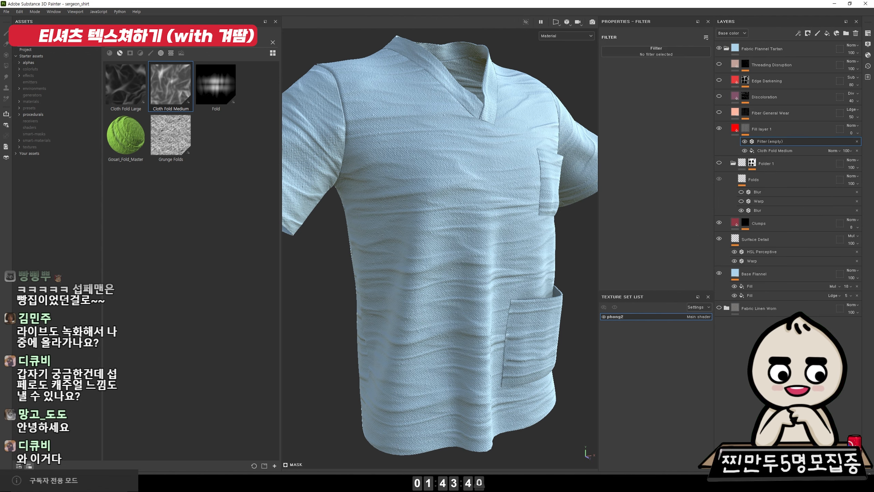
click(667, 53)
click(725, 75)
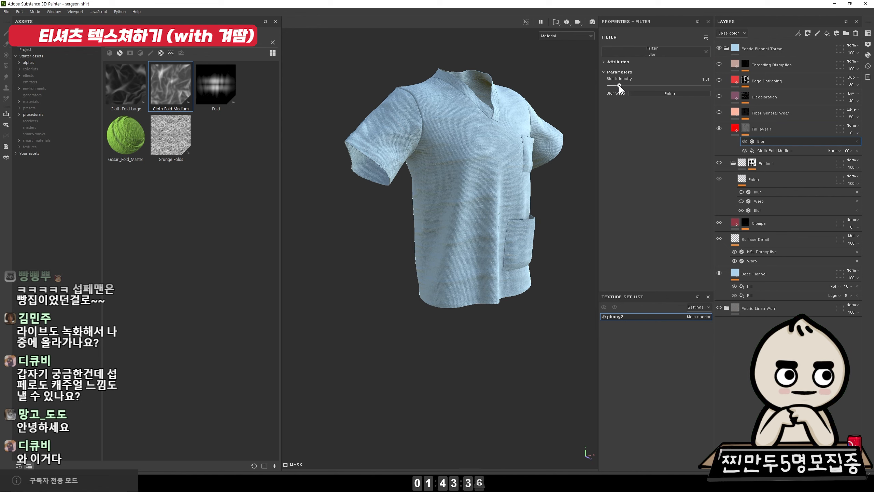
drag(618, 85, 615, 86)
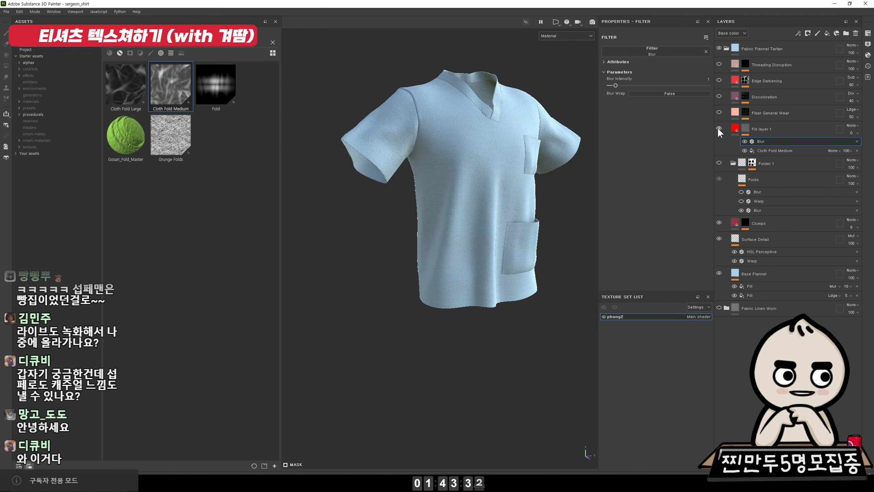
Rename the fold fill layer as large_fold
double_click(768, 130)
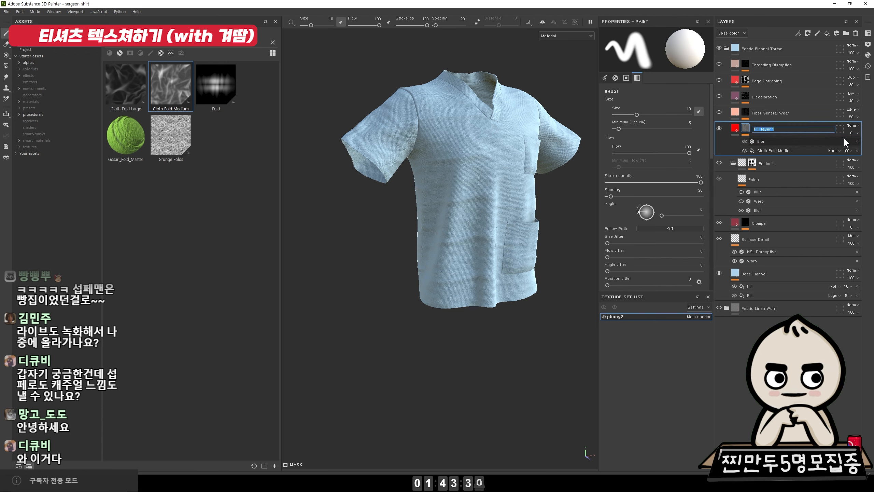
text(large_fol)
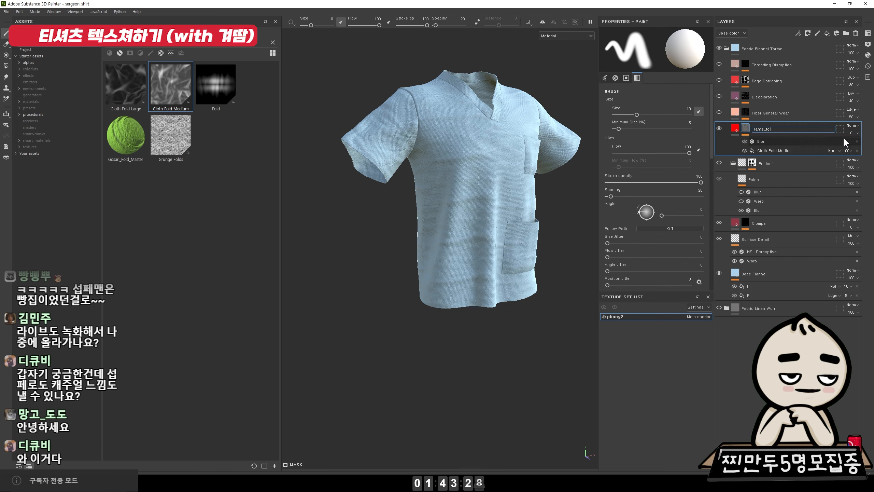
text(d)
key(Return)
Rename the fold fill layer as M_f9old
double_click(788, 130)
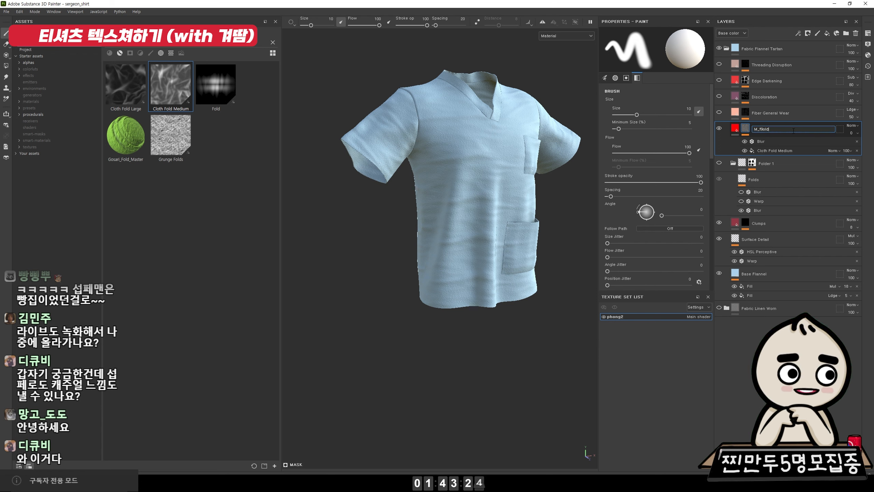
text(M_f9old)
key(Return)
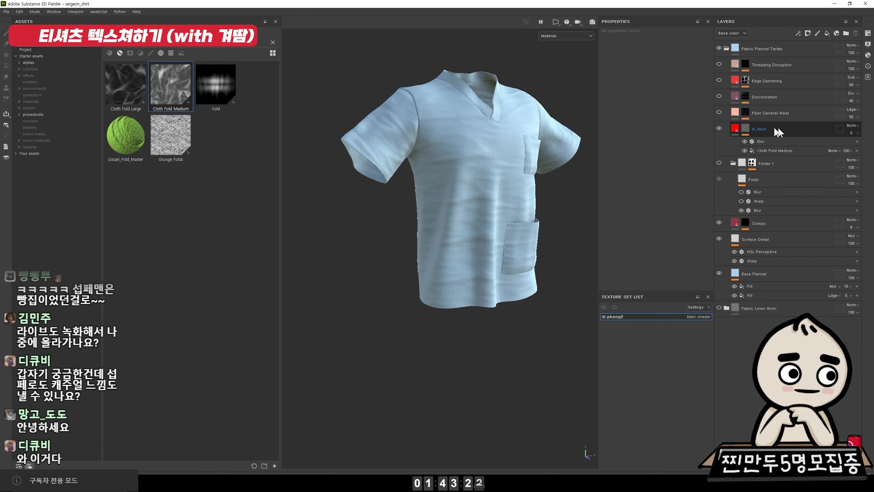
Duplicate the M_f9old layer and replace the copy's mask pattern with Cloth Fold Large
click(759, 130)
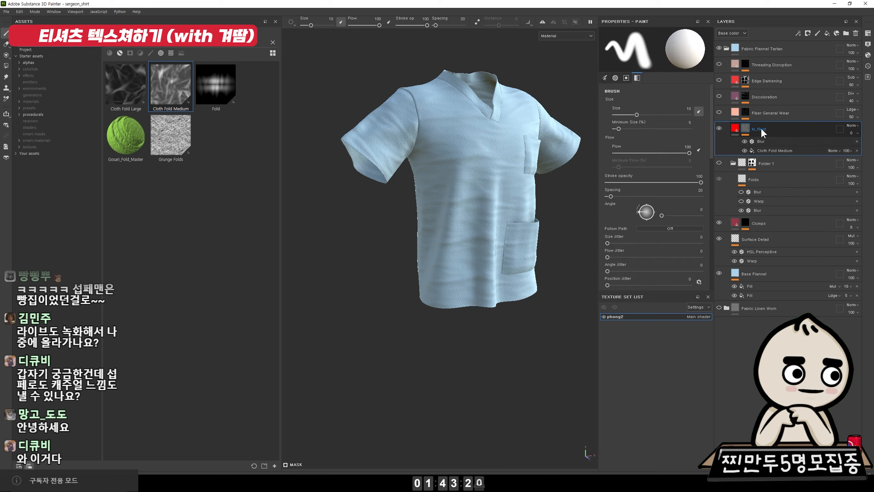
key(ctrl+d)
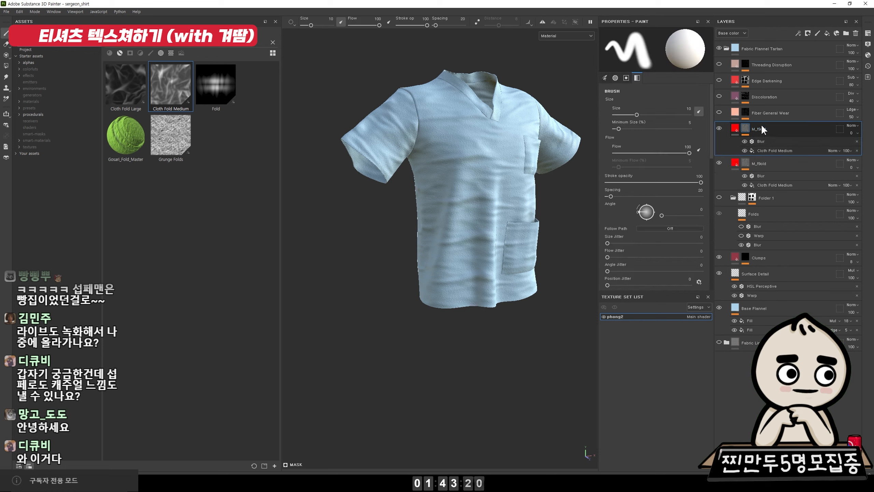
click(776, 151)
drag(135, 83, 662, 134)
Compare the shirt with the Cloth Fold Large layer hidden and shown, checking the folds from several angles
alt+drag(474, 129, 449, 127)
click(719, 126)
click(719, 126)
click(720, 126)
click(719, 126)
click(850, 133)
drag(853, 147, 748, 148)
alt+drag(525, 153, 549, 215)
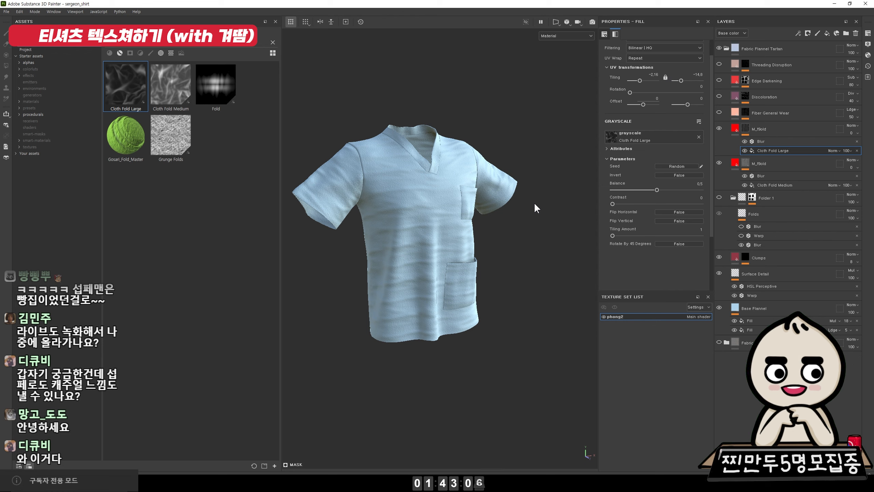
alt+drag(476, 178, 418, 183)
alt+right_drag(418, 183, 547, 215)
Group the two M_f9old layers into a folder and name it fold
click(787, 129)
ctrl+click(777, 163)
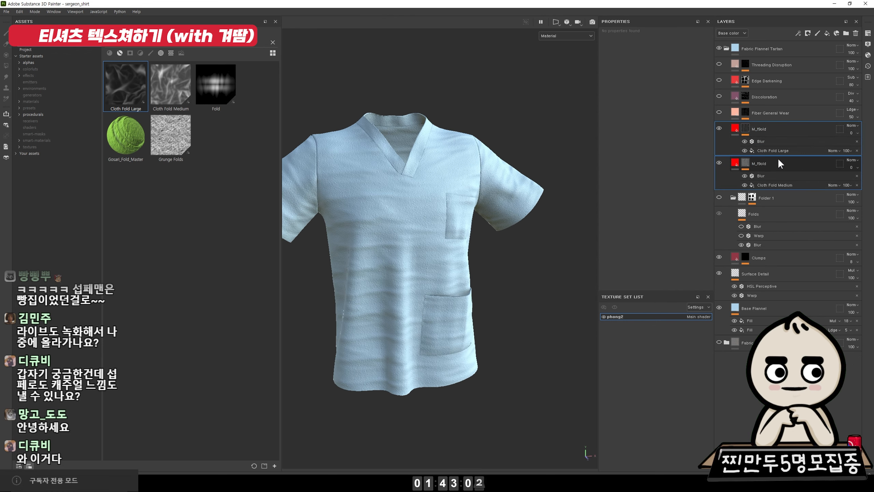
key(ctrl+g)
double_click(761, 128)
text(fo)
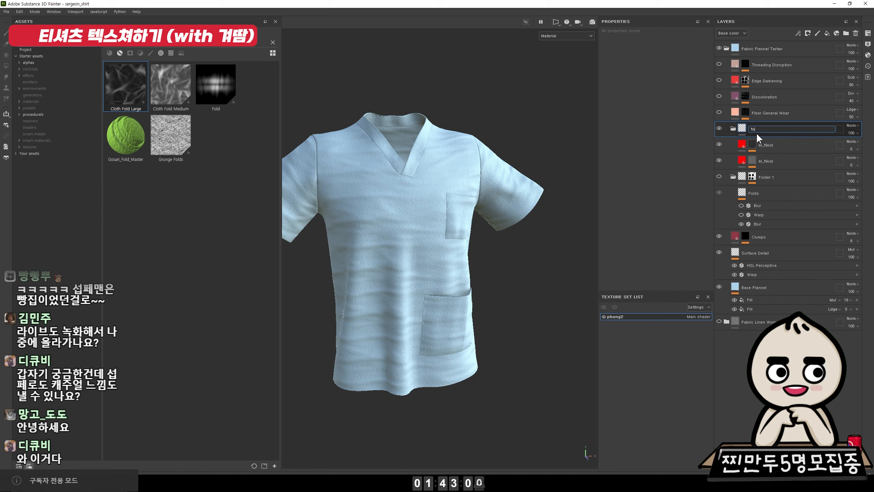
text(ld)
key(Return)
Add a black mask with a paint effect to the fold folder
alt+drag(430, 193, 604, 160)
right_click(768, 128)
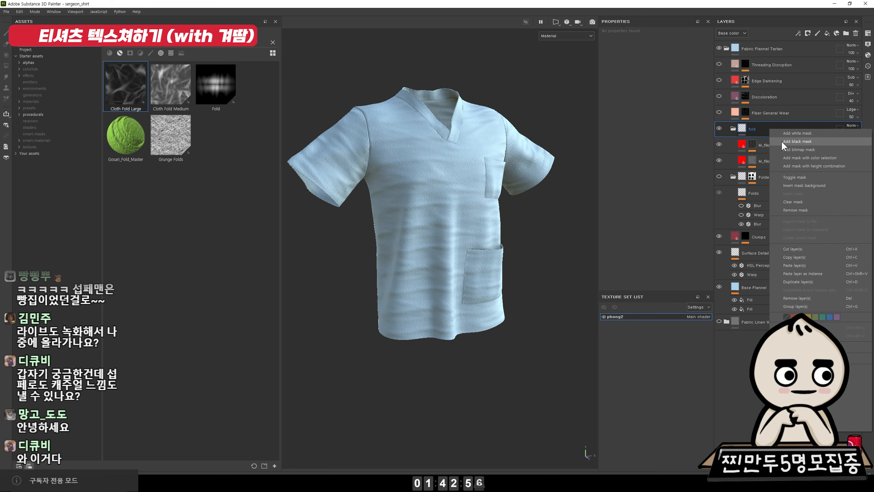
click(781, 141)
right_click(757, 130)
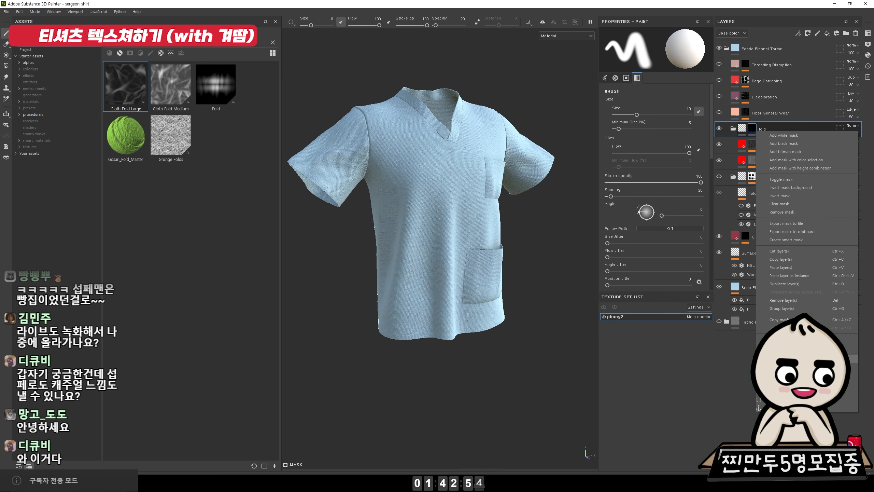
click(783, 358)
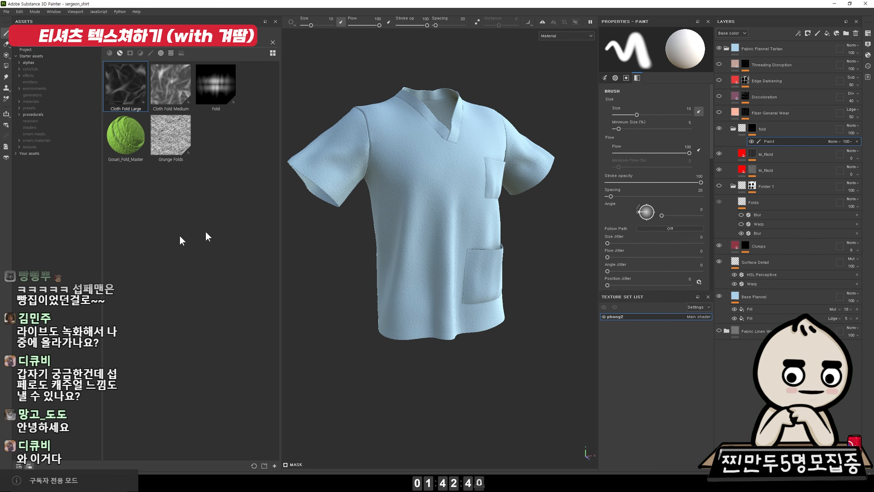
Enlarge the brush to 24.58, paint a trial stroke on the shoulder of the shirt and undo it
key(bracketright)
key(bracketright)
key(bracketright)
key(bracketright)
key(bracketright)
key(bracketright)
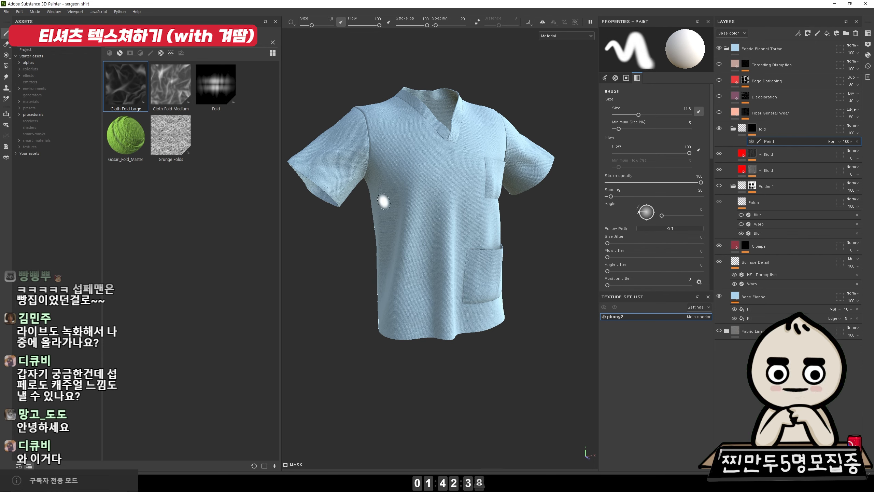
mouse_move(323, 233)
alt+mouse_down()
mouse_move(452, 205)
mouse_move(433, 228)
mouse_move(296, 273)
mouse_move(363, 228)
mouse_move(383, 201)
mouse_move(344, 218)
alt+mouse_up()
drag(367, 159, 334, 191)
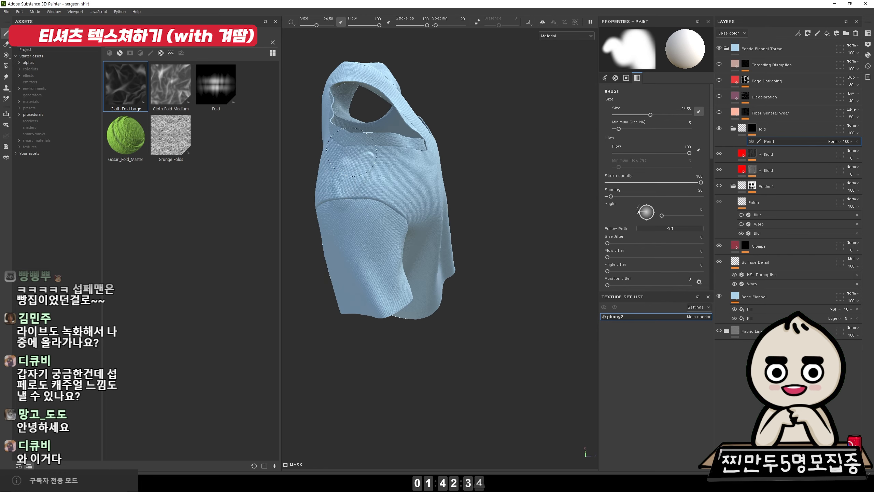
right_click(357, 169)
click(549, 130)
alt+drag(513, 216, 427, 179)
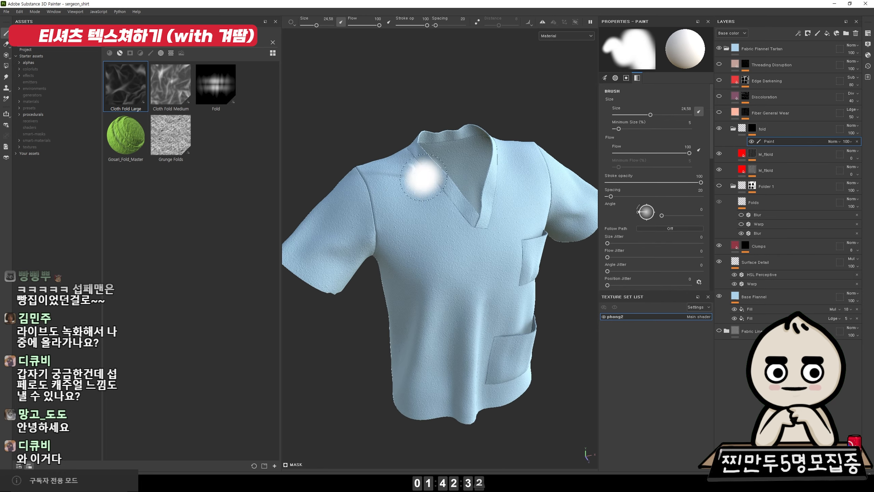
key(ctrl+z)
Paint white into the fold folder's mask over the chest, waist, side and sleeve to reveal cloth folds there
mouse_move(380, 195)
mouse_down()
mouse_move(423, 203)
mouse_move(386, 217)
mouse_up()
alt+drag(399, 293, 376, 260)
shift+right_drag(376, 261, 401, 267)
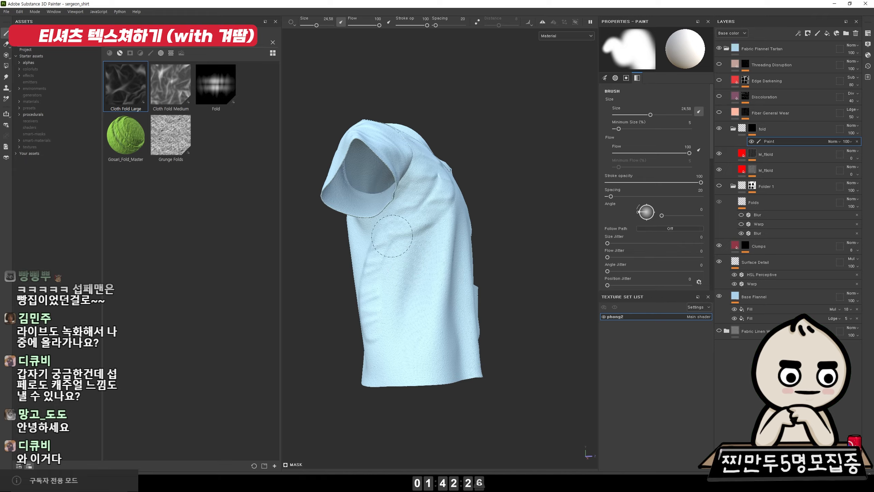
alt+drag(561, 243, 444, 269)
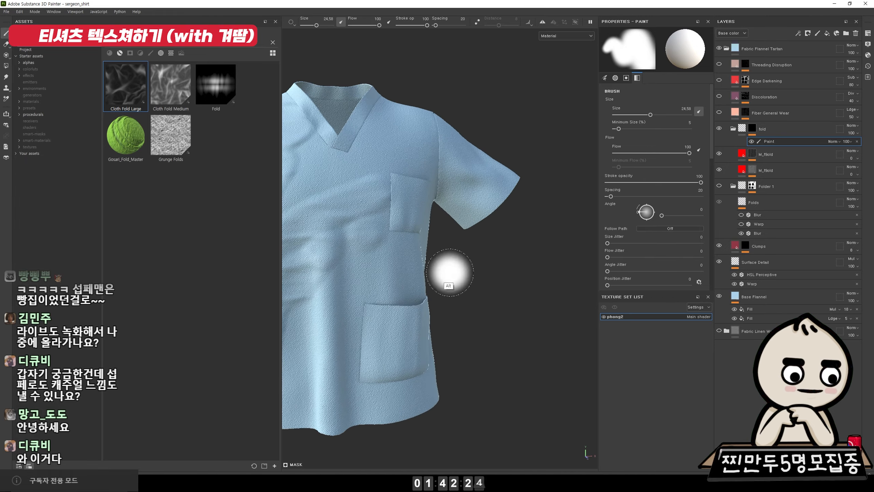
alt+middle_drag(344, 165, 475, 207)
mouse_move(475, 207)
alt+mouse_down()
mouse_move(419, 186)
mouse_move(416, 244)
mouse_move(444, 304)
mouse_move(412, 222)
mouse_move(410, 190)
mouse_move(382, 146)
alt+mouse_up()
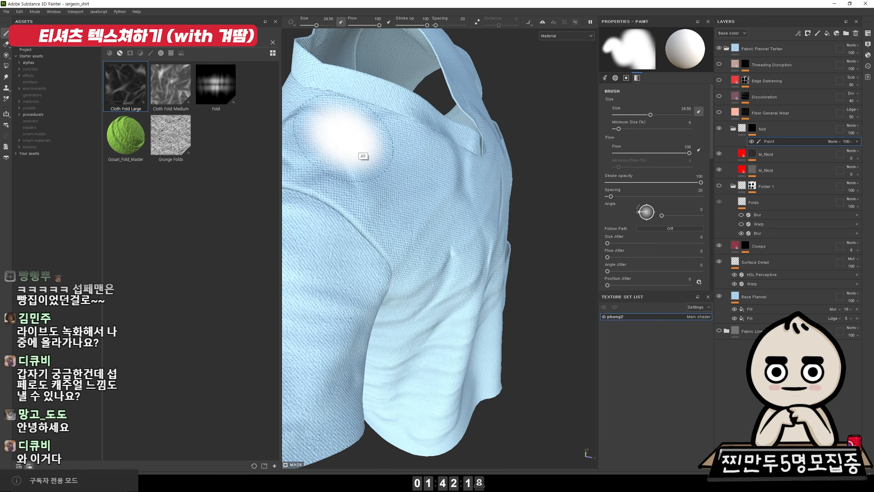
alt+drag(321, 146, 356, 120)
alt+drag(410, 96, 473, 139)
key(f)
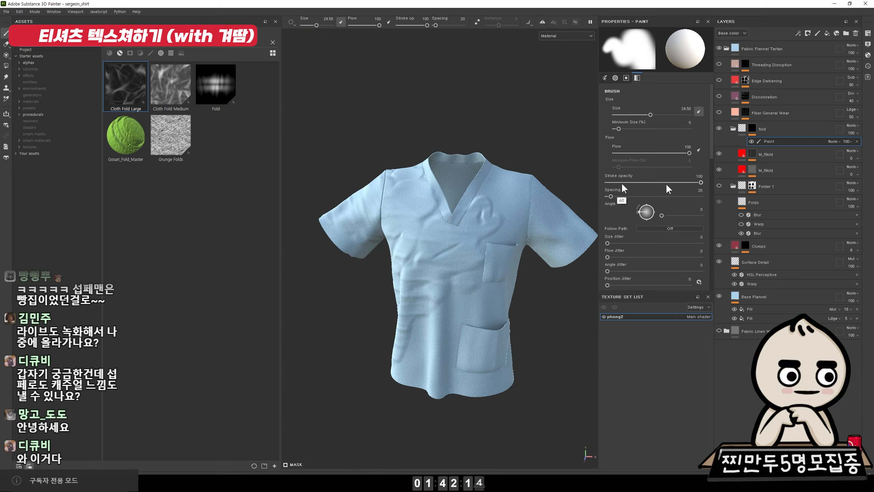
Remove the fold folder's painted mask and give it a fresh black mask with a paint effect
right_click(752, 126)
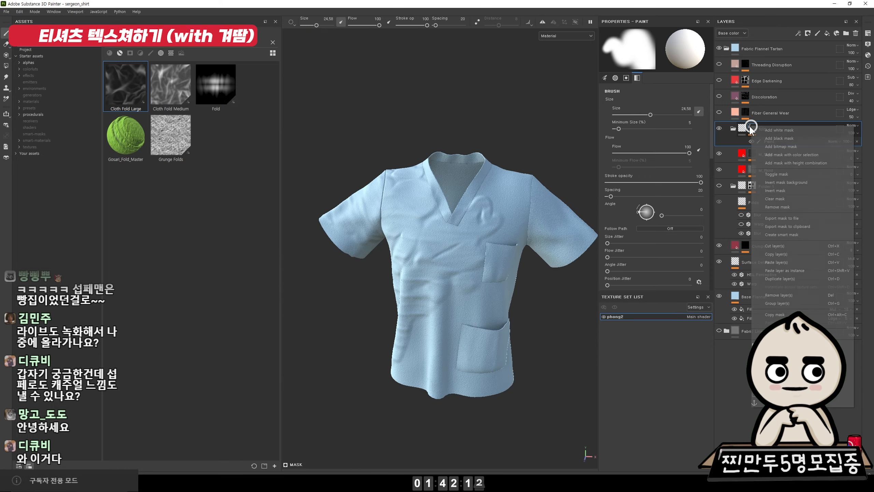
click(802, 207)
alt+drag(400, 205, 437, 147)
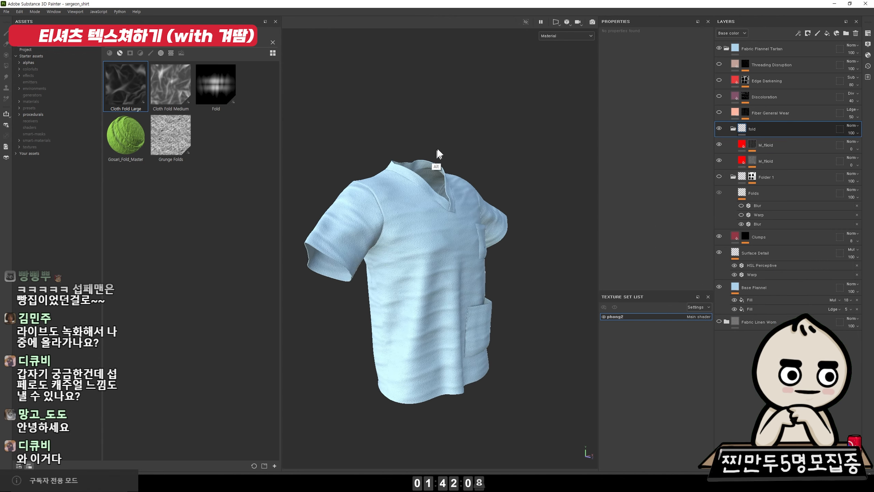
alt+right_drag(437, 148, 869, 135)
right_click(752, 128)
click(766, 136)
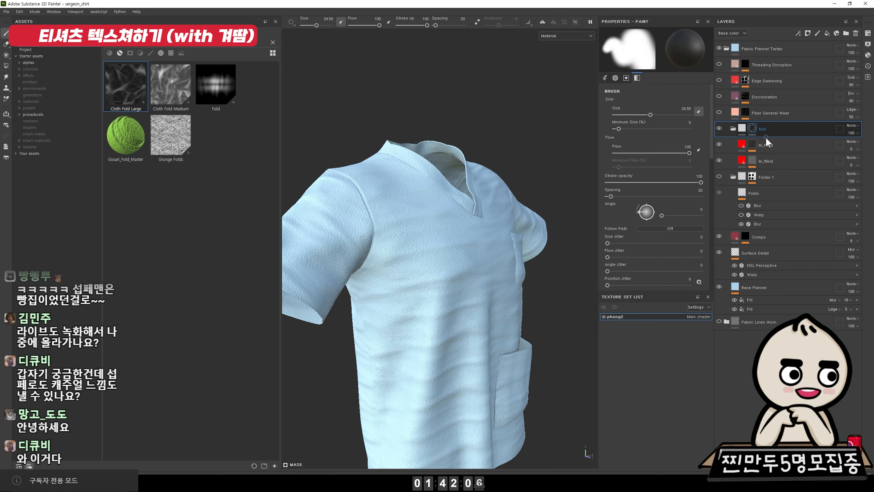
right_click(750, 129)
click(769, 141)
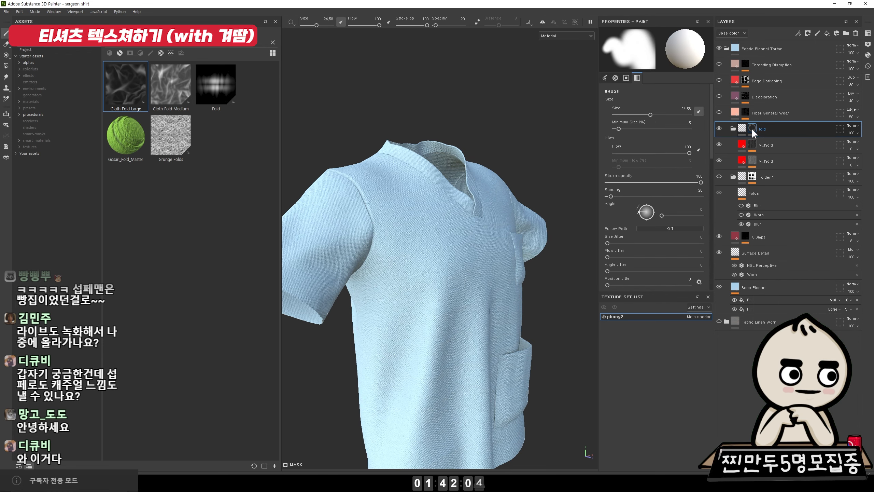
right_click(751, 127)
click(772, 357)
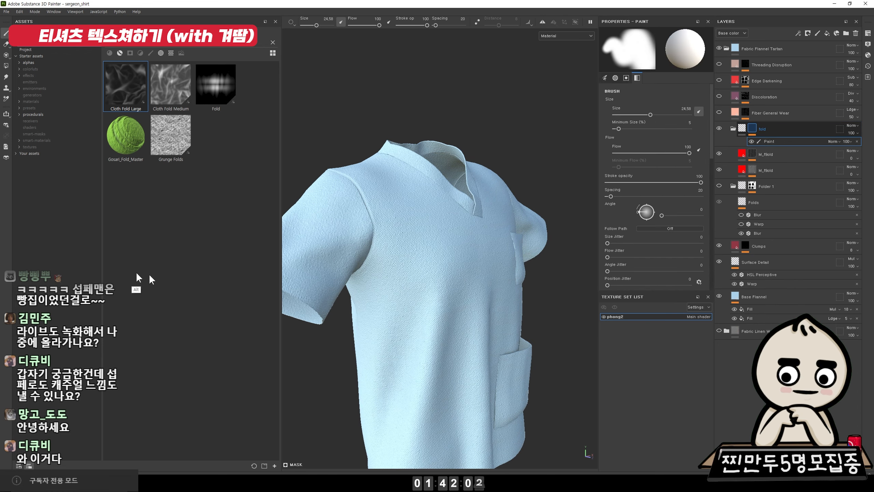
Paint white into the fold mask down the side of the shirt below the armhole
mouse_move(316, 315)
alt+mouse_down()
mouse_move(400, 312)
mouse_move(425, 301)
alt+mouse_up()
alt+middle_drag(424, 301, 425, 250)
mouse_move(424, 249)
alt+mouse_down()
mouse_move(427, 229)
mouse_move(377, 366)
mouse_move(399, 241)
alt+mouse_up()
alt+drag(481, 279, 568, 262)
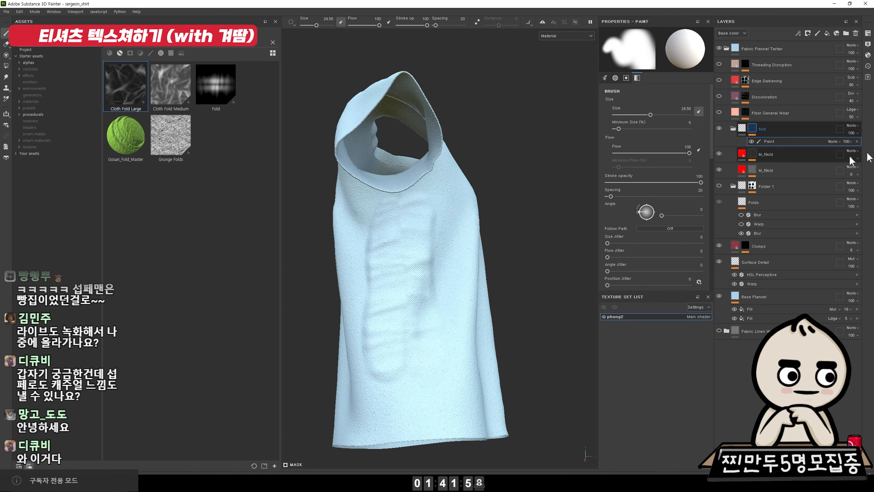
Add a Blur filter to the fold folder's mask, set its intensity to 5.1 and check the softened folds
right_click(751, 129)
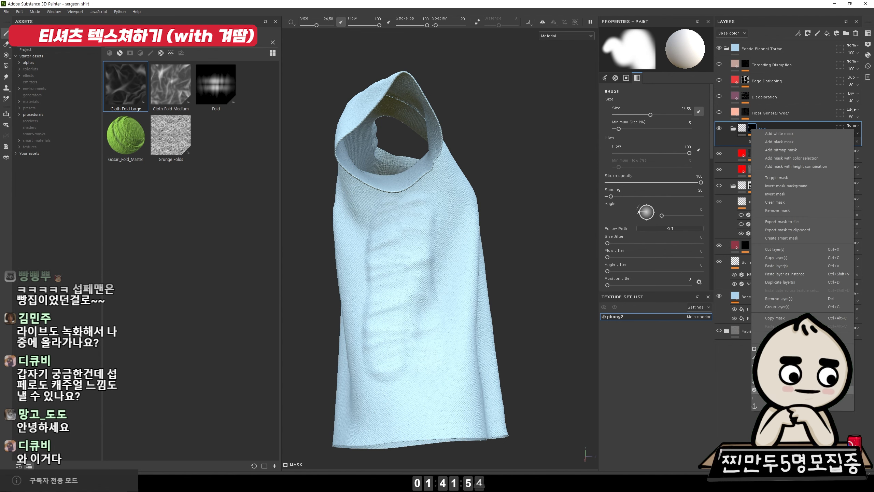
click(776, 390)
click(661, 52)
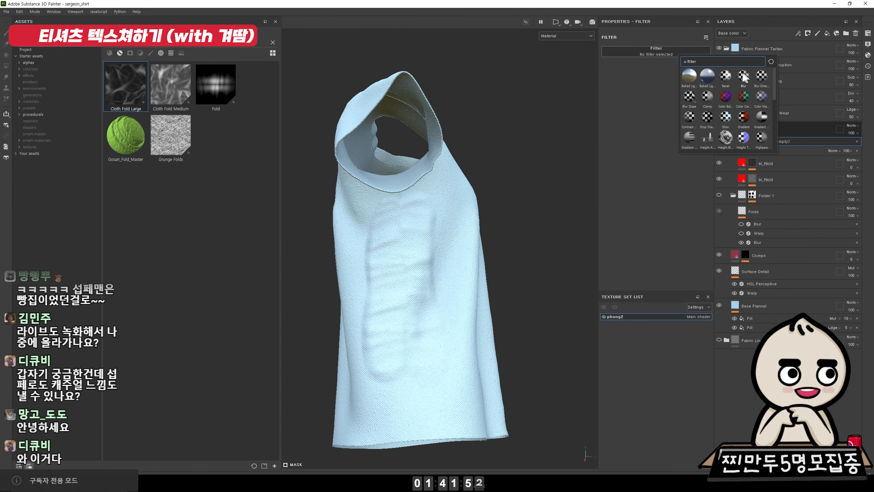
click(743, 75)
alt+drag(382, 172, 703, 109)
drag(613, 89, 643, 84)
alt+drag(499, 149, 362, 218)
alt+right_drag(364, 211, 552, 168)
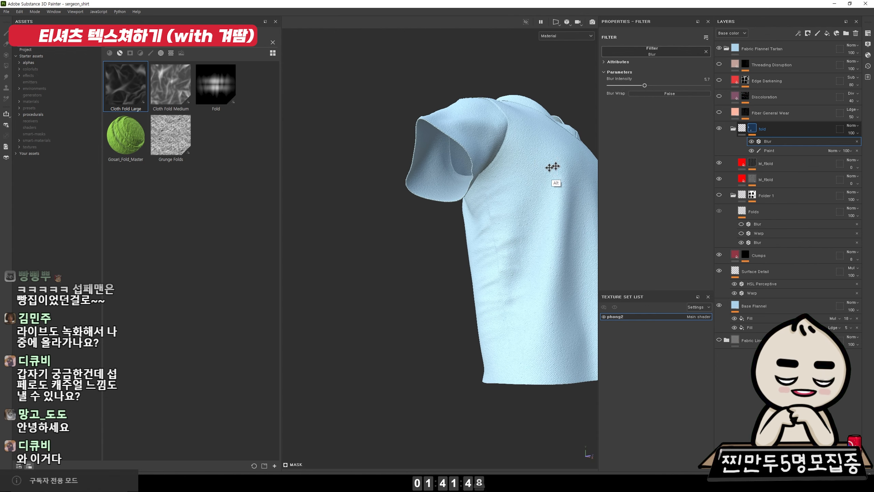
alt+middle_drag(552, 168, 410, 193)
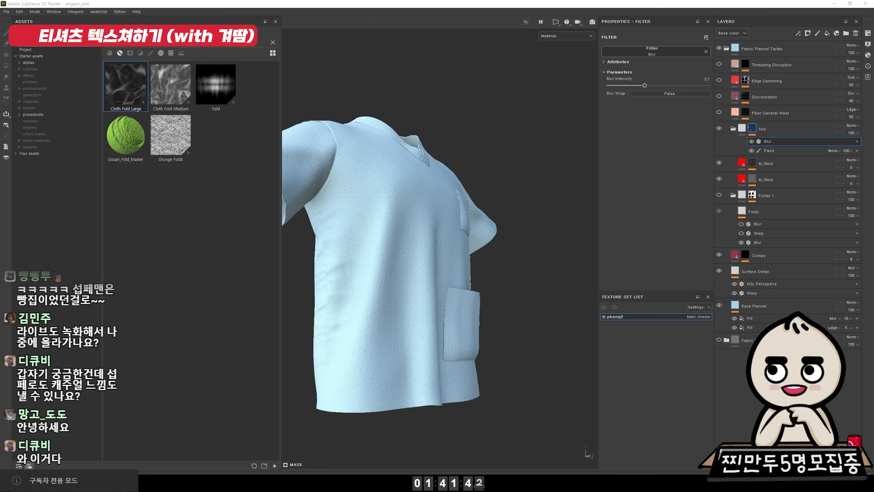
Replace the fold folder's mask with a white mask and add a paint effect to it
click(771, 150)
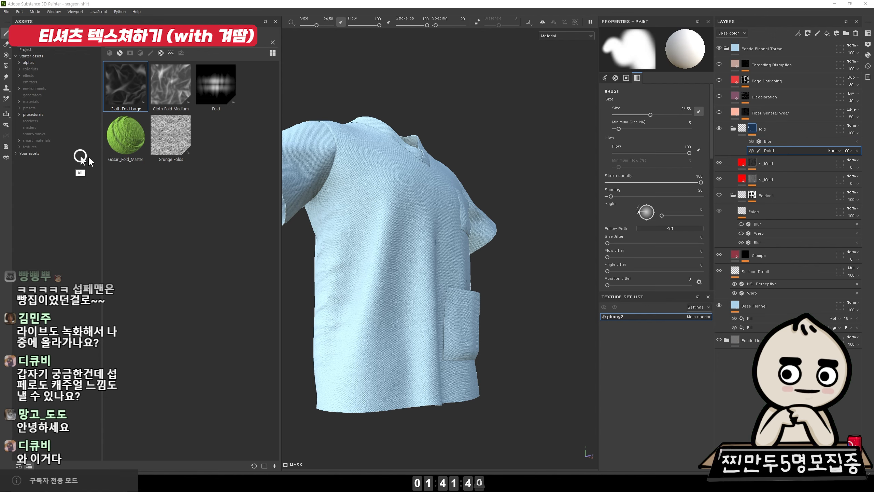
alt+right_drag(492, 198, 452, 165)
right_click(747, 123)
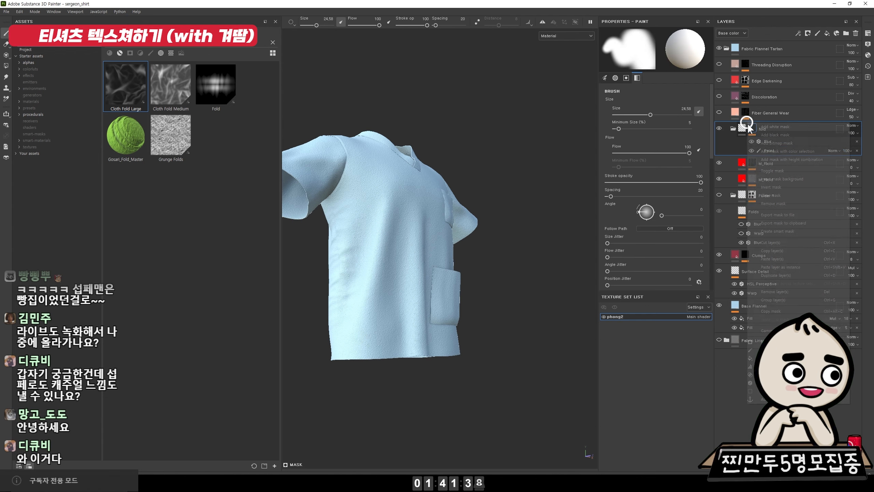
click(760, 134)
click(765, 133)
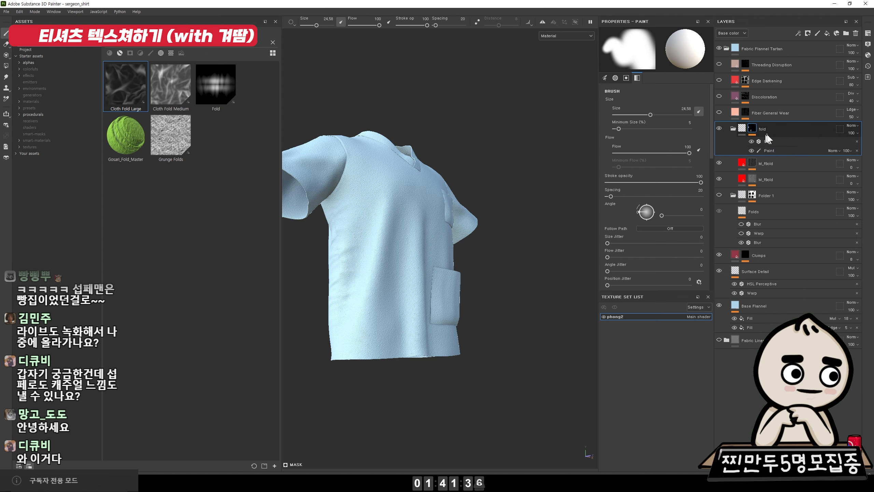
right_click(752, 129)
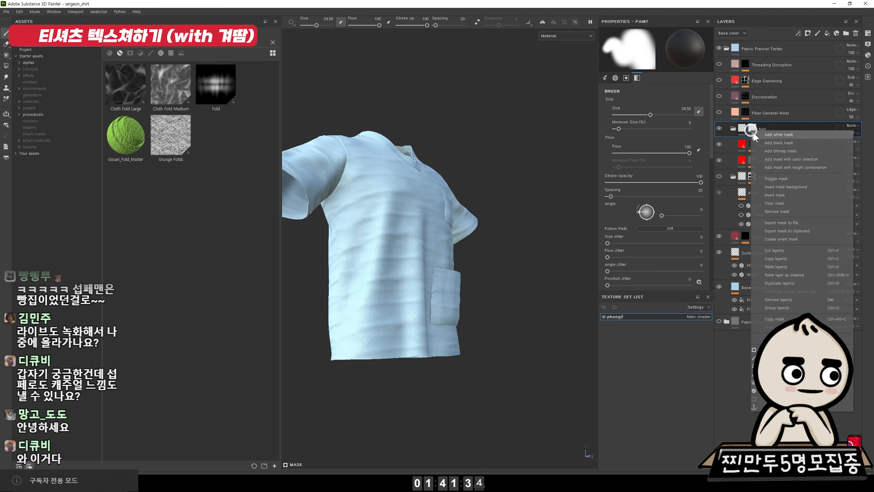
click(774, 358)
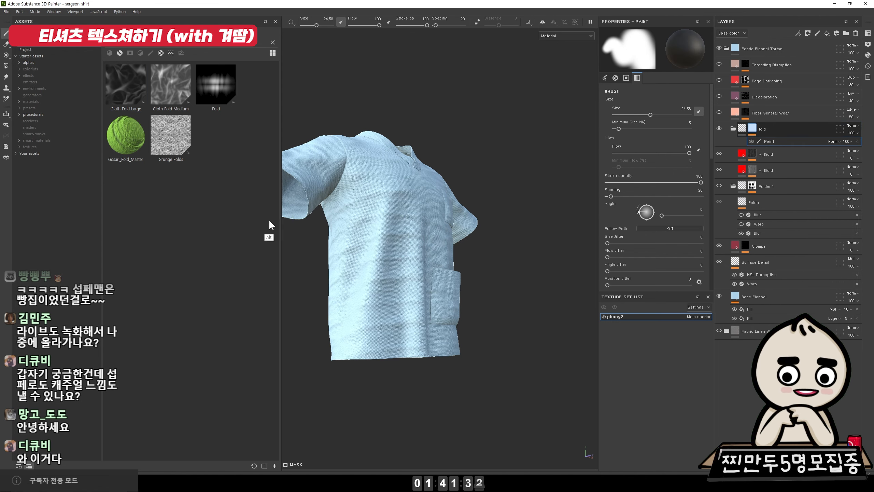
Paint black into the fold mask over both sides of the chest and the belly to hide folds there
alt+drag(269, 222, 454, 220)
mouse_move(368, 160)
mouse_down()
mouse_move(377, 165)
mouse_move(386, 153)
mouse_up()
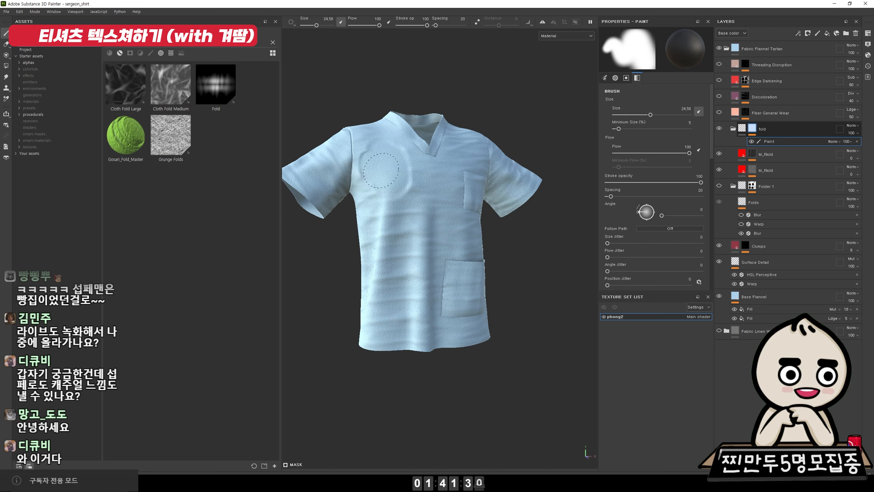
alt+drag(402, 215, 482, 172)
click(497, 161)
click(423, 231)
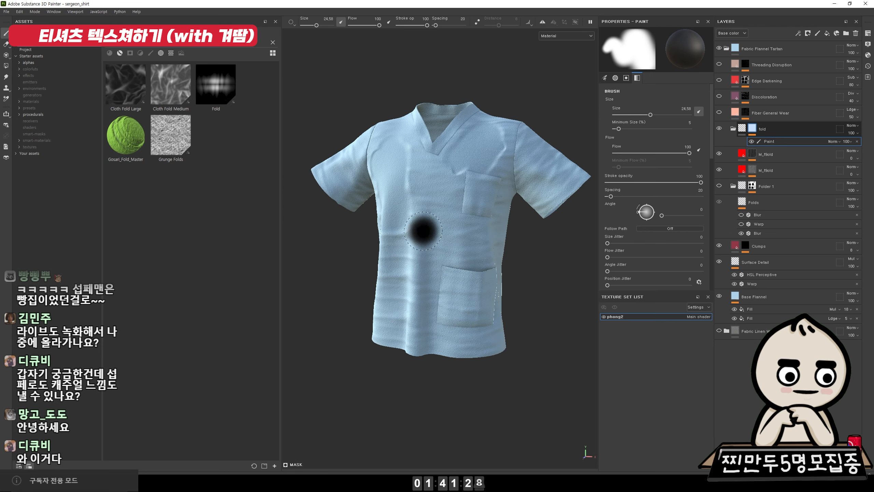
Add a Blur filter above the paint effect in the fold mask and raise its intensity
right_click(754, 129)
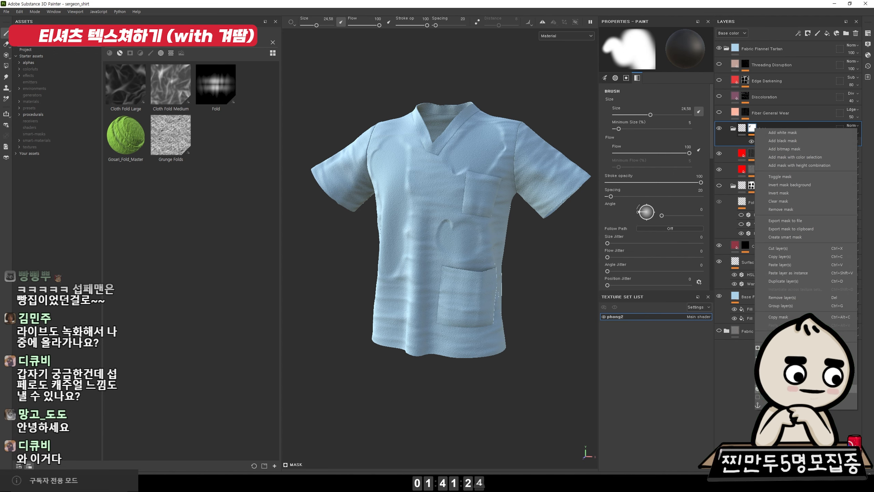
click(781, 388)
click(657, 55)
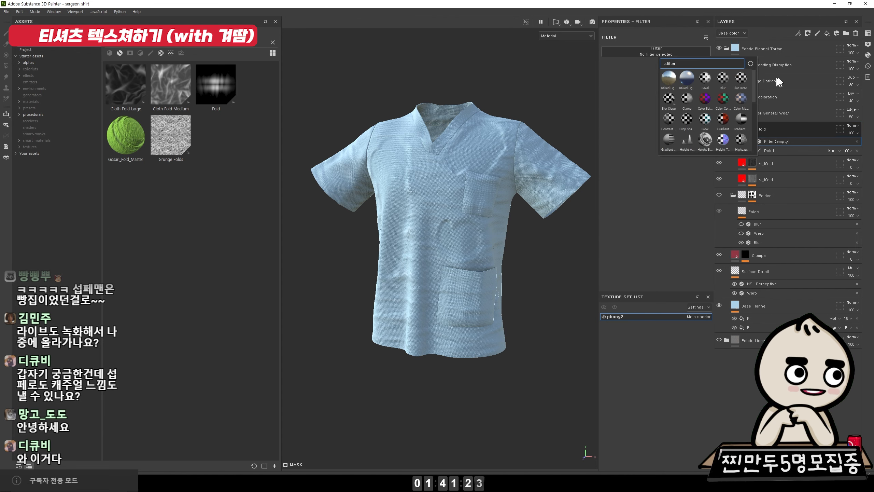
click(722, 79)
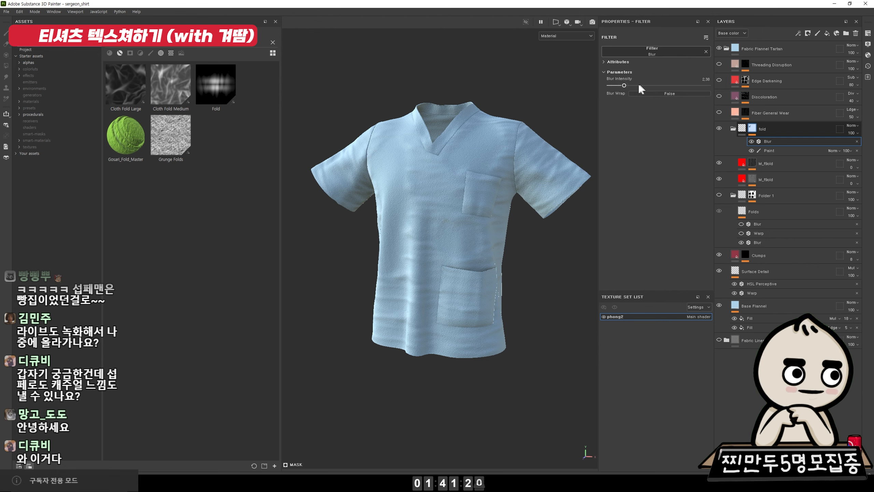
drag(624, 85, 634, 85)
Select the fold mask's paint effect and paint black to fade folds on the upper back, sleeve and pocket side
alt+drag(509, 166, 434, 310)
click(805, 150)
mouse_move(400, 195)
alt+mouse_down()
mouse_move(443, 244)
mouse_move(348, 170)
alt+mouse_up()
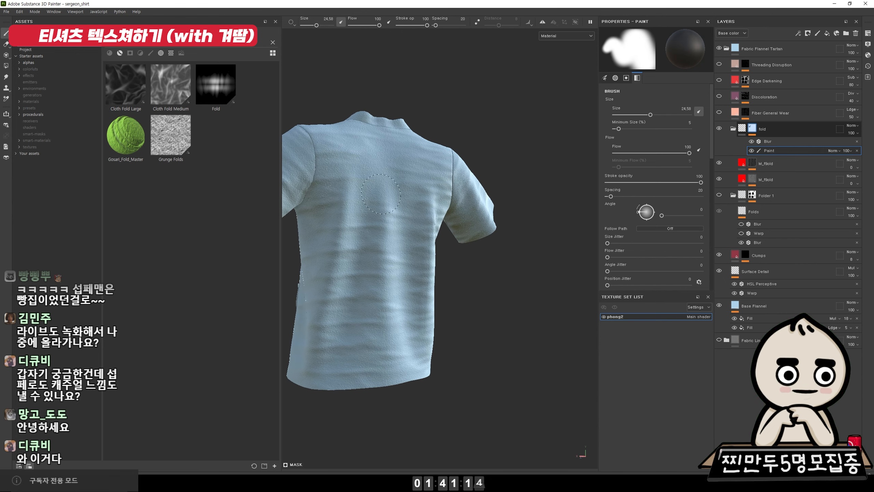
alt+drag(490, 208, 408, 230)
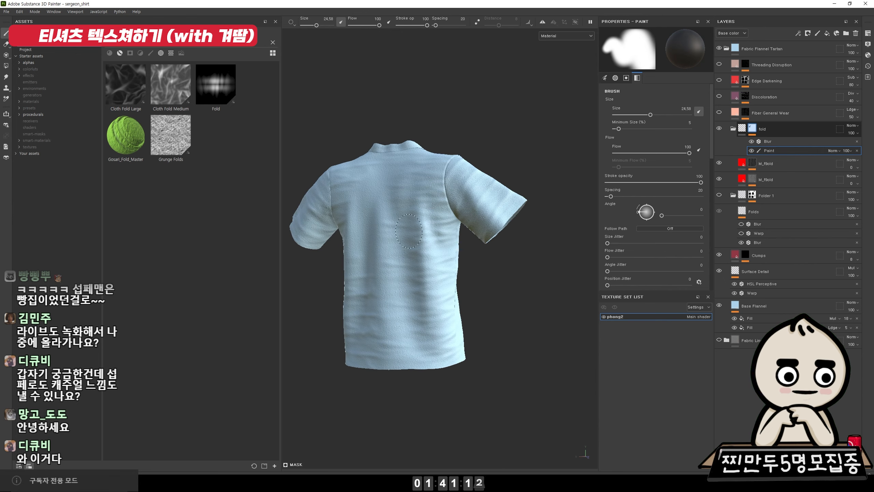
alt+drag(492, 199, 459, 195)
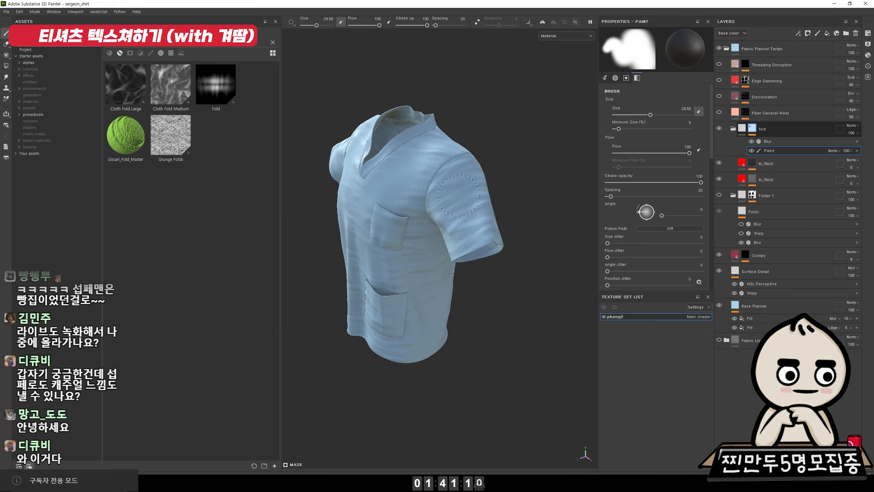
alt+drag(406, 160, 406, 263)
scroll(409, 198, up, 3)
shift+right_drag(409, 197, 413, 139)
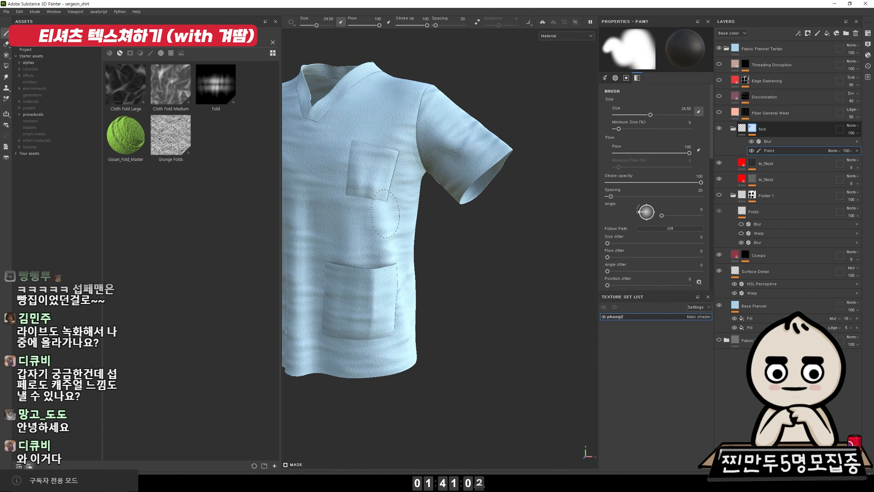
Continue fading the folds with black in the fold mask around the lower back, sides and front of the shirt
mouse_move(381, 324)
alt+mouse_down()
mouse_move(426, 239)
mouse_move(392, 133)
alt+mouse_up()
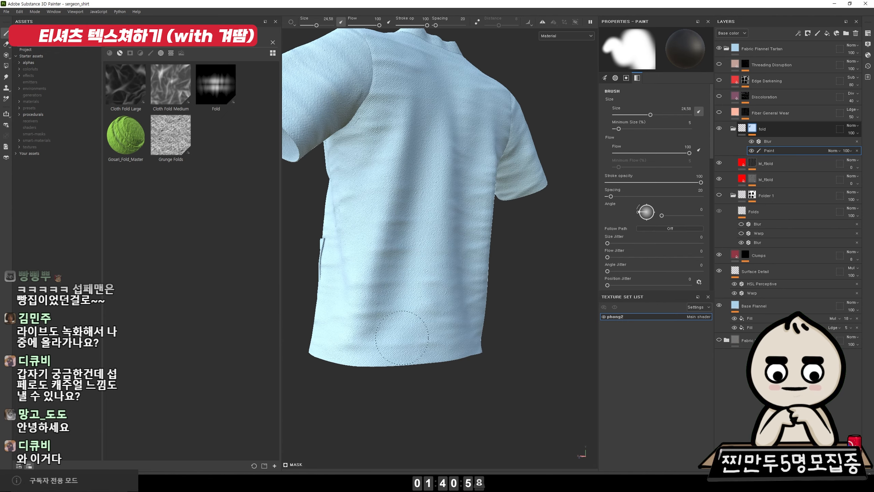
mouse_move(402, 337)
alt+mouse_down()
mouse_move(504, 289)
mouse_move(476, 159)
alt+mouse_up()
alt+drag(520, 261, 565, 279)
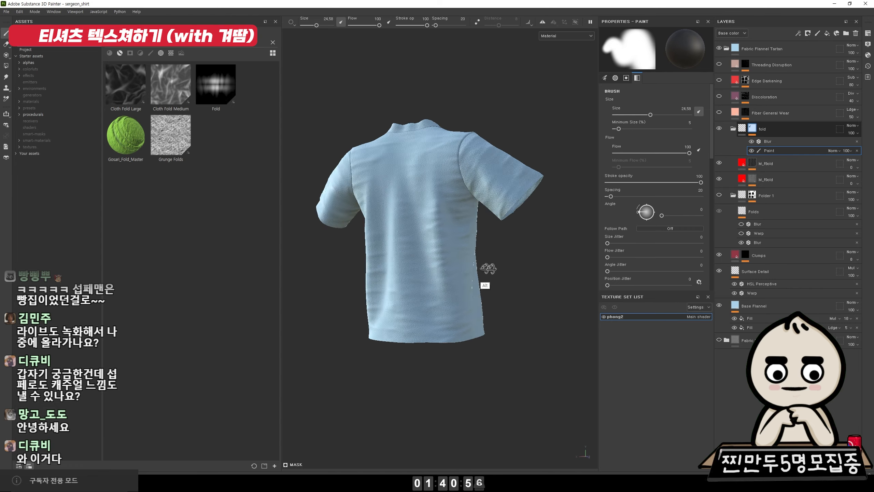
mouse_move(388, 202)
alt+mouse_down()
mouse_move(409, 253)
mouse_move(423, 230)
mouse_move(453, 241)
mouse_move(499, 179)
mouse_move(400, 219)
mouse_move(493, 231)
mouse_move(540, 183)
mouse_move(354, 127)
mouse_move(379, 110)
mouse_move(364, 192)
mouse_move(379, 226)
alt+mouse_up()
alt+right_drag(379, 225, 341, 166)
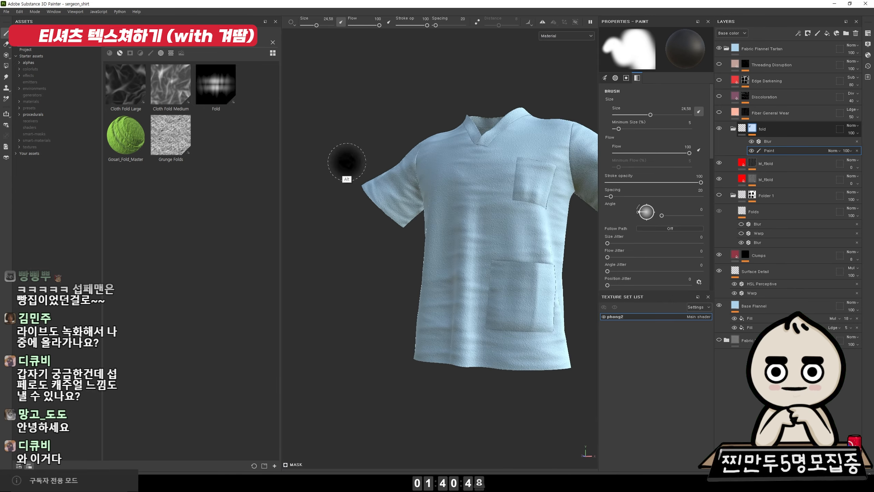
alt+drag(341, 166, 533, 238)
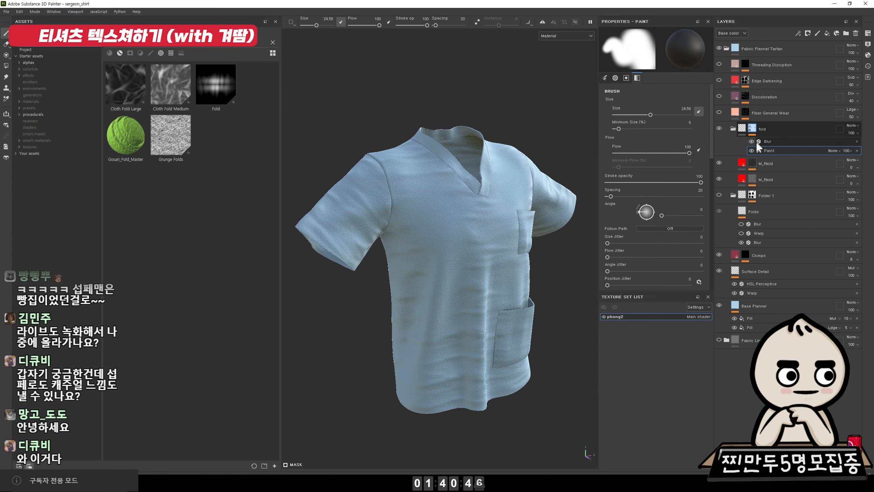
Add a fill layer above the collapsed fold folder with only the color and height channels active and a pure red base color
click(735, 127)
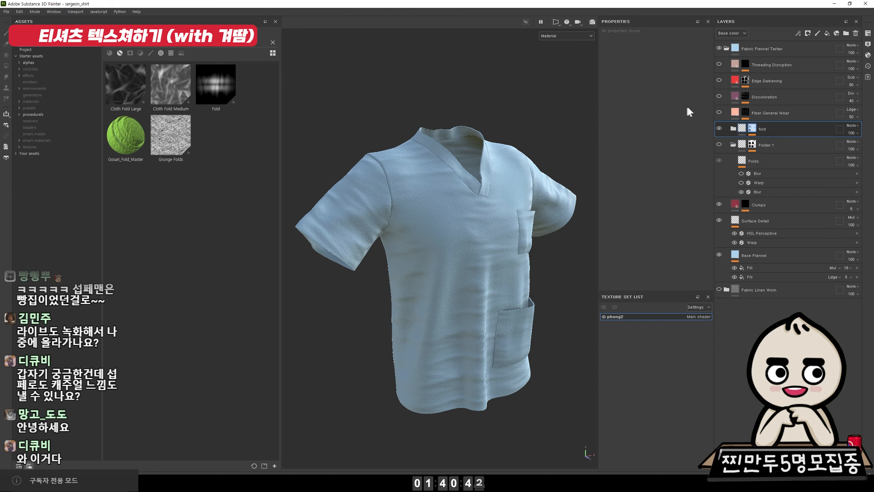
click(827, 33)
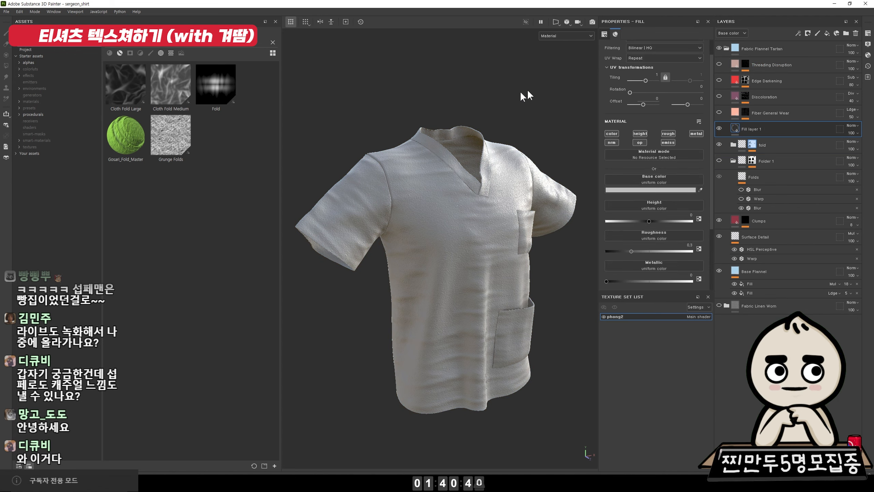
alt+drag(344, 210, 396, 212)
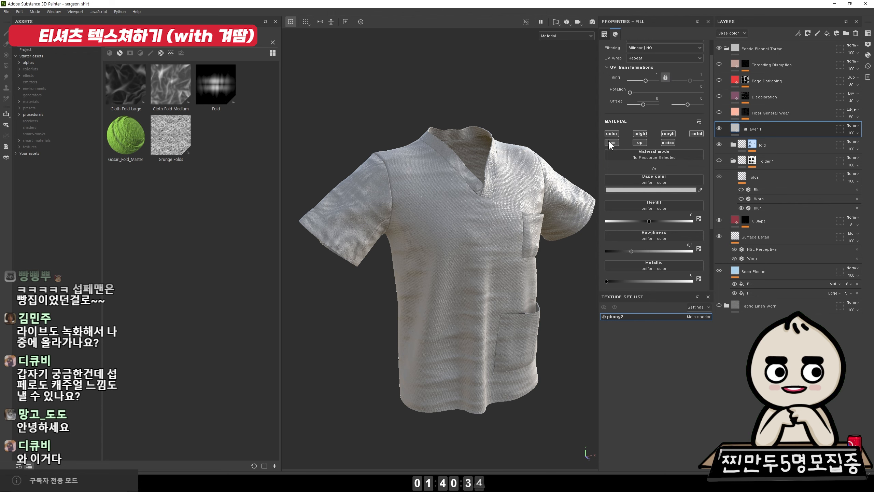
click(672, 133)
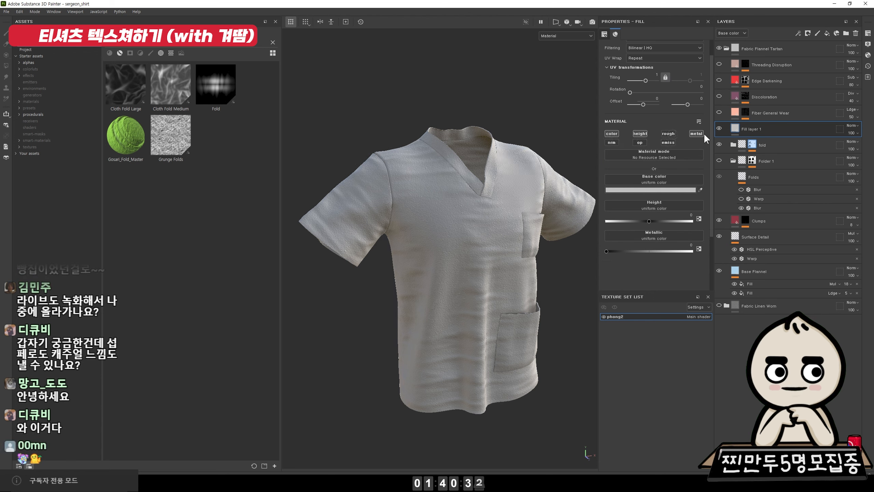
click(697, 133)
click(632, 190)
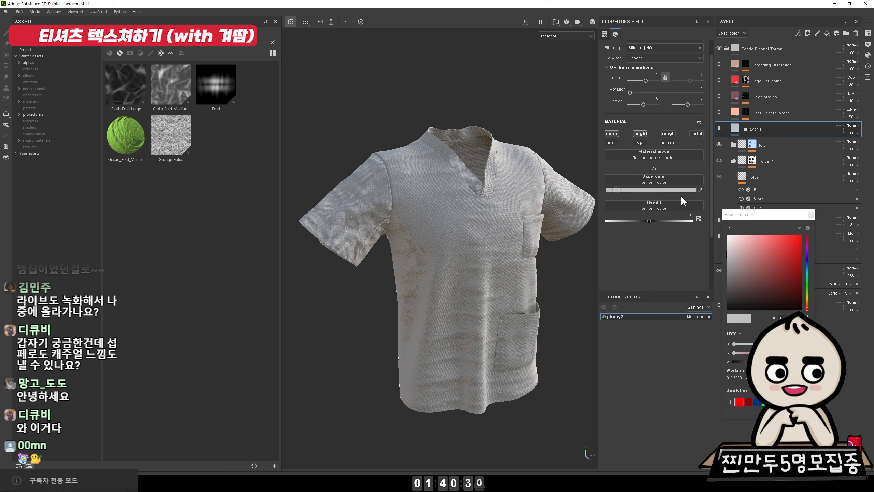
drag(788, 247, 820, 220)
click(810, 215)
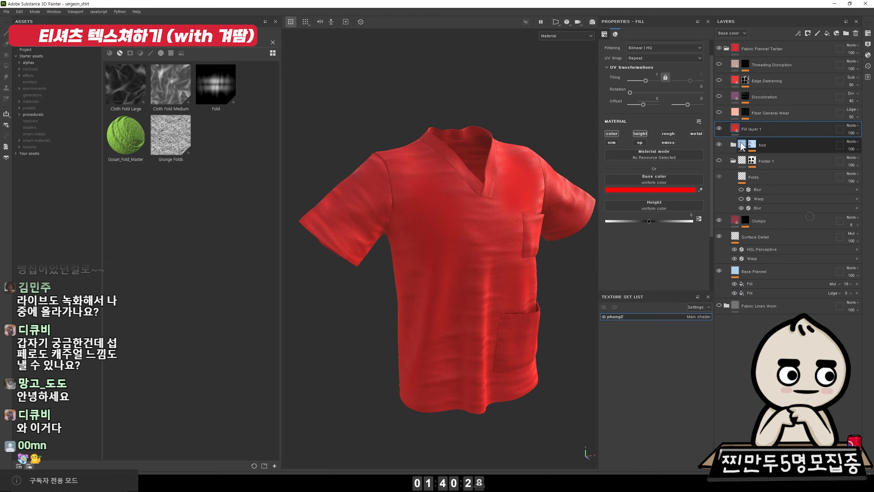
Give the red fill layer a black mask driven by a UV Border Distance generator
right_click(748, 131)
click(758, 140)
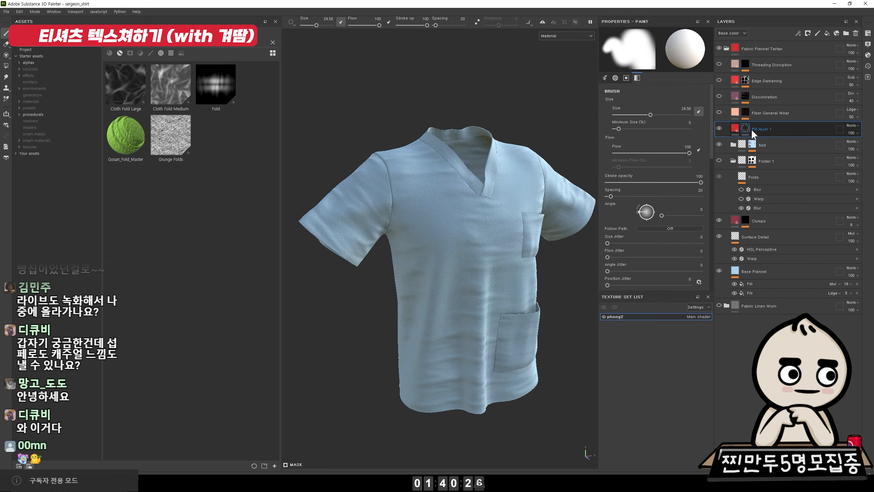
right_click(744, 127)
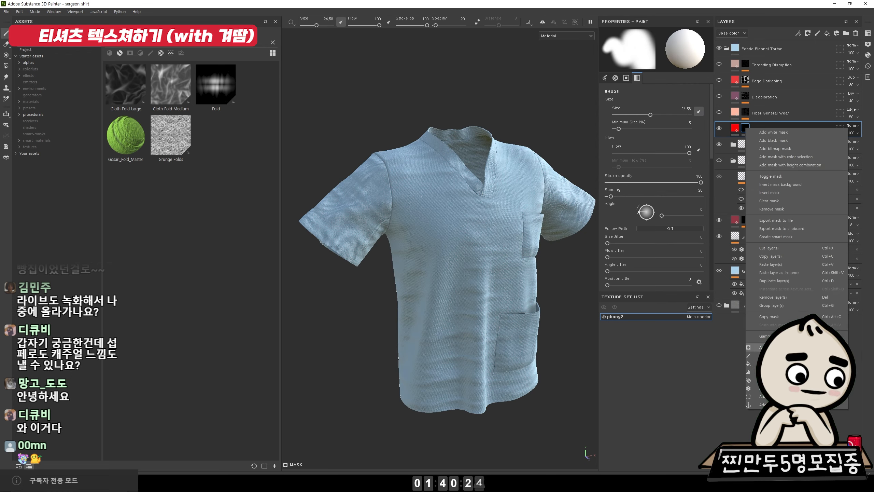
click(760, 346)
click(643, 53)
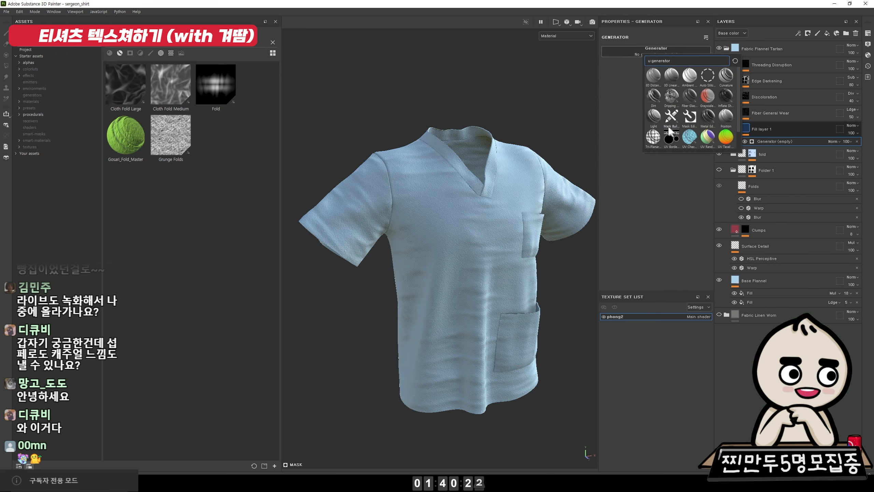
click(670, 138)
Set the UV Border Distance generator's contrast to 1 and balance to 0.03 to narrow the seam lines
alt+drag(370, 251, 447, 253)
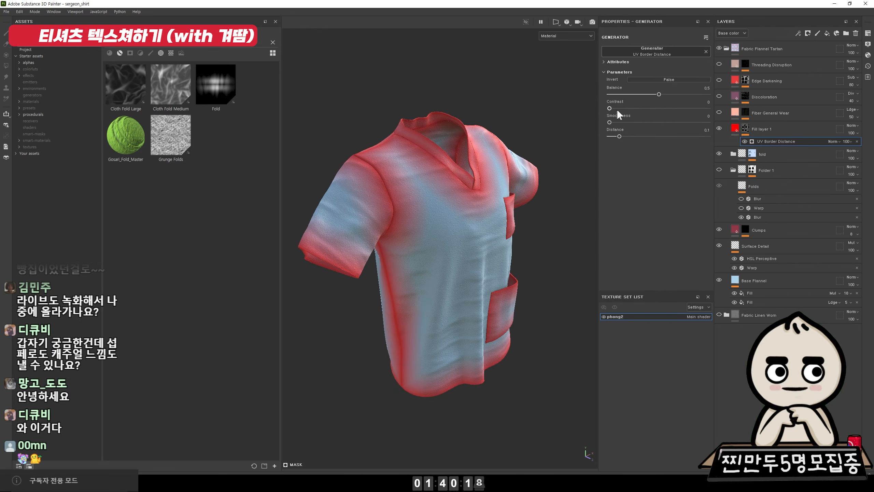
drag(618, 110, 696, 108)
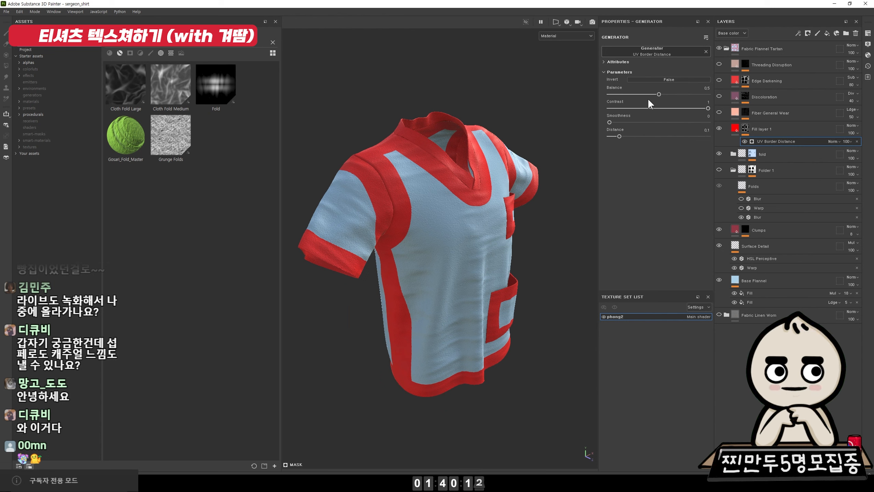
drag(658, 94, 622, 95)
alt+drag(532, 121, 409, 128)
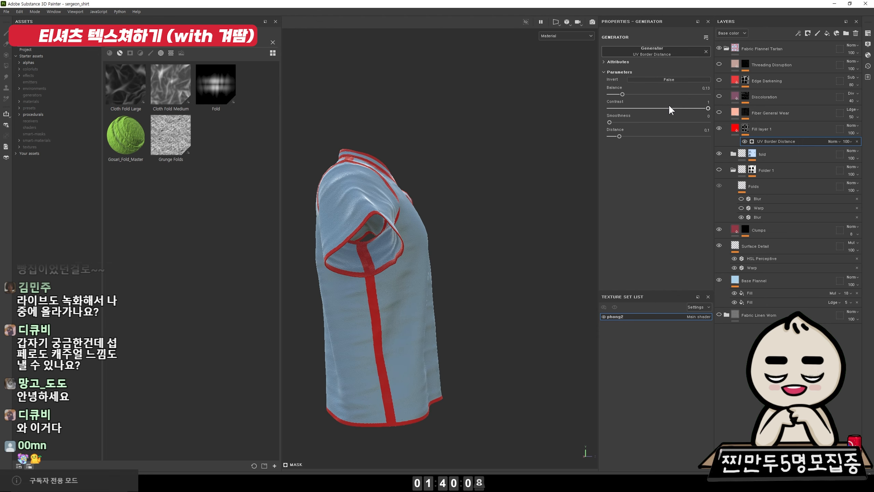
drag(613, 92, 614, 92)
Set the seam fill layer's height to about -0.82 and reduce its base color opacity to 0
alt+drag(403, 142, 512, 182)
alt+right_drag(512, 182, 183, 72)
mouse_move(526, 186)
alt+mouse_down()
mouse_move(478, 131)
mouse_move(392, 88)
mouse_move(511, 194)
alt+mouse_up()
alt+drag(351, 194, 463, 194)
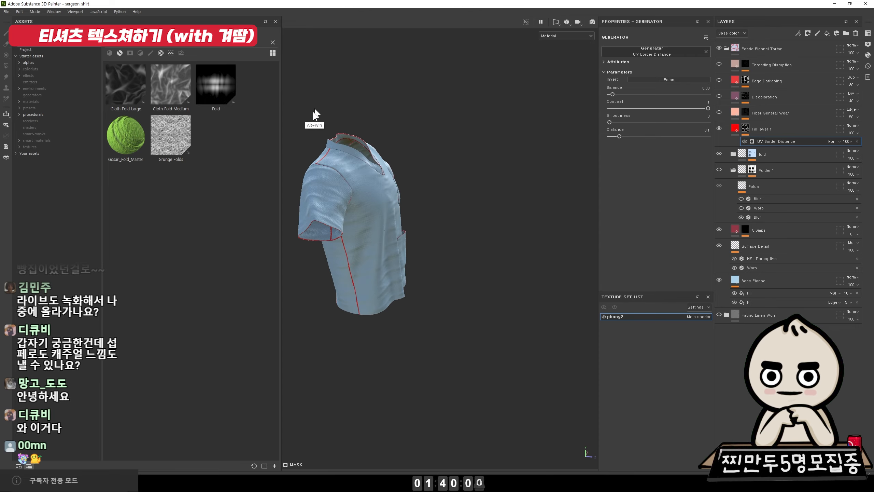
alt+right_drag(314, 115, 342, 233)
alt+drag(343, 233, 391, 251)
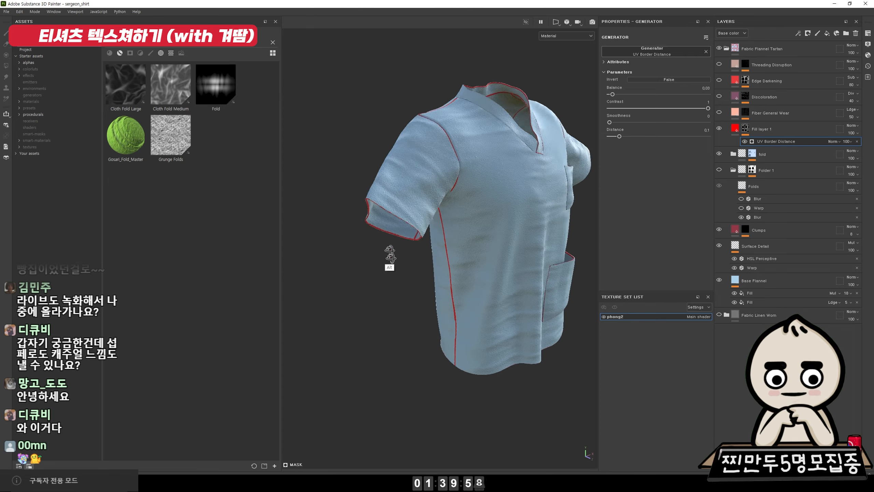
alt+right_drag(391, 251, 543, 270)
alt+drag(542, 270, 457, 241)
click(731, 127)
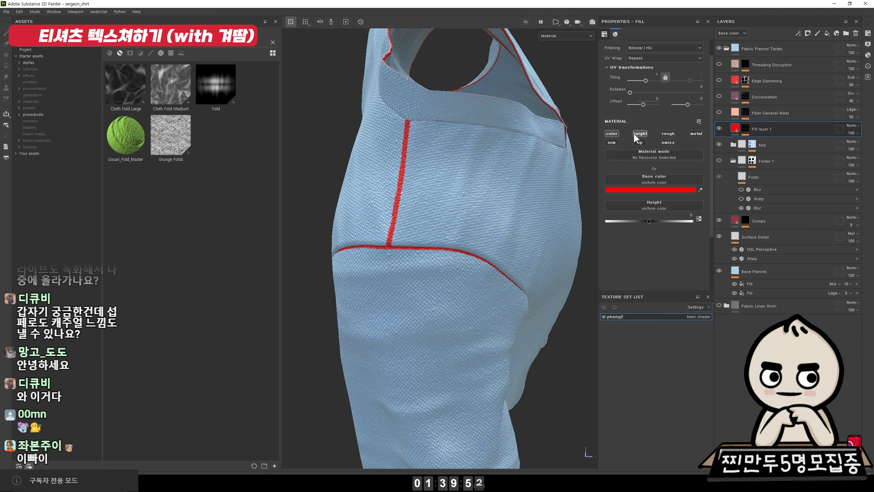
drag(646, 221, 613, 221)
alt+drag(306, 244, 434, 174)
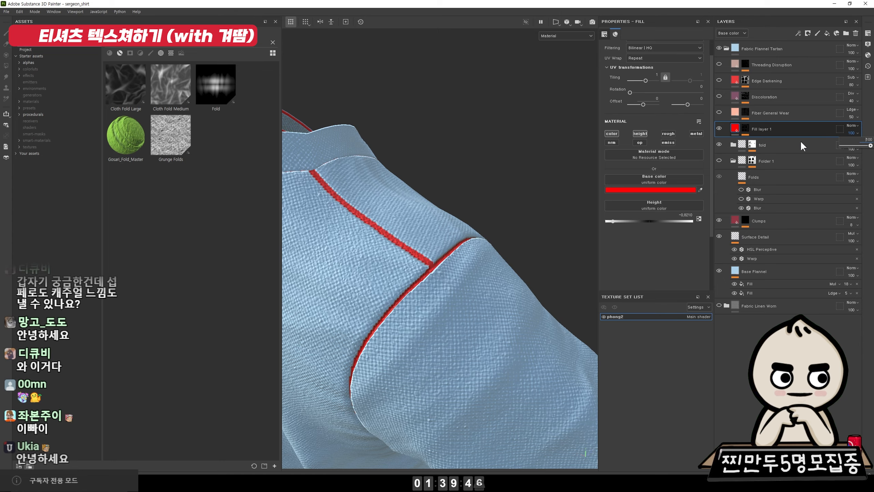
drag(870, 147, 819, 148)
Examine the recessed seams along the sides, sleeves, pockets and shoulder of the shirt
alt+drag(418, 202, 271, 182)
alt+right_drag(271, 183, 175, 158)
alt+middle_drag(456, 317, 482, 236)
alt+drag(482, 236, 499, 114)
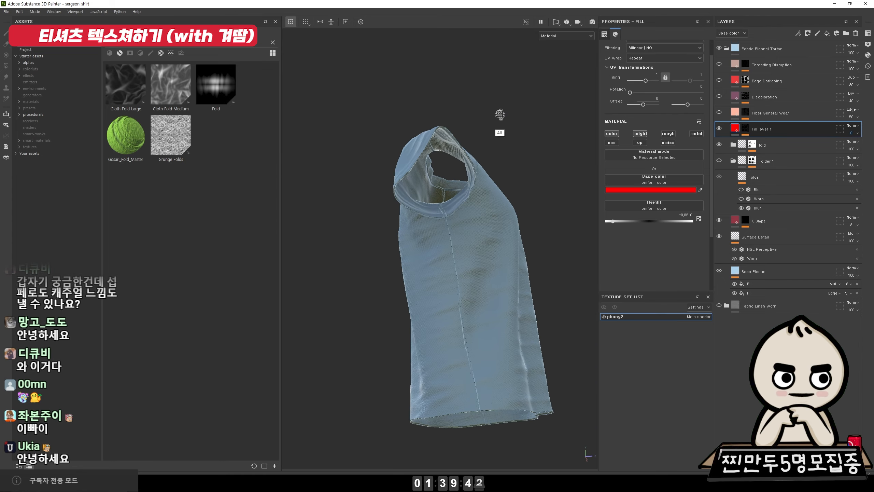
alt+right_drag(499, 114, 456, 252)
alt+middle_drag(456, 252, 409, 205)
shift+right_drag(409, 205, 90, 94)
alt+drag(539, 215, 297, 284)
alt+drag(459, 246, 516, 263)
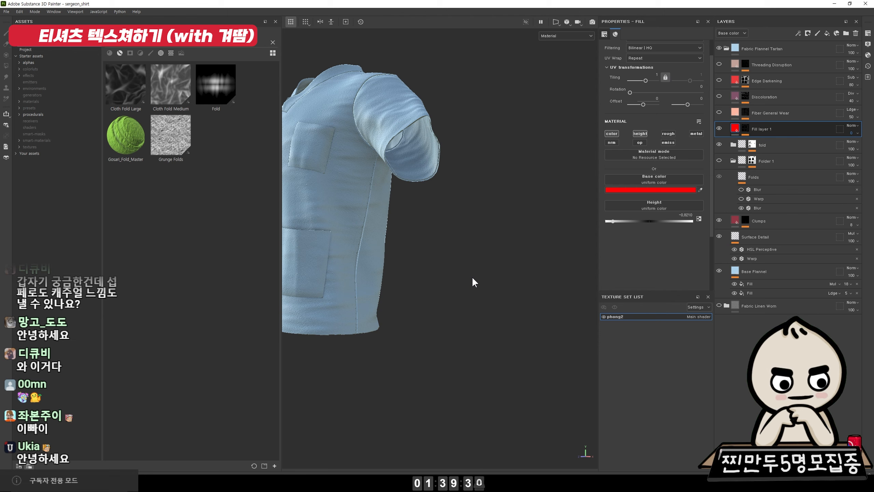
alt+drag(429, 171, 443, 275)
alt+middle_drag(402, 146, 516, 247)
alt+drag(505, 208, 542, 241)
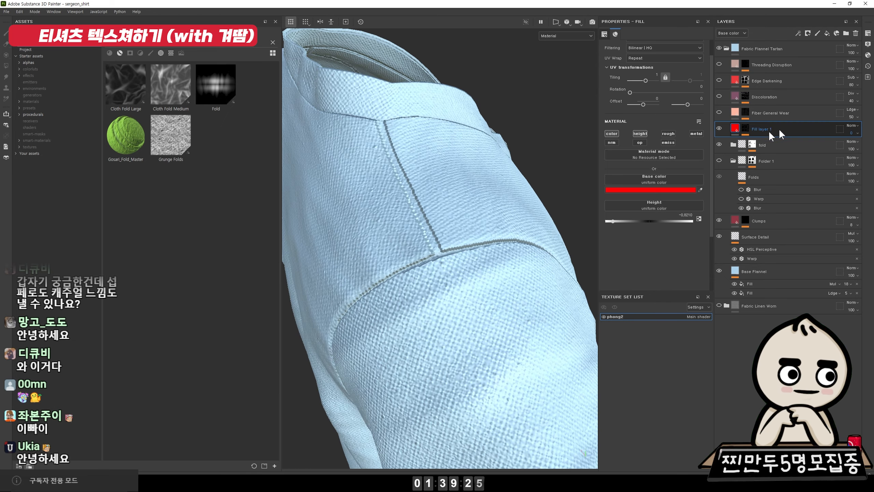
Add a Blur filter above the generator in the seam layer's mask with an intensity of 0.39
click(745, 128)
alt+drag(306, 172, 382, 172)
alt+right_drag(382, 172, 428, 226)
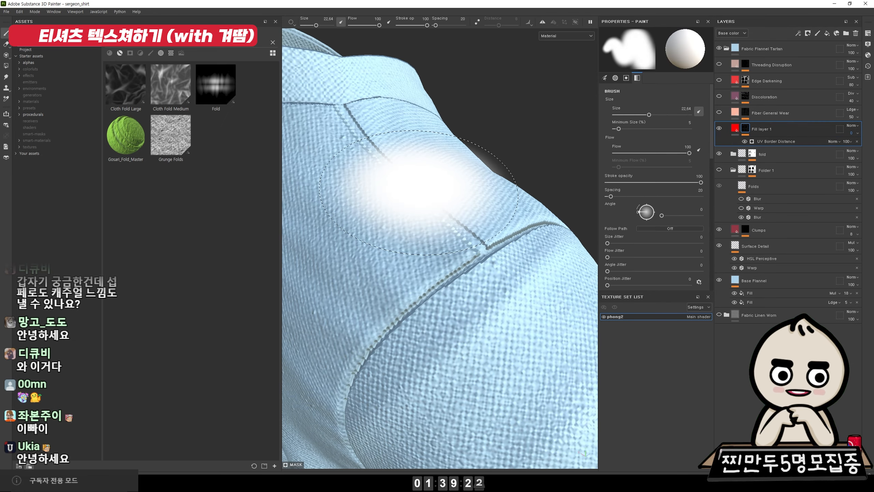
ctrl+right_drag(419, 192, 382, 193)
right_click(744, 130)
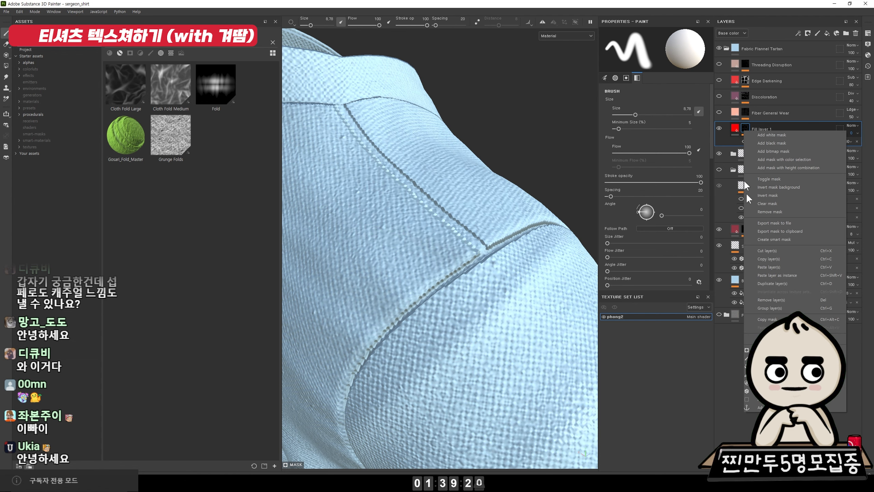
click(764, 391)
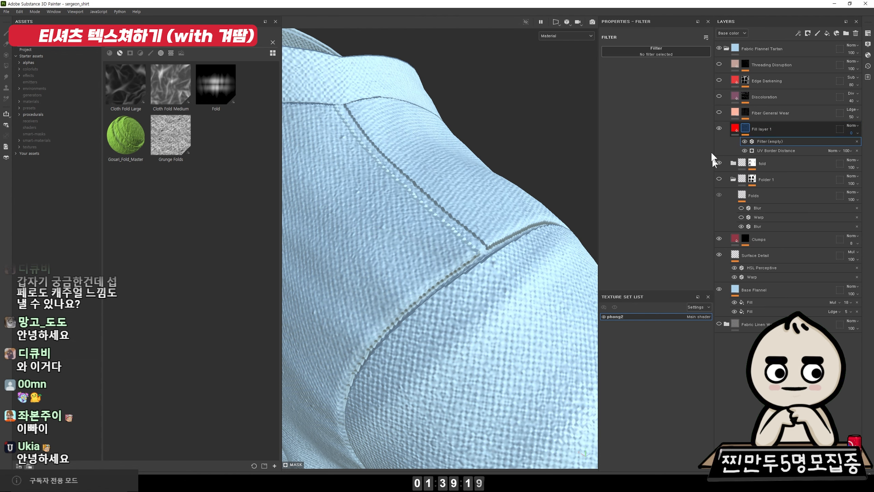
click(673, 54)
click(741, 75)
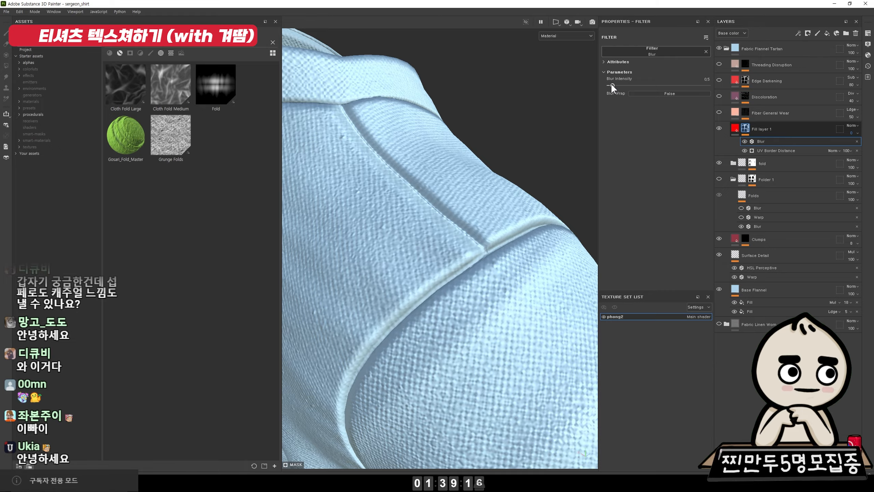
click(612, 85)
Soften the seam depth by setting the seam fill layer's height to about -0.21
alt+right_drag(498, 271, 275, 129)
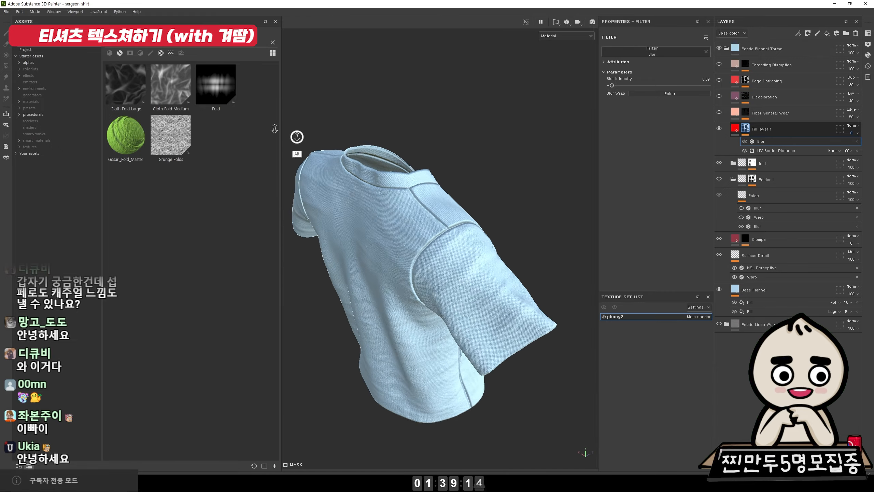
alt+drag(275, 129, 300, 136)
alt+right_drag(301, 137, 451, 155)
alt+drag(451, 154, 589, 185)
alt+right_drag(382, 207, 418, 250)
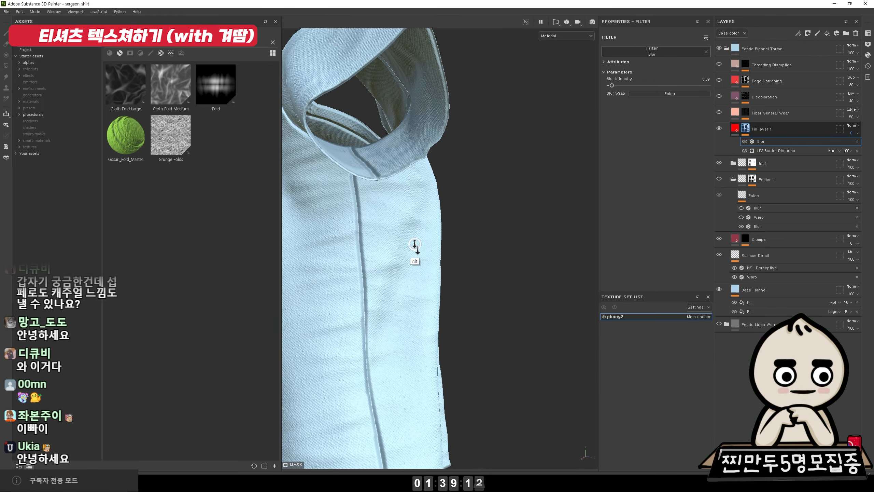
alt+middle_drag(418, 250, 513, 221)
alt+drag(514, 221, 504, 183)
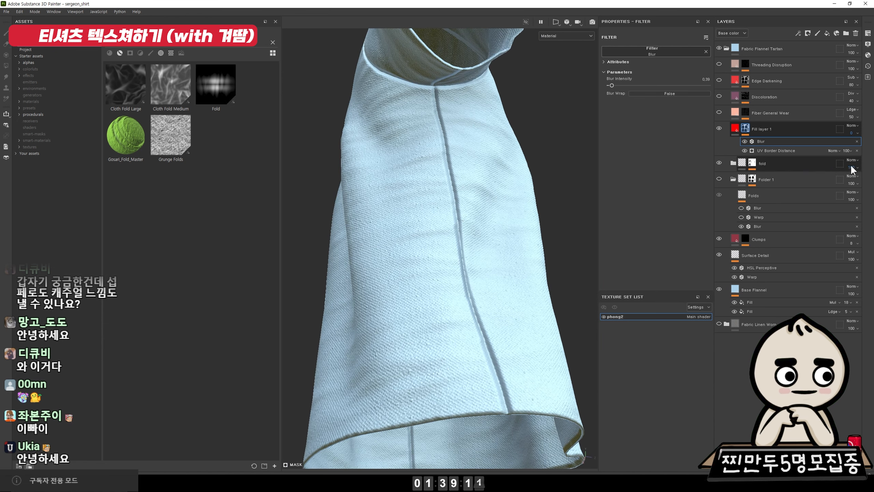
click(734, 128)
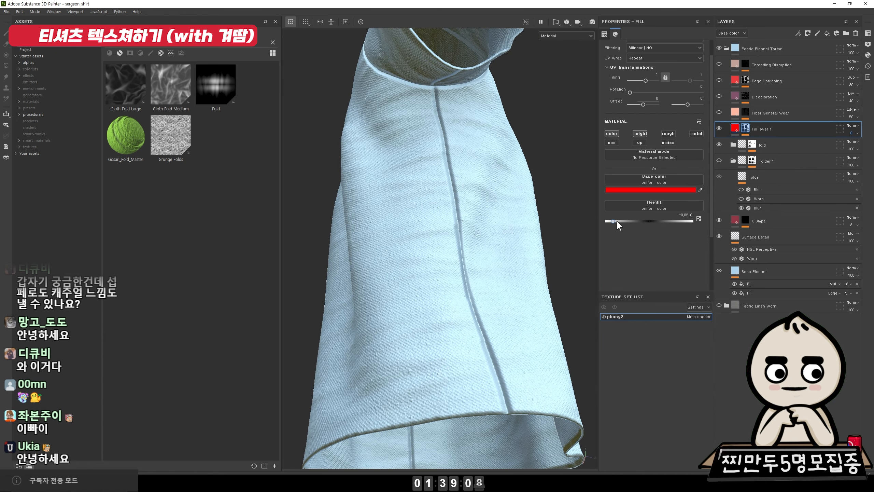
drag(616, 220, 639, 220)
alt+drag(465, 211, 510, 238)
Raise the seam fill layer's base color opacity and change its base color to black
click(852, 133)
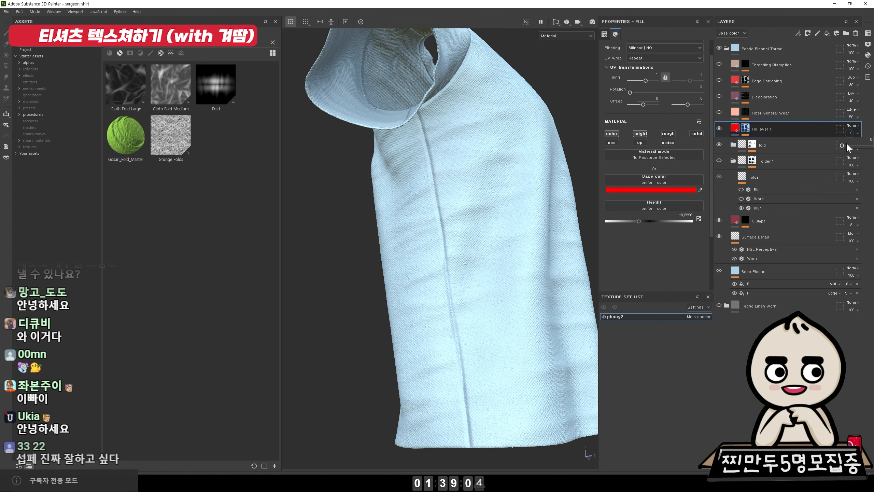
drag(845, 142, 854, 142)
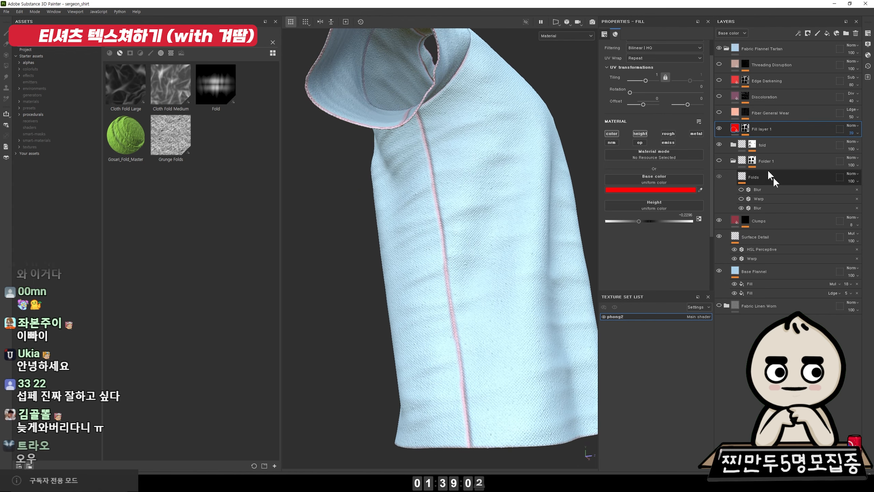
click(700, 190)
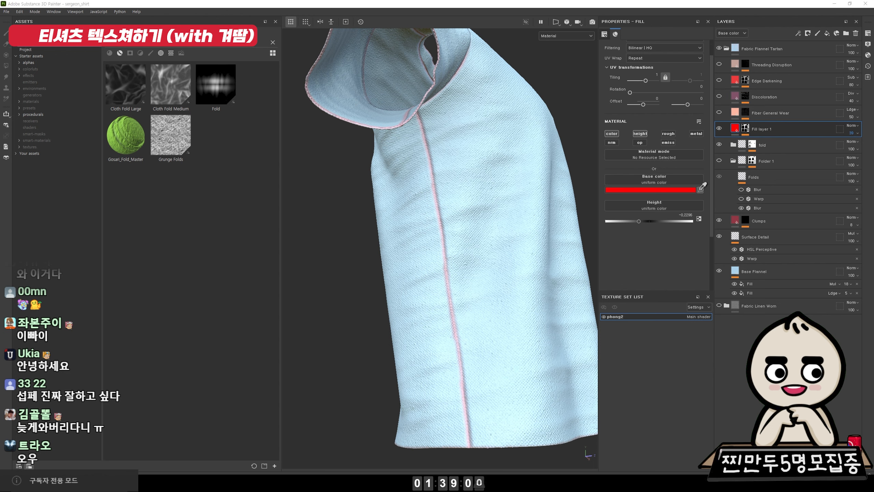
click(497, 122)
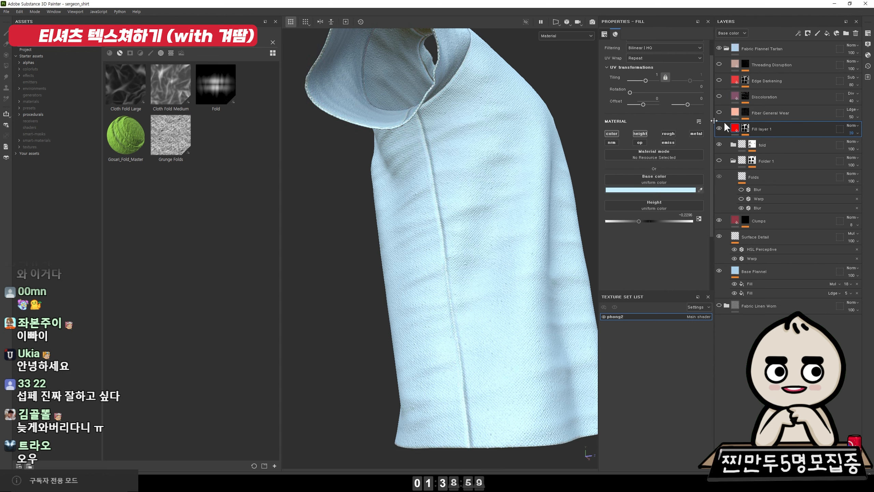
click(651, 189)
drag(757, 249, 692, 337)
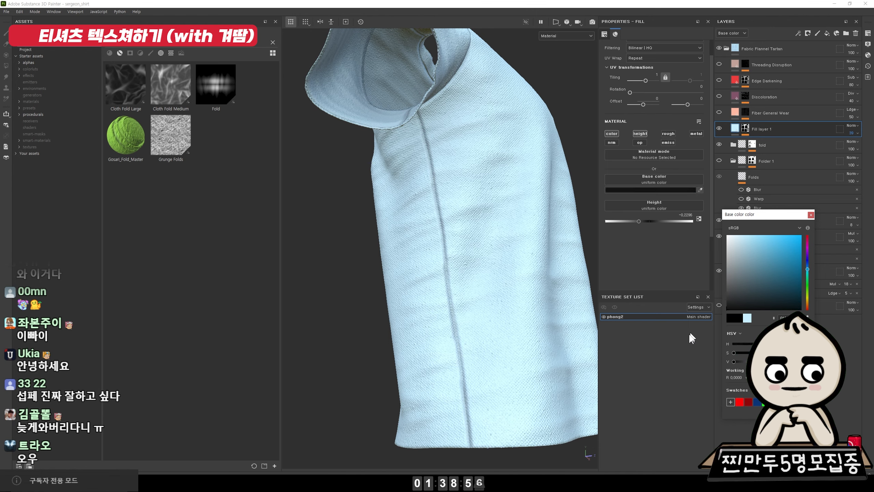
click(810, 214)
Examine the darkened seams on the shirt's side, shoulder, sleeves, neckline and front pockets
scroll(299, 206, down, 5)
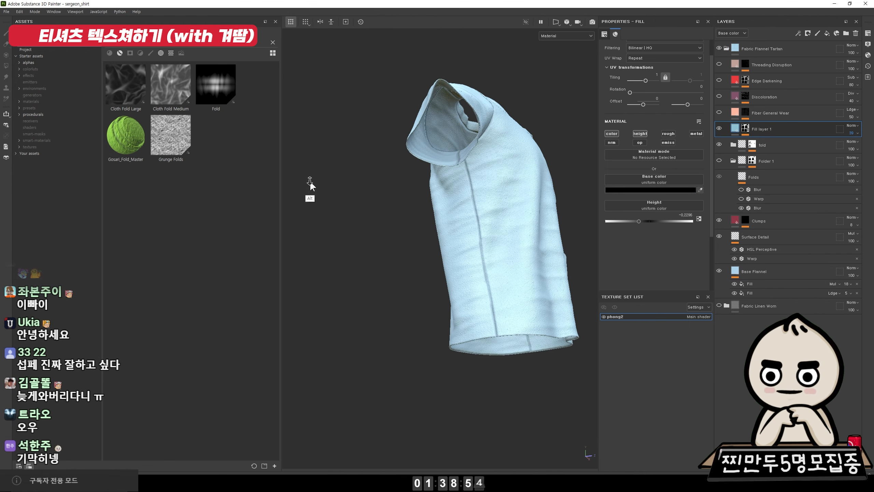
alt+drag(310, 180, 386, 196)
alt+middle_drag(386, 195, 282, 219)
alt+right_drag(291, 112, 399, 217)
alt+middle_drag(399, 217, 359, 201)
alt+drag(359, 201, 468, 240)
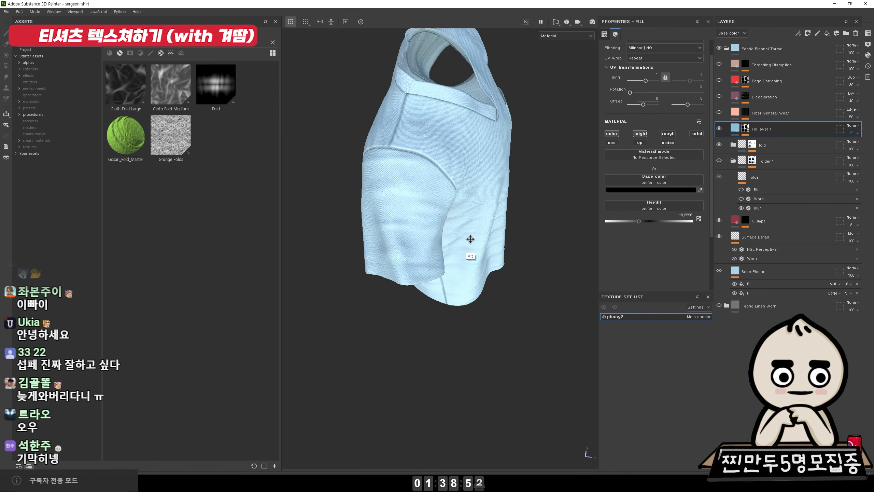
alt+middle_drag(468, 240, 495, 265)
alt+right_drag(458, 227, 515, 281)
alt+drag(515, 281, 536, 237)
alt+right_drag(537, 237, 469, 220)
alt+drag(468, 220, 357, 165)
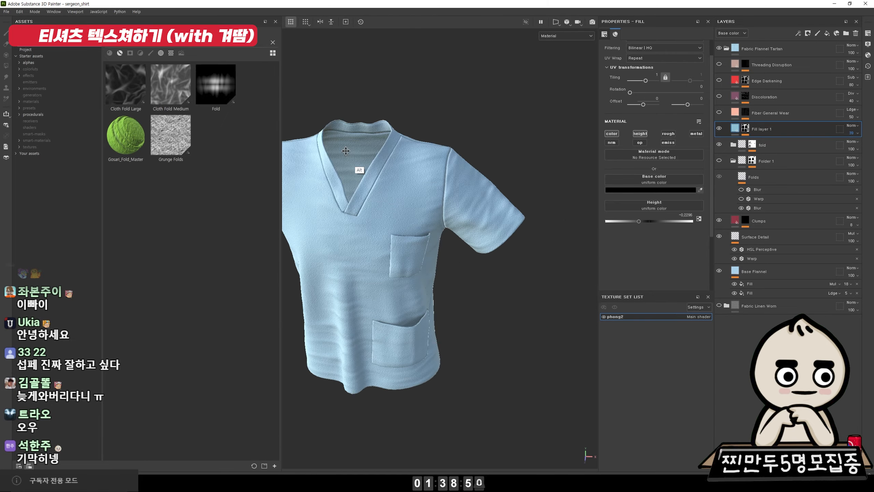
Inspect the shoulder, side and front seams of the shirt from several angles while rotating the environment lighting
alt+right_drag(357, 165, 406, 179)
alt+drag(406, 179, 396, 258)
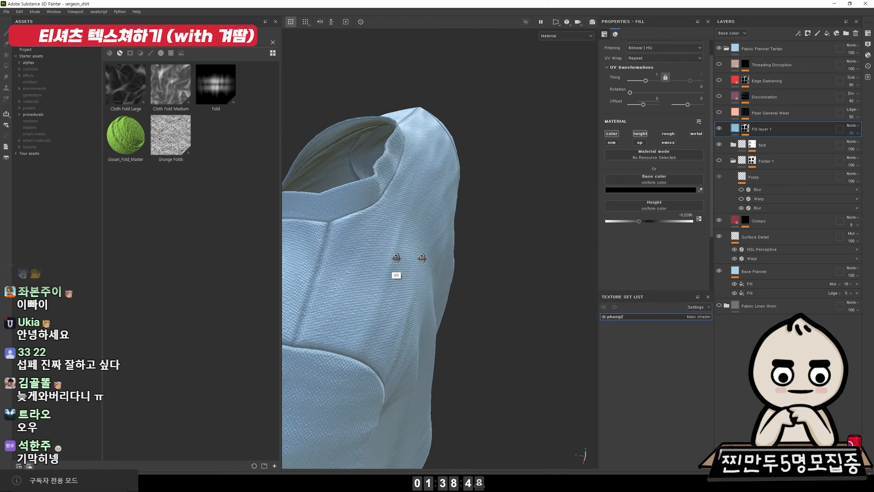
alt+right_drag(396, 258, 431, 220)
alt+drag(431, 221, 478, 247)
alt+middle_drag(479, 247, 471, 141)
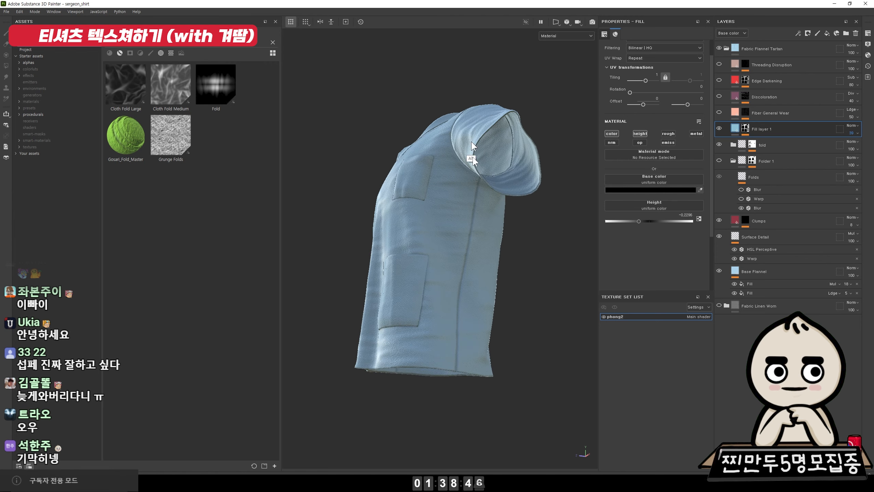
shift+right_drag(473, 255, 504, 265)
alt+drag(426, 166, 695, 159)
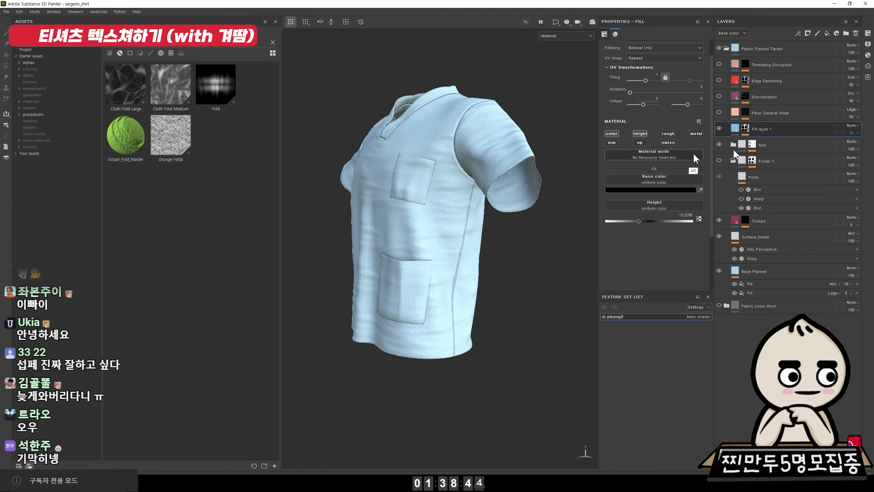
Compare the shoulder seams with the seam fill layer hidden and shown, and view its mask on the model
click(717, 129)
alt+drag(452, 155, 533, 285)
click(718, 129)
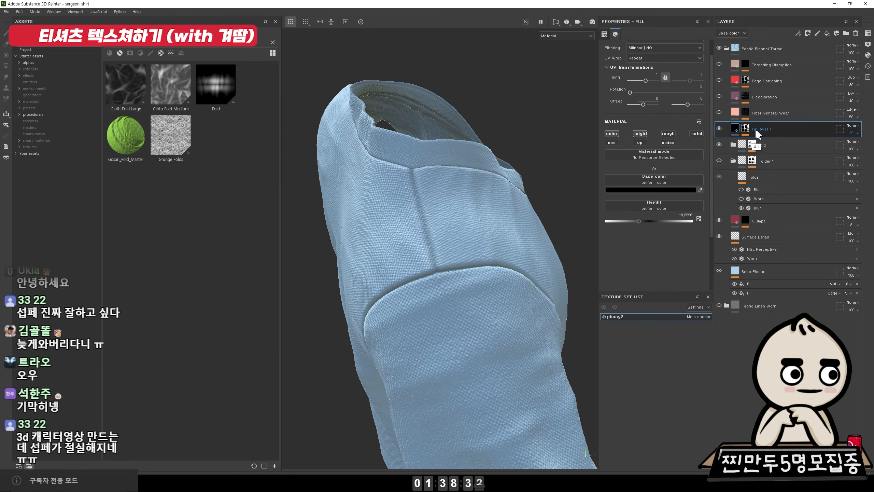
alt+click(743, 129)
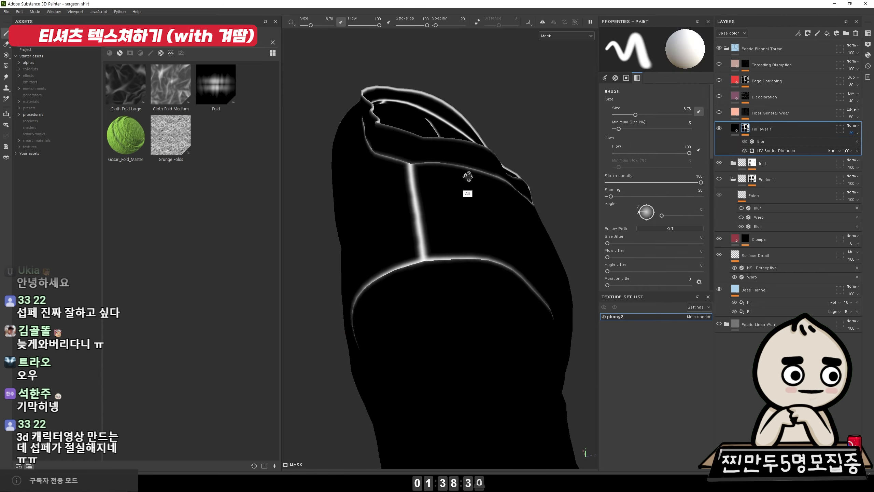
click(734, 127)
Check the shirt's front, pockets, collar and sleeve seam, switching between the base color channel and the full material
mouse_move(459, 176)
alt+mouse_down()
mouse_move(400, 170)
mouse_move(448, 187)
alt+mouse_up()
alt+right_drag(448, 188, 220, 56)
alt+middle_drag(528, 174, 543, 125)
alt+right_drag(542, 126, 536, 214)
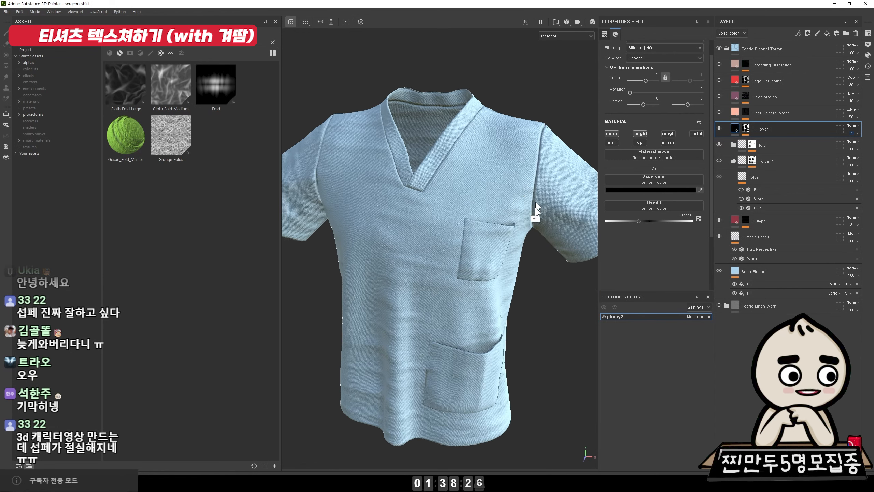
mouse_move(536, 214)
alt+mouse_down()
mouse_move(486, 182)
mouse_move(548, 205)
alt+mouse_up()
key(b)
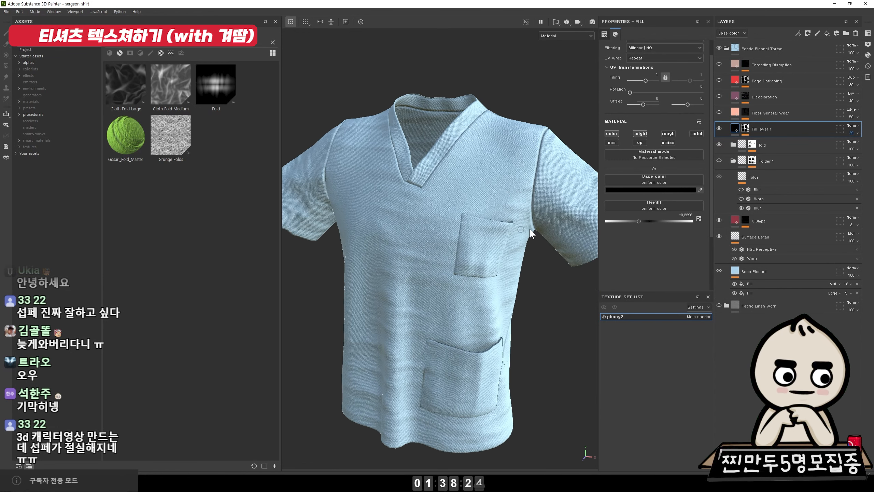
alt+drag(527, 233, 476, 268)
key(b)
key(m)
alt+right_drag(455, 218, 459, 220)
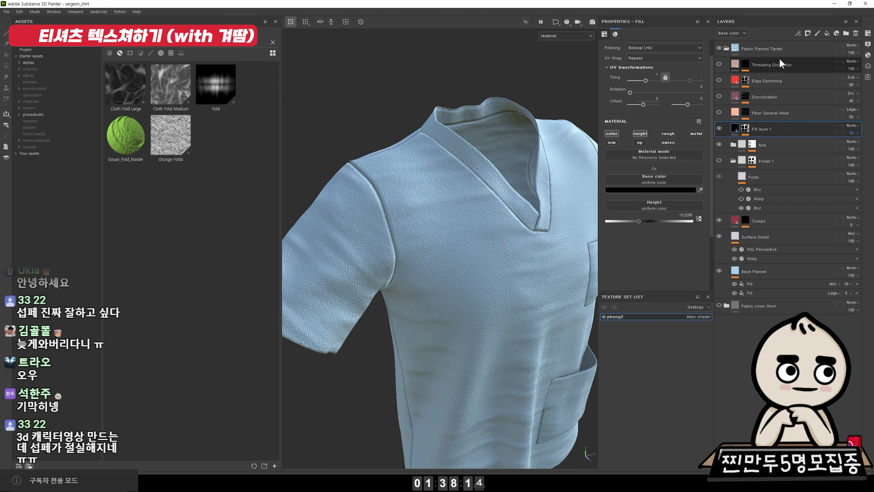
Add a fill layer above the seam layer, set its base color to red FF0000, and give it a black mask
click(828, 36)
click(682, 191)
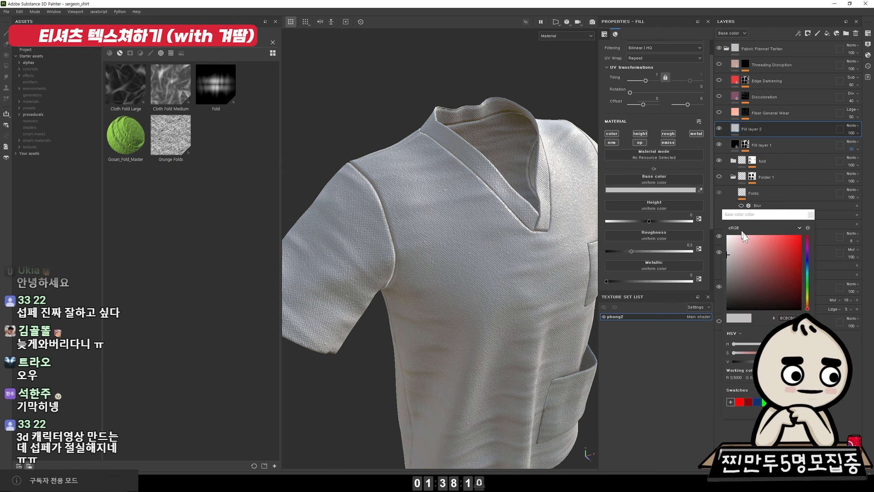
click(800, 236)
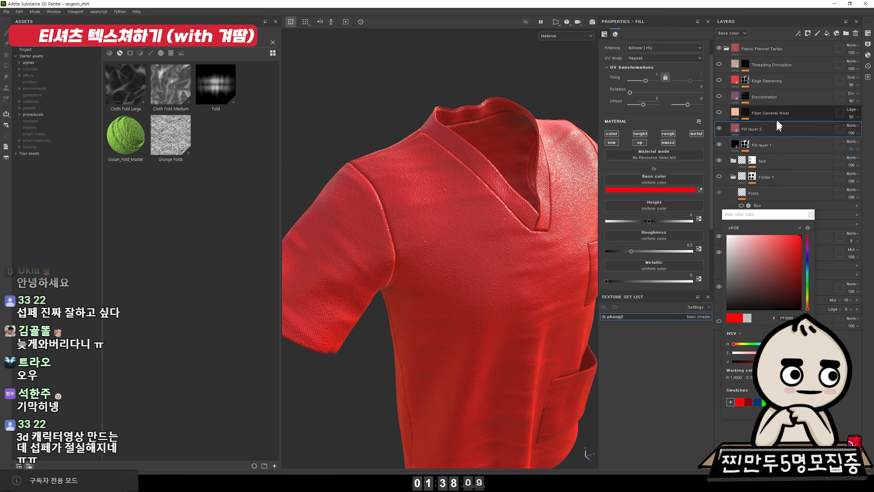
right_click(756, 128)
click(766, 140)
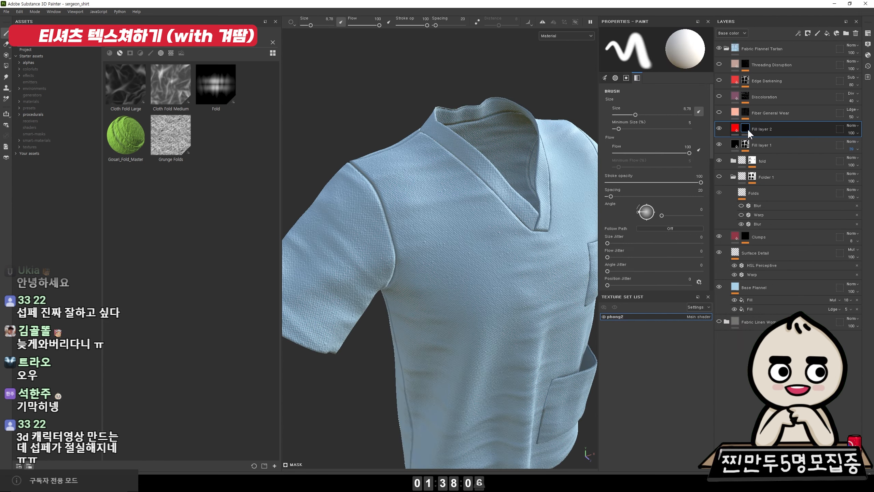
Add a generator to the black mask of Fill layer 2 and load the Curvature generator into it
right_click(747, 128)
click(771, 398)
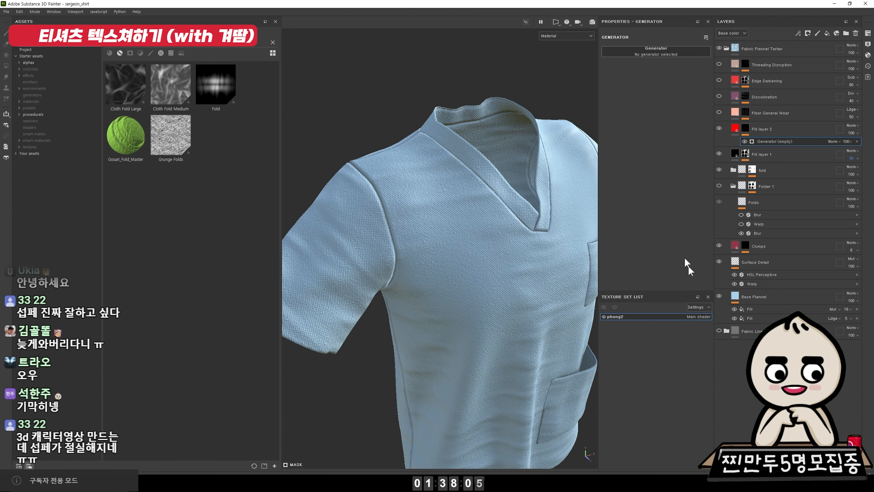
click(654, 50)
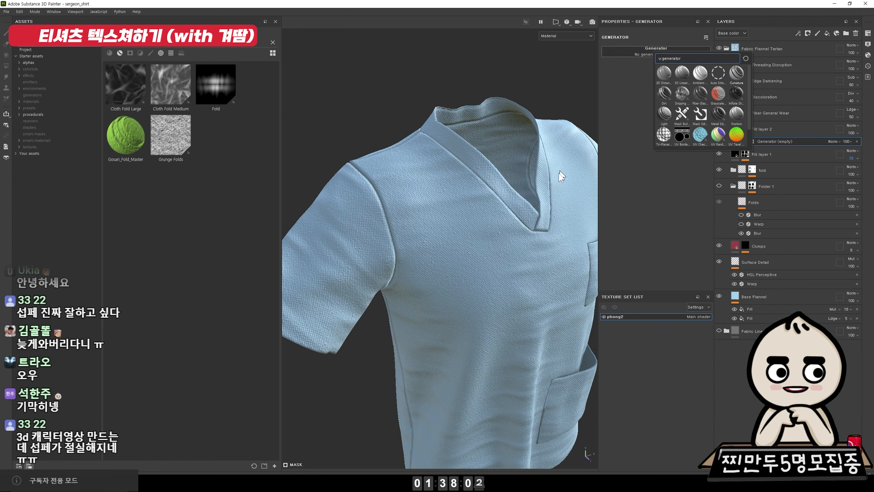
click(736, 73)
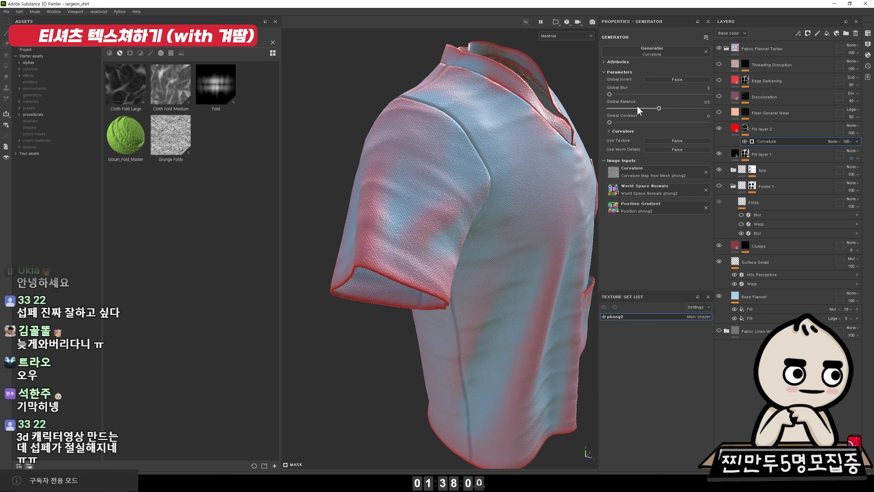
Set the Curvature generator's Global Balance to 0.43 and Global Contrast to 0.82 to confine the mask to the shirt's edges
mouse_move(638, 108)
mouse_down()
mouse_move(624, 115)
mouse_move(670, 122)
mouse_up()
mouse_move(465, 152)
alt+mouse_down()
mouse_move(416, 155)
mouse_move(532, 147)
mouse_move(494, 160)
mouse_move(509, 193)
mouse_move(552, 238)
mouse_move(402, 283)
mouse_move(491, 298)
alt+mouse_up()
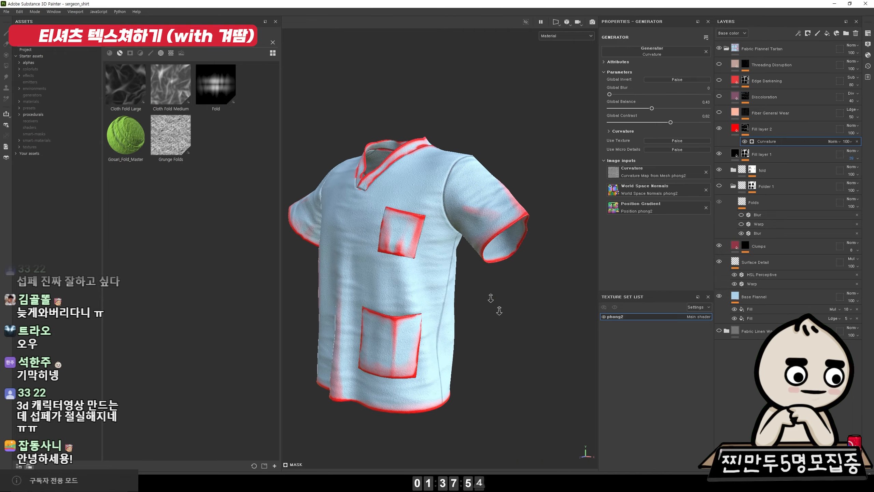
alt+right_drag(491, 298, 410, 310)
alt+drag(410, 310, 488, 206)
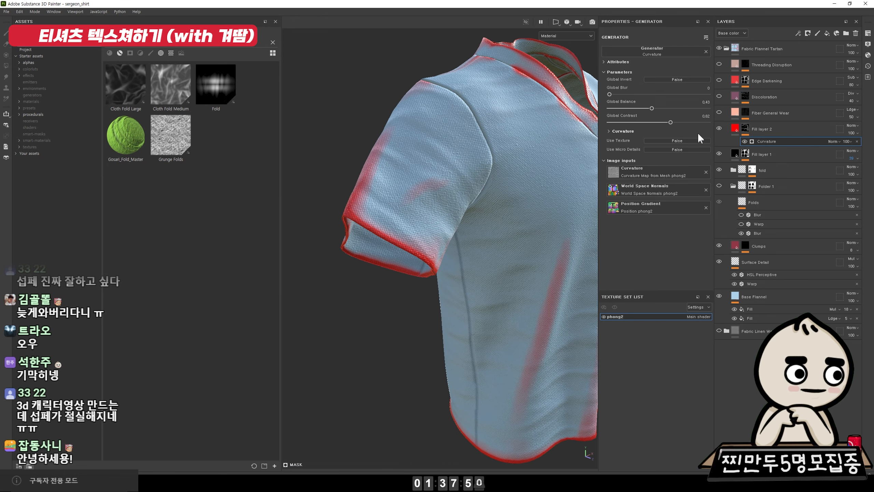
Change Fill layer 2's base color by sampling the Discoloration layer's swatch and shifting it to a muted greyish brown
click(733, 128)
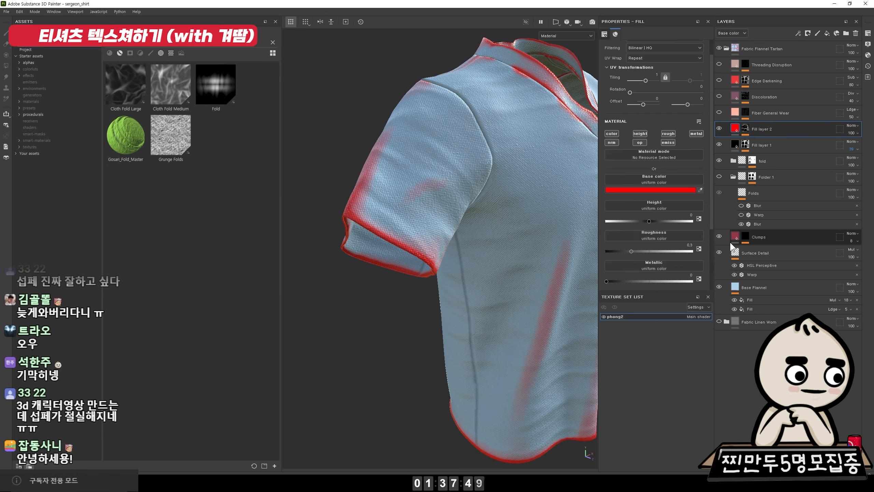
click(700, 189)
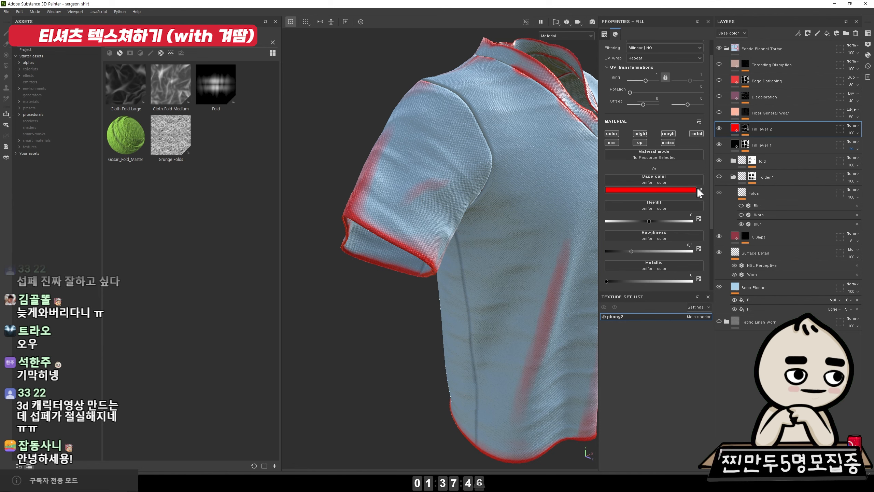
click(735, 98)
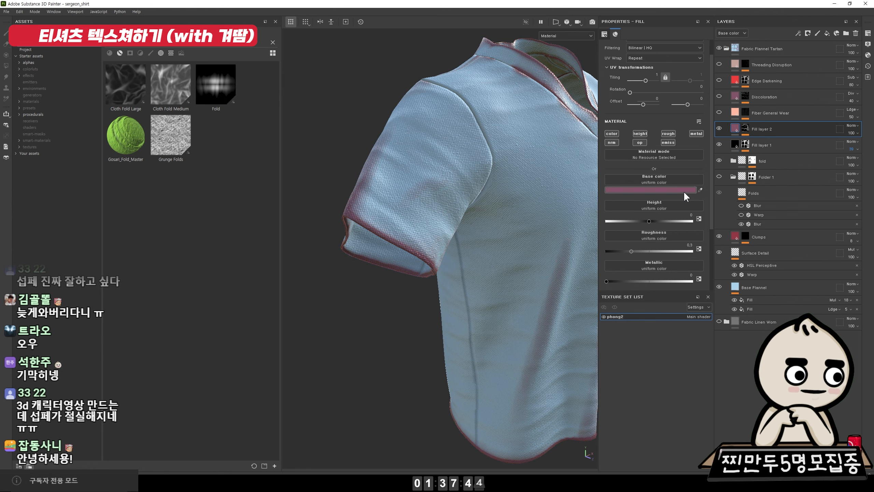
click(684, 191)
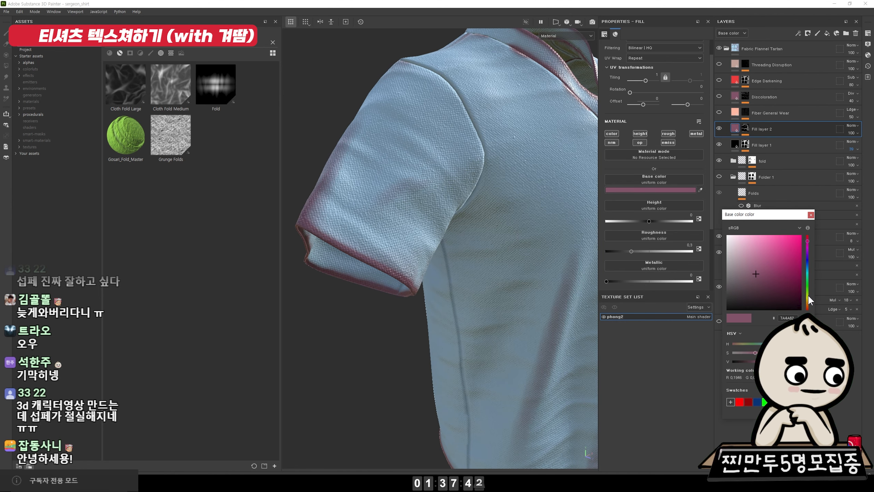
click(808, 297)
drag(765, 277, 807, 306)
click(773, 269)
drag(772, 268, 740, 268)
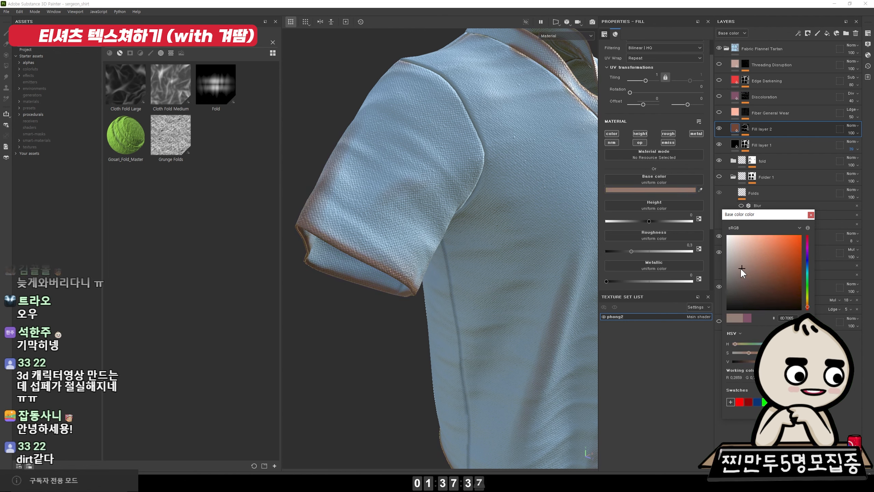
click(810, 215)
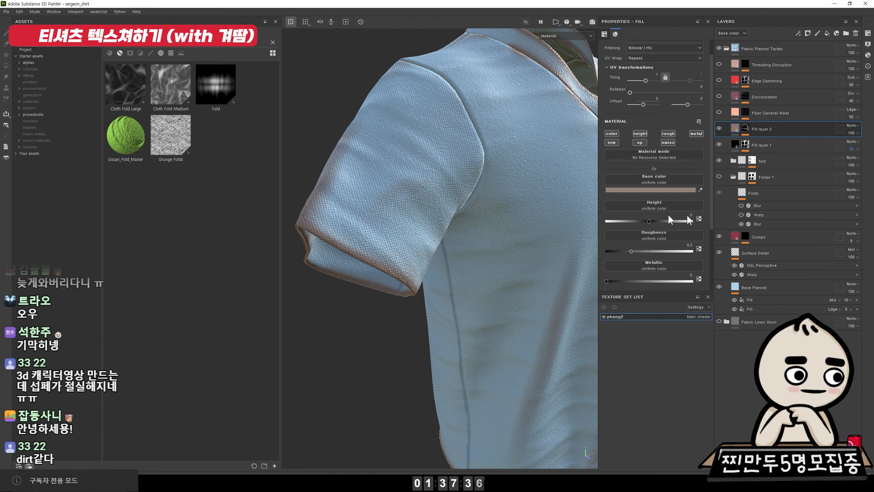
Keep only the color and height channels active on Fill layer 2 and set its height to about -0.12
click(642, 133)
click(668, 133)
click(695, 134)
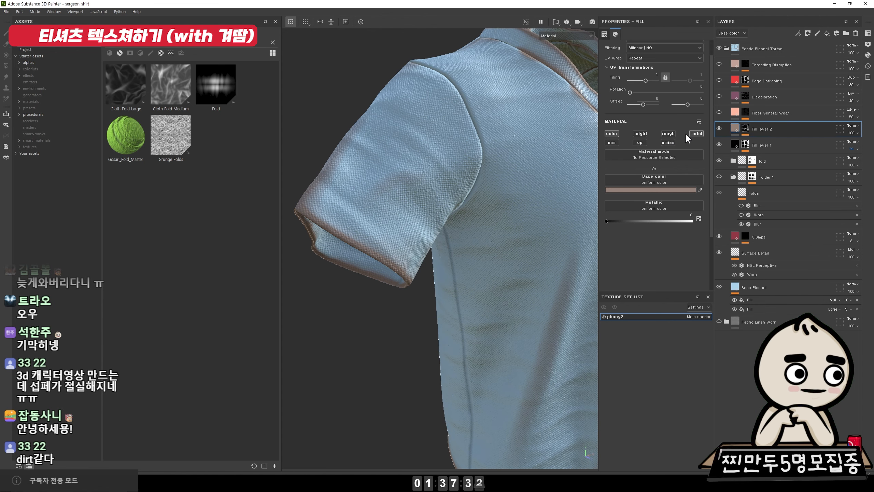
click(639, 134)
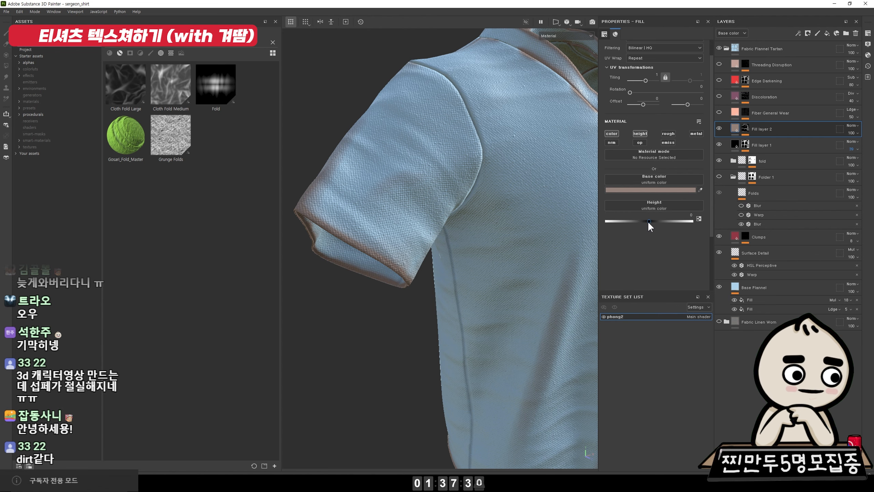
drag(647, 221, 643, 220)
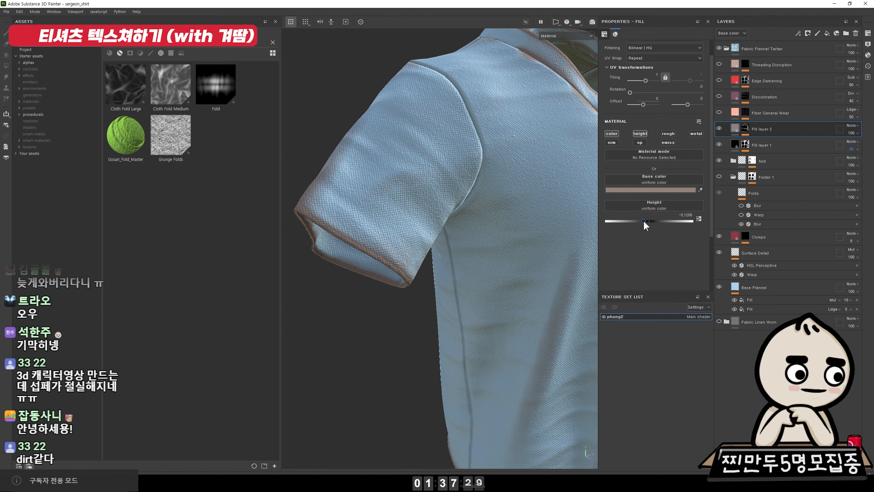
Lower the opacity of Fill layer 2 to about 49 so the edge wear blends into the blue fabric
click(744, 133)
click(775, 141)
alt+right_drag(575, 157, 434, 136)
alt+drag(454, 140, 689, 173)
click(847, 141)
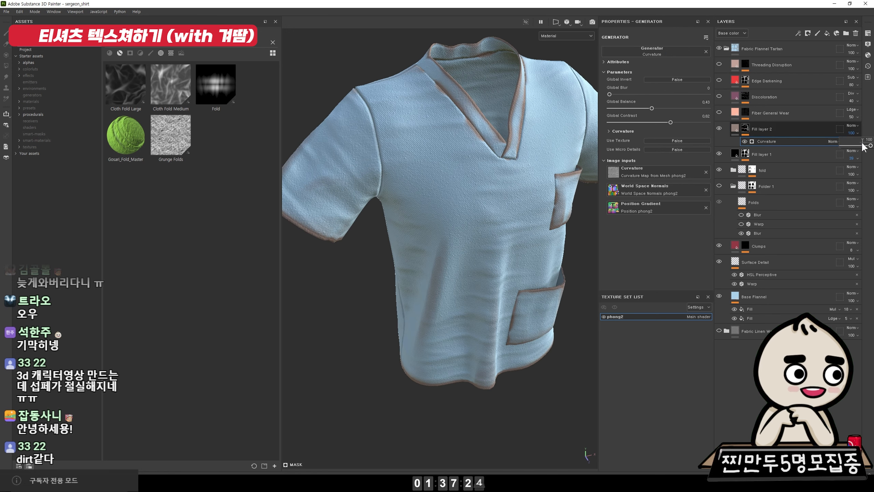
drag(866, 148, 851, 148)
alt+drag(523, 220, 485, 216)
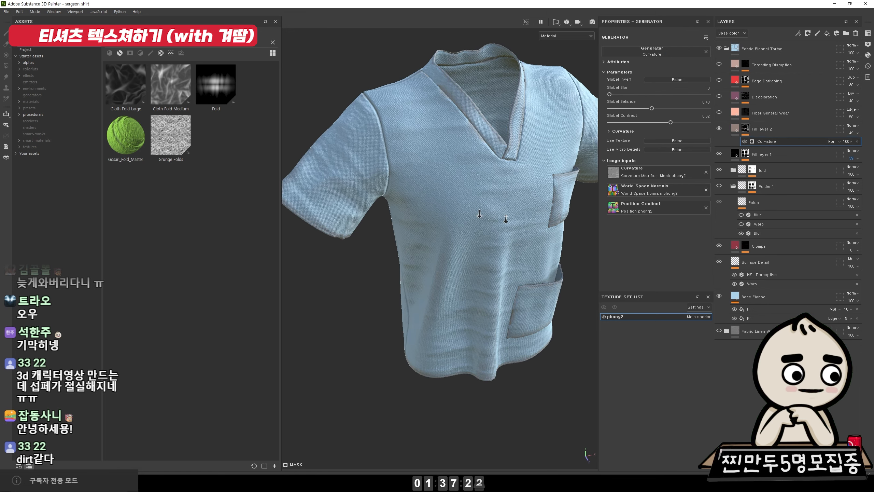
Examine the softened edge wear on the shirt's collar, pockets and sleeves from close up and from the side
alt+right_drag(485, 216, 434, 191)
alt+drag(427, 191, 468, 189)
alt+right_drag(469, 189, 466, 238)
alt+drag(466, 238, 406, 234)
alt+middle_drag(406, 234, 344, 261)
alt+right_drag(344, 261, 591, 304)
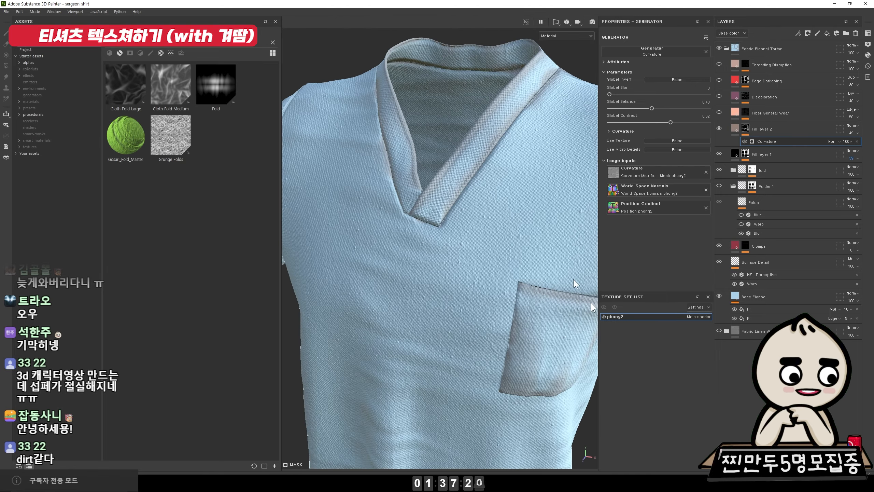
alt+drag(457, 192, 461, 169)
alt+right_drag(488, 228, 313, 191)
alt+drag(313, 191, 424, 264)
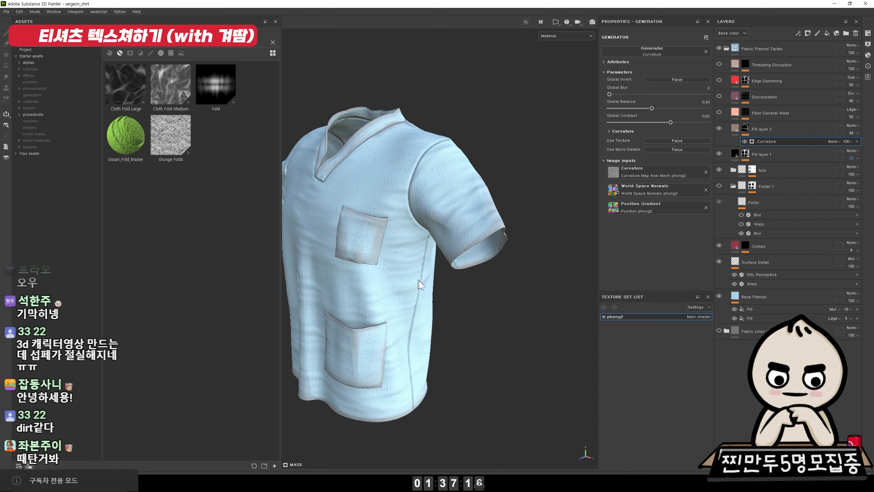
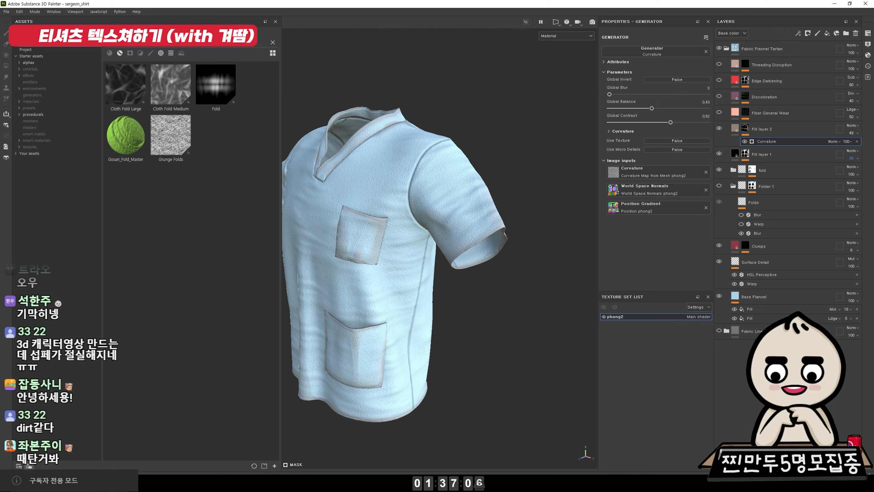
Switch to the web browser and open the VIP members' playlist on the ZBMAND YouTube channel
mouse_move(233, 485)
click(279, 453)
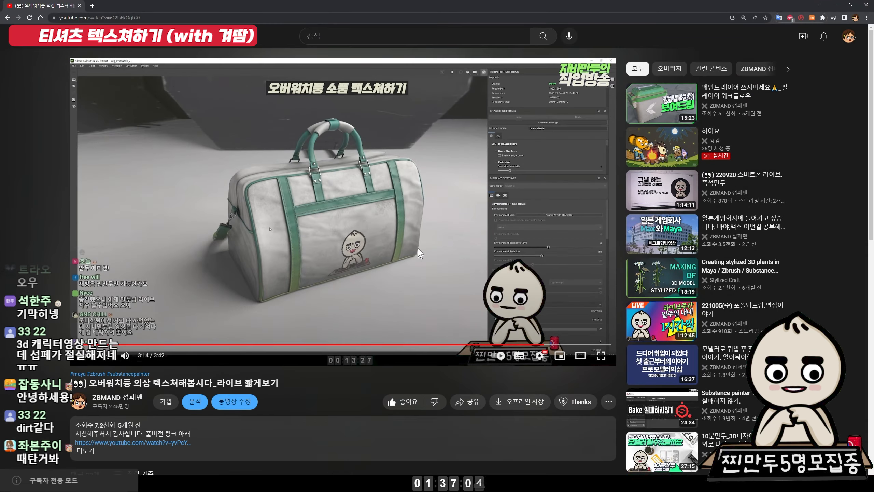
click(107, 398)
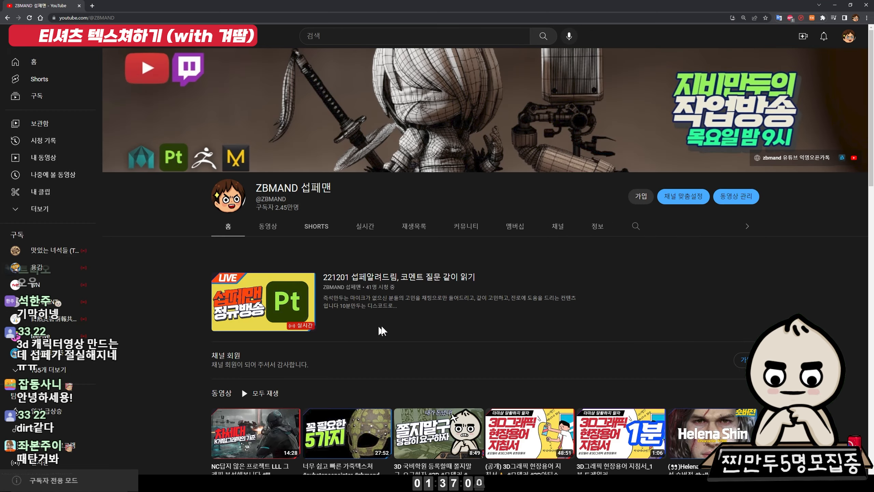
scroll(390, 324, down, 12)
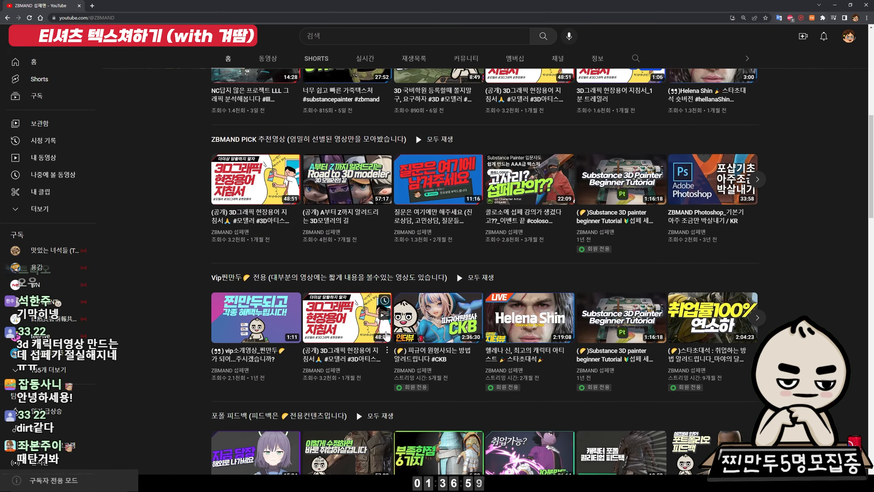
click(251, 283)
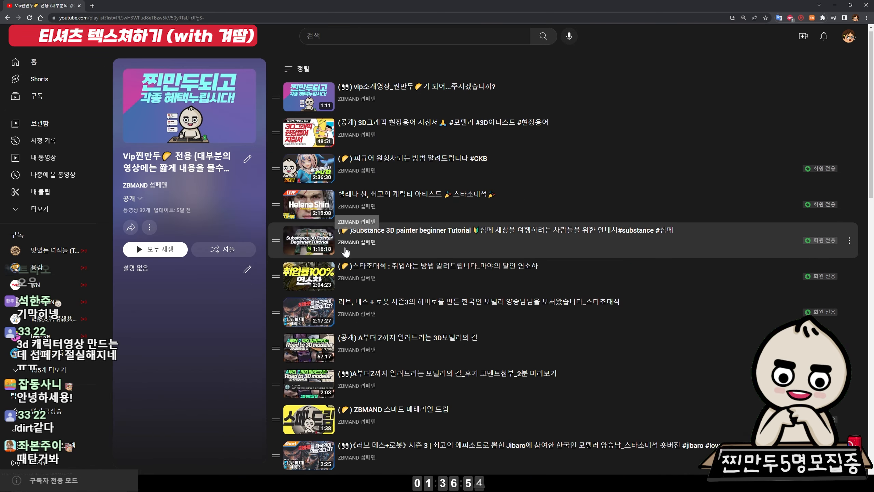
Browse the videos in the VIP members' playlist and switch back to Substance 3D Painter
scroll(342, 255, down, 5)
scroll(341, 276, up, 3)
scroll(341, 275, up, 3)
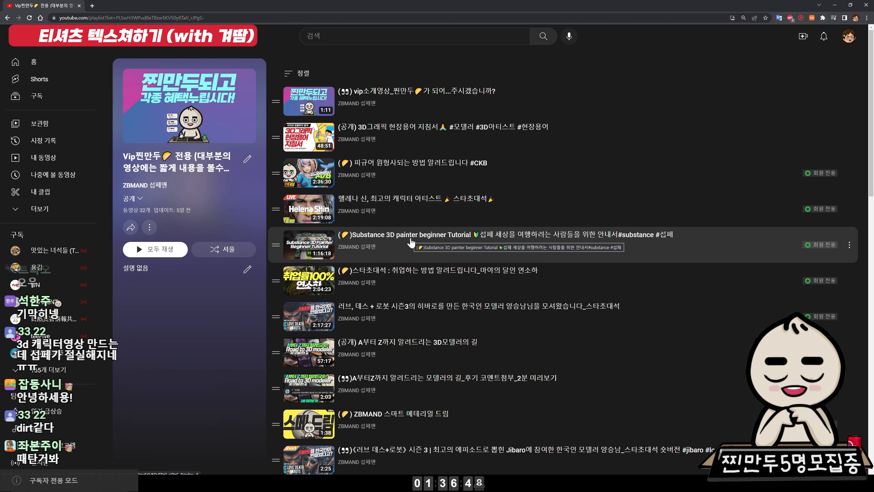
scroll(411, 243, down, 10)
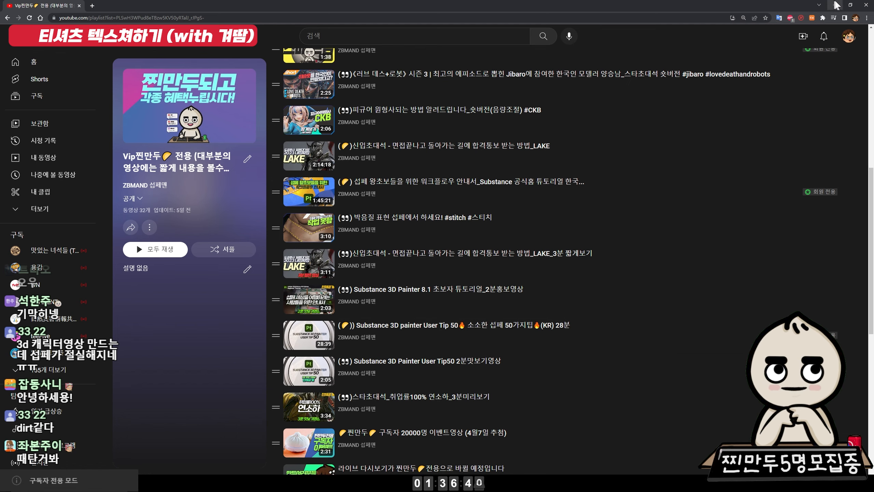
click(835, 5)
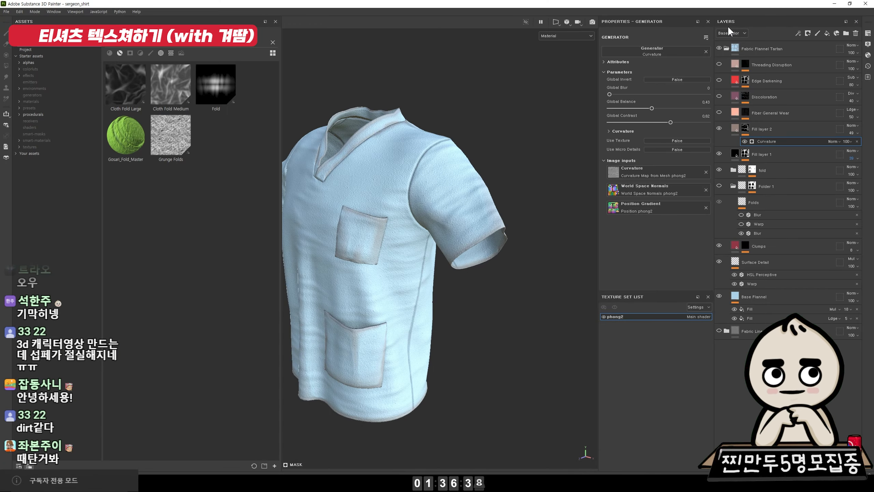
Inspect the curvature-based wear across the shirt's front, pockets and hem under different lighting and from several angles
alt+drag(493, 193, 367, 190)
alt+right_drag(368, 190, 279, 151)
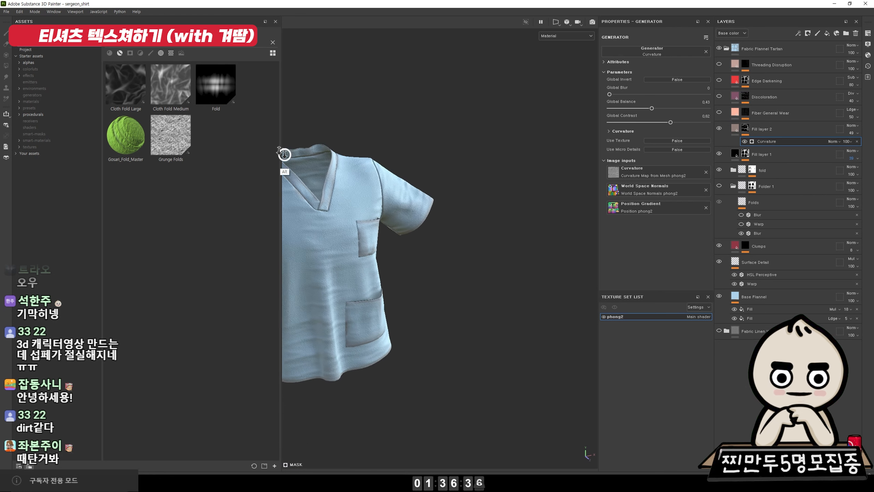
alt+middle_drag(361, 223, 487, 207)
alt+drag(487, 206, 471, 206)
mouse_move(472, 206)
alt+middle_down()
mouse_move(458, 232)
mouse_move(478, 219)
alt+middle_up()
shift+right_drag(478, 219, 454, 237)
alt+drag(482, 235, 410, 214)
alt+right_drag(411, 213, 438, 327)
alt+middle_drag(506, 413, 485, 288)
alt+right_drag(486, 288, 361, 152)
alt+drag(361, 152, 442, 216)
Check the edge wear in the Mask and Base color channel views, and return to the Material view
key(c)
alt+right_drag(442, 216, 491, 288)
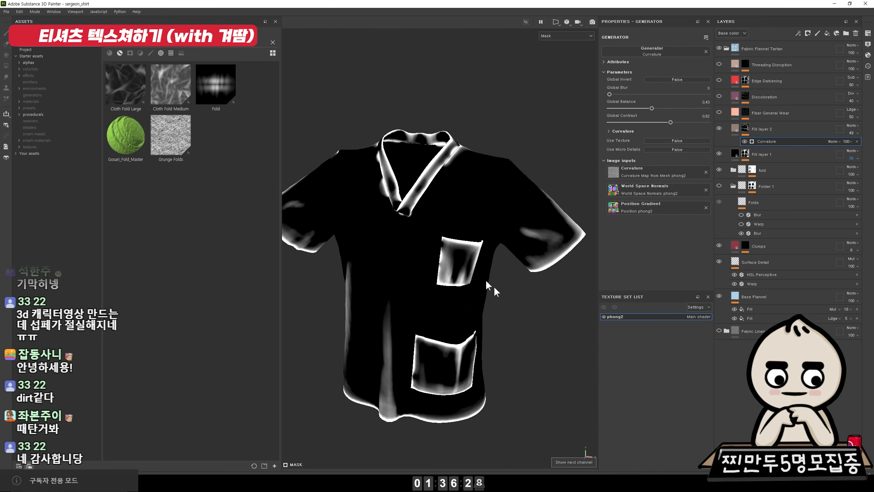
key(c)
alt+drag(476, 245, 490, 215)
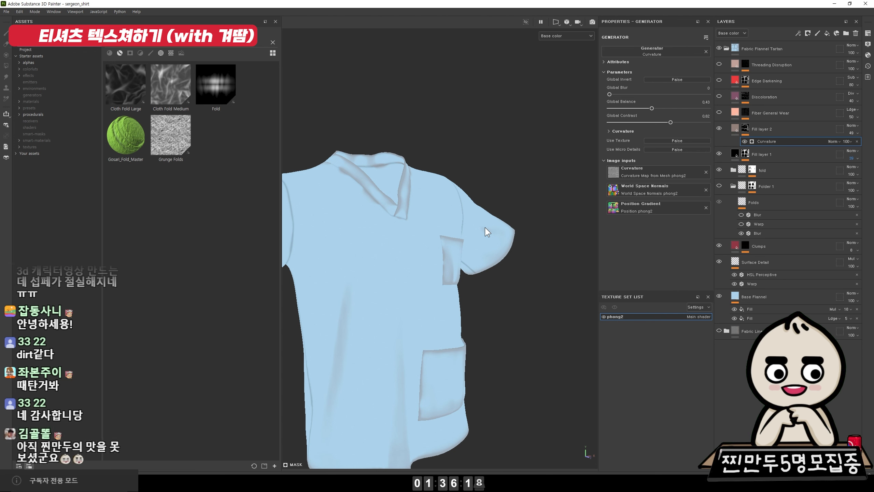
key(m)
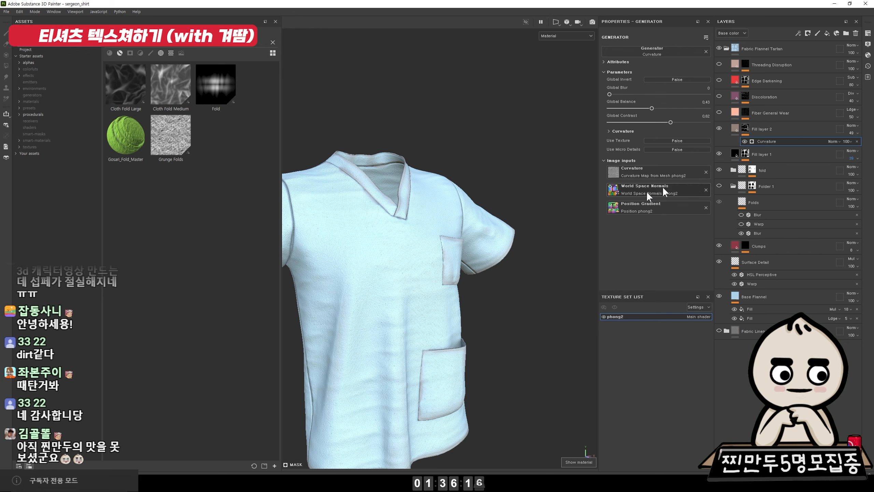
alt+drag(465, 188, 503, 254)
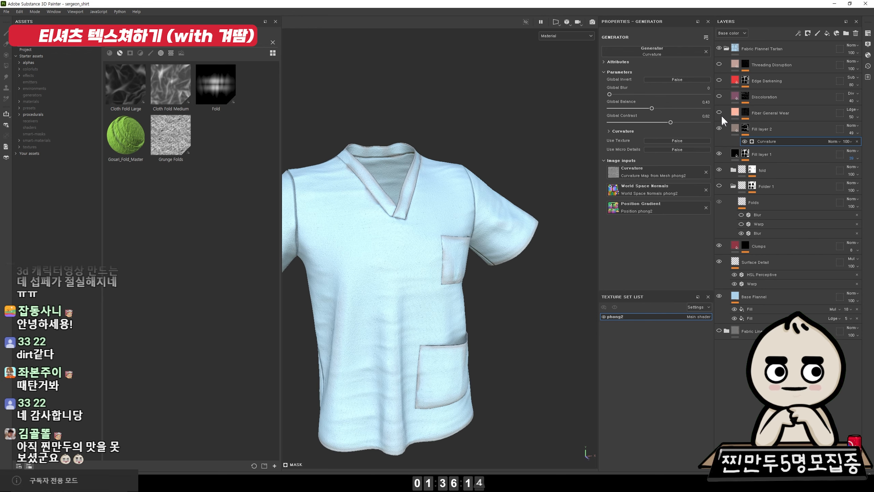
Make the Fiber General Wear and Edge Darkening layers visible on the shirt
scroll(566, 322, up, 3)
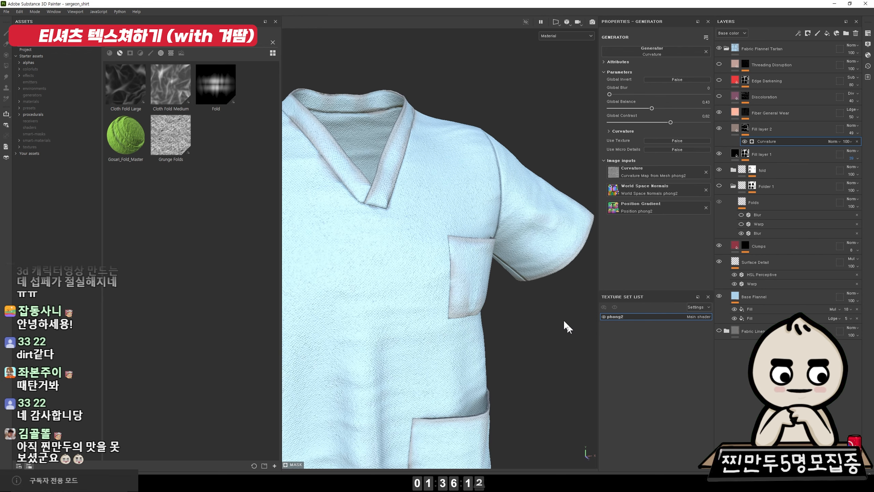
alt+middle_drag(444, 322, 517, 235)
alt+drag(517, 234, 571, 224)
alt+right_drag(581, 125, 511, 126)
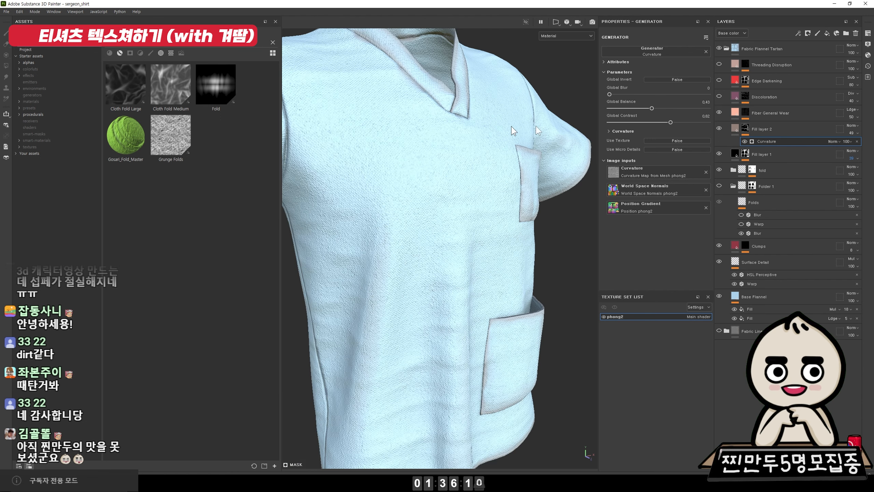
click(722, 110)
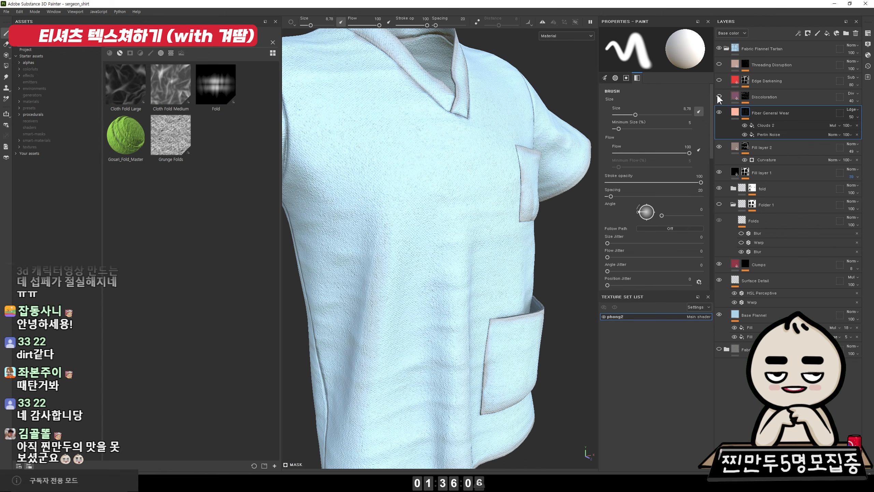
click(718, 80)
alt+drag(513, 101, 517, 125)
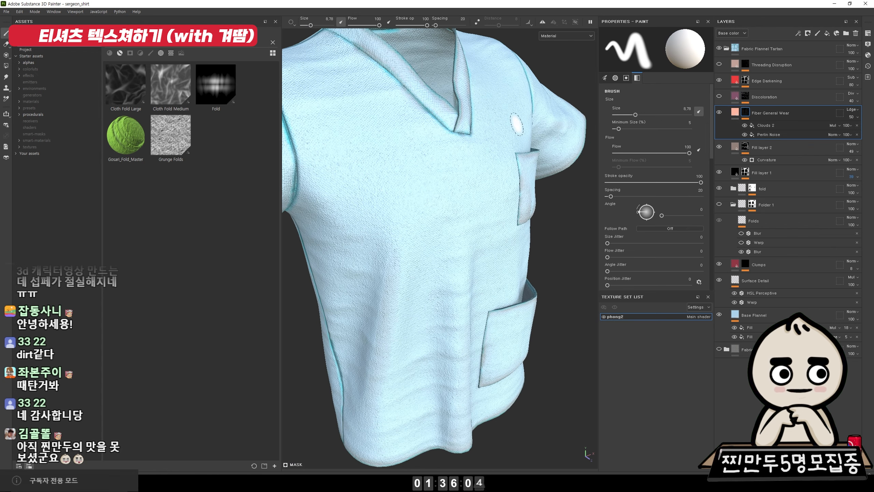
Make the Threading Disruption layer visible and delete the Edge Darkening and Discoloration layers
alt+middle_drag(517, 125, 584, 218)
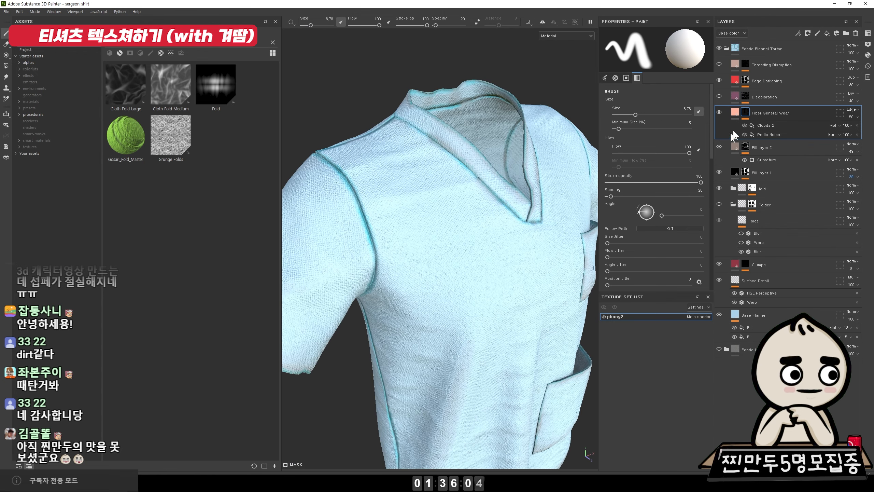
click(719, 64)
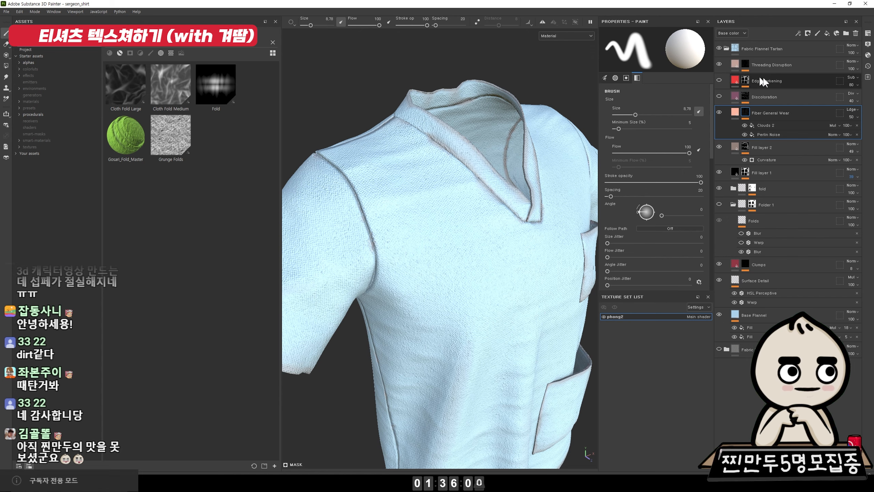
click(775, 80)
key(Delete)
key(Delete)
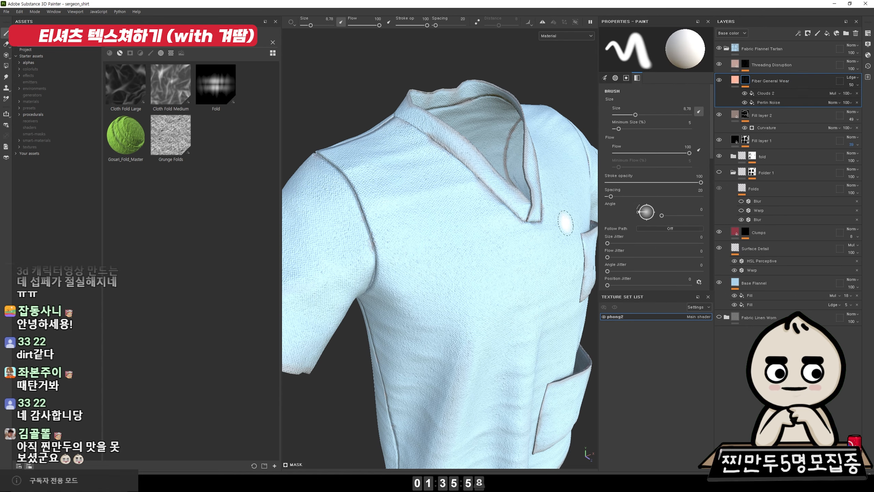
Add a fill layer directly above Base Flannel and sample Base Flannel's light blue as its base color
alt+drag(564, 223, 557, 280)
key(f)
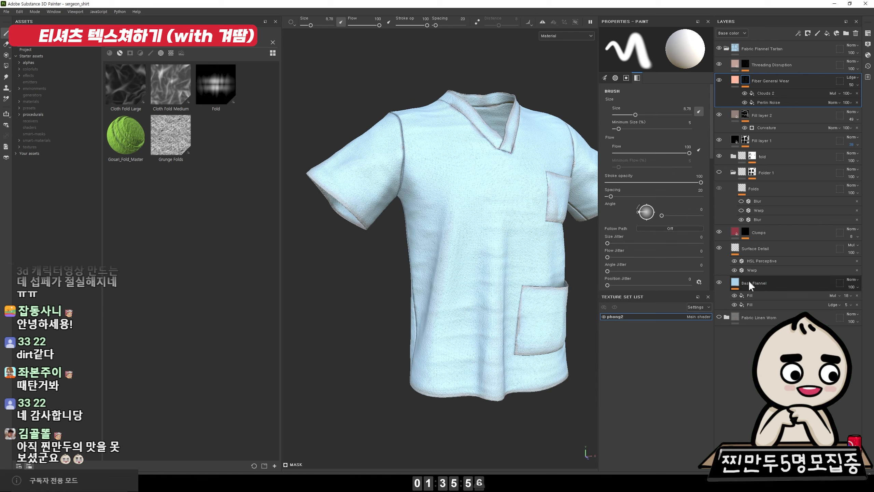
click(735, 282)
click(718, 283)
click(718, 282)
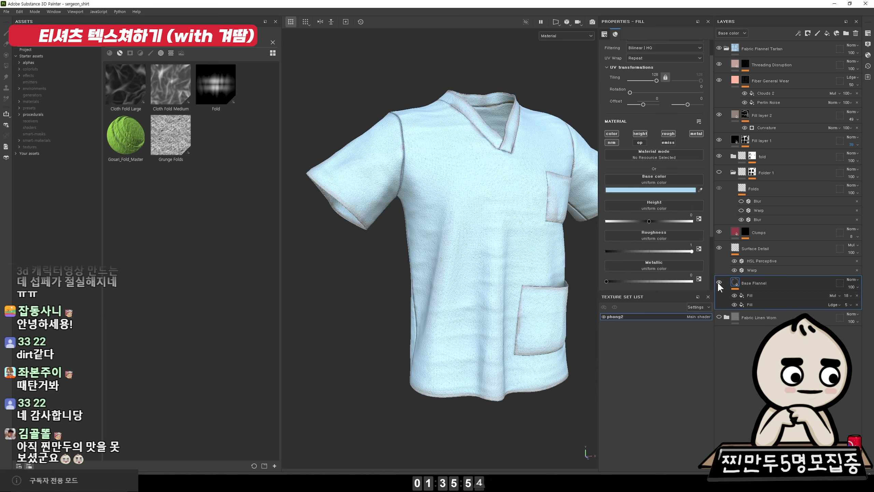
click(718, 283)
click(718, 282)
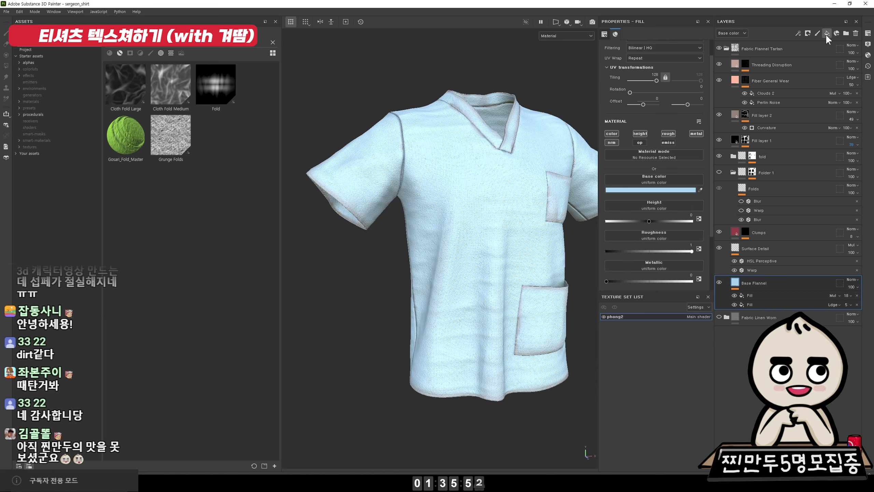
click(826, 33)
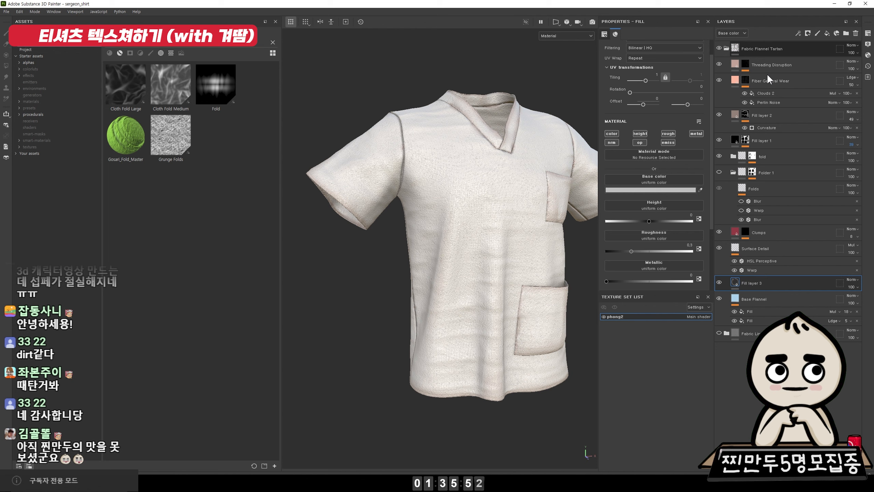
right_click(746, 283)
click(732, 278)
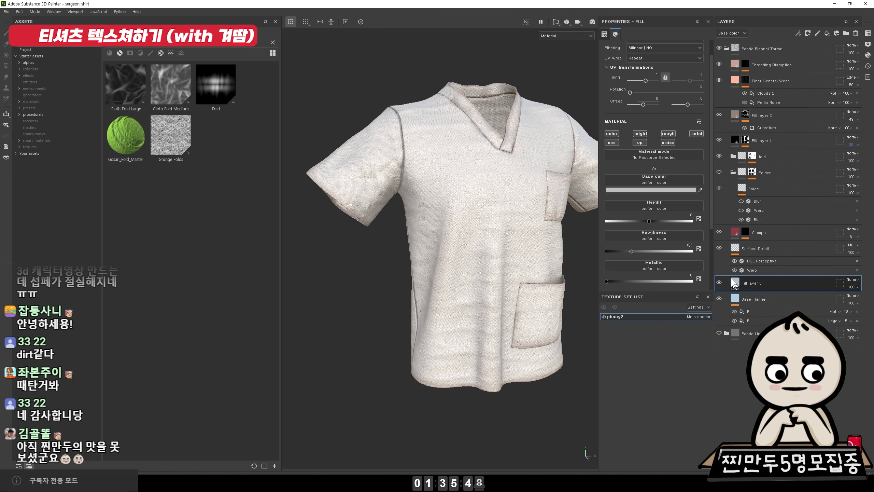
click(699, 190)
click(735, 298)
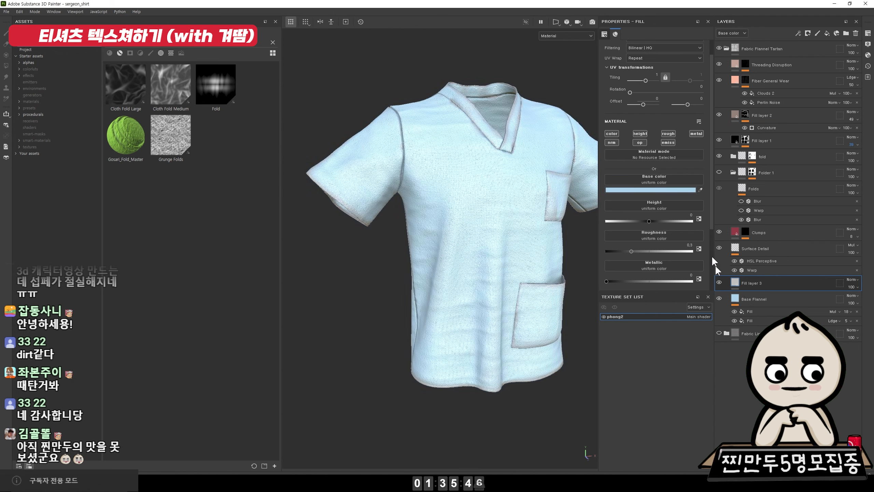
Darken the new fill layer's base color to a medium blue and leave only its color channel enabled
click(683, 190)
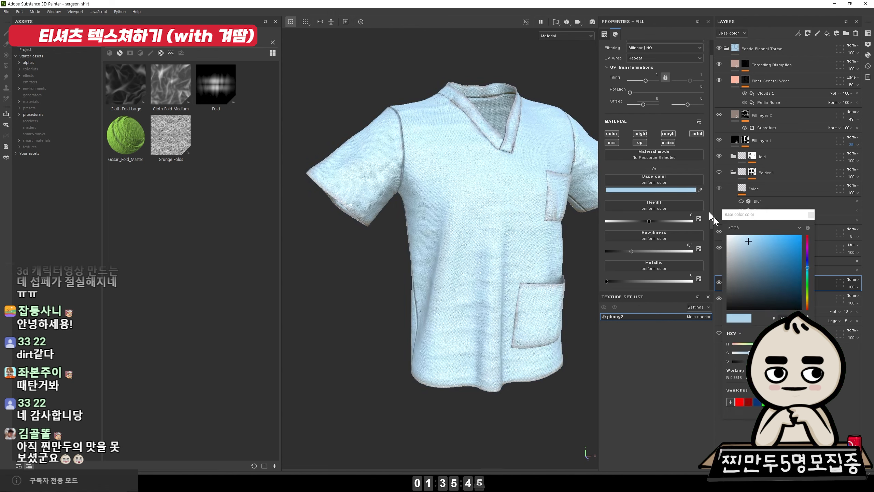
click(747, 250)
mouse_move(748, 252)
mouse_down()
mouse_move(749, 260)
mouse_move(760, 252)
mouse_up()
click(810, 214)
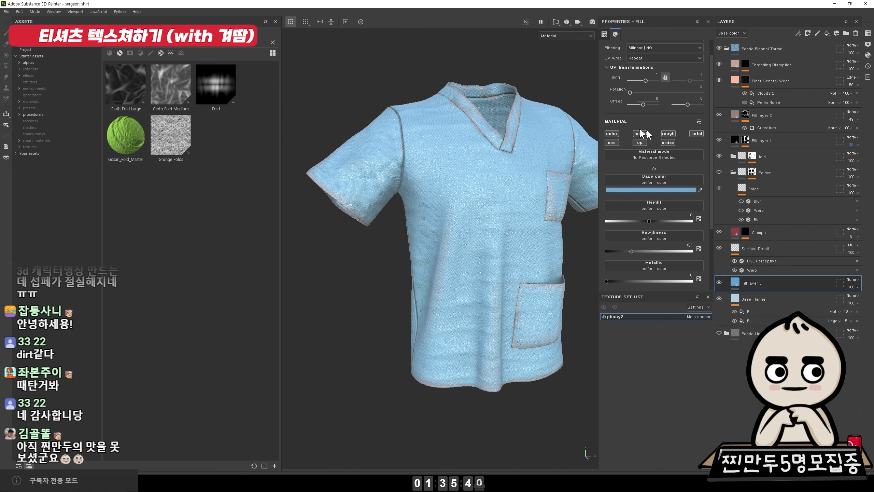
click(611, 135)
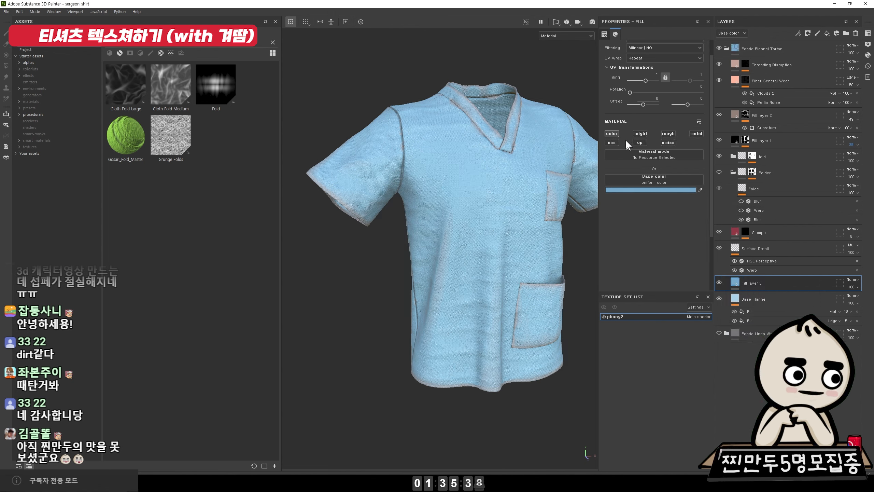
click(612, 134)
click(612, 134)
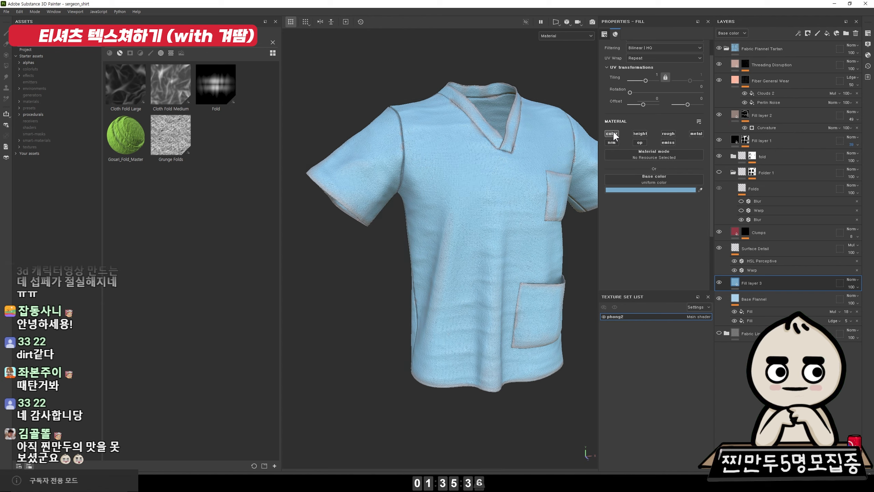
Add a black mask to the medium blue fill layer and put a fill effect in the mask
right_click(747, 282)
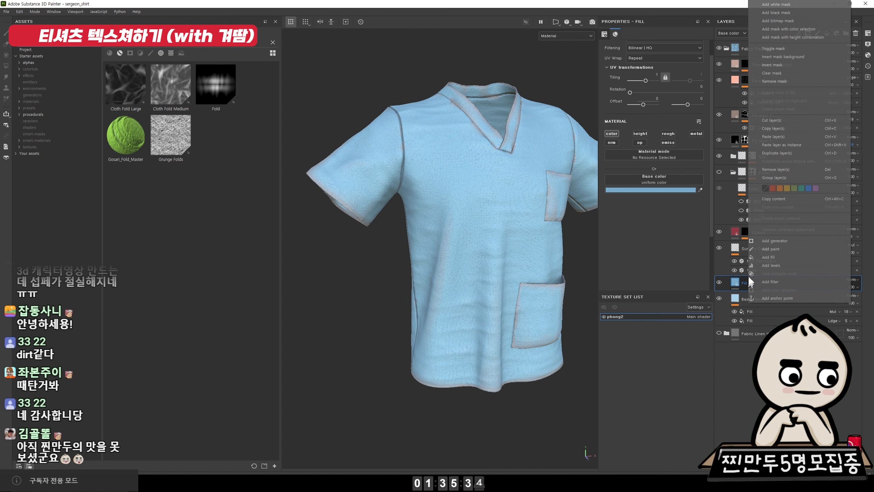
click(775, 12)
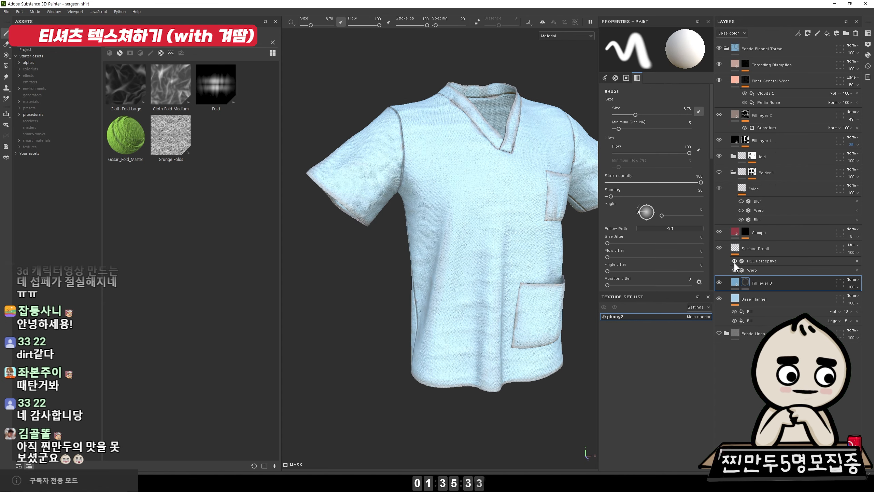
right_click(745, 278)
click(778, 235)
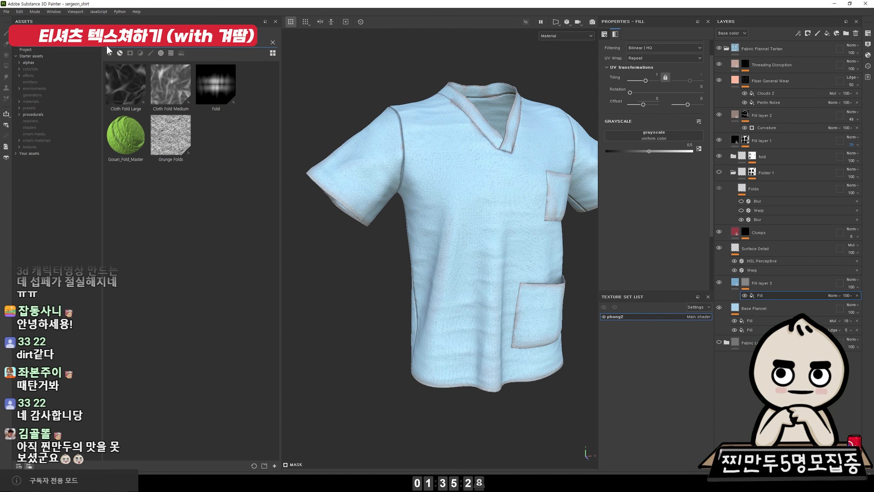
Search the assets for "cell" and apply the Cells 4 texture to the mask's fill effect
key(BackSpace)
text(cell)
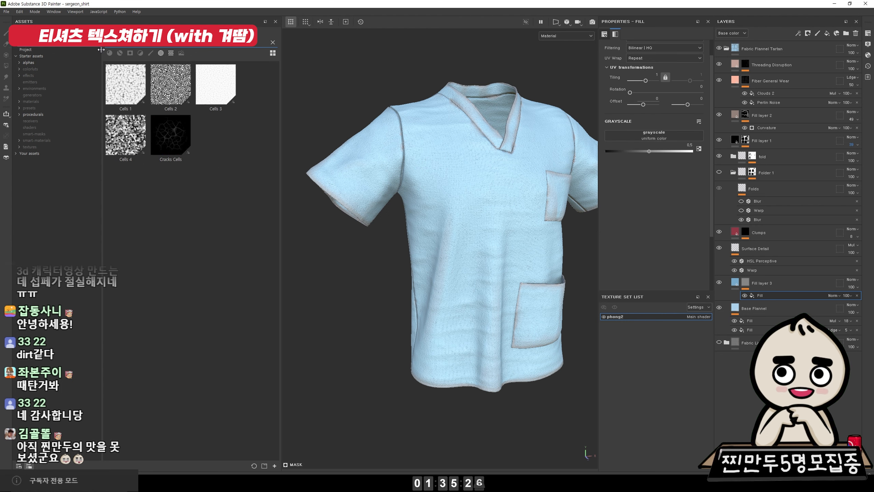
key(BackSpace)
key(BackSpace)
key(BackSpace)
key(BackSpace)
text(chee)
key(BackSpace)
key(BackSpace)
key(BackSpace)
key(BackSpace)
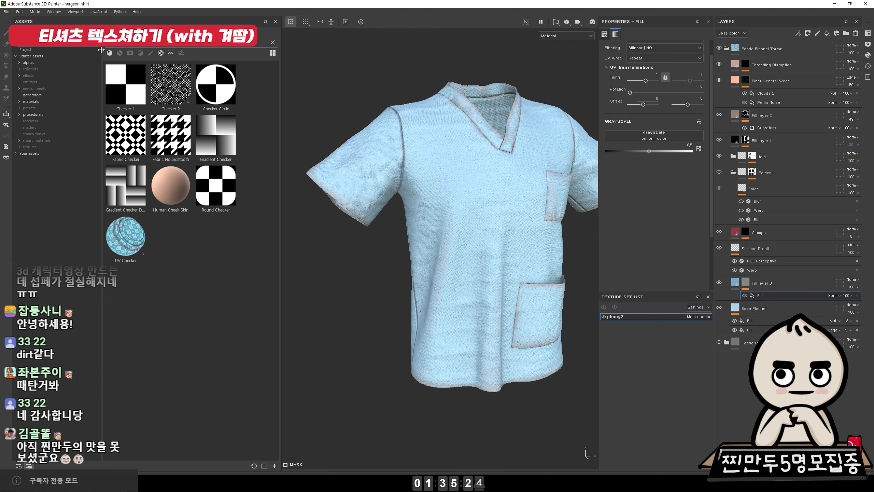
text(cell)
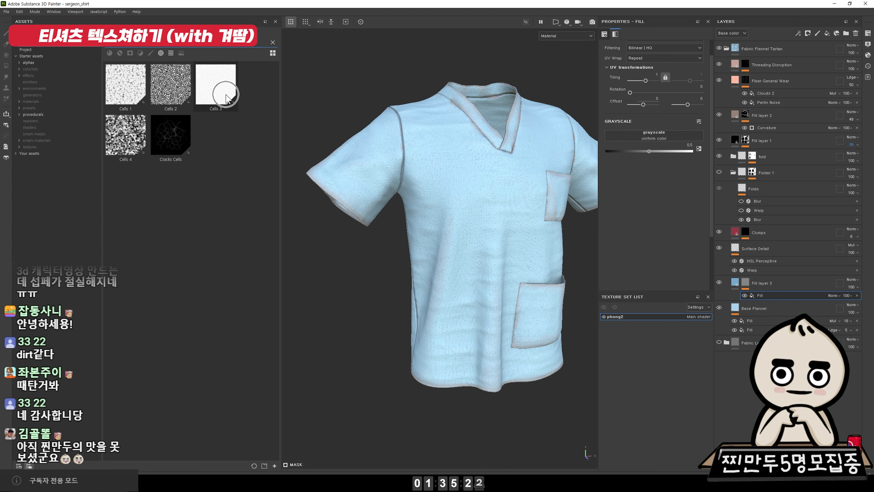
mouse_move(141, 137)
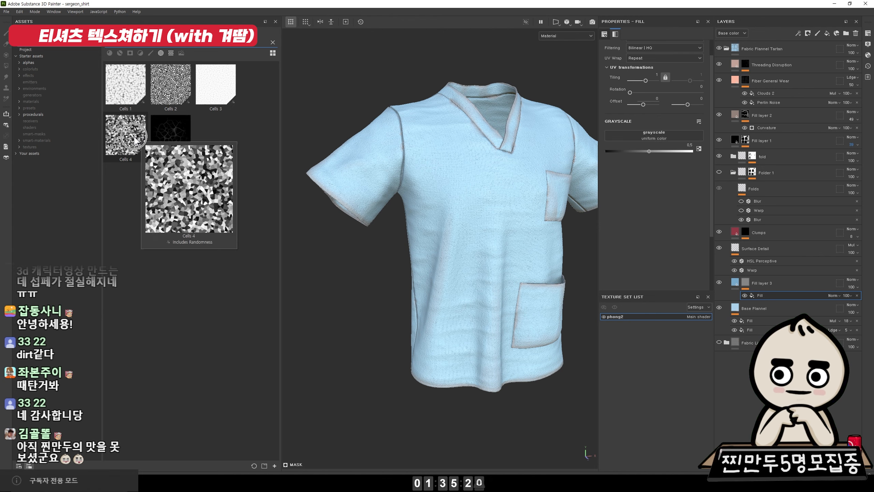
drag(134, 138, 651, 141)
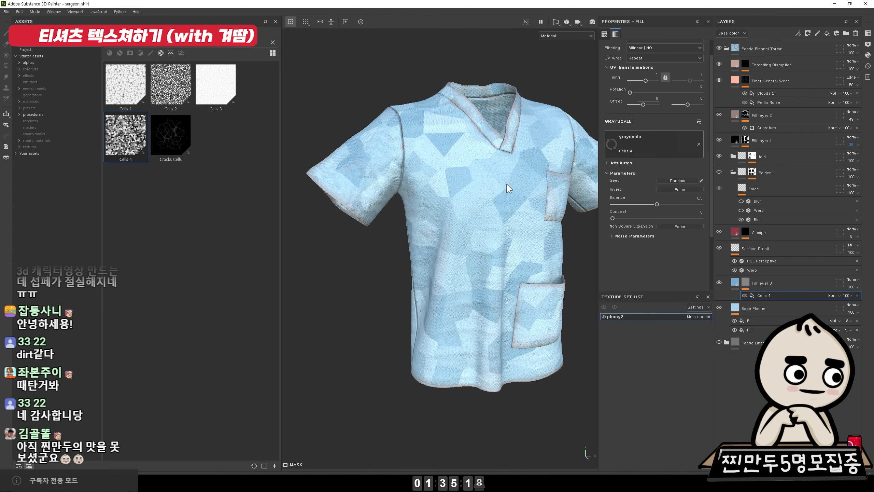
Raise the Cells 4 mask tiling to about 17 for a fine mottled pattern across the shirt
alt+drag(509, 188, 424, 203)
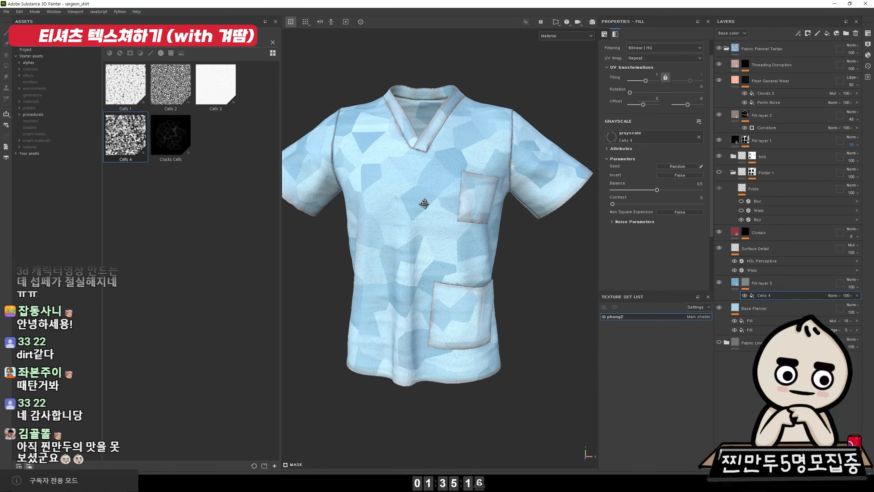
drag(646, 80, 649, 78)
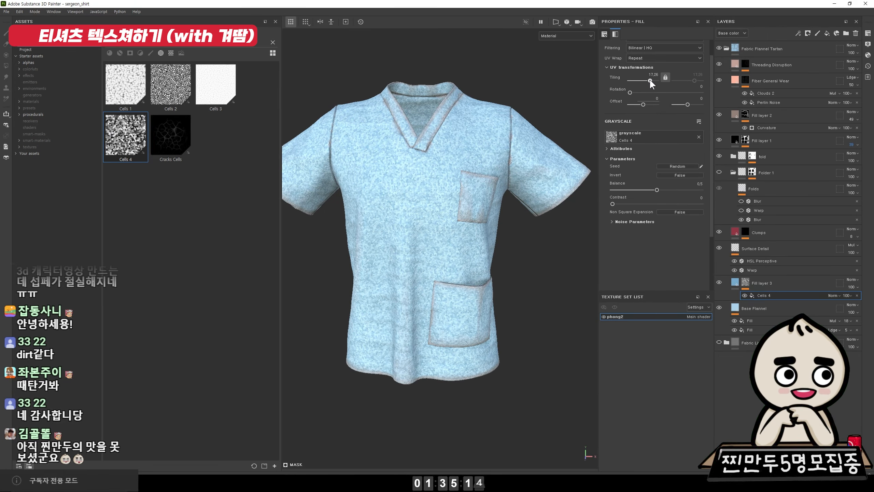
alt+drag(477, 150, 520, 155)
alt+right_drag(519, 155, 549, 311)
alt+middle_drag(468, 172, 523, 141)
alt+right_drag(523, 141, 479, 220)
alt+drag(478, 220, 492, 171)
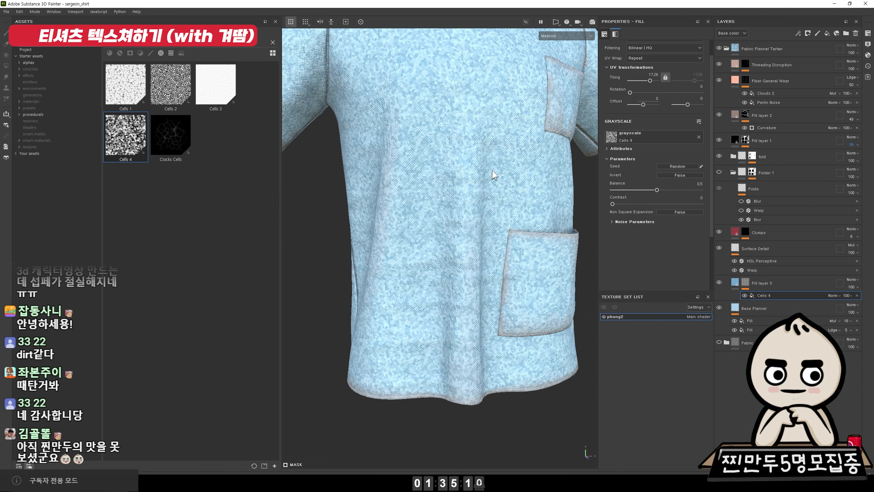
alt+middle_drag(492, 170, 513, 243)
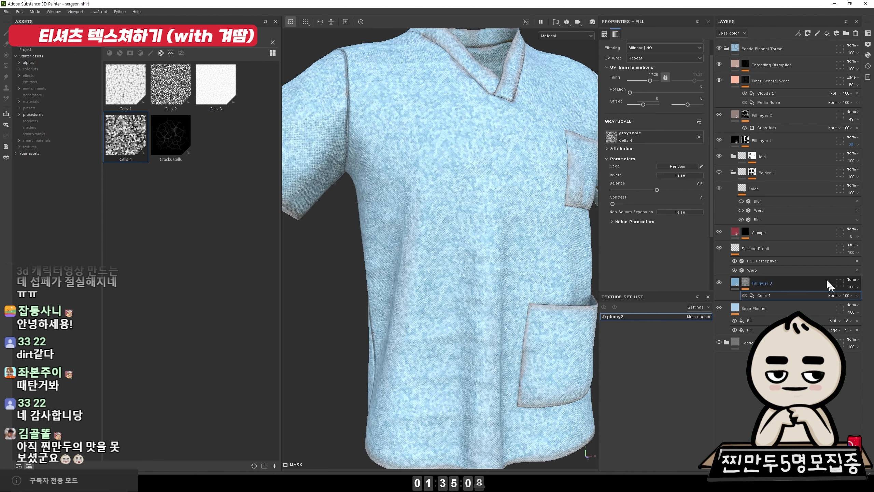
Lower the opacity of the mottled blue fill layer to 37
click(851, 287)
drag(869, 304, 848, 299)
alt+right_drag(501, 247, 383, 191)
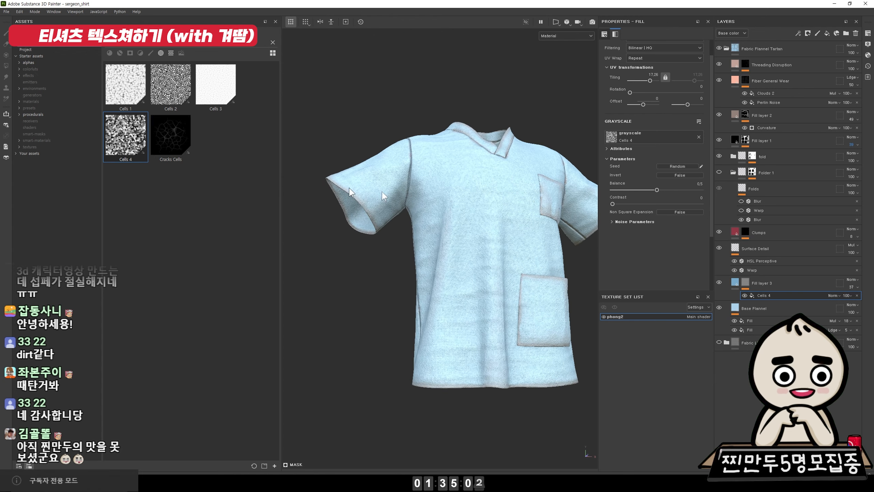
Examine the mottled color variation in the Base color channel view across the shirt's front, lower pocket and side
alt+drag(383, 192, 482, 230)
key(c)
alt+right_drag(481, 229, 794, 384)
alt+middle_drag(513, 196, 371, 110)
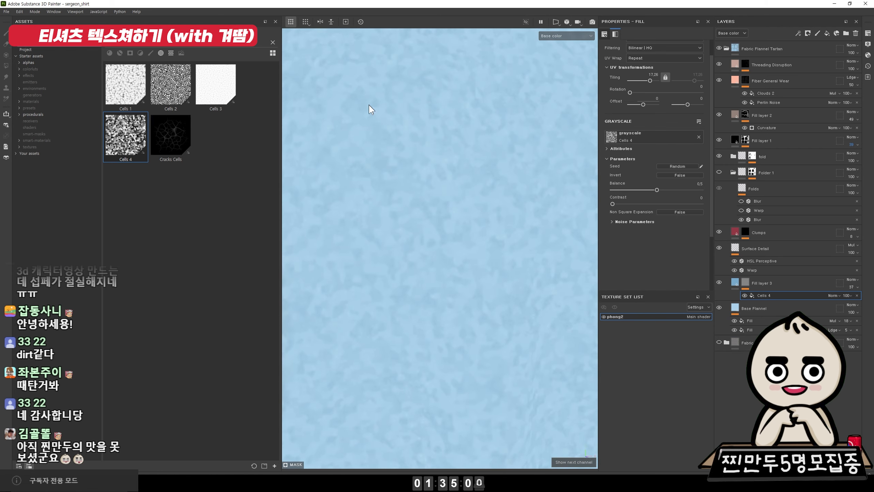
alt+middle_drag(509, 165, 455, 90)
alt+middle_drag(474, 168, 438, 68)
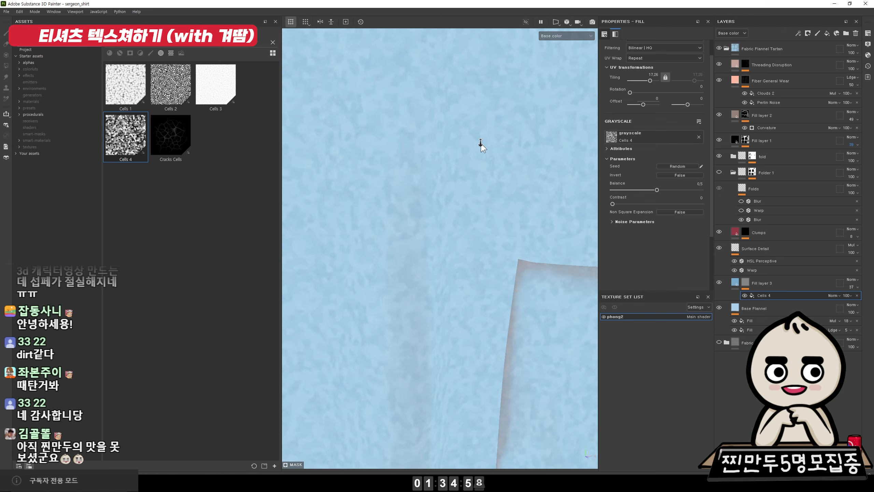
alt+right_drag(480, 142, 345, 164)
alt+drag(345, 163, 385, 92)
alt+drag(454, 184, 484, 148)
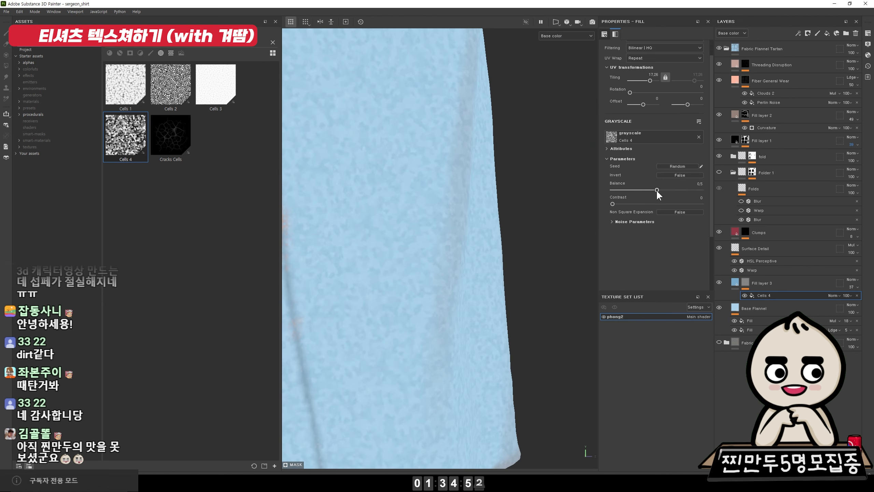
Set the Cells 4 balance to 0.39 and the fill layer's opacity to 21, and return to the Material view
mouse_move(656, 190)
mouse_down()
mouse_move(614, 188)
mouse_move(713, 186)
mouse_move(646, 190)
mouse_up()
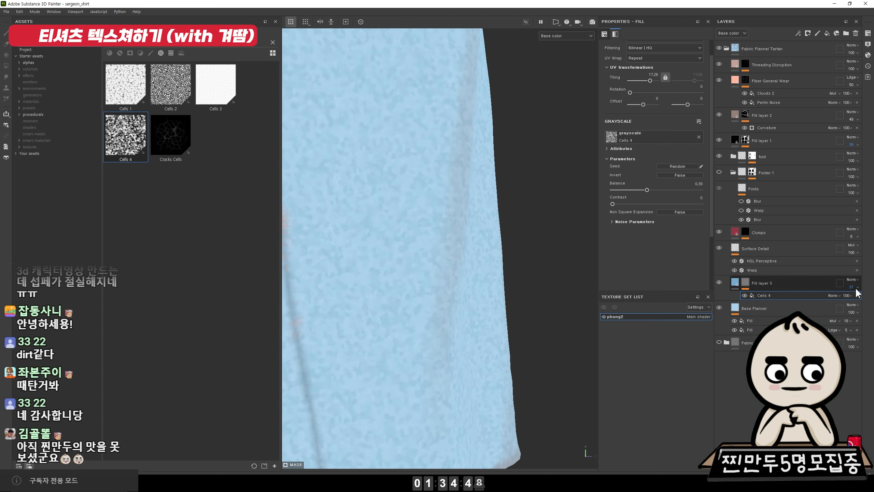
drag(856, 291, 702, 285)
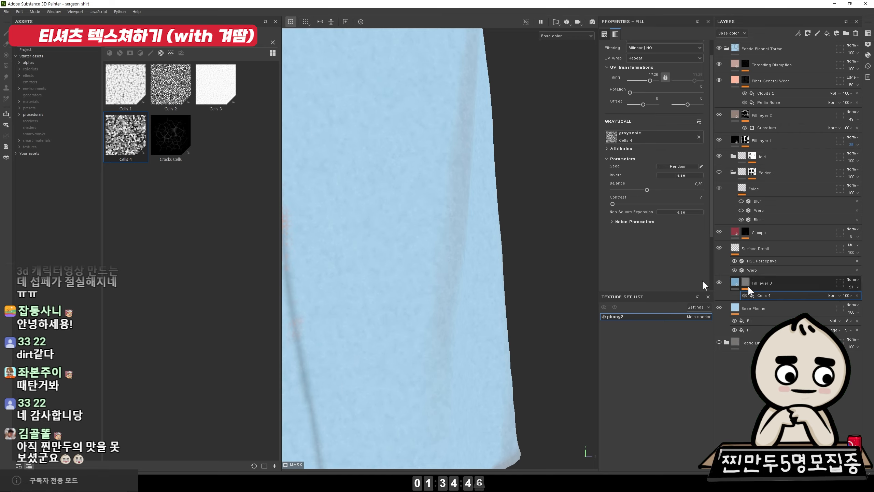
scroll(390, 193, down, 5)
key(m)
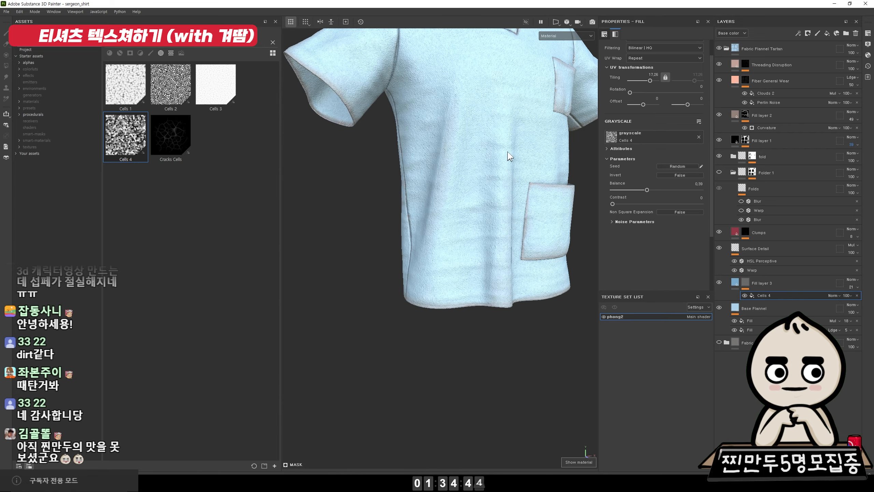
key(f)
scroll(399, 269, up, 4)
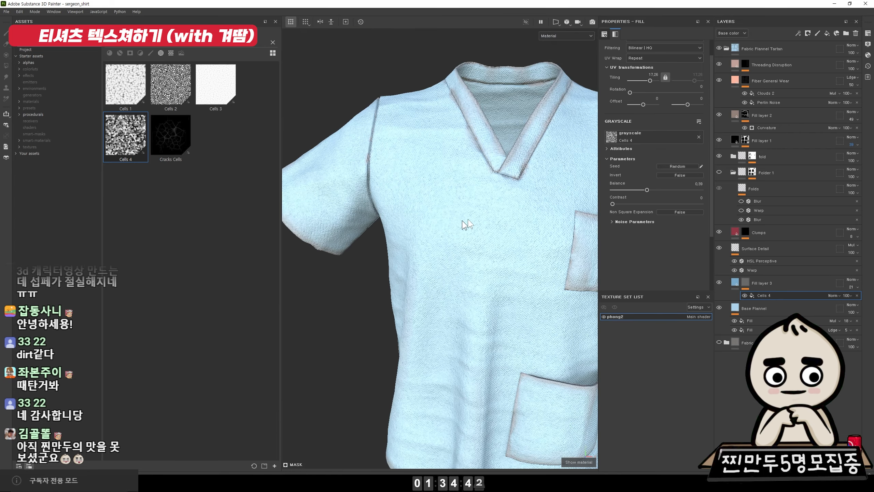
Add a fill layer directly above Threading Disruption and search the assets for a flakes texture
click(809, 66)
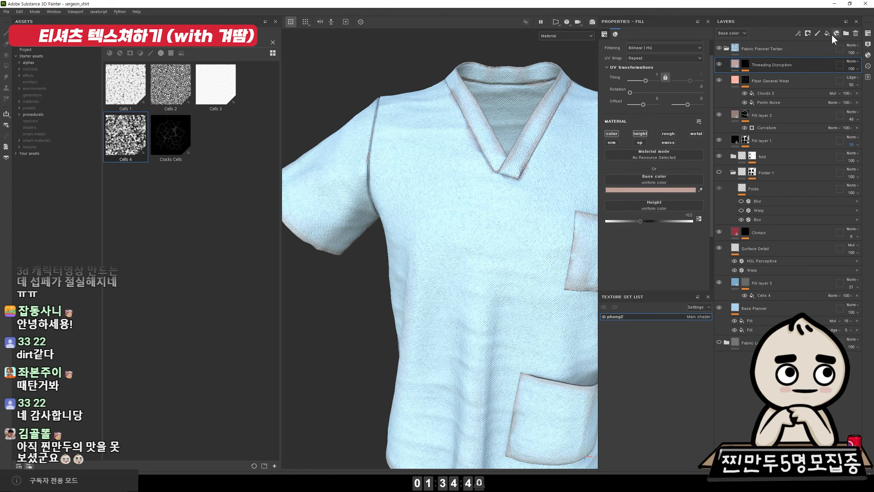
click(836, 34)
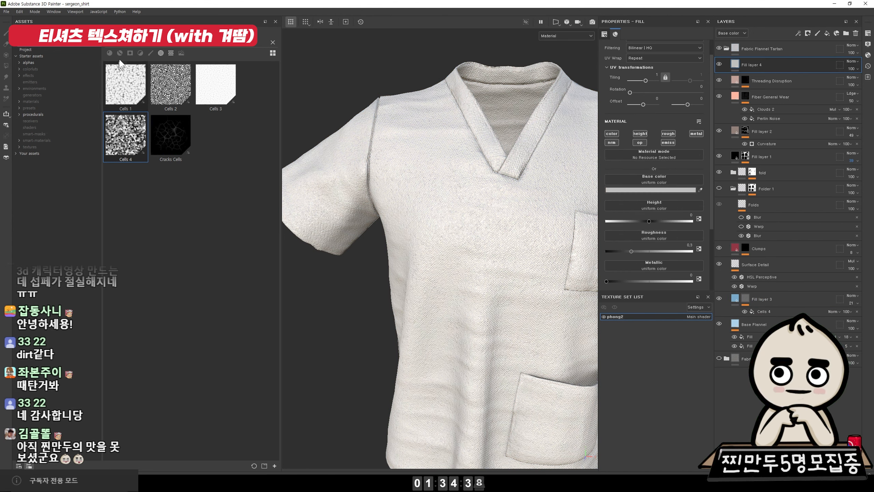
click(120, 44)
key(ctrl+a)
key(BackSpace)
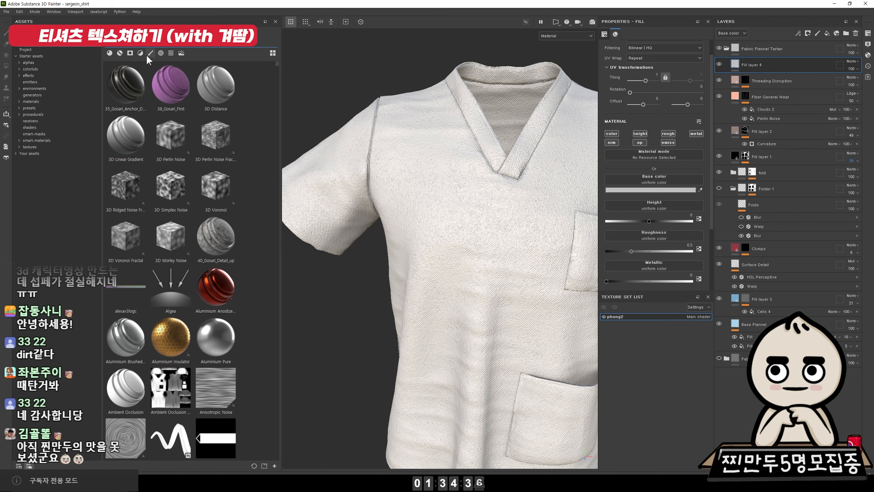
text(flake)
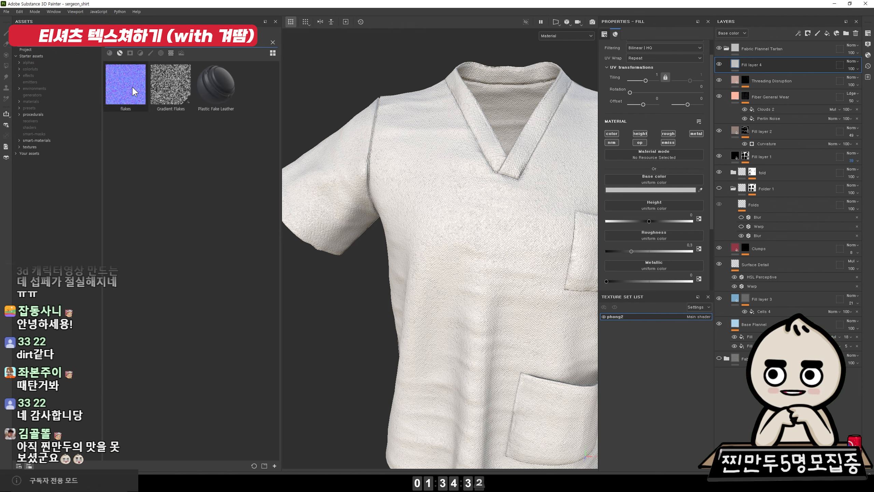
mouse_move(132, 86)
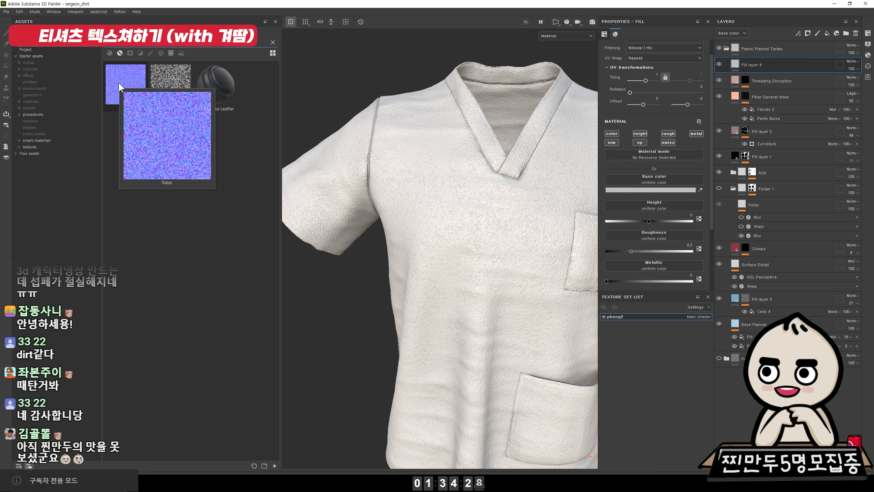
key(BackSpace)
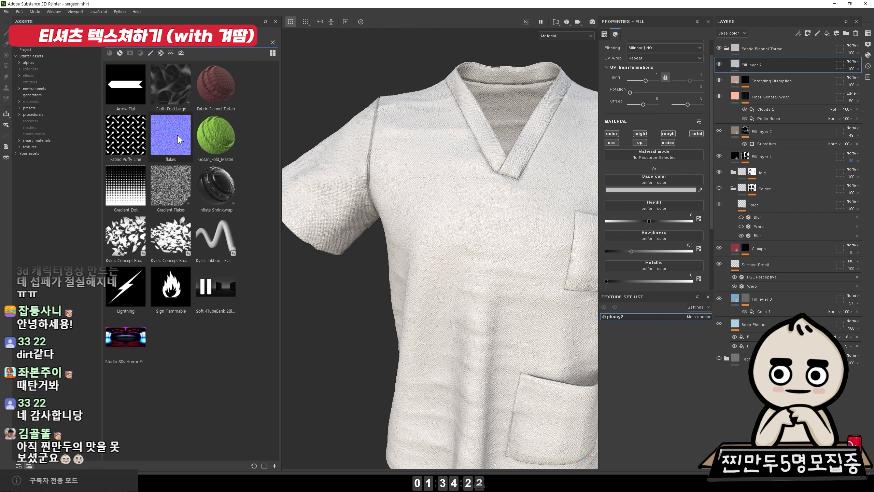
Apply the flakes texture to the new fill layer's base color only and raise its tiling to a fine speckle
mouse_move(178, 139)
drag(178, 139, 653, 180)
alt+drag(518, 203, 536, 199)
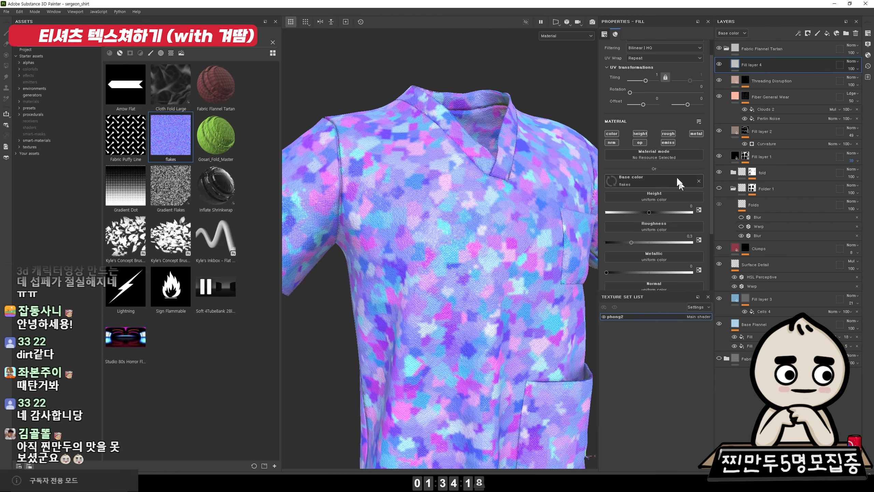
click(612, 134)
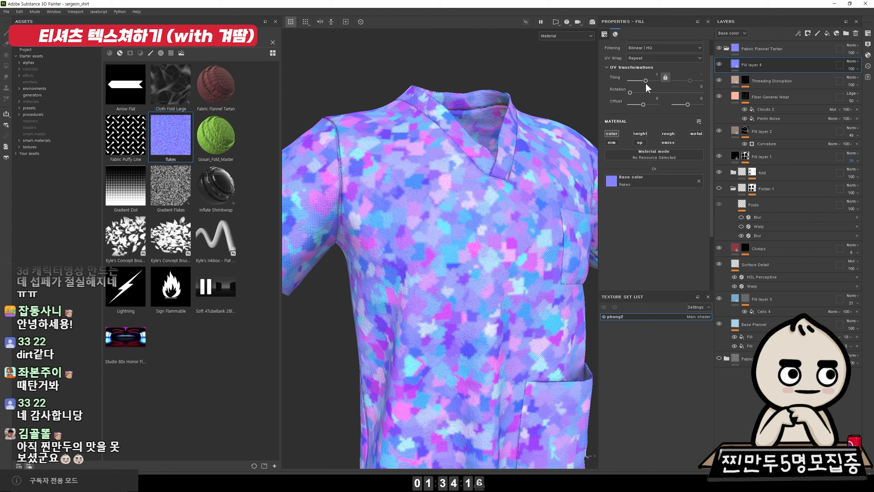
drag(647, 81, 649, 80)
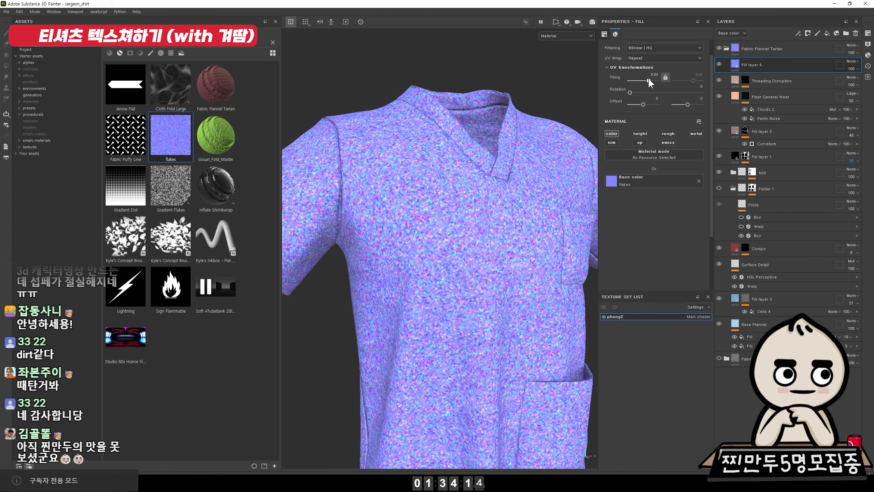
Try different blending modes on the flakes fill layer and settle on Overlay
click(854, 63)
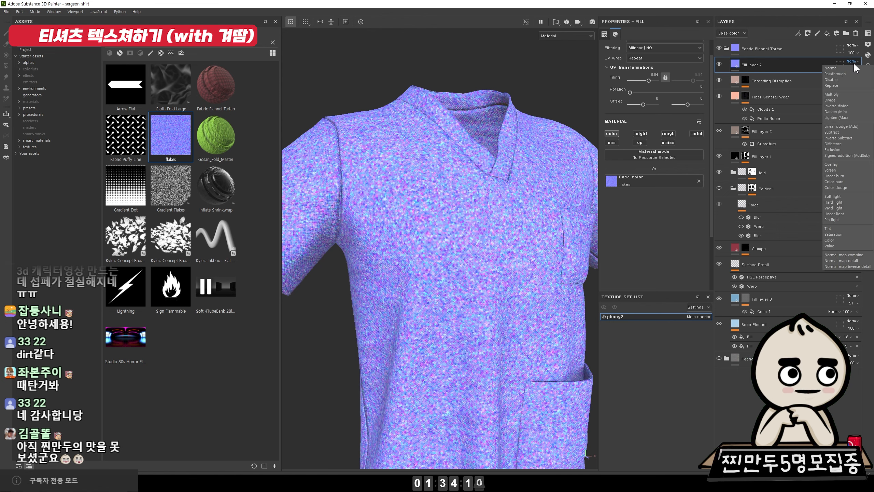
click(853, 62)
scroll(853, 62, down, 3)
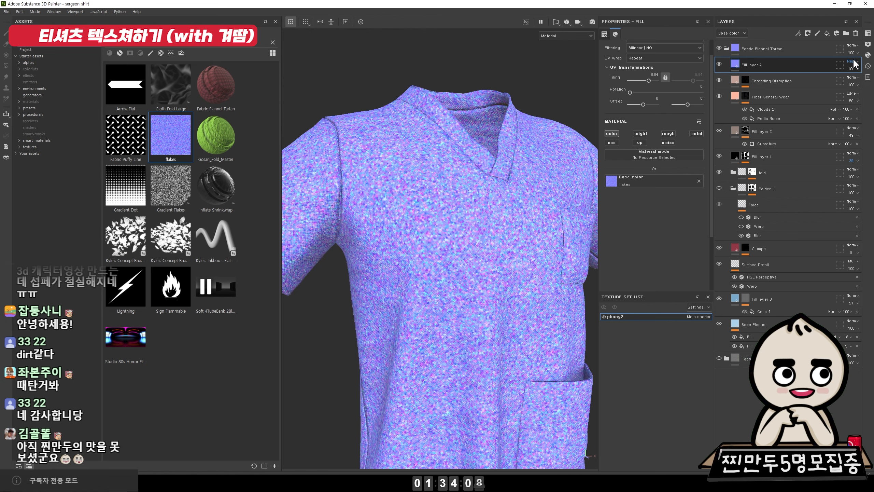
scroll(853, 64, down, 2)
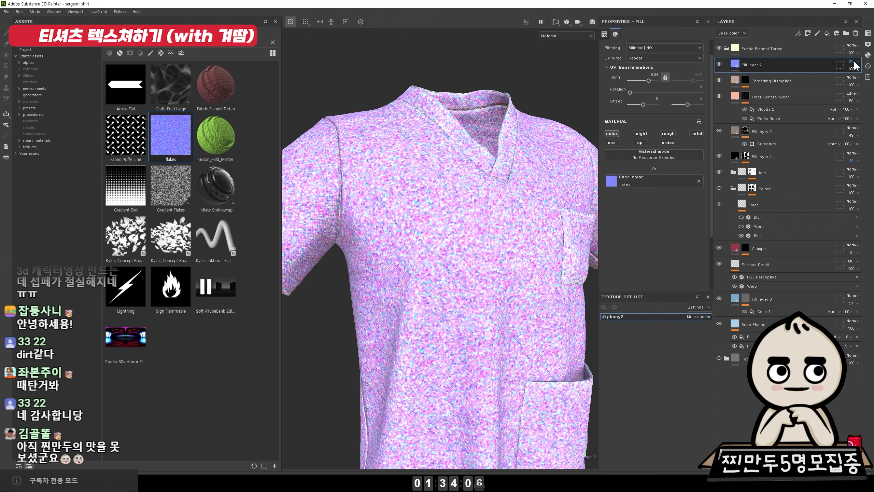
scroll(854, 65, down, 3)
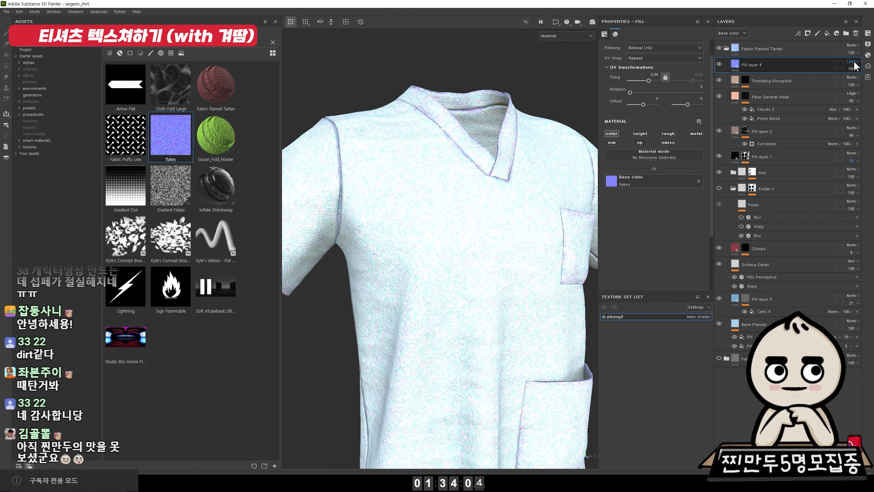
scroll(854, 66, down, 2)
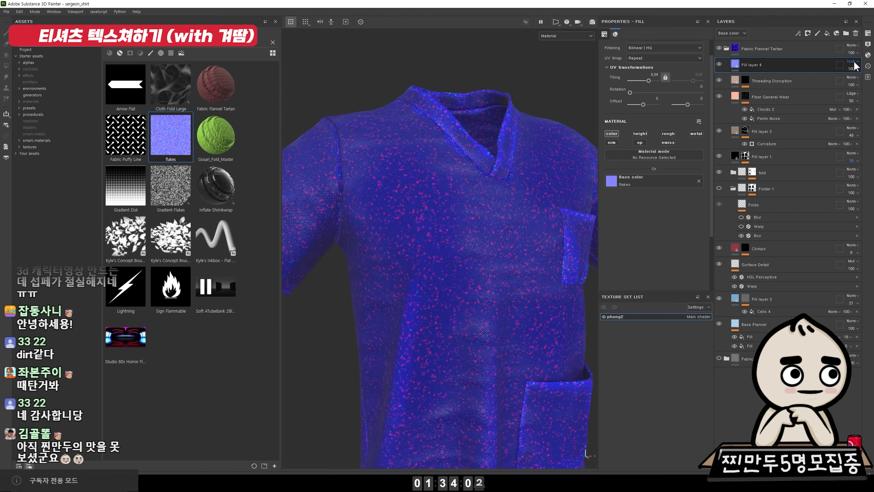
scroll(854, 66, down, 4)
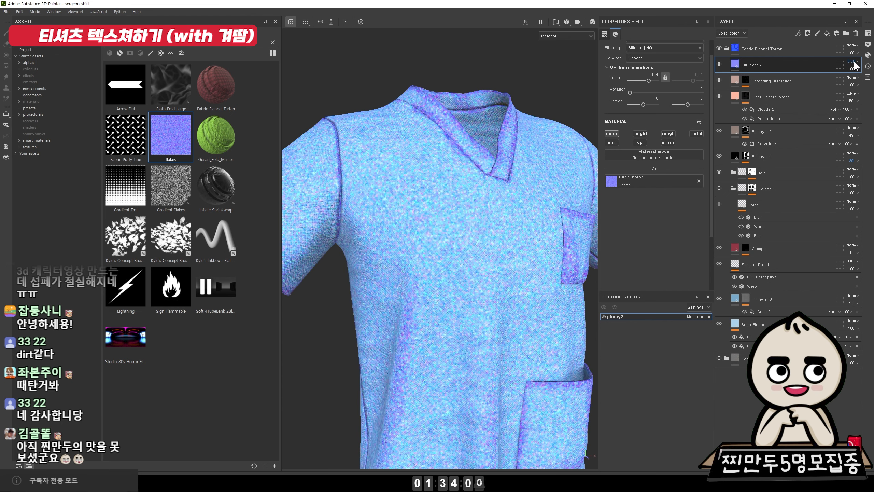
scroll(854, 66, down, 3)
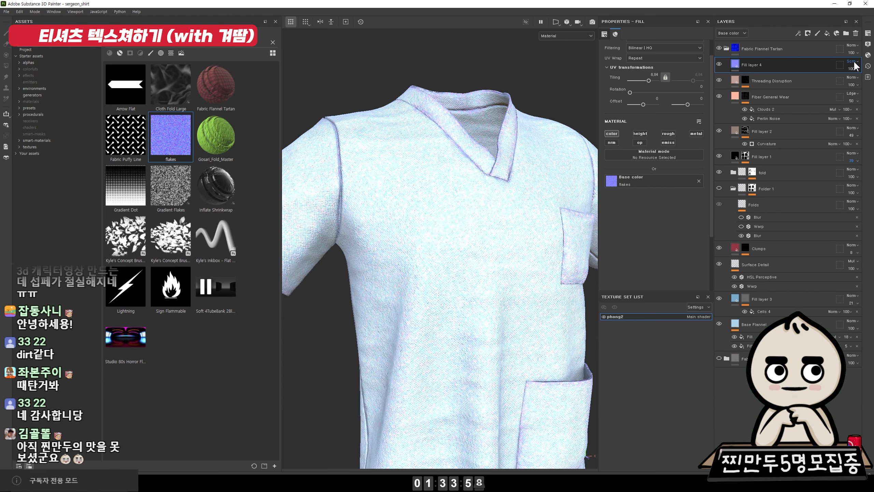
scroll(854, 62, up, 1)
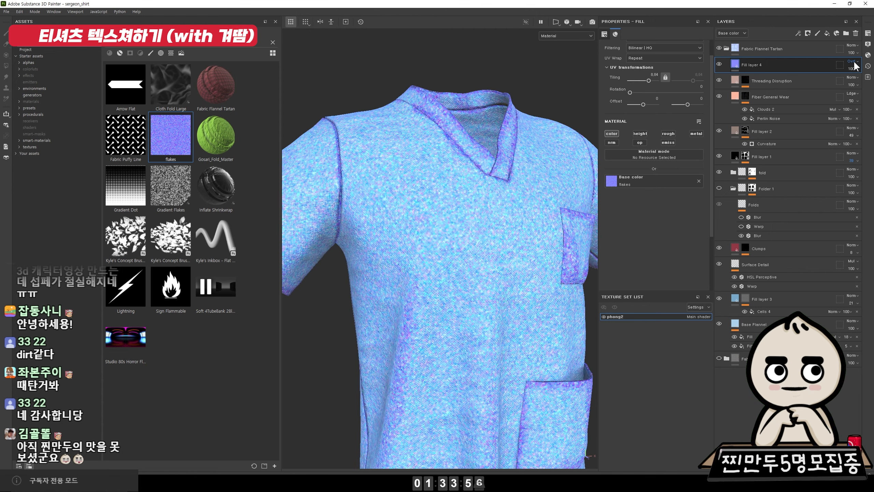
alt+drag(502, 118, 535, 130)
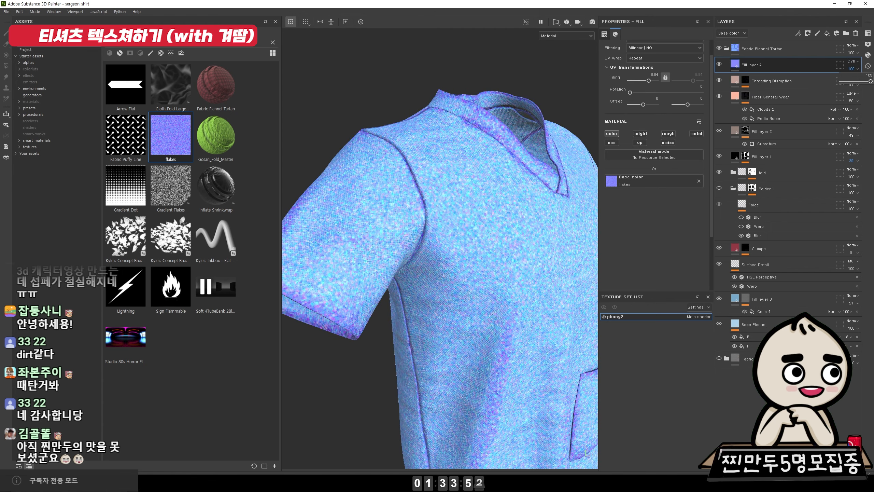
Lower the flakes fill layer's opacity, trying 10 and settling on 20
click(871, 78)
text(10)
key(Return)
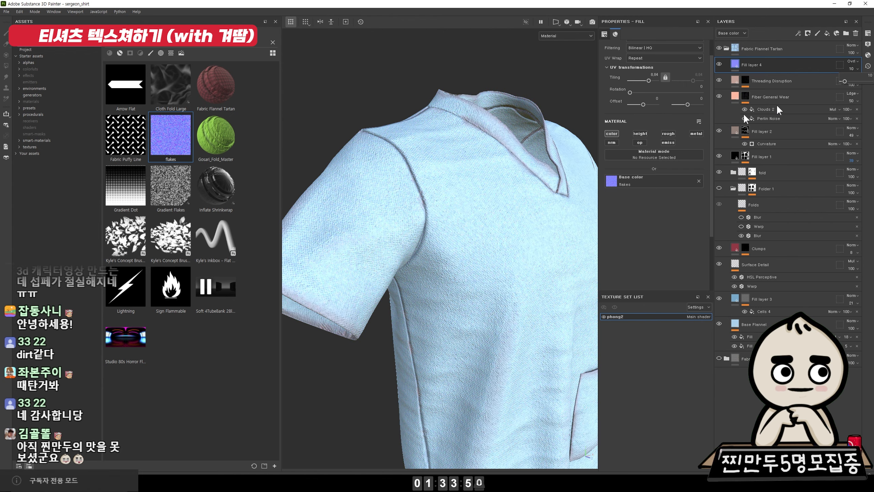
alt+drag(497, 195, 433, 112)
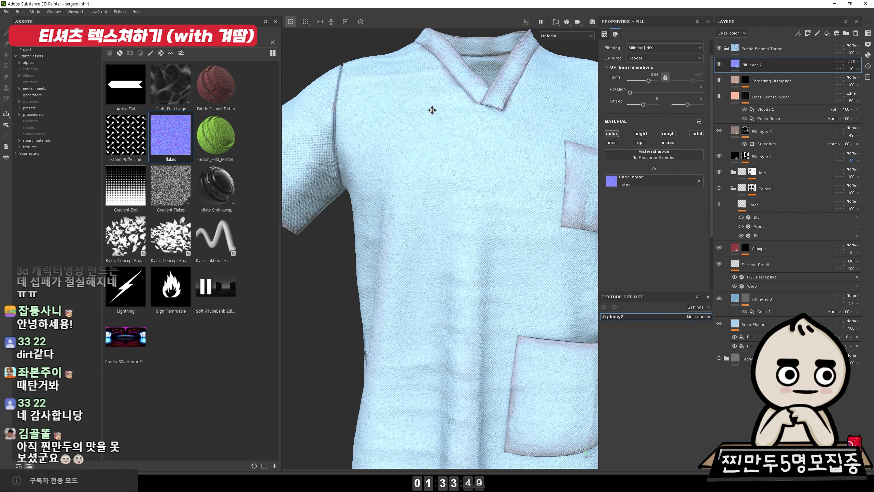
click(851, 69)
click(867, 67)
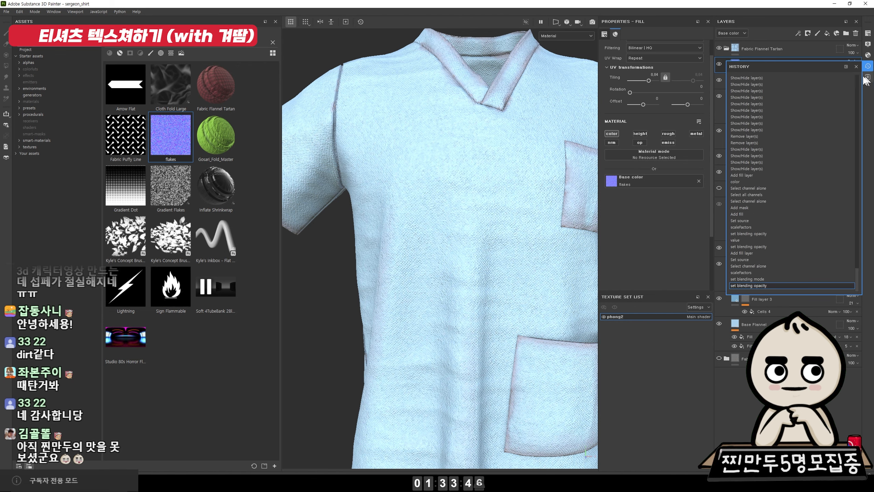
click(843, 67)
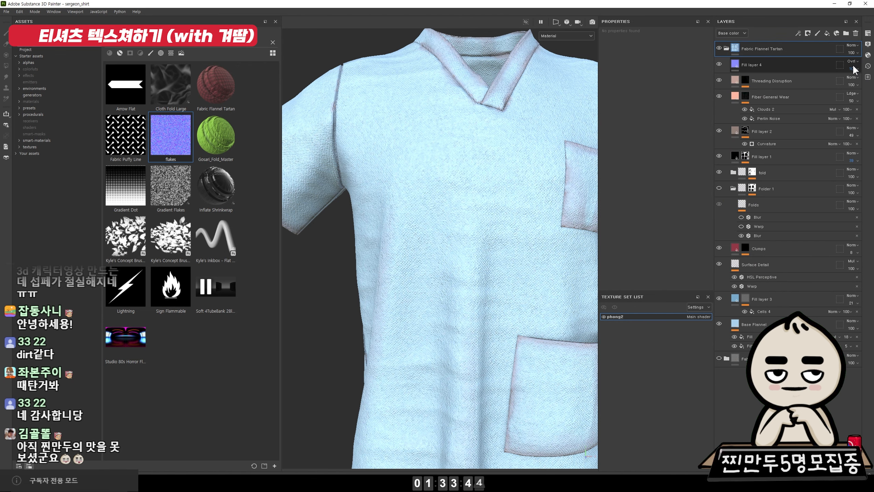
double_click(870, 77)
text(20)
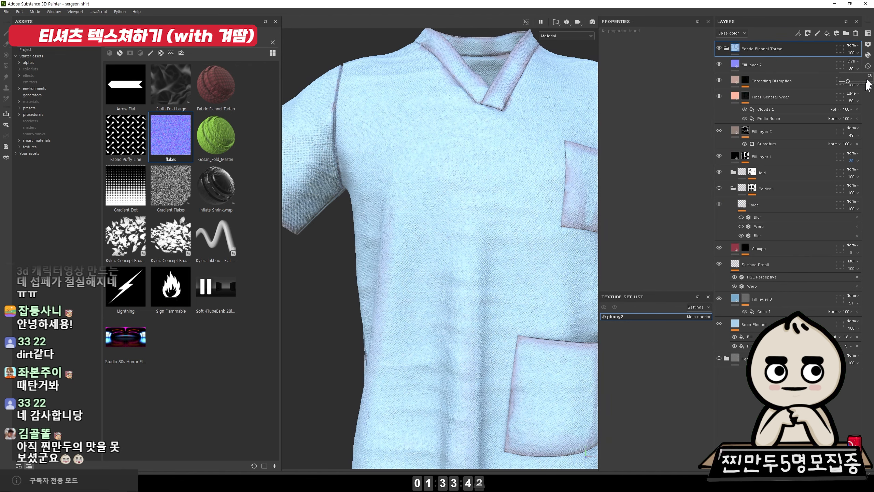
Compare the flakes layer on and off in the Base color view, then move it between Surface Detail and Fill layer 3
scroll(503, 185, down, 4)
alt+drag(481, 190, 496, 175)
key(c)
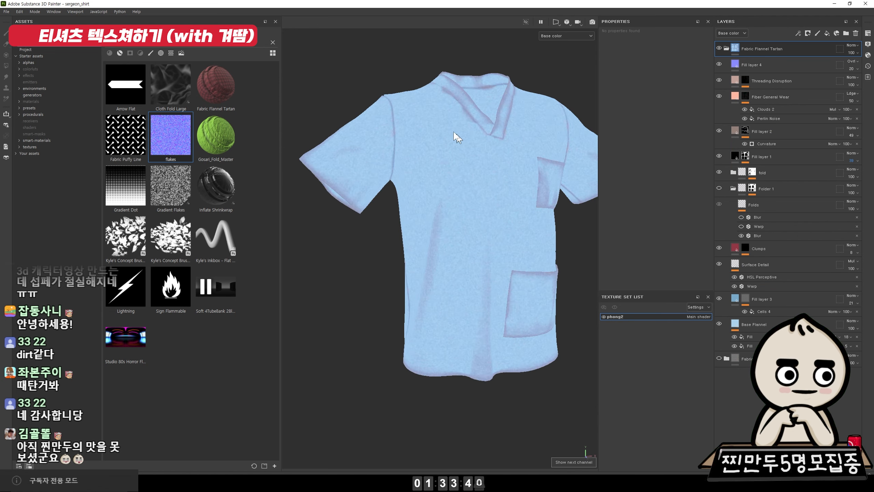
scroll(458, 124, up, 7)
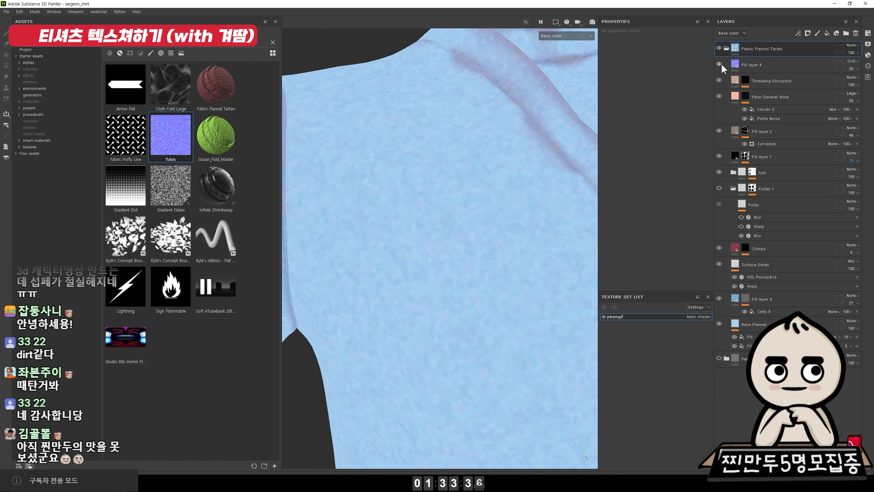
click(720, 64)
click(719, 64)
drag(750, 66, 772, 287)
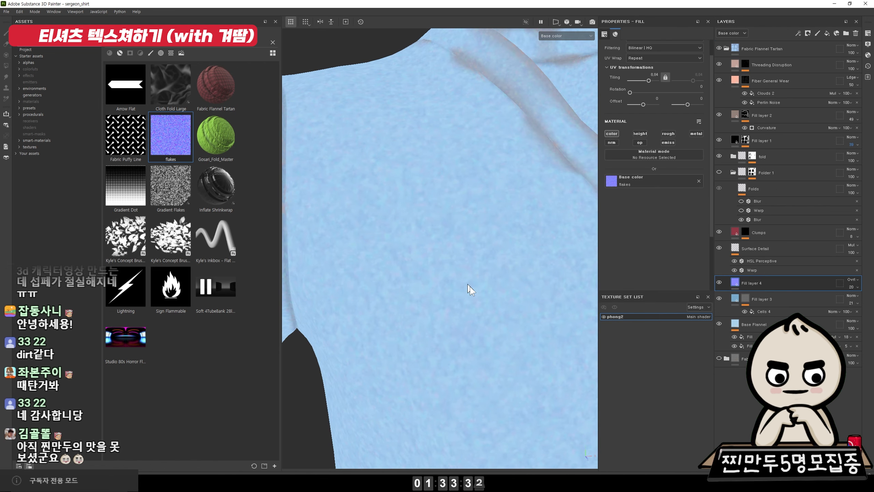
Examine the flakes color variation up close in Base color, then around the collar and chest pocket in the Material view
alt+right_drag(470, 286, 270, 237)
alt+drag(475, 237, 497, 265)
key(m)
alt+right_drag(525, 269, 298, 246)
alt+middle_drag(459, 242, 423, 182)
alt+drag(509, 169, 464, 160)
alt+right_drag(465, 160, 526, 285)
alt+drag(526, 286, 445, 304)
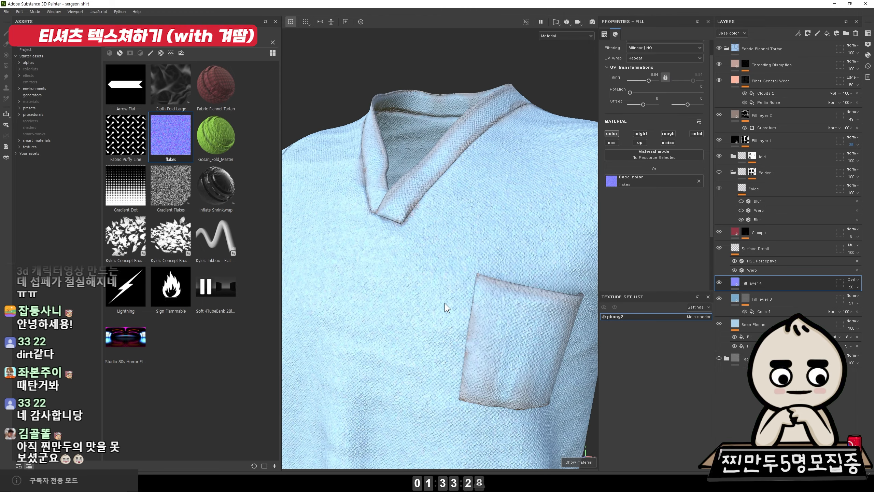
alt+right_drag(445, 304, 482, 299)
alt+drag(522, 287, 543, 283)
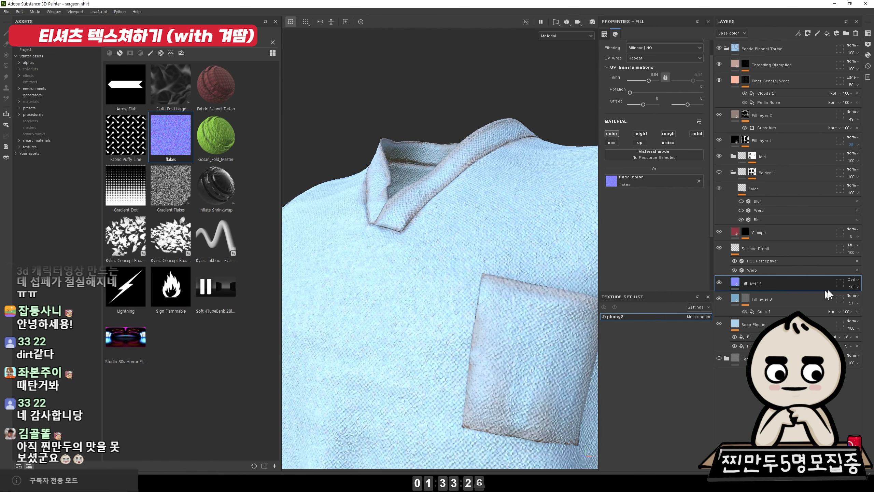
Compare the shirt with the flakes fill layer hidden and shown, and leave the layer visible
click(717, 298)
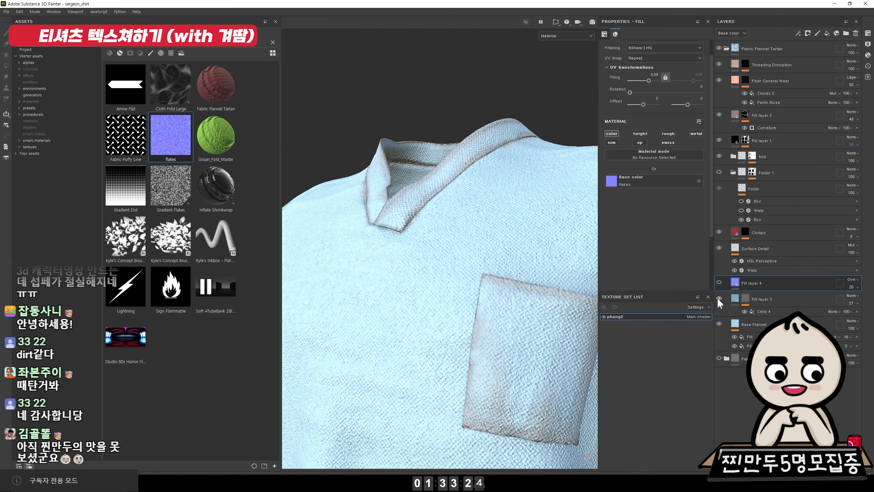
click(718, 283)
alt+right_drag(500, 258, 509, 215)
alt+drag(509, 215, 556, 281)
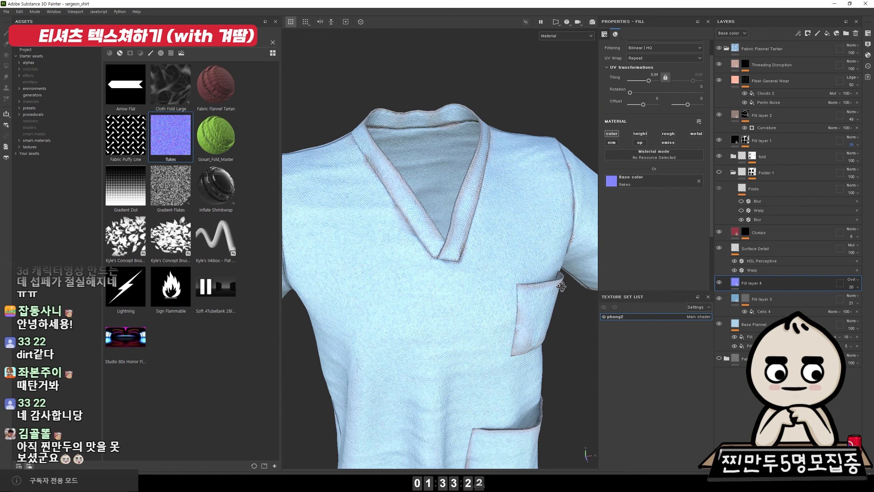
alt+right_drag(548, 277, 568, 255)
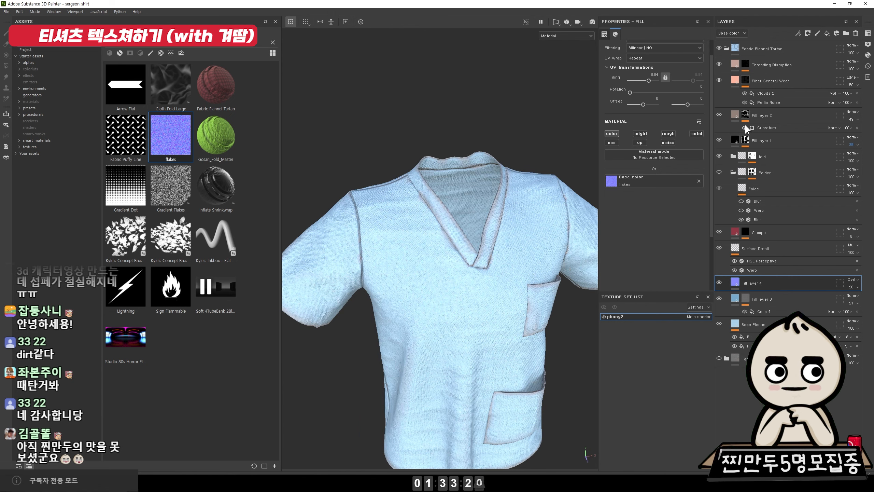
Reduce the opacity of Fill layer 2, the curvature-masked edge wear, to 37 and check the shirt's collar and pocket edges
click(759, 129)
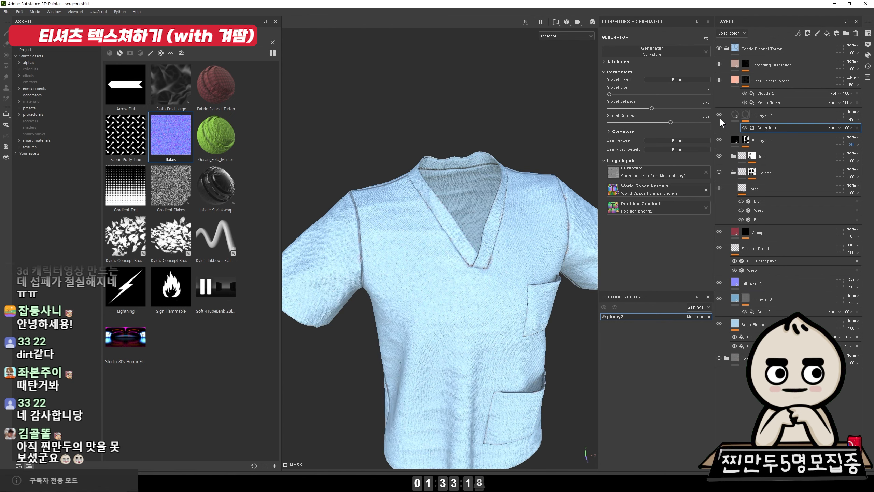
drag(850, 120, 847, 121)
alt+right_drag(516, 281, 482, 269)
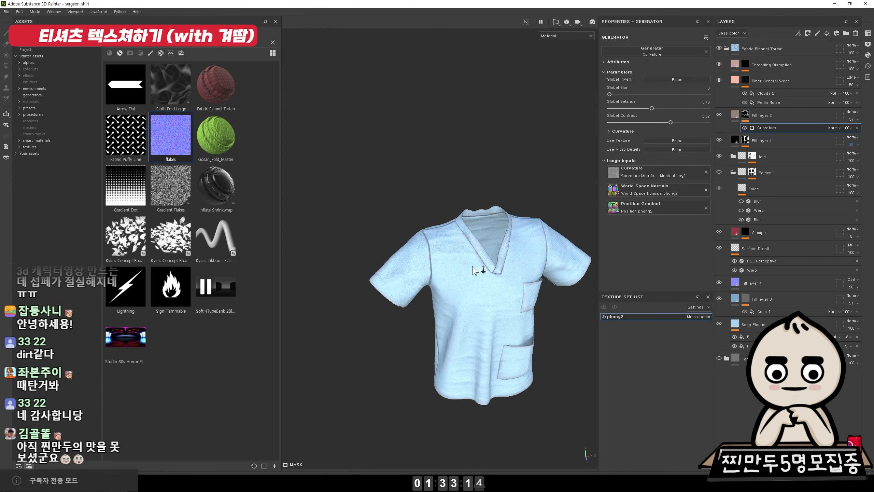
alt+drag(481, 269, 399, 261)
alt+right_drag(399, 261, 515, 332)
alt+drag(515, 331, 540, 256)
mouse_move(540, 256)
alt+right_down()
mouse_move(556, 311)
mouse_move(544, 271)
alt+right_up()
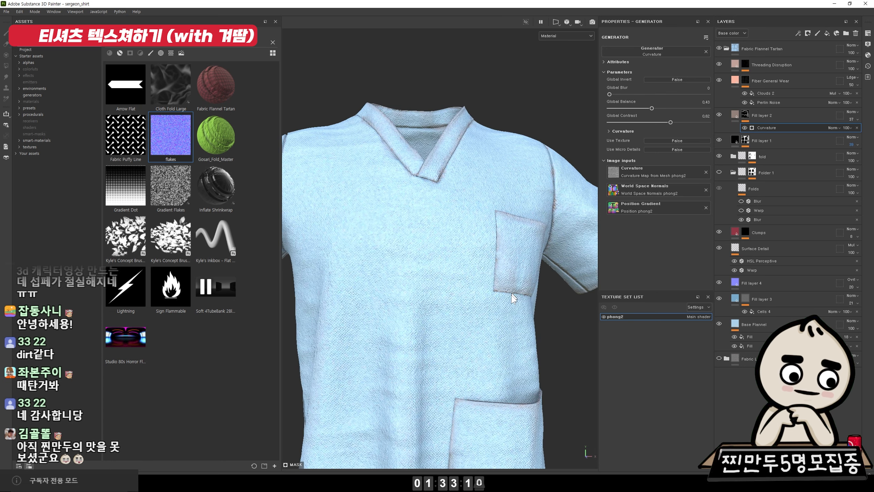
scroll(514, 294, down, 2)
scroll(516, 291, up, 3)
scroll(516, 291, down, 3)
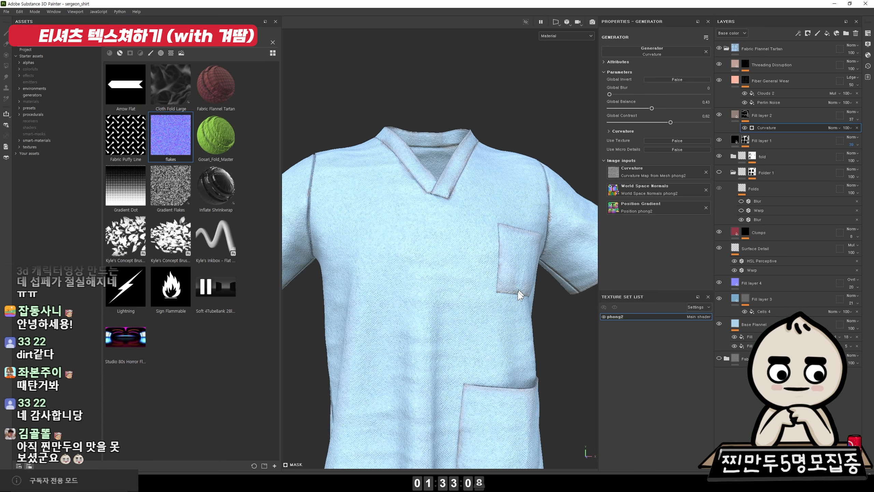
Examine the softened edge wear around the shirt's collar, pockets, sleeve seams and side, with Fill layer 2 selected
scroll(519, 291, up, 3)
scroll(443, 252, down, 2)
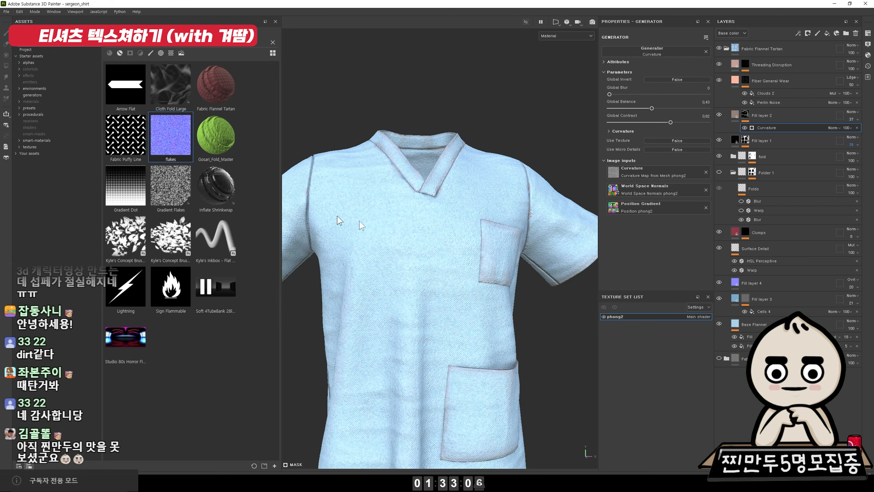
alt+drag(337, 220, 461, 245)
alt+middle_drag(461, 245, 591, 221)
alt+drag(494, 216, 509, 215)
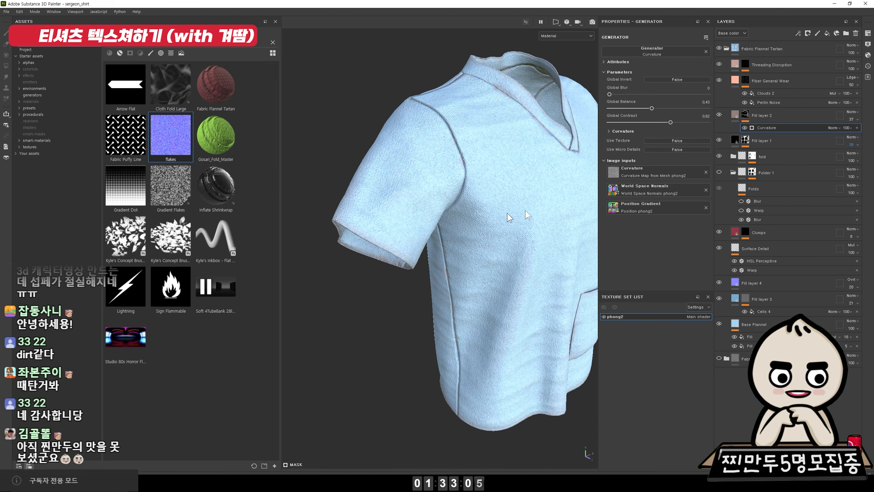
click(734, 115)
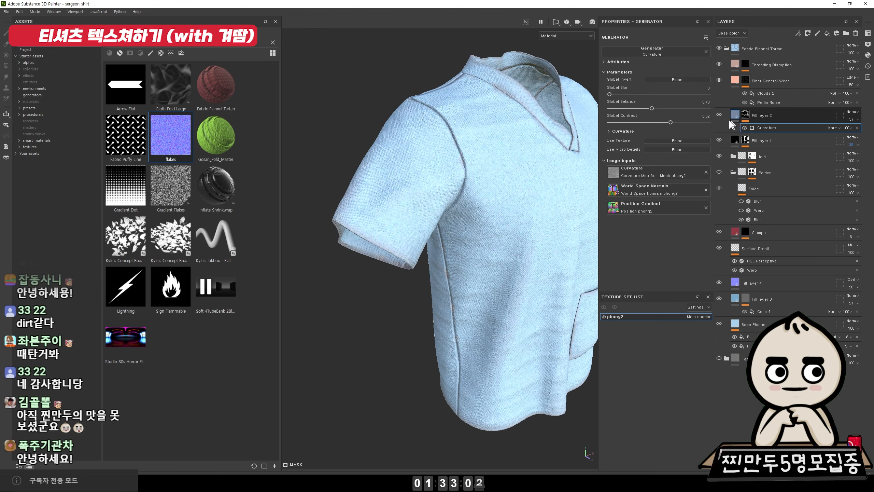
alt+drag(527, 164, 423, 163)
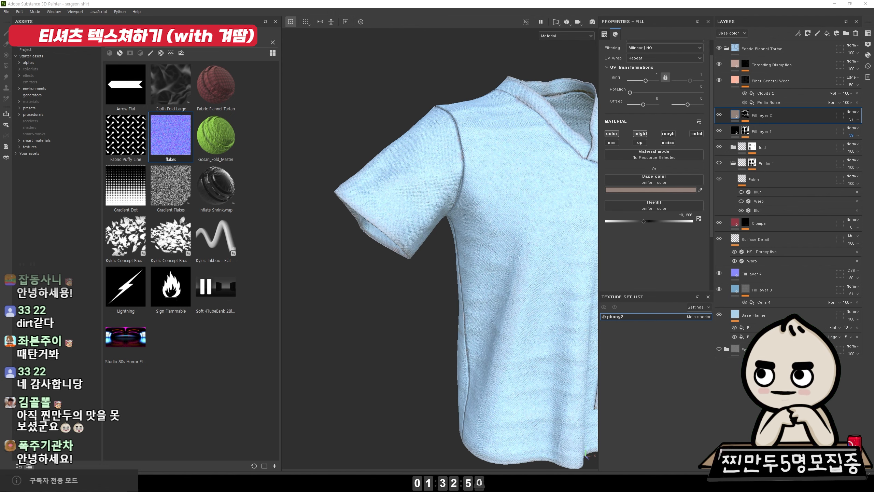
alt+drag(289, 172, 374, 203)
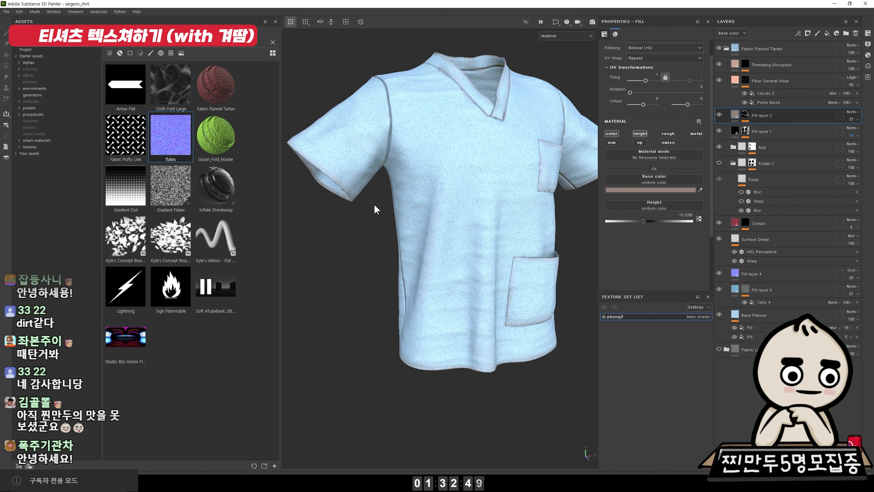
Add a fill layer above Threading Disruption with a black mask driven by a Dirt generator
click(786, 62)
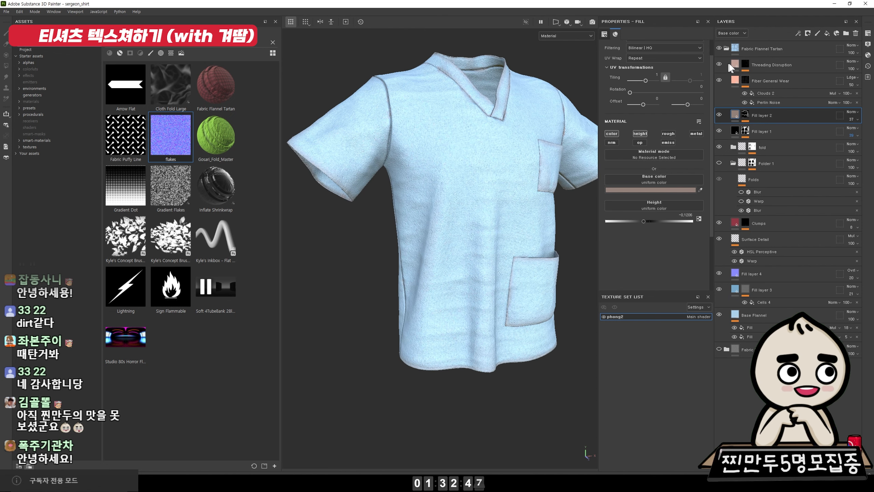
click(826, 33)
right_click(751, 66)
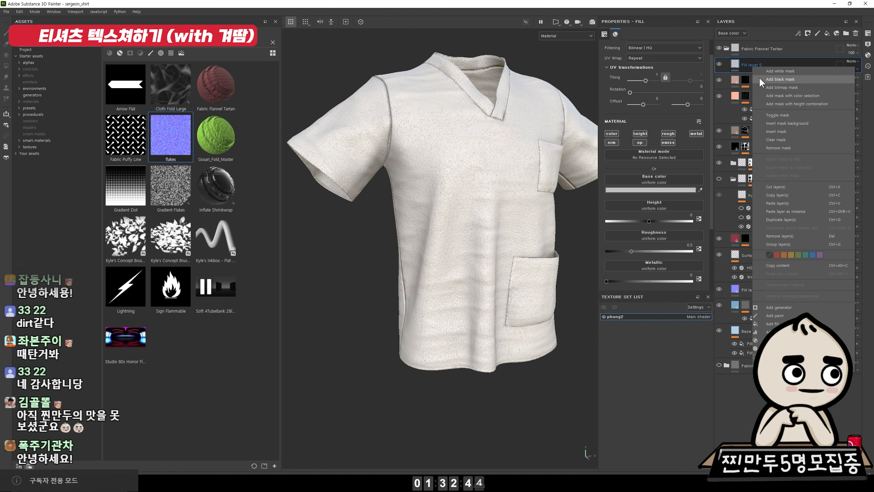
click(759, 79)
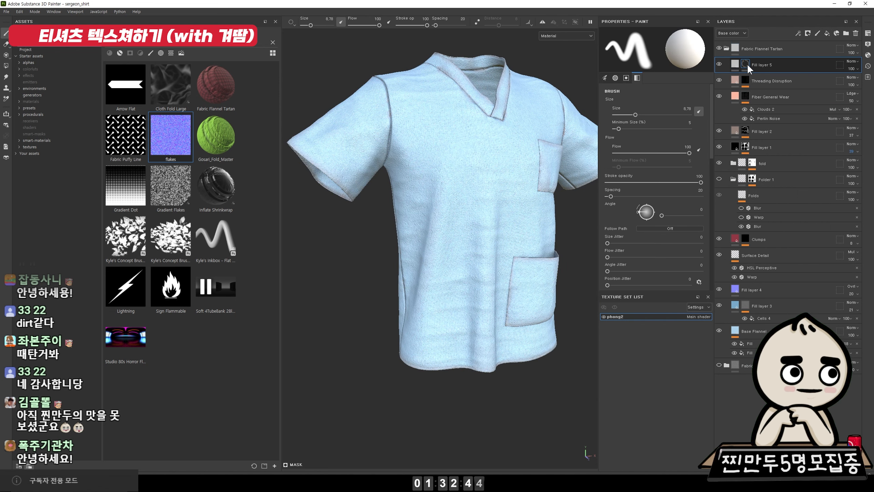
click(799, 278)
click(671, 53)
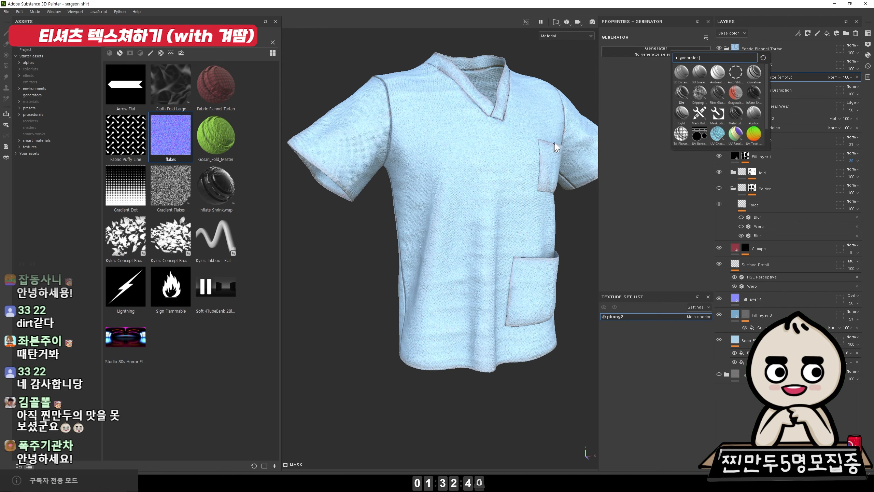
click(682, 91)
click(673, 53)
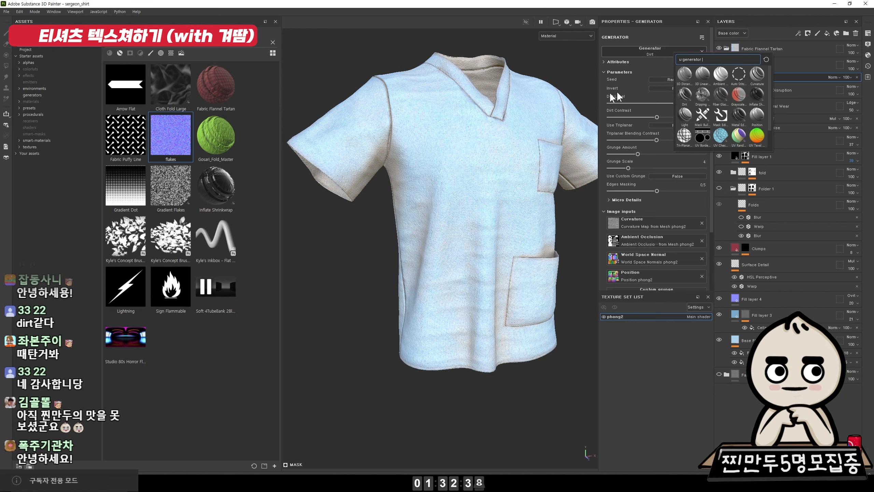
click(573, 68)
Set the Dirt generator's Invert option to True and check the wear coverage across the shirt's front and shoulder
alt+drag(574, 73, 435, 114)
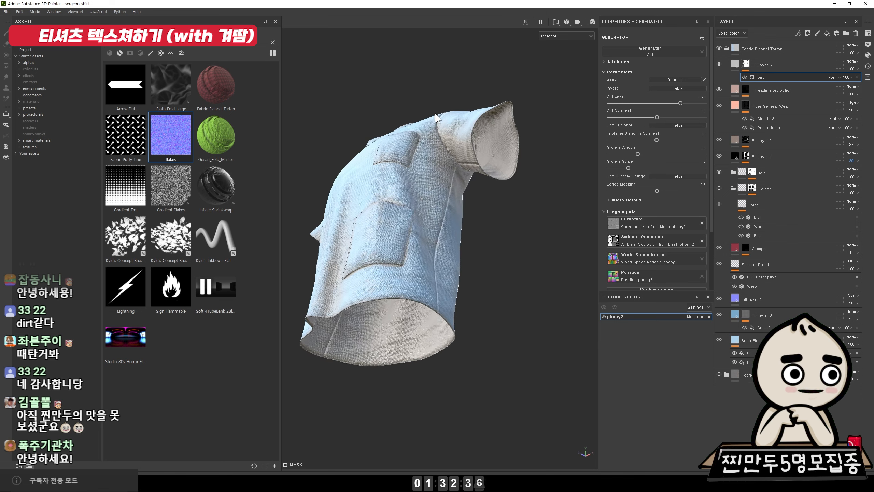
scroll(499, 153, up, 3)
alt+drag(505, 196, 560, 134)
click(669, 87)
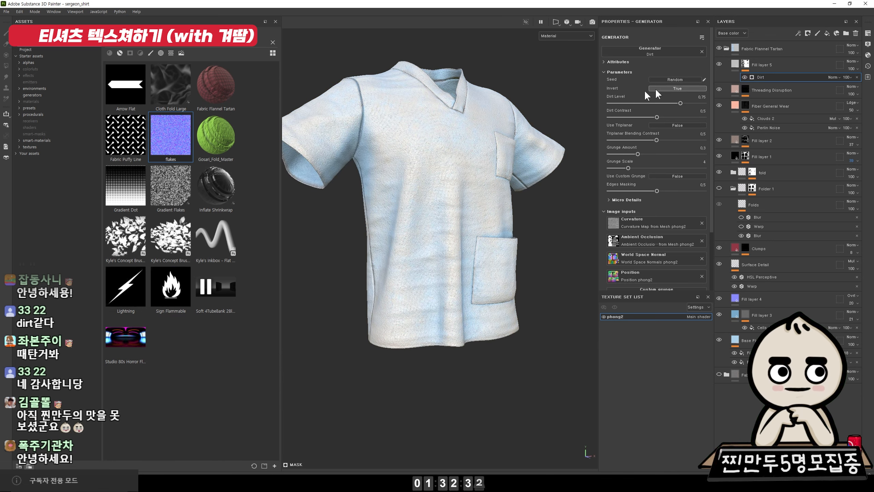
alt+drag(508, 107, 530, 138)
alt+right_drag(531, 139, 463, 193)
alt+middle_drag(463, 193, 491, 138)
alt+drag(492, 138, 465, 165)
alt+middle_drag(465, 166, 433, 265)
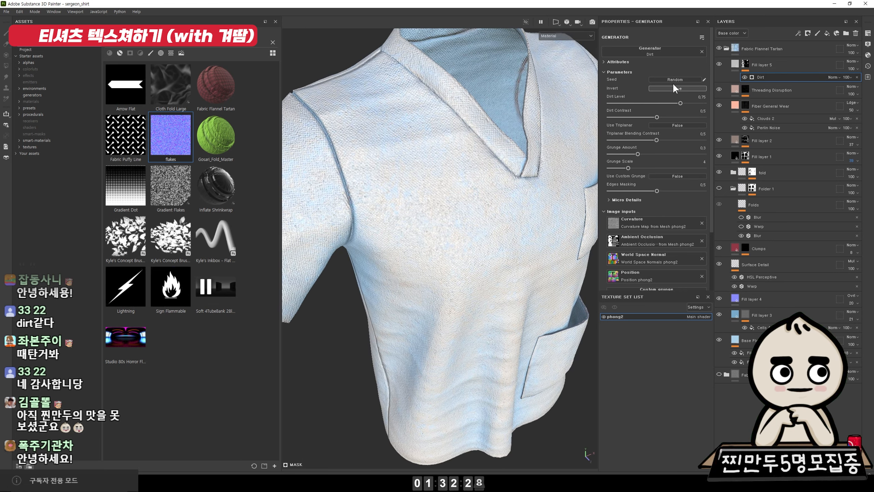
In Mask view, set the Dirt generator's contrast to 0.21 and level to 0.89, and return to the Material view
alt+click(746, 63)
alt+drag(485, 172, 499, 132)
alt+right_drag(499, 132, 393, 104)
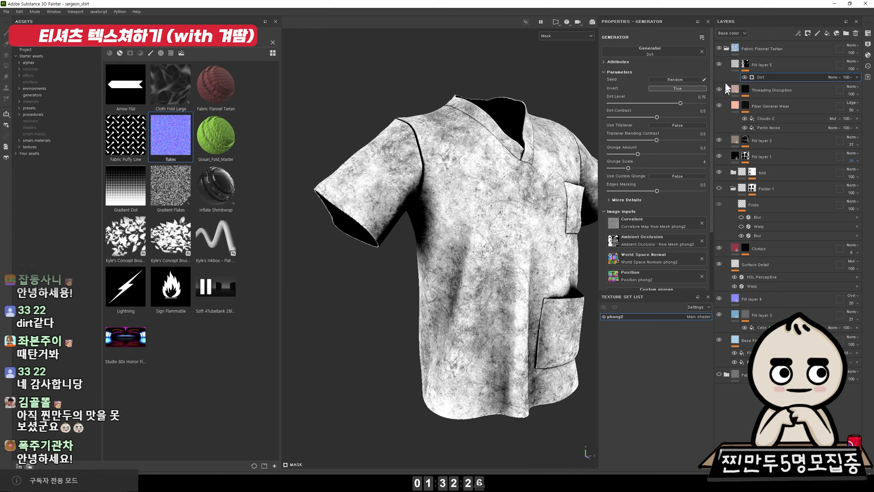
drag(657, 117, 629, 117)
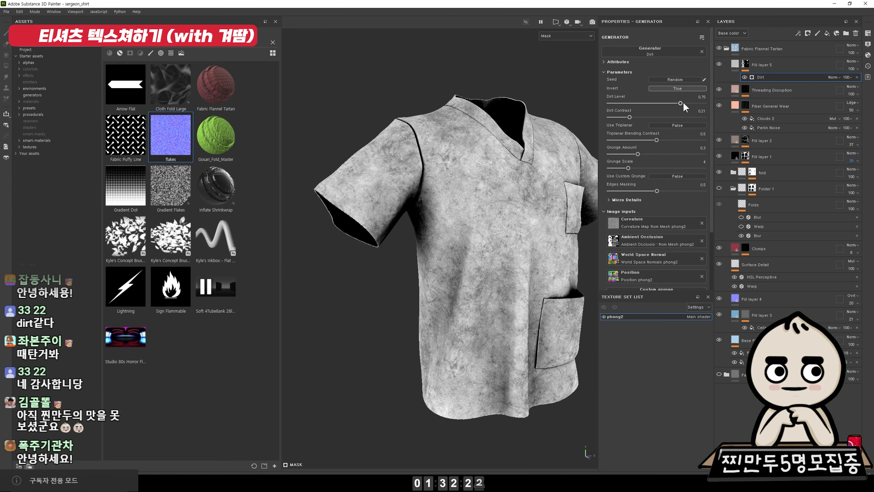
mouse_move(681, 103)
mouse_down()
mouse_move(655, 104)
mouse_move(693, 106)
mouse_up()
alt+drag(505, 114, 528, 120)
key(m)
alt+right_drag(529, 220, 571, 272)
alt+middle_drag(530, 261, 455, 122)
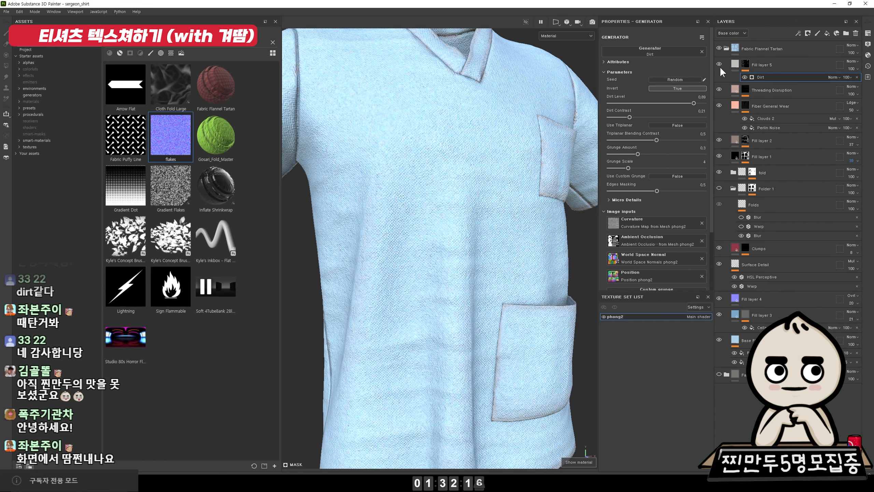
Limit Fill layer 5 to the color and roughness channels and set its roughness to 1
click(732, 65)
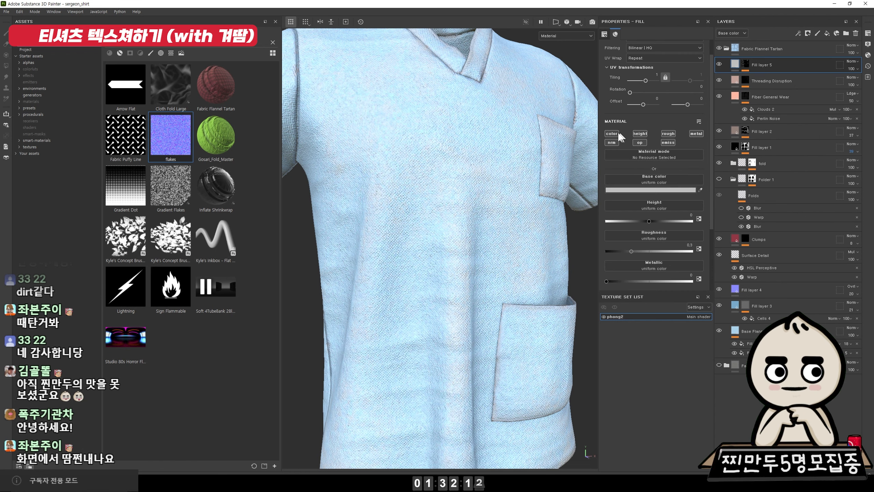
alt+click(607, 133)
click(668, 133)
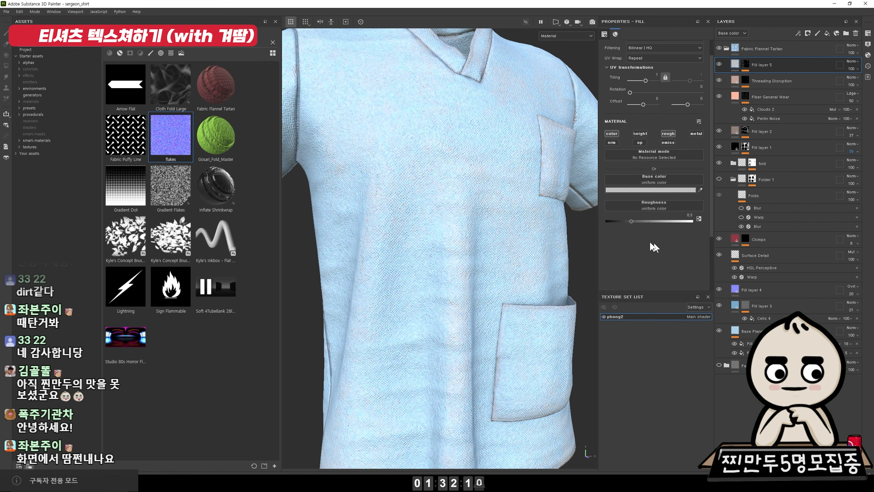
scroll(463, 190, down, 5)
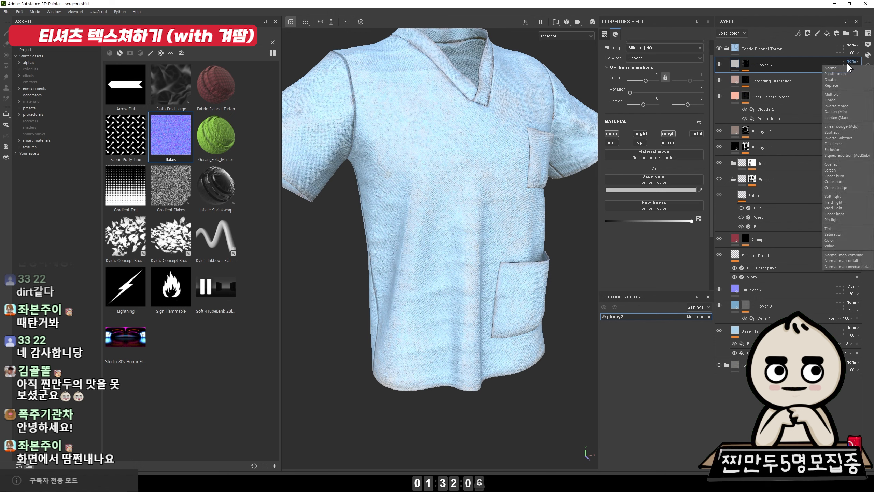
Try several blend modes on Fill layer 5, settle on Linear burn, and reduce its opacity to 46
scroll(846, 61, down, 4)
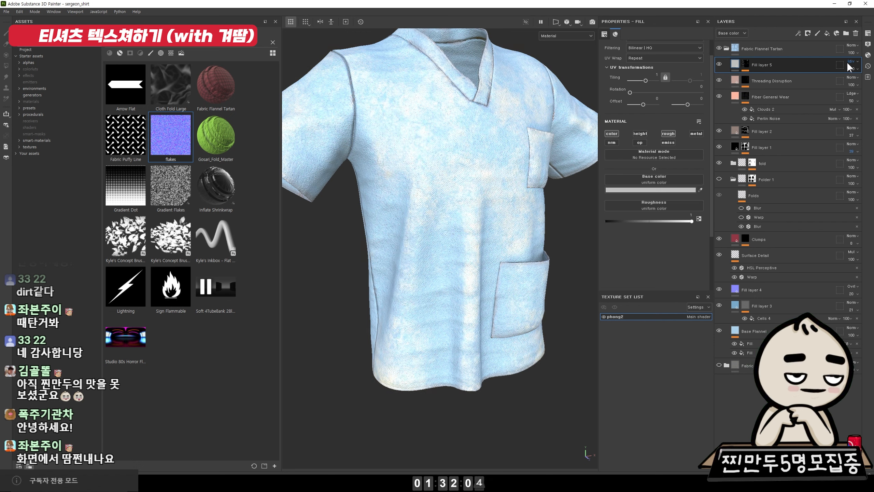
scroll(846, 62, down, 4)
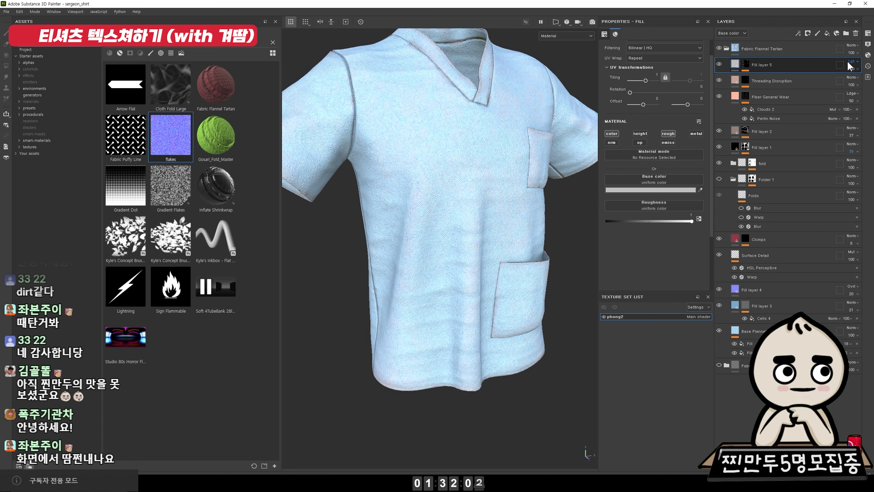
scroll(848, 64, down, 1)
scroll(852, 65, down, 2)
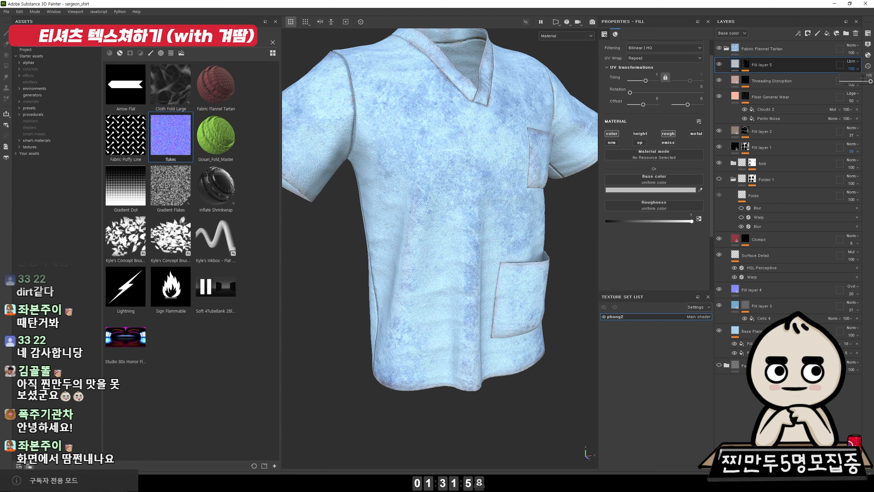
drag(870, 81, 855, 82)
Examine the dirt-masked color variation on the shirt's front, back and side under different lighting angles
scroll(298, 155, down, 4)
alt+drag(530, 191, 512, 152)
scroll(485, 216, up, 4)
alt+drag(454, 156, 465, 167)
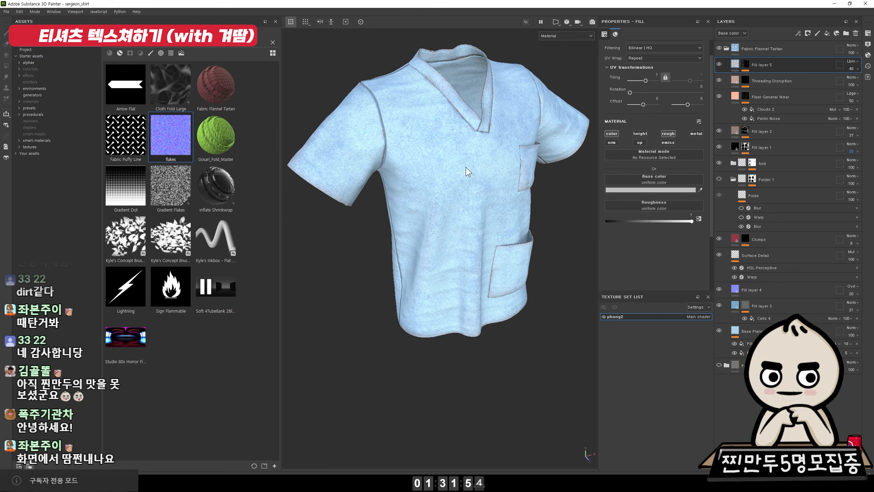
alt+middle_drag(465, 166, 456, 244)
scroll(461, 241, down, 3)
alt+drag(460, 198, 635, 186)
alt+drag(409, 224, 454, 236)
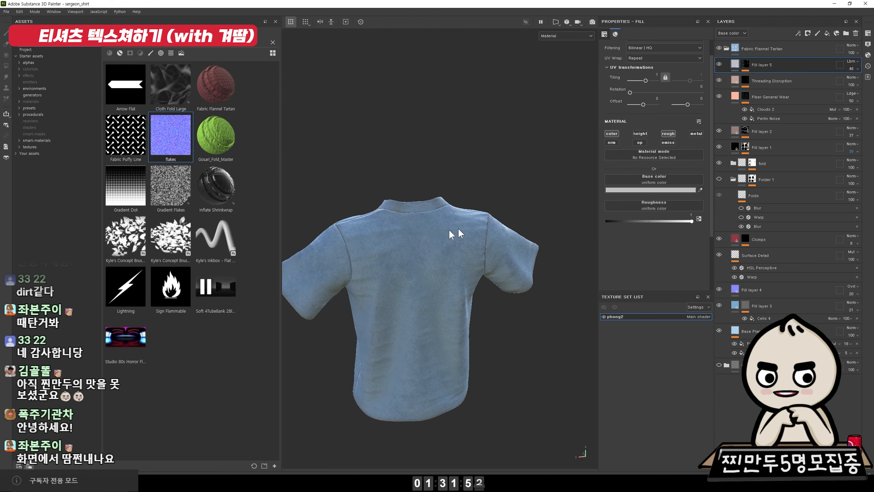
shift+right_drag(455, 236, 293, 232)
alt+middle_drag(420, 318, 427, 252)
alt+drag(427, 252, 590, 215)
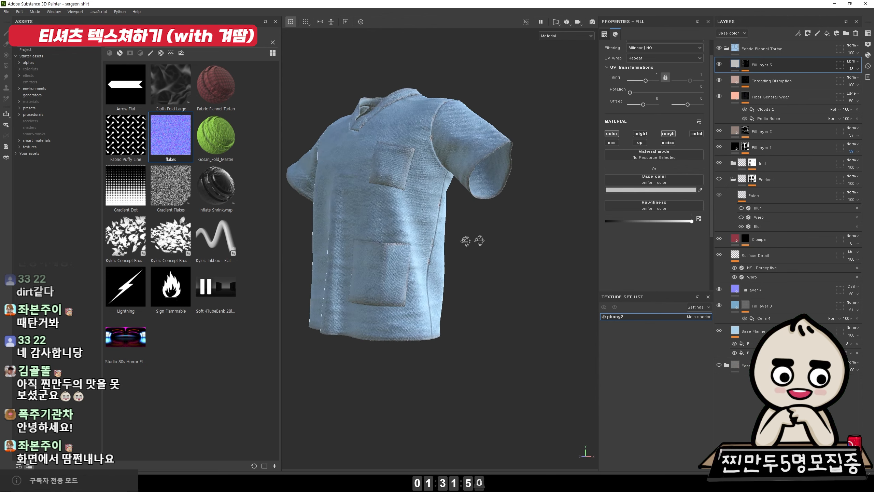
alt+drag(377, 197, 487, 189)
alt+right_drag(487, 190, 551, 314)
shift+right_drag(453, 191, 485, 198)
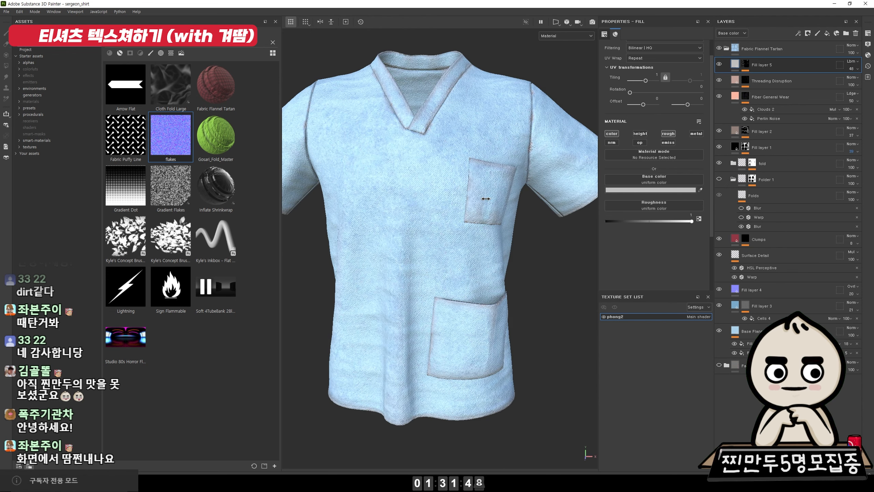
mouse_move(463, 203)
alt+mouse_down()
mouse_move(427, 203)
mouse_move(477, 212)
alt+mouse_up()
alt+middle_drag(477, 211, 502, 251)
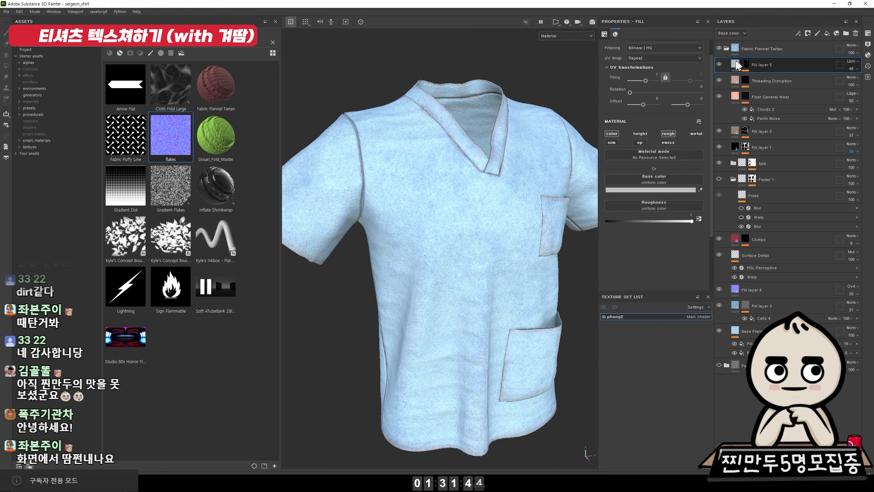
Add a fill layer above Fill layer 5 using only color and roughness, with blue sampled from Fill layer 3 and roughness near 1
click(830, 34)
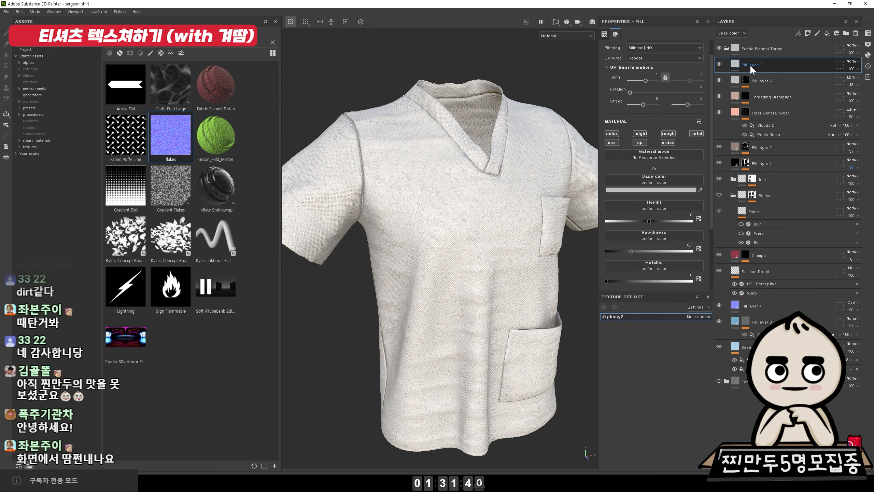
click(643, 134)
click(667, 142)
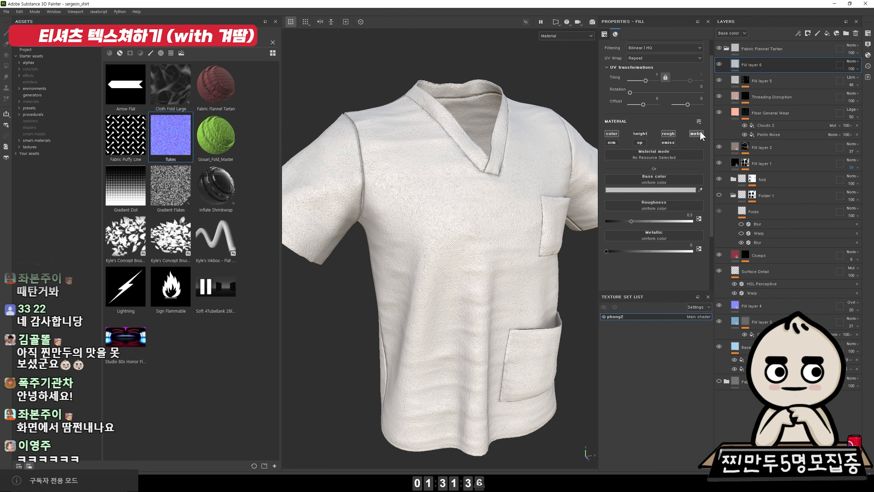
click(699, 190)
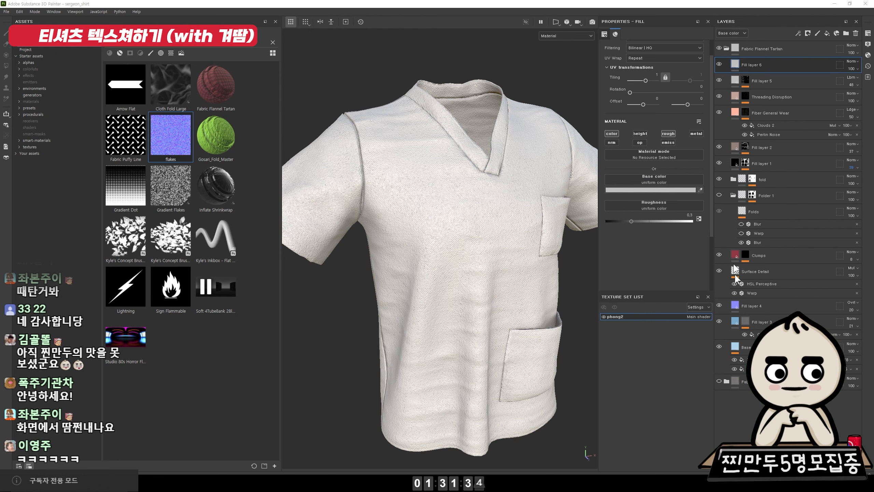
click(731, 319)
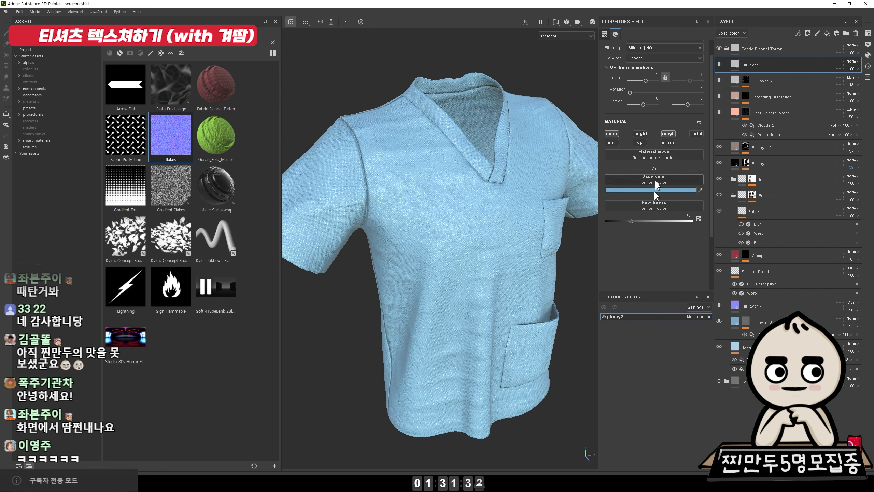
drag(631, 220, 728, 223)
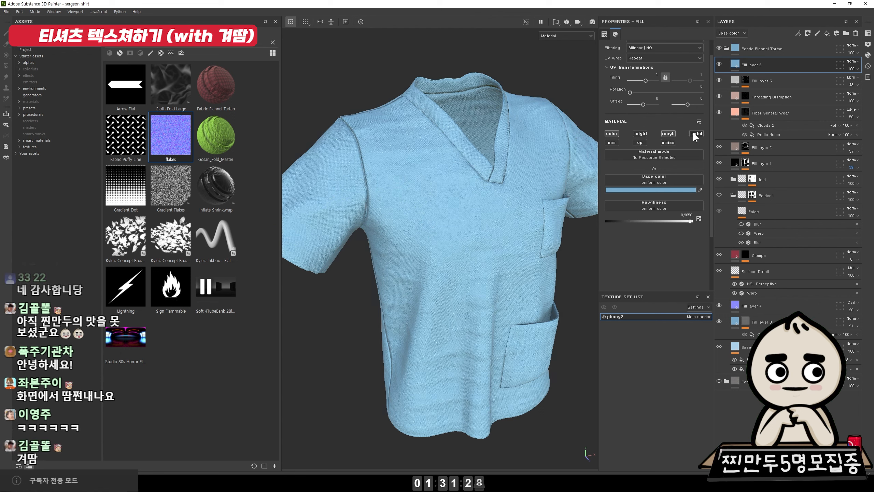
Set Fill layer 6 to the Multiply blend mode and give it a black mask
click(851, 62)
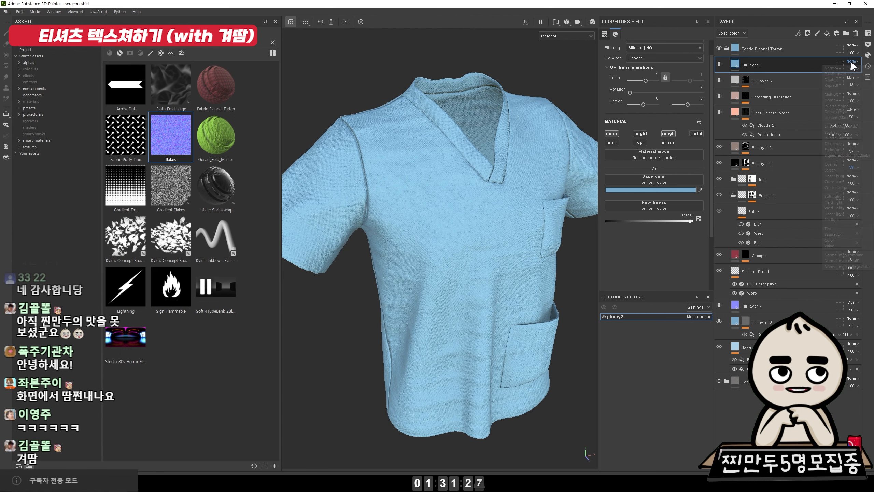
click(845, 92)
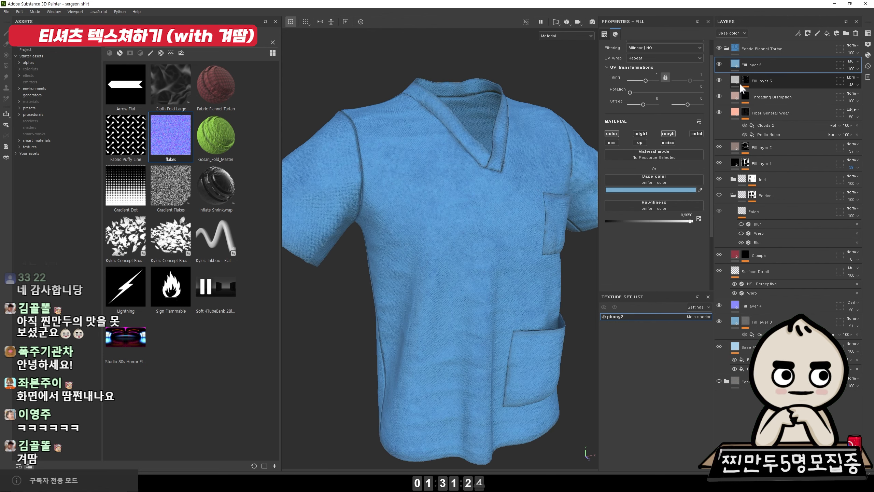
right_click(748, 67)
click(758, 80)
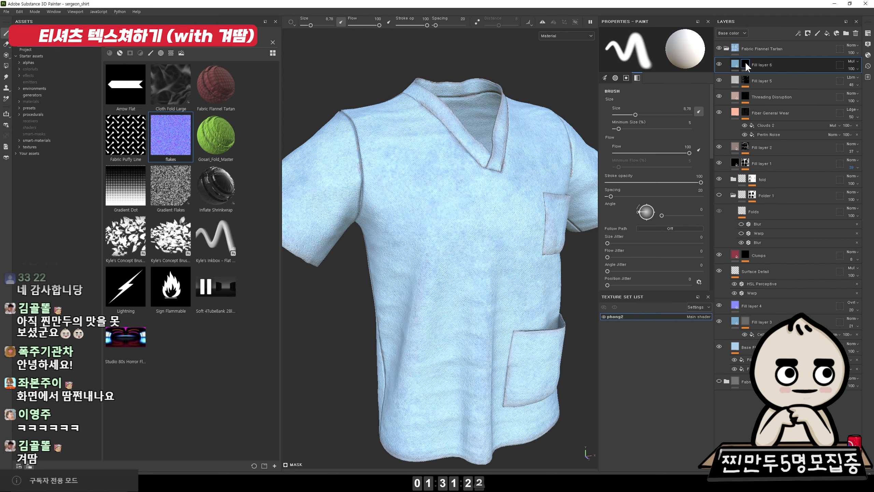
Add a fill effect to Fill layer 6's mask, hide it, and add a paint effect above it
right_click(744, 62)
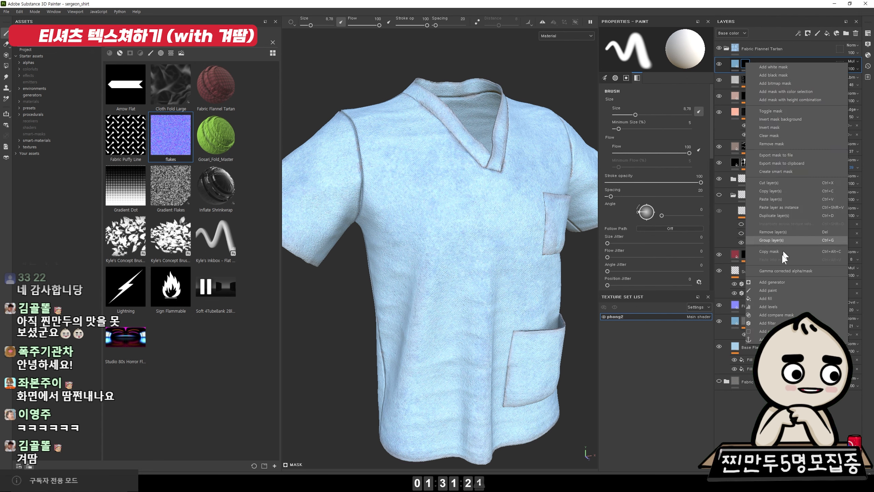
click(784, 298)
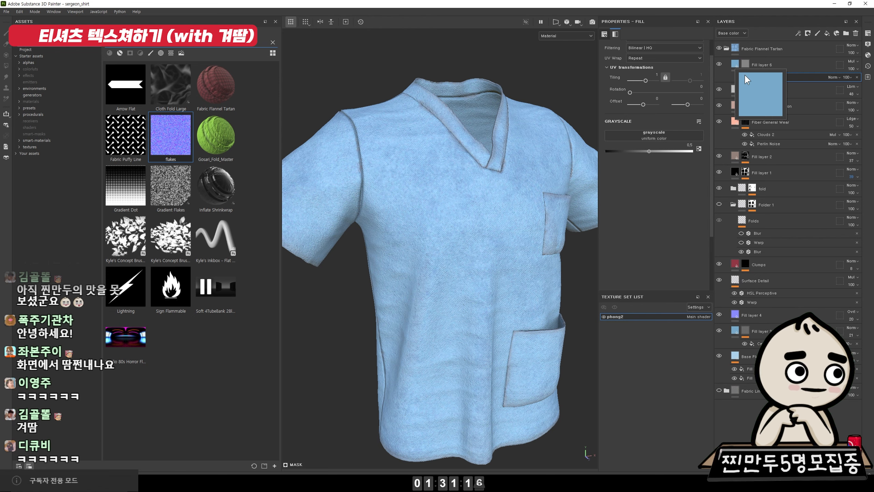
click(744, 76)
right_click(744, 77)
click(778, 188)
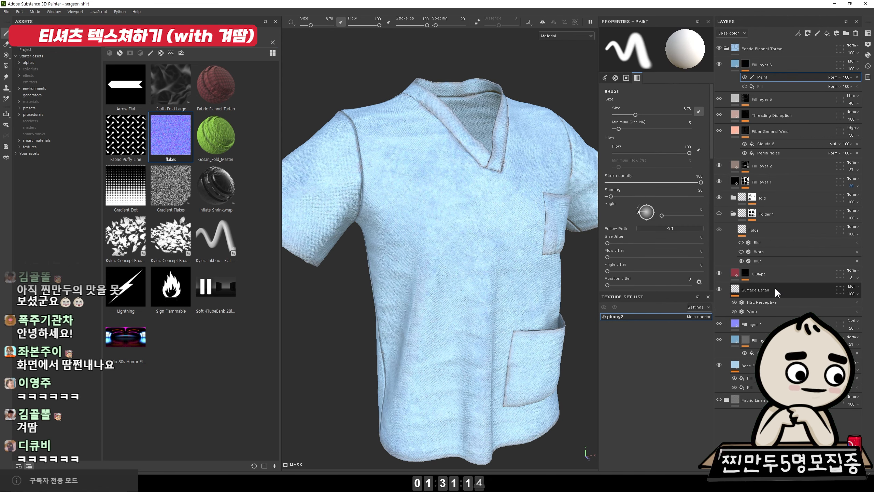
Enlarge the brush to about 19 and paint sweat stains under both armpits in Fill layer 6's mask
alt+drag(443, 268, 373, 209)
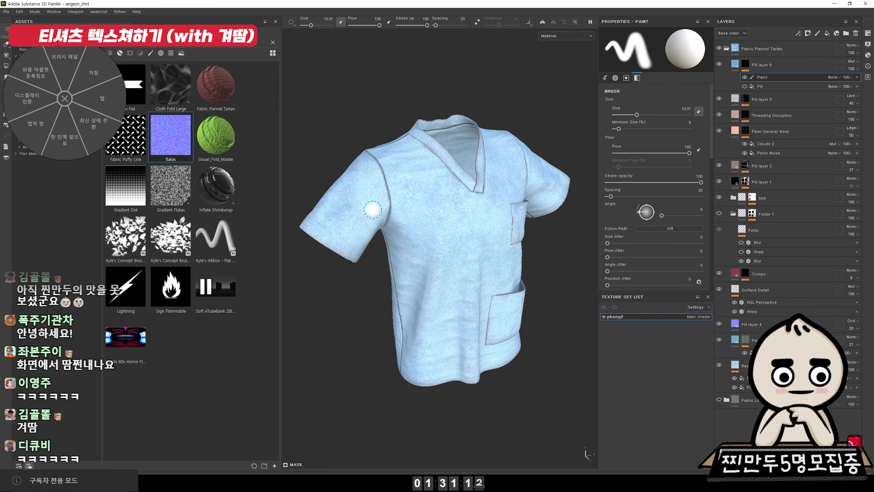
ctrl+right_drag(368, 203, 392, 207)
alt+drag(392, 206, 420, 192)
key(super+a)
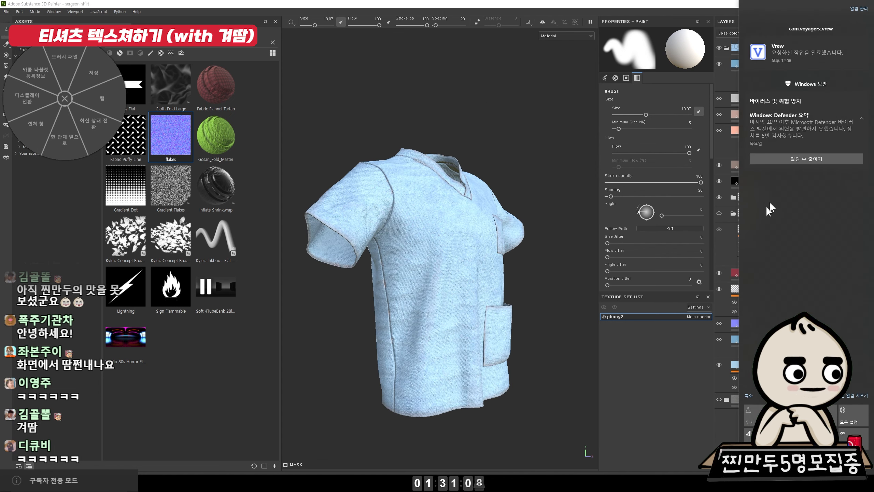
click(568, 142)
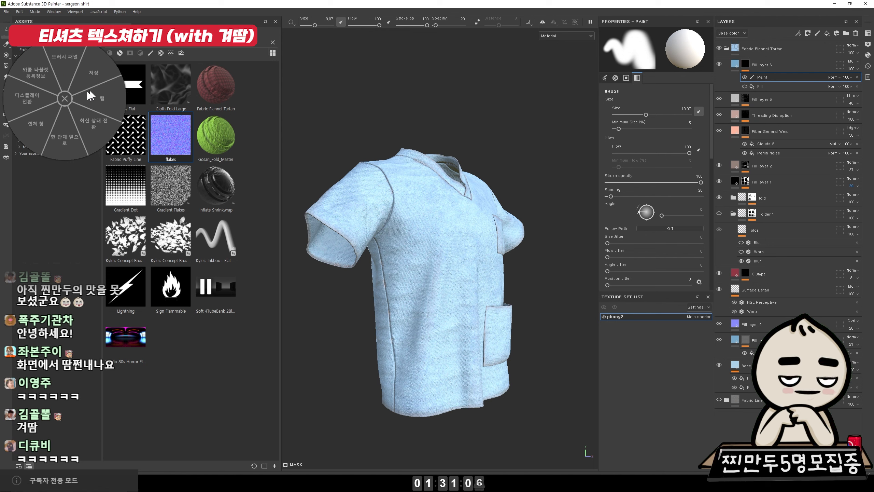
click(74, 95)
mouse_move(547, 177)
alt+mouse_down()
mouse_move(414, 194)
mouse_move(387, 208)
mouse_move(418, 189)
mouse_move(414, 182)
alt+mouse_up()
mouse_move(399, 208)
mouse_down()
mouse_move(378, 238)
mouse_move(603, 260)
mouse_move(429, 239)
mouse_move(503, 179)
mouse_up()
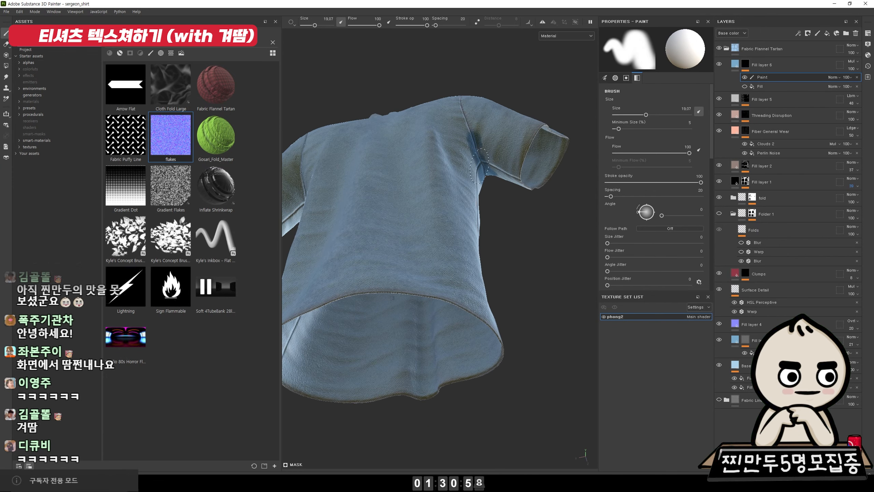
mouse_move(481, 147)
alt+mouse_down()
mouse_move(353, 149)
mouse_move(337, 168)
alt+mouse_up()
alt+right_drag(336, 168, 392, 155)
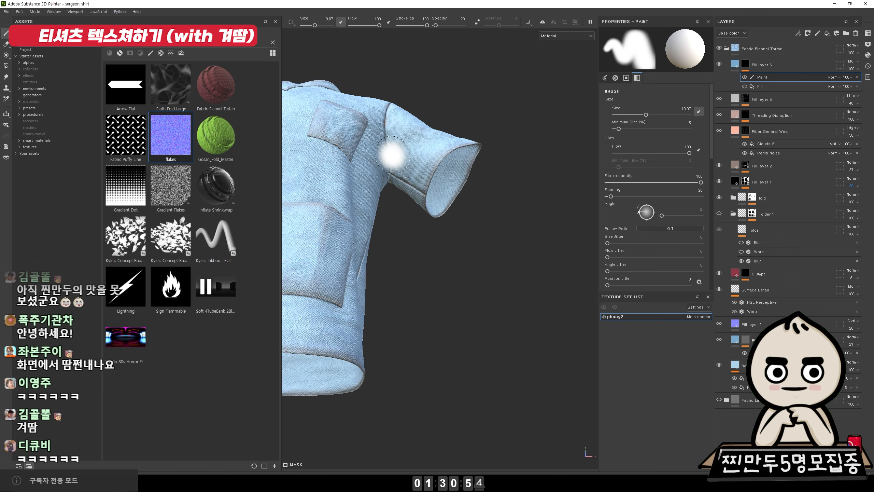
alt+drag(385, 162, 394, 156)
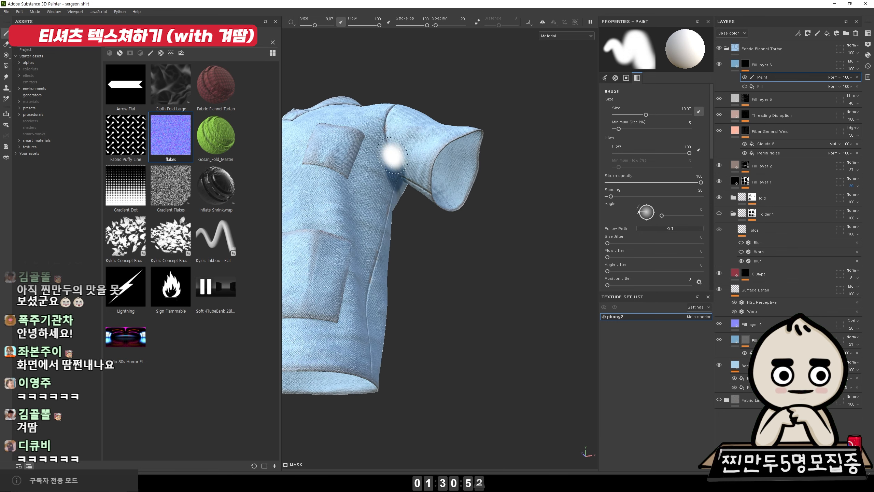
Paint two oval sweat patches over the shoulder blades on the shirt's back
mouse_move(419, 199)
alt+mouse_down()
mouse_move(402, 186)
mouse_move(370, 97)
mouse_move(453, 186)
mouse_move(340, 189)
mouse_move(403, 171)
mouse_move(353, 171)
mouse_move(440, 194)
alt+mouse_up()
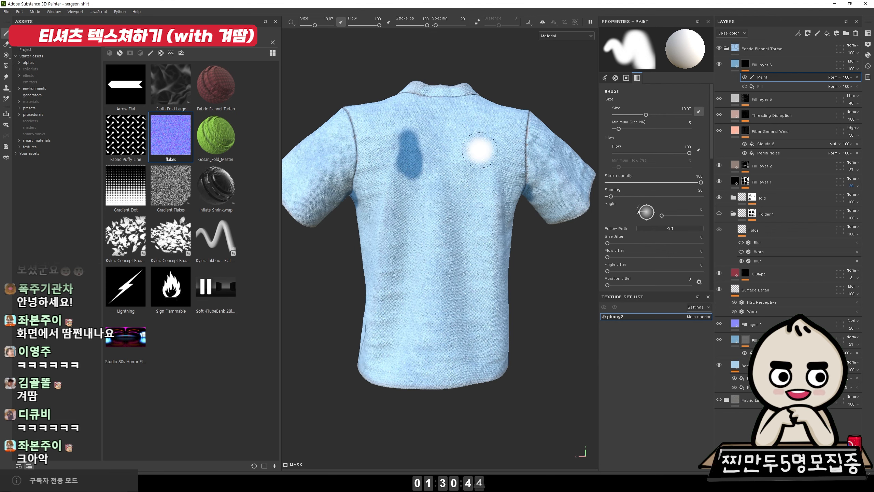
drag(478, 152, 486, 179)
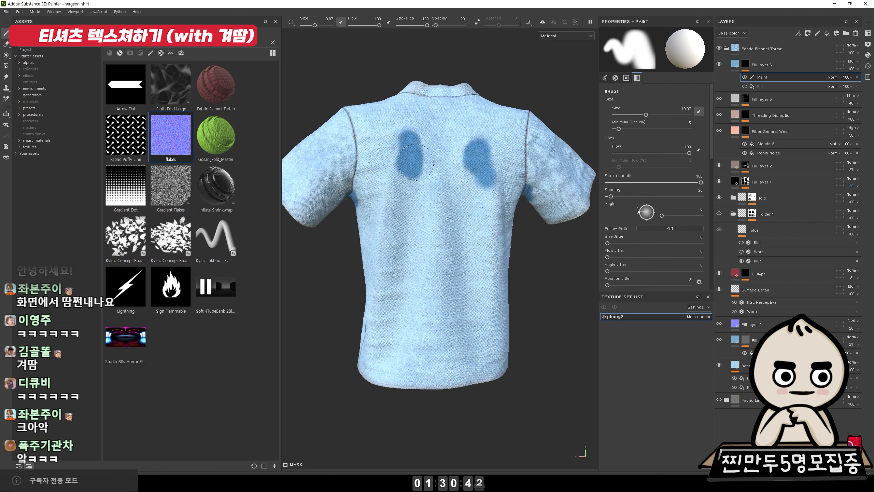
Shrink the brush and paint a sweat stain down the wearer's right side of the V-neck collar band
mouse_move(328, 194)
alt+mouse_down()
mouse_move(462, 180)
mouse_move(436, 184)
alt+mouse_up()
key(bracketleft)
key(bracketleft)
key(bracketleft)
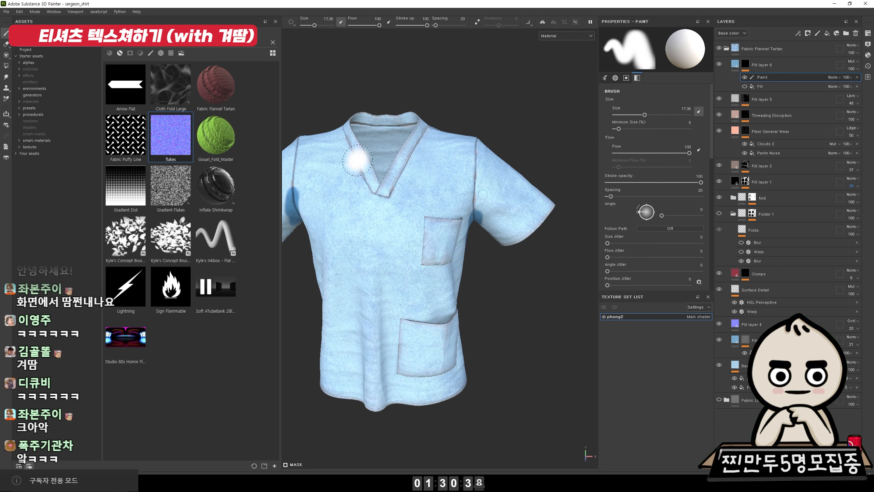
drag(351, 132, 355, 138)
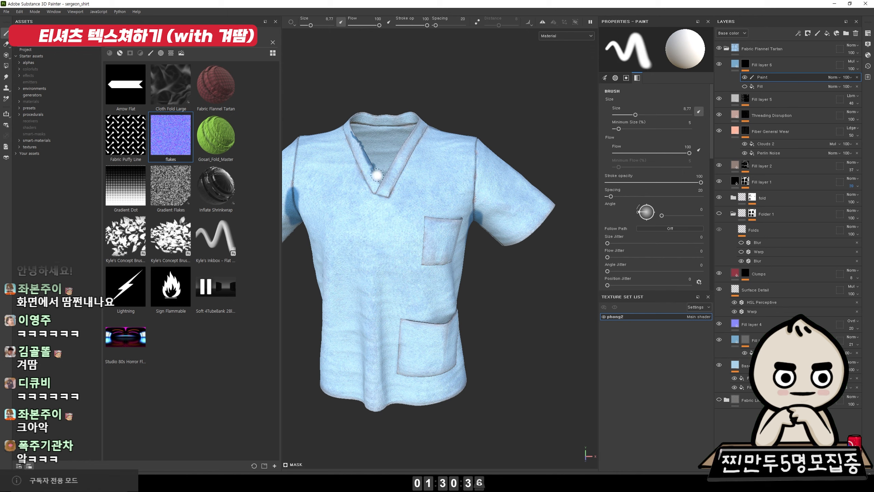
alt+drag(452, 132, 333, 114)
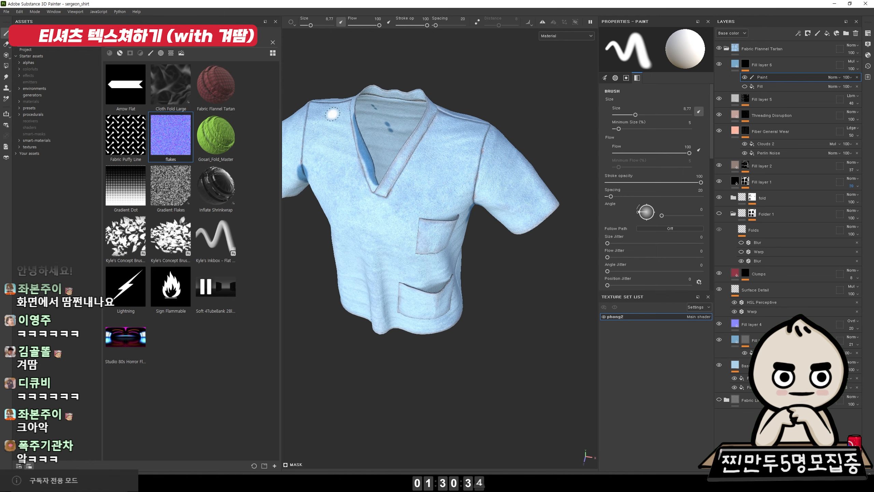
Erase the stray stain marks around the collar's back and shoulder, with the brush returned to white for painting
mouse_move(375, 90)
alt+mouse_down()
mouse_move(465, 147)
mouse_move(453, 156)
mouse_move(474, 203)
alt+mouse_up()
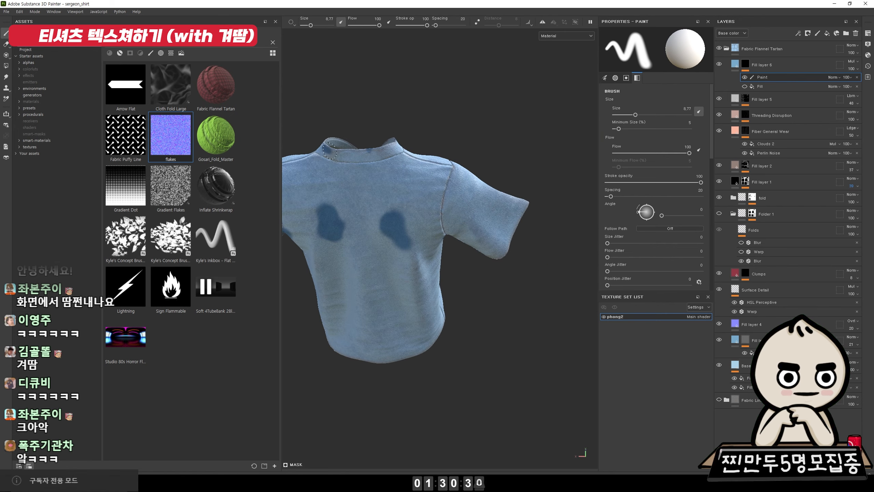
key(x)
mouse_move(408, 147)
mouse_down()
mouse_move(383, 157)
mouse_move(558, 173)
mouse_up()
alt+drag(303, 165, 325, 169)
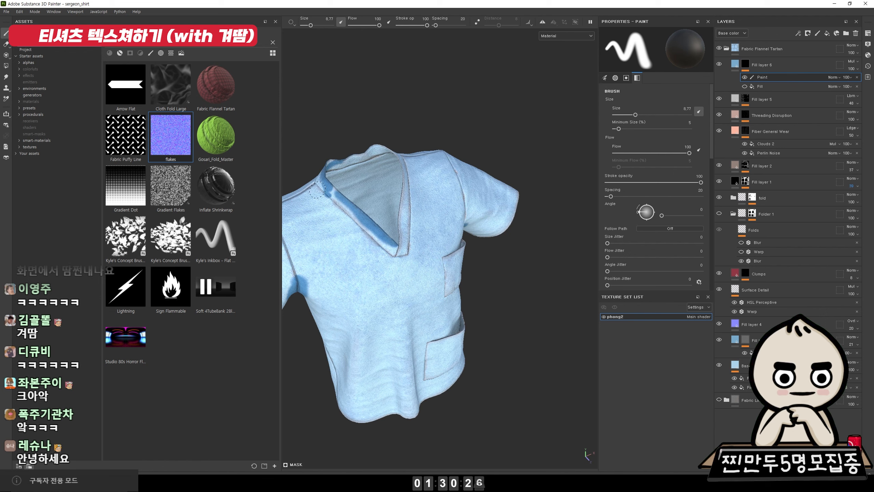
key(x)
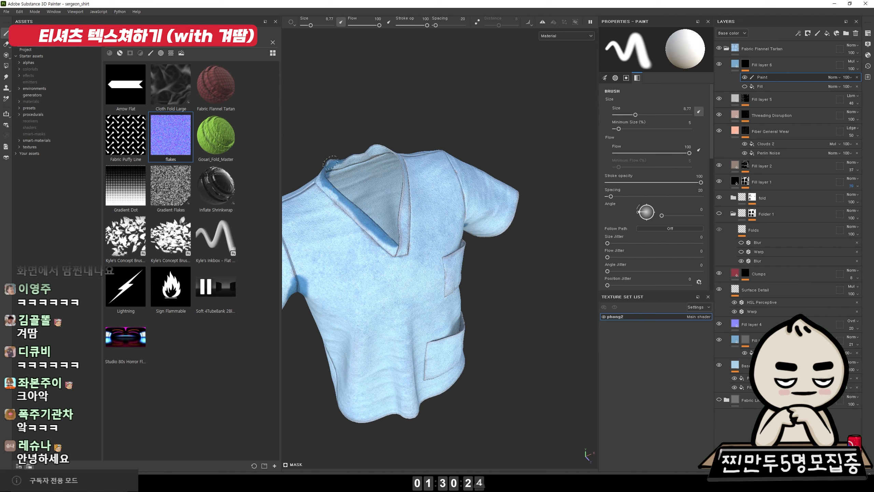
Extend the collar stain around the back and the remaining V-neck edge, and erase overspill inside the shirt's back
alt+drag(383, 146, 385, 213)
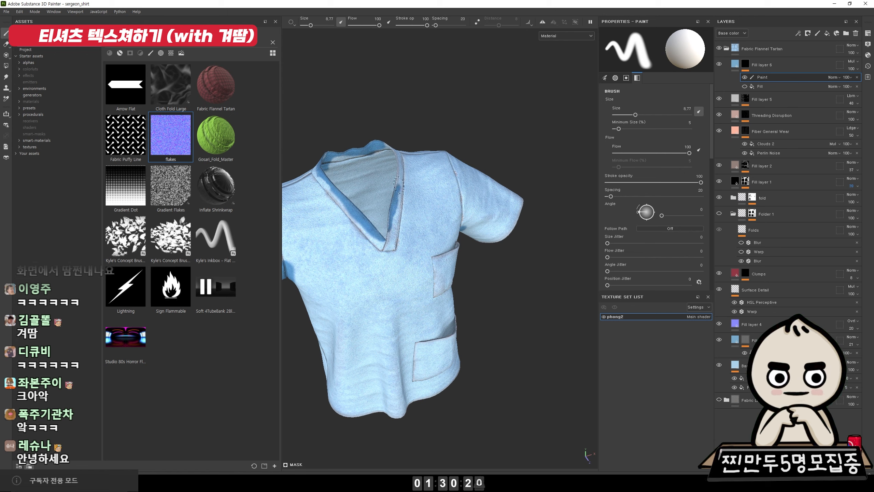
mouse_move(398, 184)
alt+mouse_down()
mouse_move(417, 166)
mouse_move(447, 162)
mouse_move(440, 186)
mouse_move(399, 128)
alt+mouse_up()
key(x)
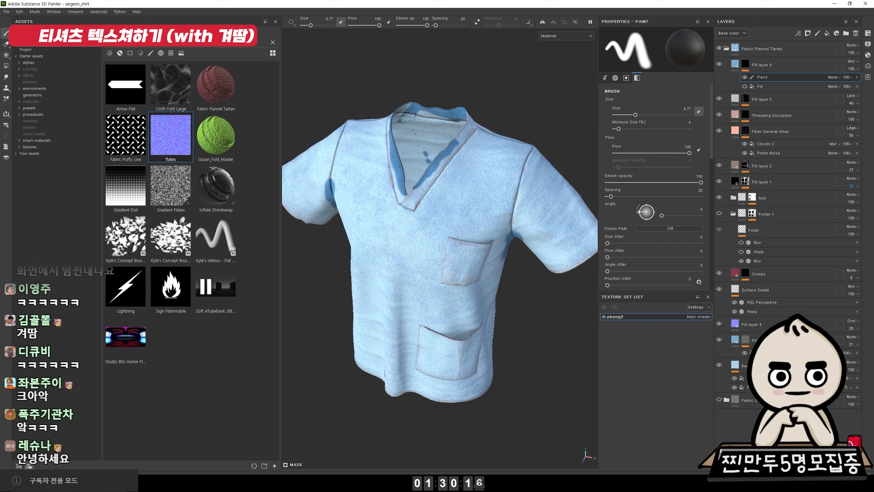
mouse_move(425, 148)
alt+mouse_down()
mouse_move(445, 186)
mouse_move(454, 149)
mouse_move(442, 140)
mouse_move(443, 153)
mouse_move(569, 129)
mouse_move(453, 149)
mouse_move(536, 201)
mouse_move(481, 206)
alt+mouse_up()
key(x)
Enlarge the brush to 22.83 and paint a thin sweat stain along the front hem, erasing its upper edge
alt+middle_drag(481, 206, 487, 137)
ctrl+right_drag(406, 293, 419, 294)
alt+drag(407, 298, 428, 305)
key(x)
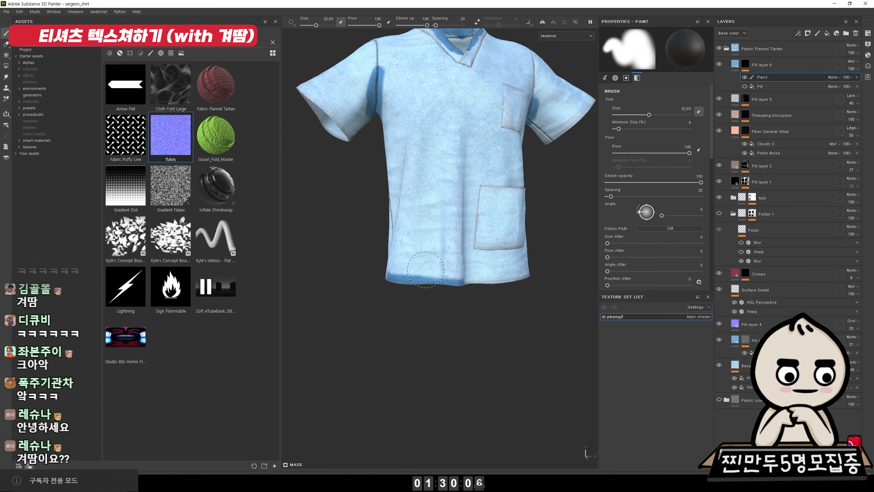
mouse_move(563, 282)
alt+mouse_down()
mouse_move(501, 276)
mouse_move(544, 292)
mouse_move(523, 285)
alt+mouse_up()
key(x)
Continue the sweat stain along the side and back hem of the shirt
mouse_move(564, 281)
alt+mouse_down()
mouse_move(419, 289)
mouse_move(373, 303)
alt+mouse_up()
mouse_move(536, 325)
alt+mouse_down()
mouse_move(357, 302)
mouse_move(344, 273)
mouse_move(420, 277)
mouse_move(452, 306)
mouse_move(400, 211)
mouse_move(523, 271)
alt+mouse_up()
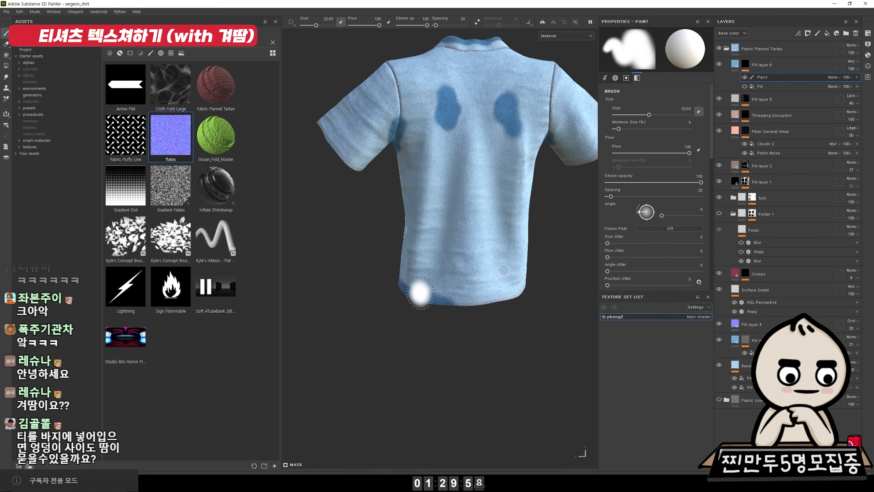
mouse_move(497, 299)
alt+mouse_down()
mouse_move(482, 301)
mouse_move(446, 281)
mouse_move(427, 291)
alt+mouse_up()
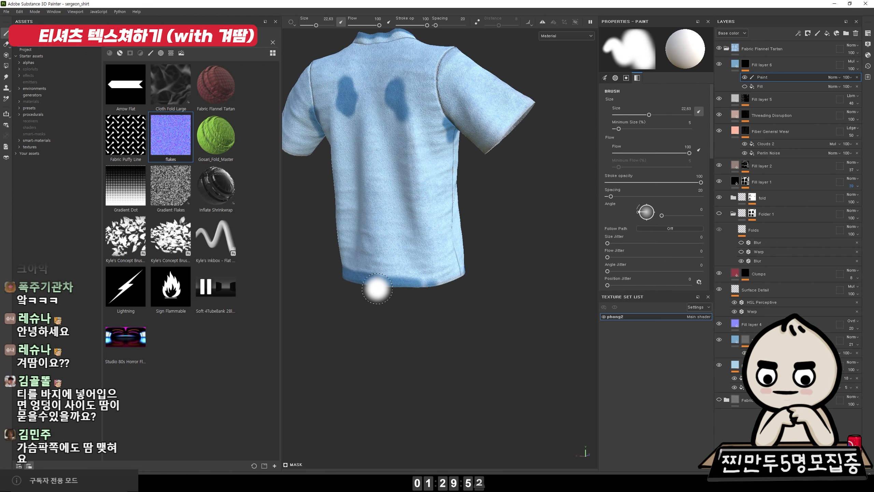
Paint two sweat patches across the chest and erase excess stain between them below the neckline
mouse_move(448, 279)
alt+mouse_down()
mouse_move(444, 296)
mouse_move(430, 293)
mouse_move(454, 303)
mouse_move(448, 218)
alt+mouse_up()
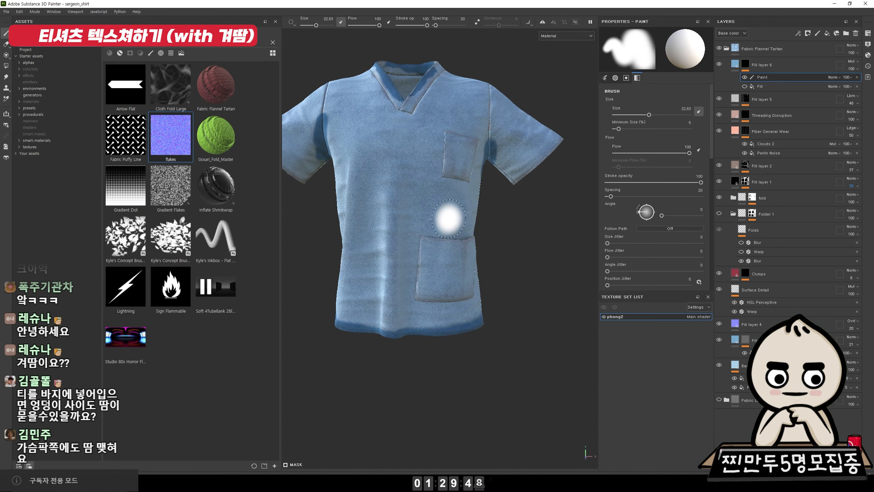
shift+right_drag(423, 189, 455, 183)
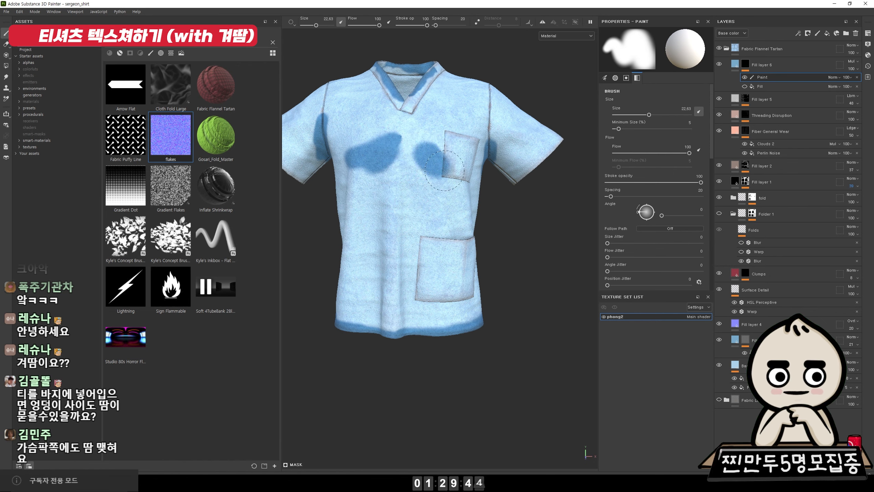
drag(444, 171, 440, 159)
key(x)
mouse_move(402, 134)
mouse_down()
mouse_move(363, 136)
mouse_move(432, 141)
mouse_up()
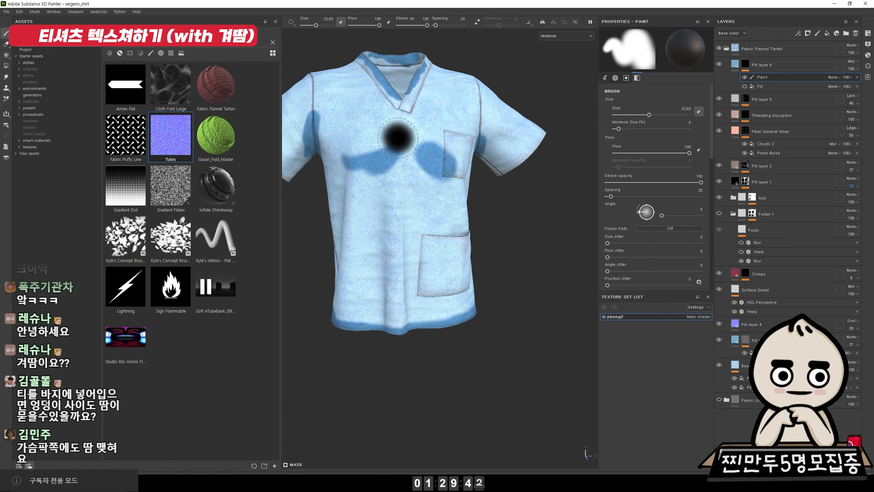
Merge the chest patches into one central stain below the V-neck, extending it downward and trimming its edges
key(x)
mouse_move(380, 152)
alt+mouse_down()
mouse_move(347, 160)
mouse_move(403, 162)
alt+mouse_up()
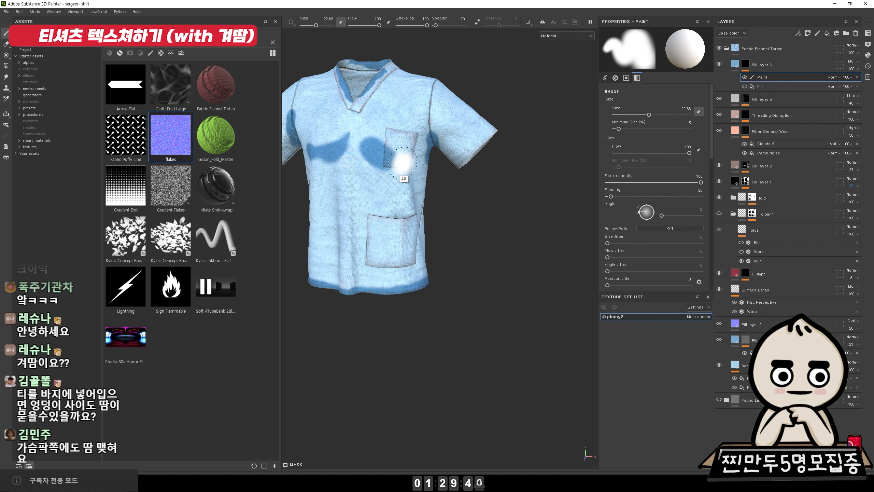
mouse_move(455, 110)
alt+mouse_down()
mouse_move(476, 154)
mouse_move(468, 188)
mouse_move(495, 182)
mouse_move(468, 189)
alt+mouse_up()
alt+right_drag(371, 98, 314, 89)
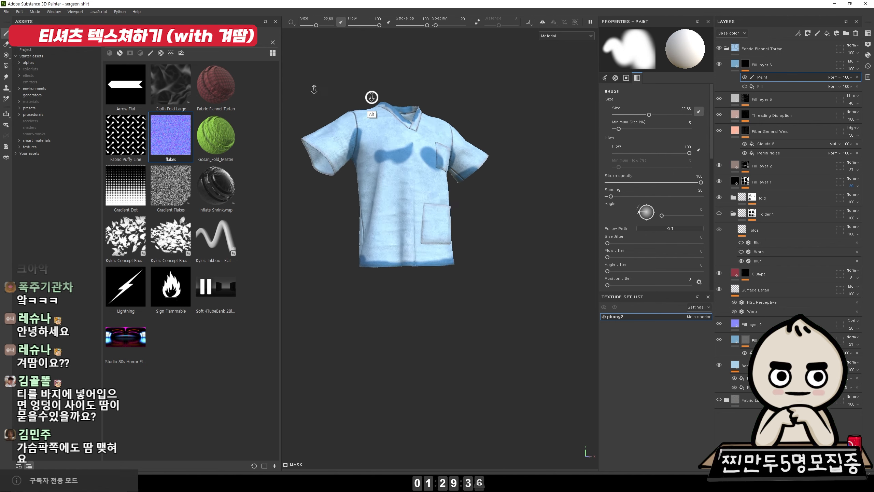
mouse_move(372, 98)
alt+mouse_down()
mouse_move(517, 219)
mouse_move(488, 203)
mouse_move(436, 207)
mouse_move(409, 185)
alt+mouse_up()
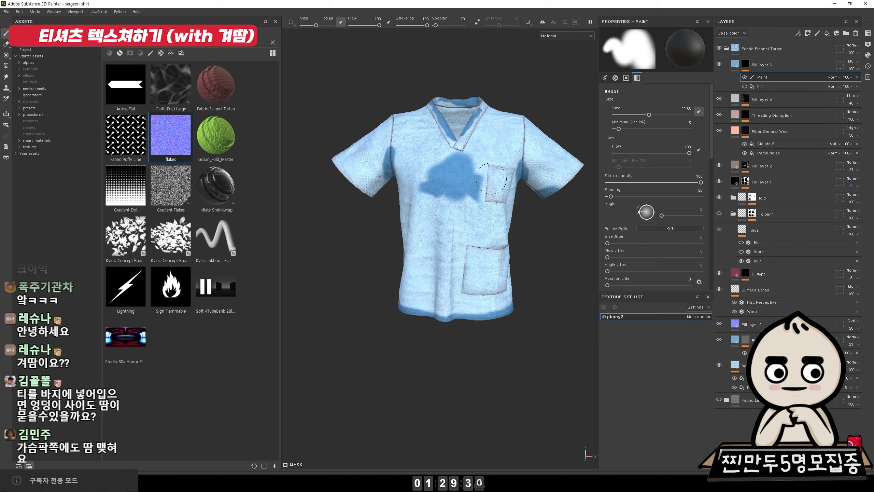
key(x)
mouse_move(452, 208)
mouse_down()
mouse_move(460, 197)
mouse_move(452, 190)
mouse_move(450, 214)
mouse_up()
key(x)
ctrl+alt+drag(405, 186, 454, 207)
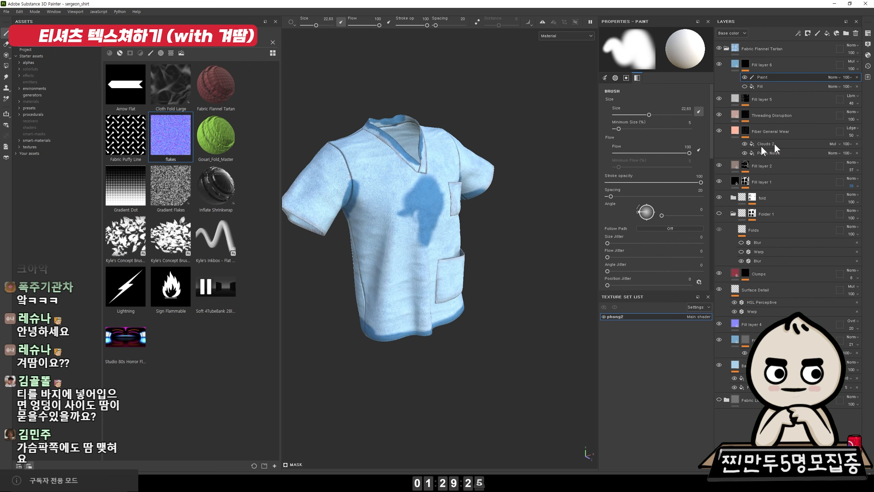
Add a Warp filter to Fill layer 6's mask and set its intensity to about 0.05
right_click(747, 65)
click(771, 326)
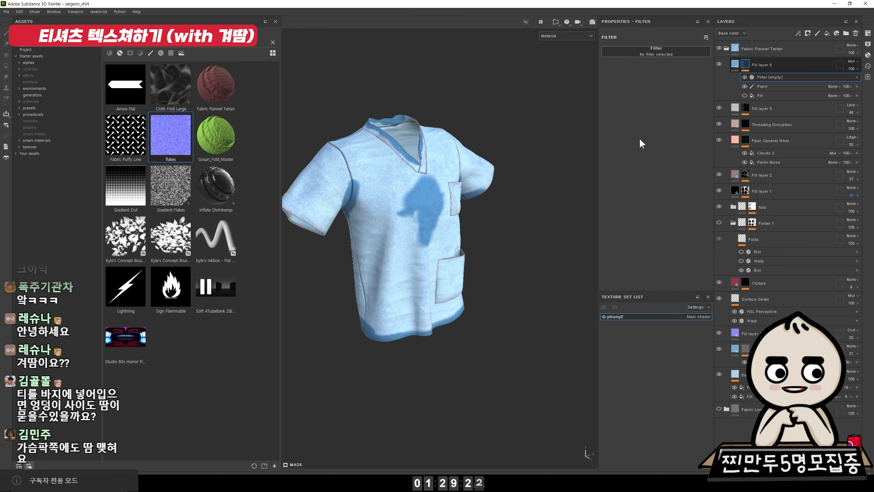
click(673, 54)
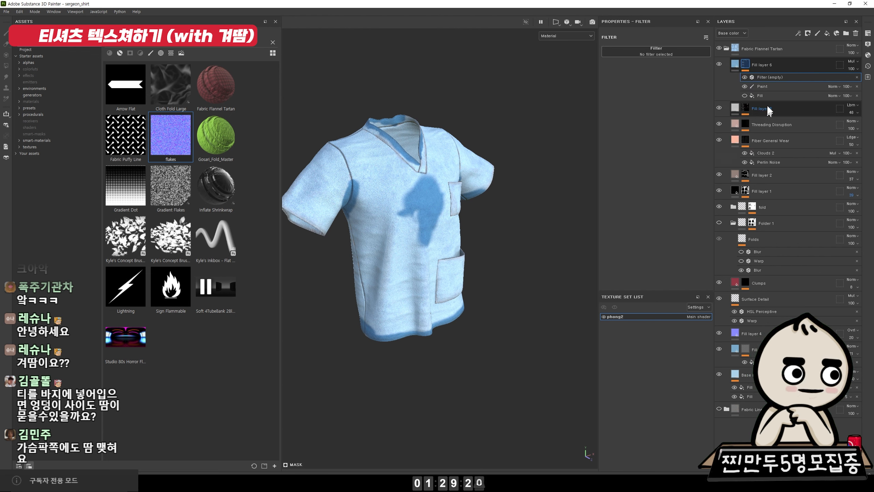
click(698, 51)
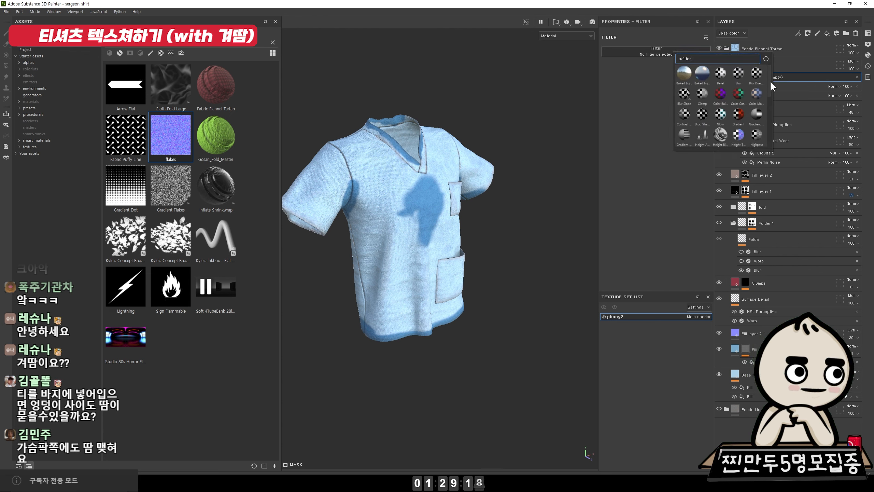
click(755, 136)
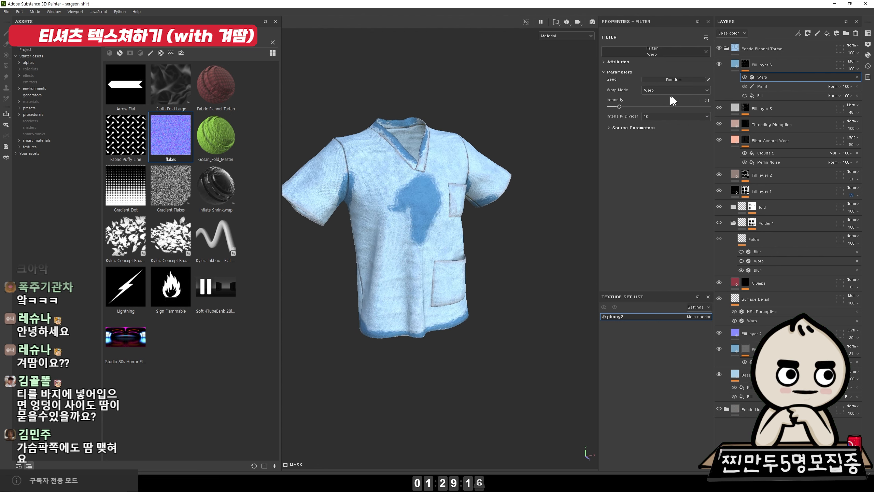
drag(615, 107, 615, 107)
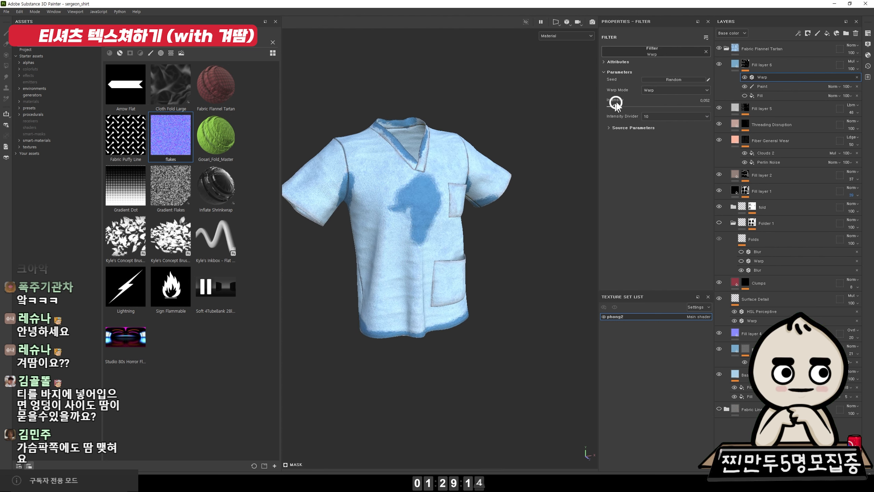
Add a Blur filter beneath the hidden Warp on Fill layer 6's mask and set its intensity to about 3.3
right_click(747, 66)
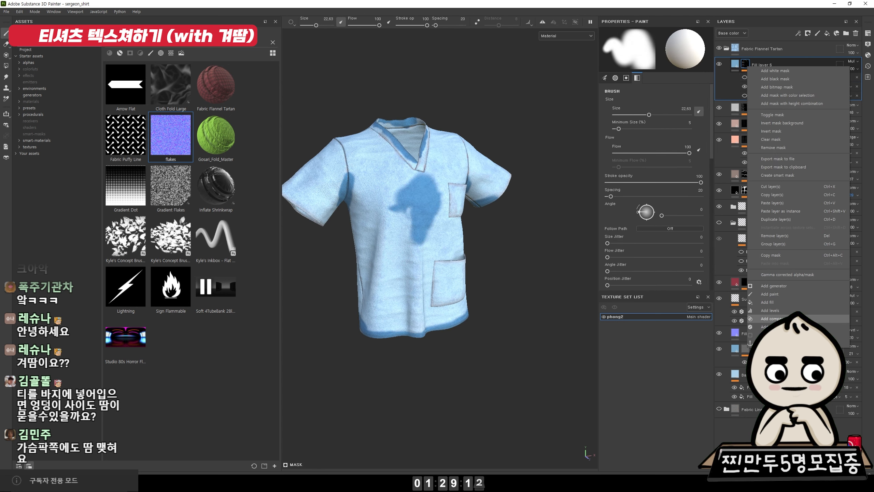
click(771, 326)
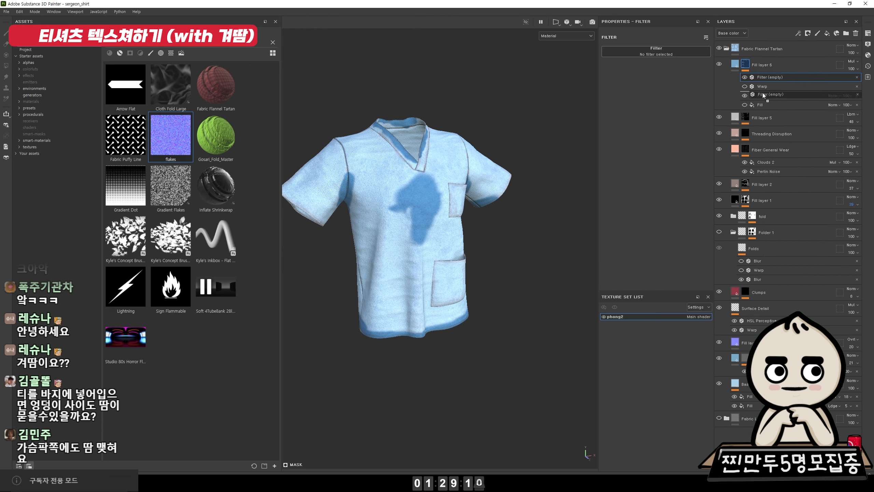
click(745, 66)
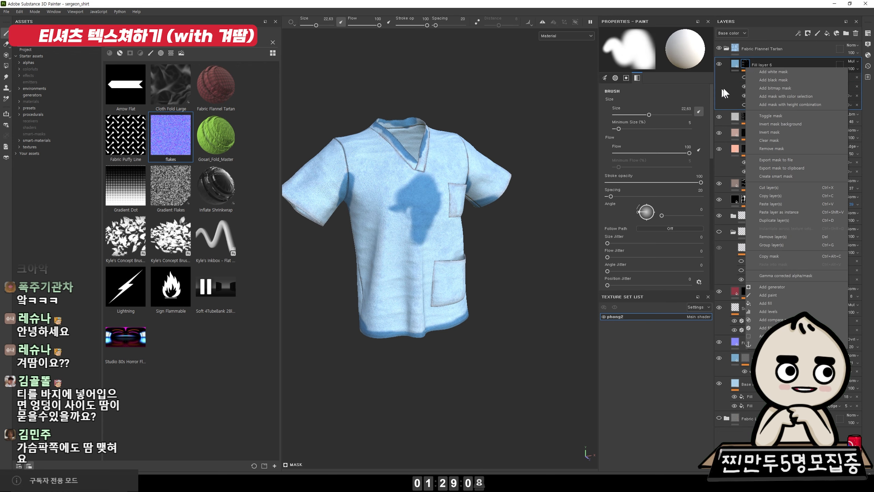
click(761, 87)
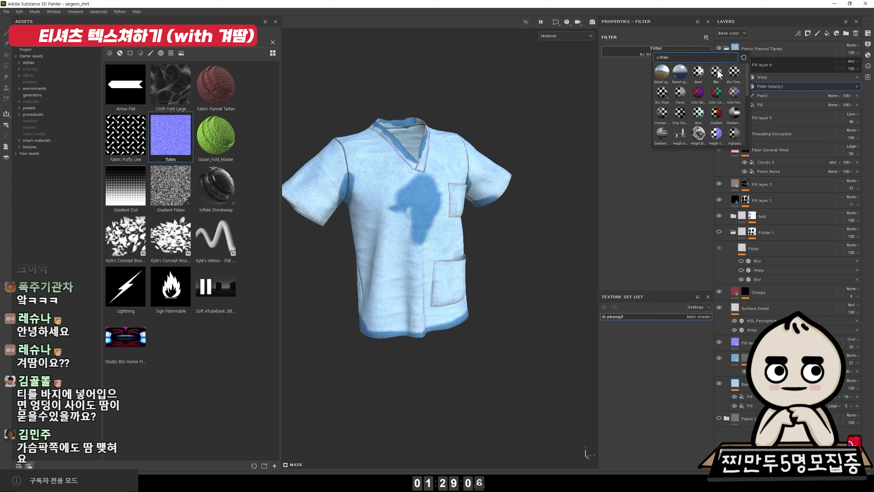
click(716, 72)
drag(615, 82, 632, 84)
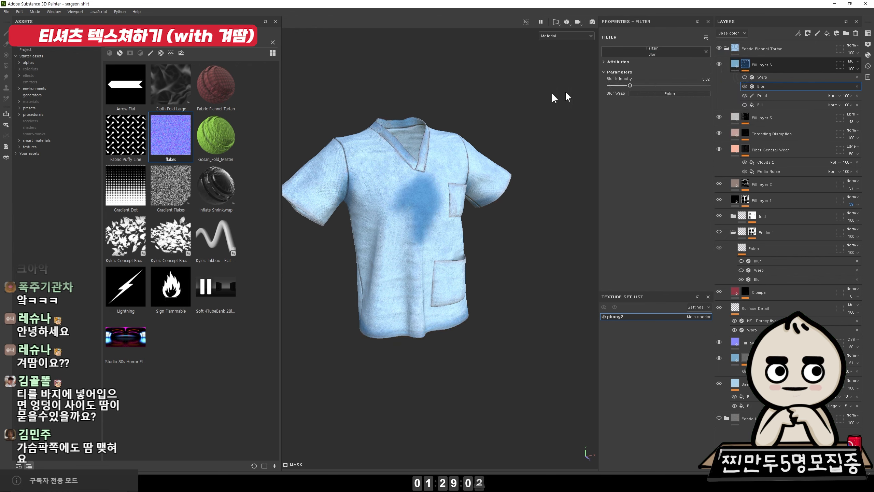
Reduce the intensity of the Blur filter on Fill layer 6's mask to about 1.8
alt+drag(437, 110, 654, 110)
alt+drag(406, 155, 592, 162)
alt+middle_drag(449, 173, 455, 139)
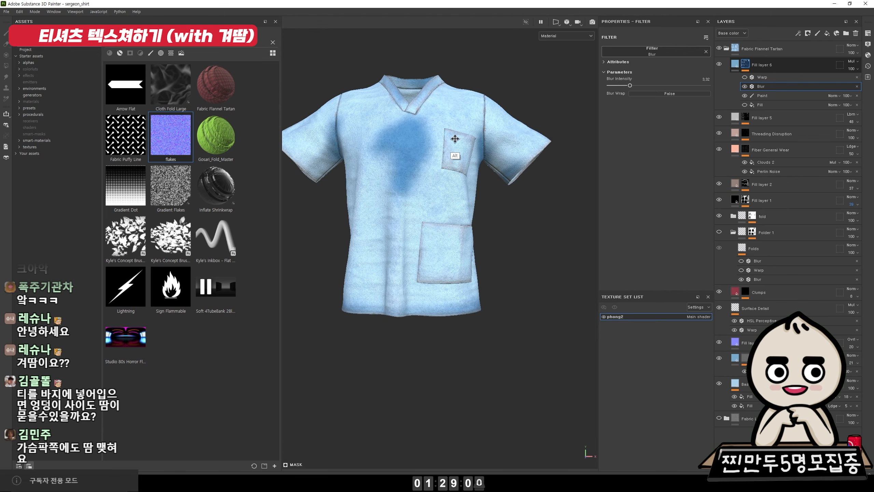
alt+drag(455, 139, 470, 160)
alt+right_drag(470, 160, 564, 269)
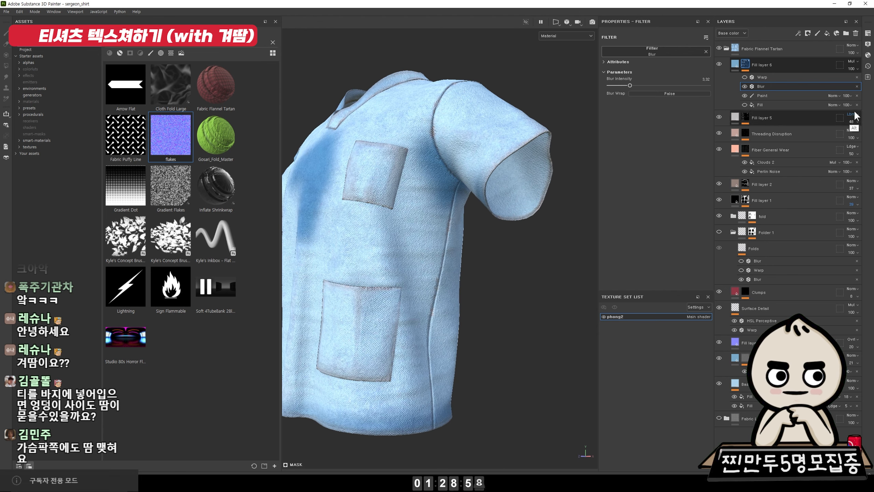
click(791, 95)
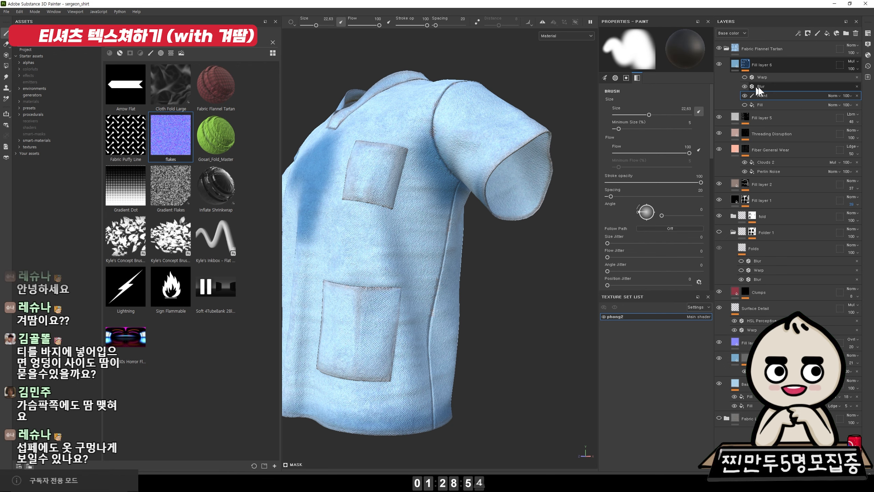
click(787, 86)
drag(628, 86, 621, 85)
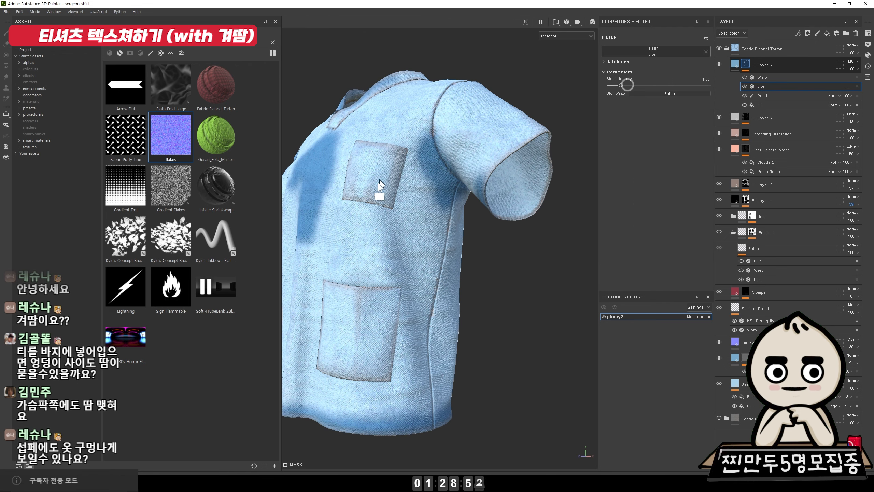
alt+drag(379, 188, 405, 188)
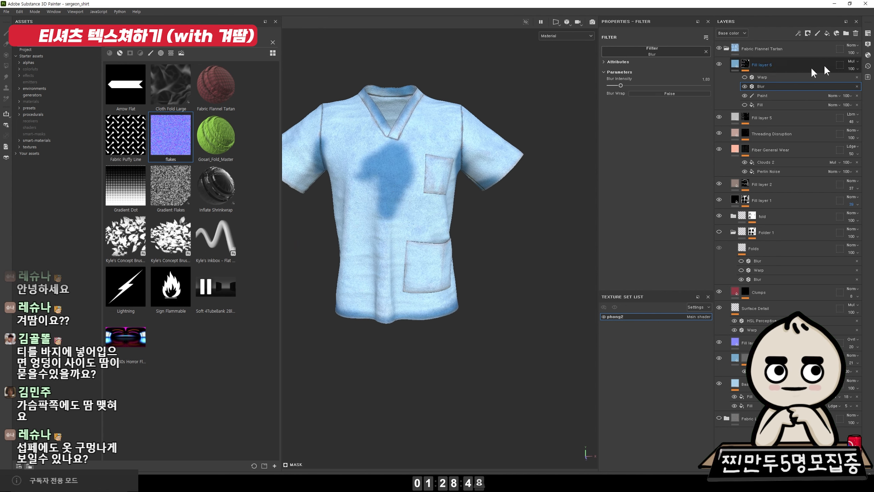
Erase the lower part of the chest stain and repaint it as a roughly diamond-shaped patch below the V-neck
alt+drag(388, 238, 417, 122)
alt+right_drag(417, 119, 478, 117)
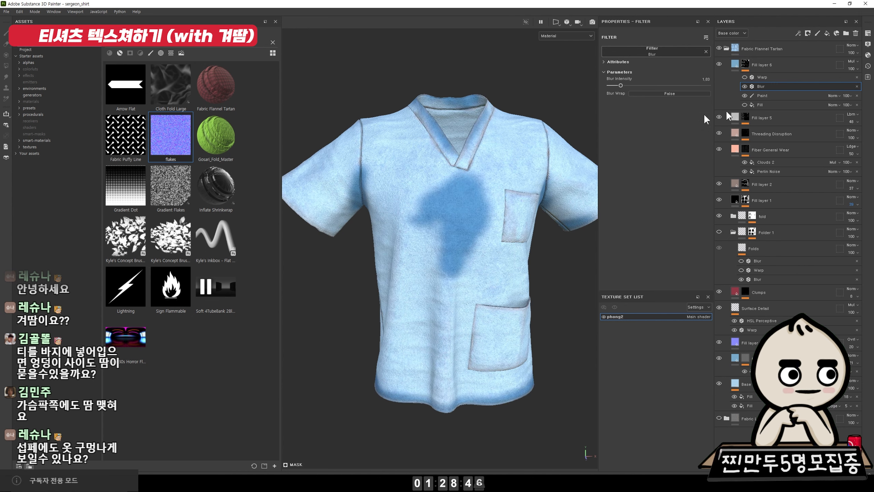
click(823, 93)
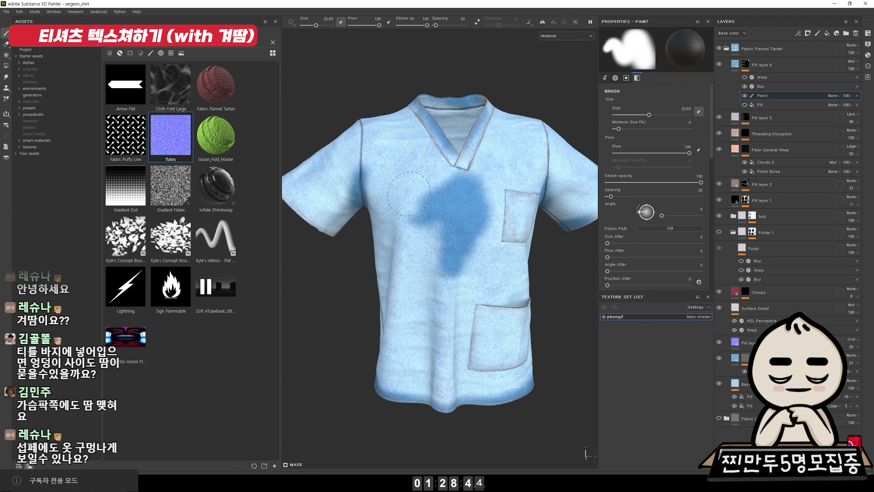
drag(425, 236, 464, 270)
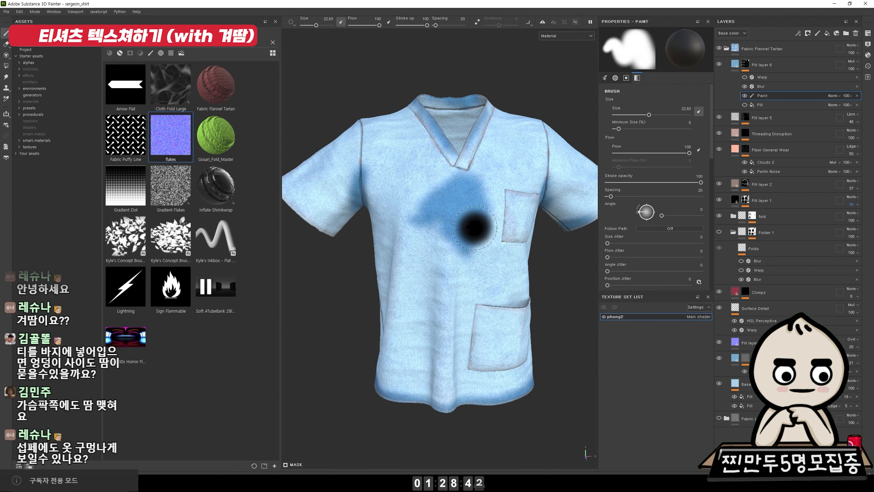
mouse_move(510, 177)
mouse_down()
mouse_move(499, 203)
mouse_move(474, 169)
mouse_up()
key(x)
drag(465, 199, 465, 179)
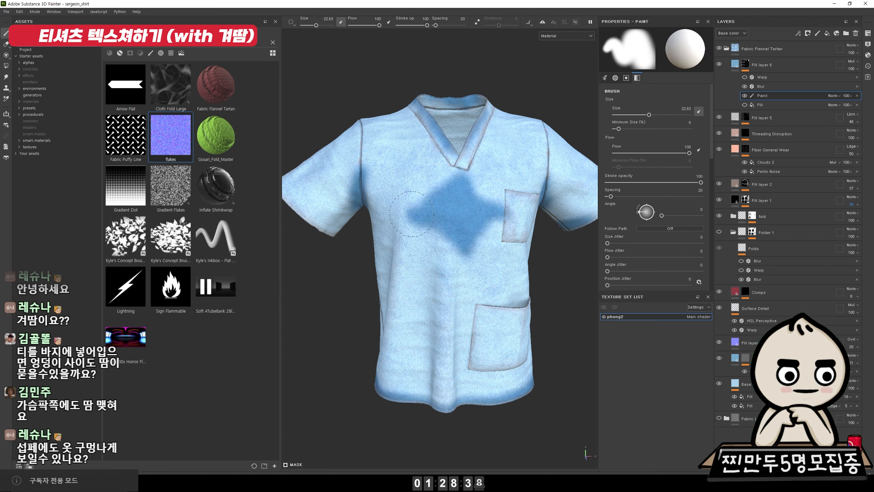
mouse_move(411, 214)
mouse_down()
mouse_move(419, 196)
mouse_move(444, 201)
mouse_move(414, 223)
mouse_up()
key(x)
key(x)
Reshape the two sweat patches on the upper back by painting and erasing, giving them tapered tops and trimmed edges
alt+right_drag(465, 238, 354, 145)
mouse_move(482, 194)
alt+mouse_down()
mouse_move(550, 216)
mouse_move(481, 197)
mouse_move(498, 196)
mouse_move(452, 254)
mouse_move(425, 219)
mouse_move(439, 236)
mouse_move(493, 215)
mouse_move(439, 188)
alt+mouse_up()
key(x)
key(x)
key(x)
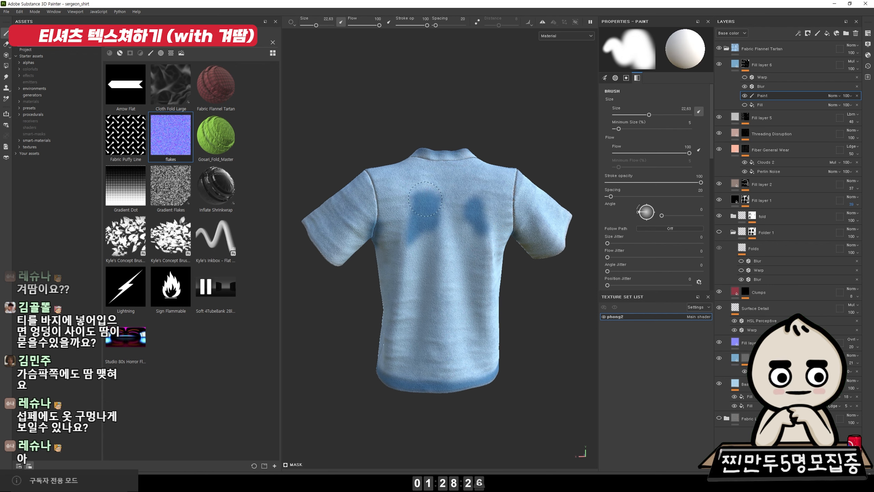
key(x)
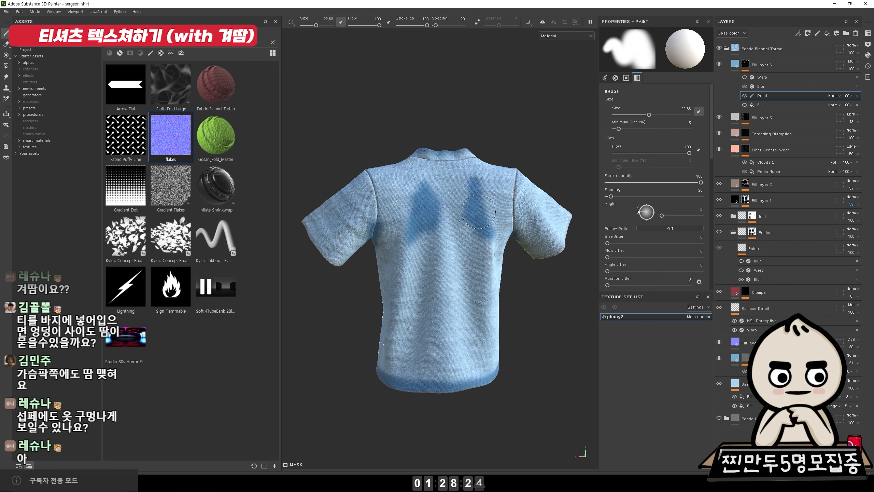
key(x)
key(x)
click(460, 202)
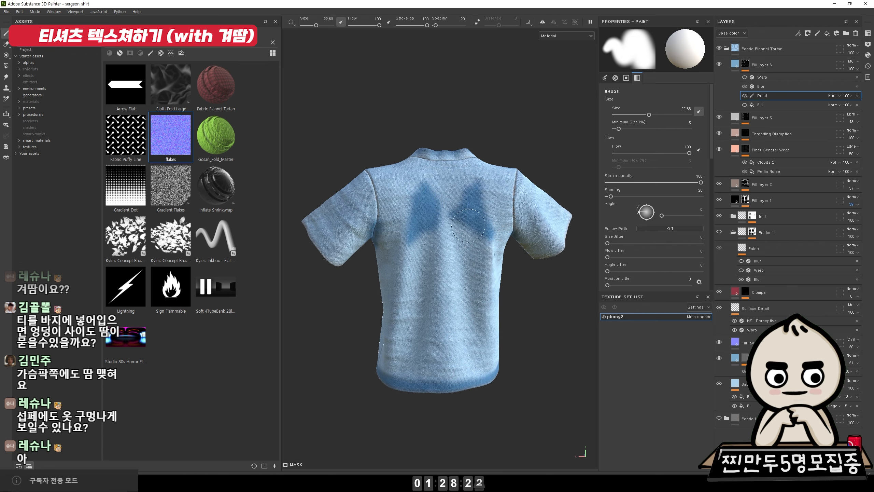
key(x)
Rename Fill layer 6 as A
alt+drag(368, 152, 397, 224)
shift+right_drag(398, 223, 339, 244)
alt+middle_drag(339, 244, 431, 261)
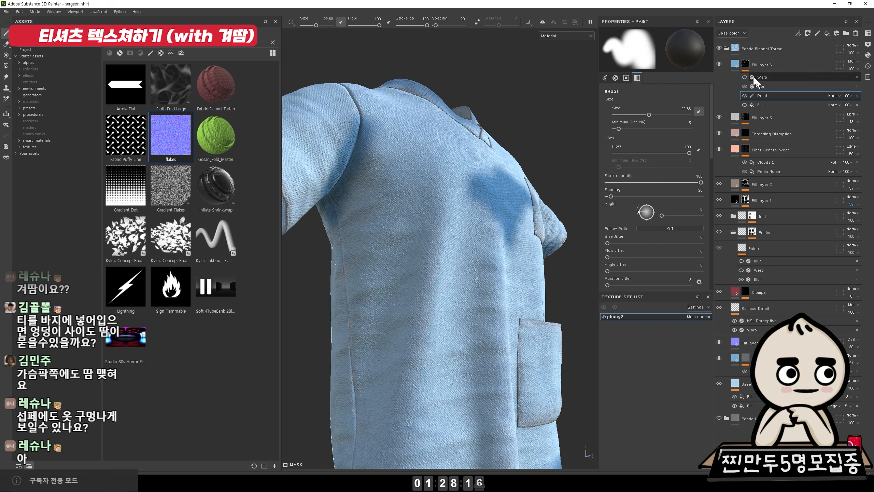
double_click(773, 66)
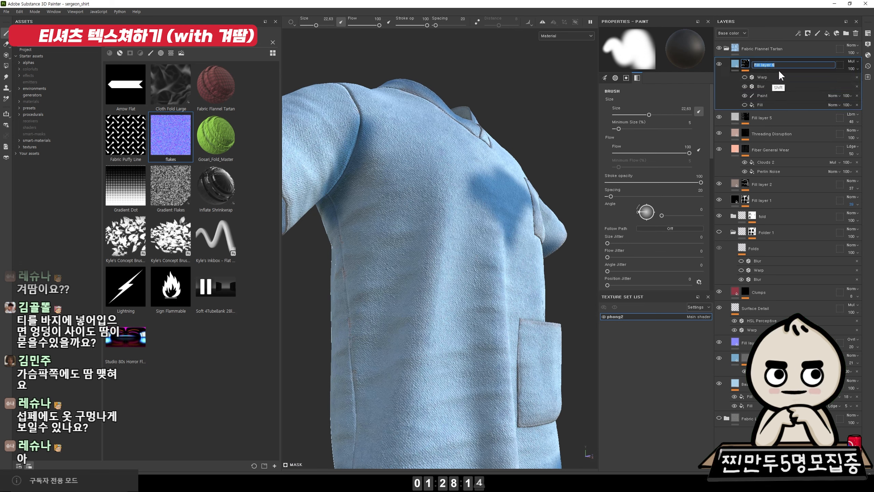
text(A)
click(790, 77)
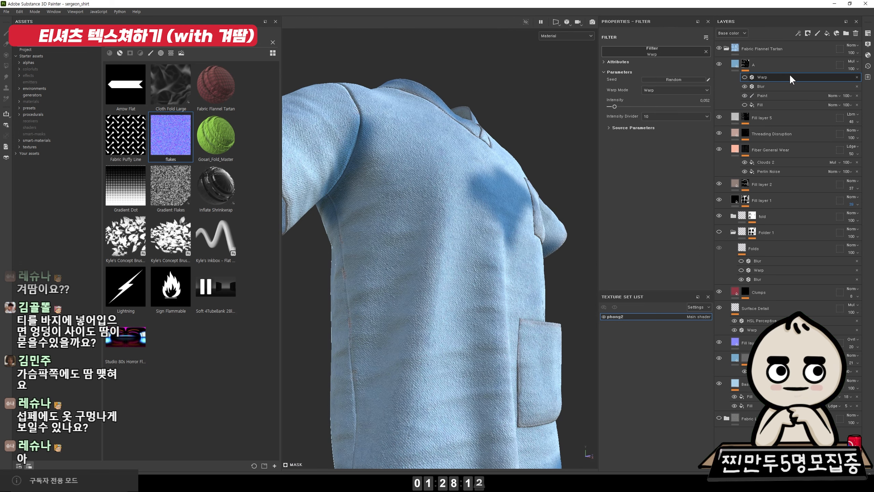
alt+drag(581, 117, 555, 116)
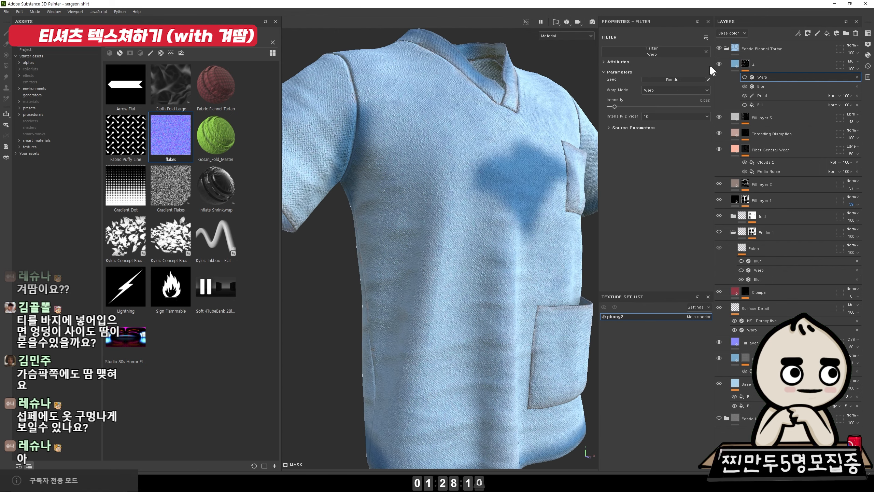
Duplicate layer A and name the copy B
click(734, 61)
key(ctrl+d)
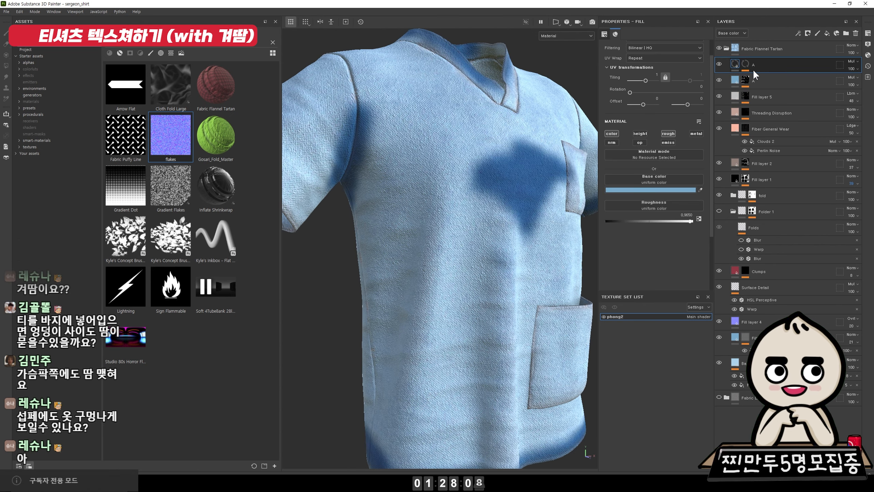
double_click(756, 65)
text(B)
key(Return)
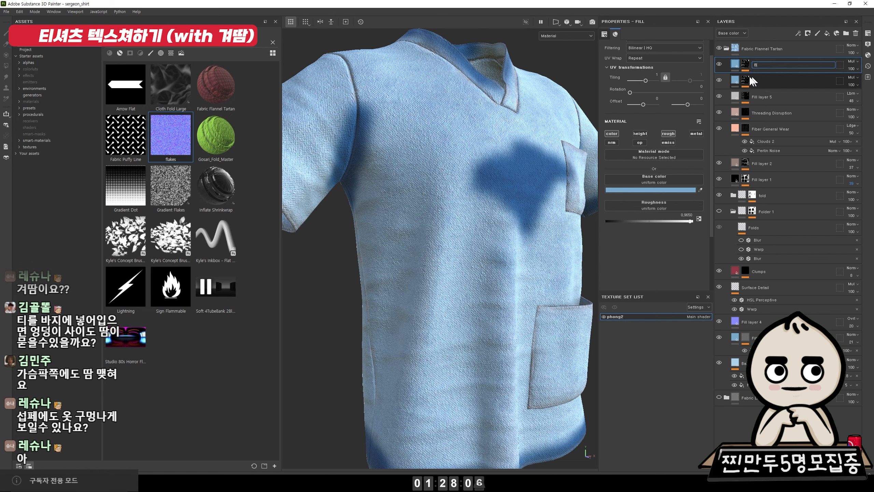
Change layer B's base color to a slightly darker, greyer blue
click(680, 190)
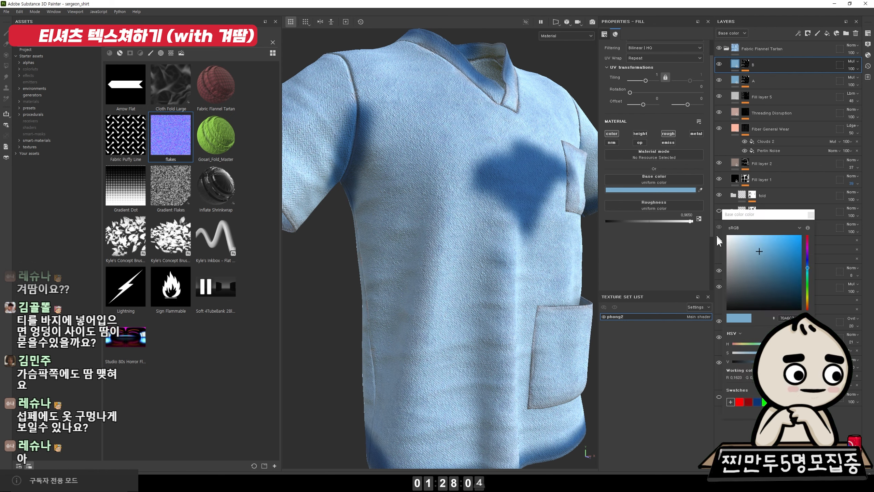
click(755, 261)
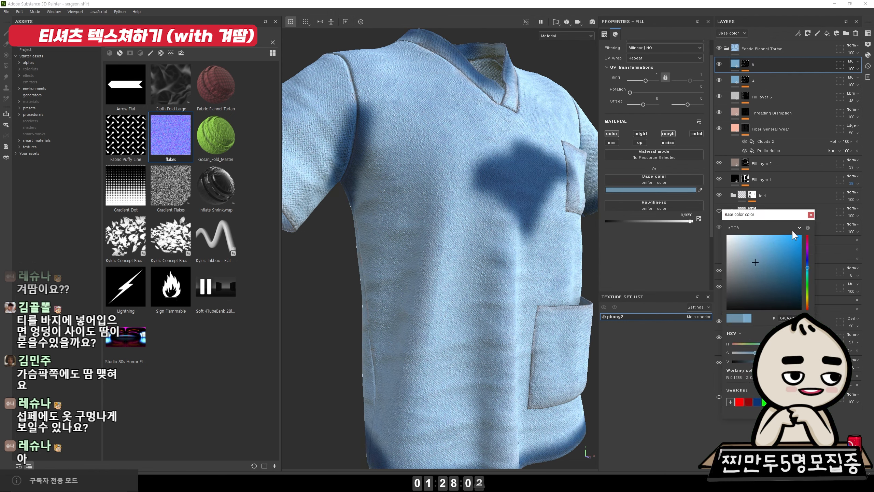
click(810, 215)
click(811, 218)
Remove the Warp, Blur, Paint and Fill effects from layer B's mask
click(757, 66)
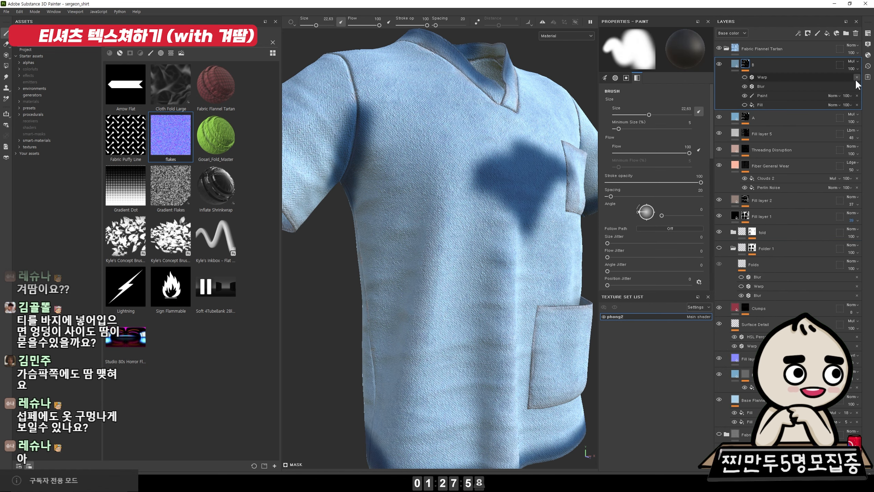
click(857, 77)
click(856, 77)
click(857, 77)
click(857, 78)
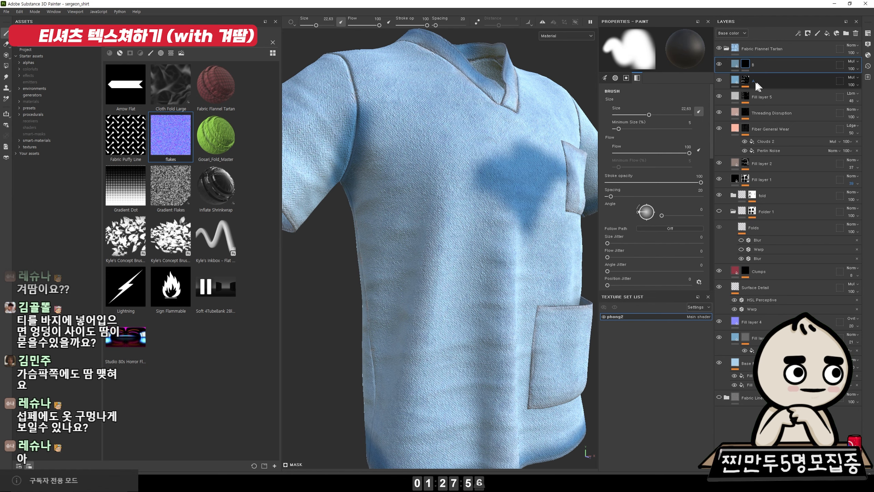
Add an anchor point to layer A's mask and use it as the grayscale source of a new fill on layer B's mask
right_click(746, 81)
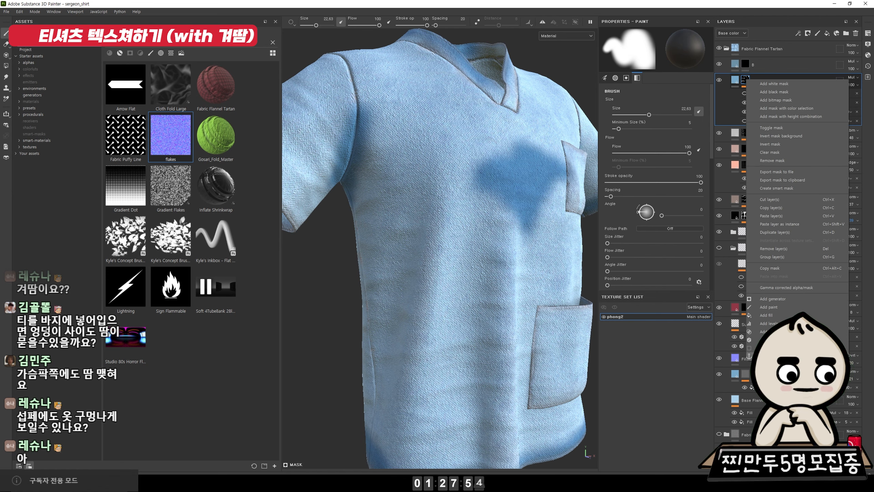
click(784, 361)
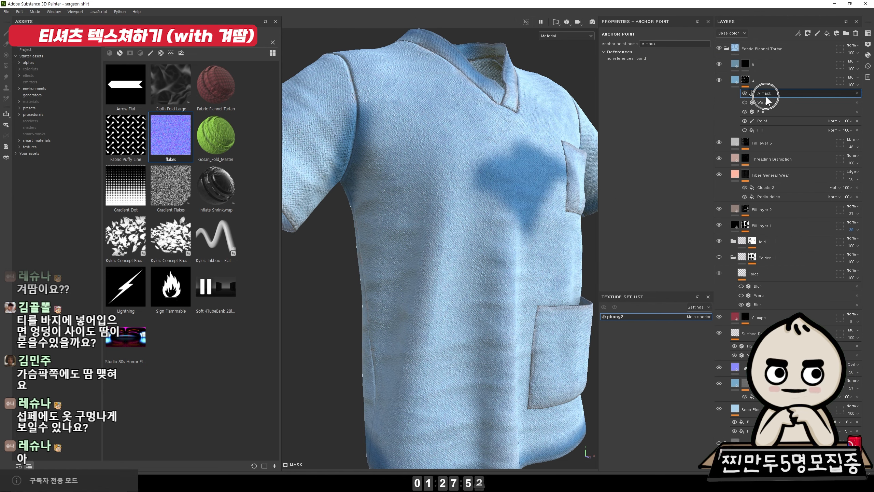
click(742, 63)
right_click(743, 62)
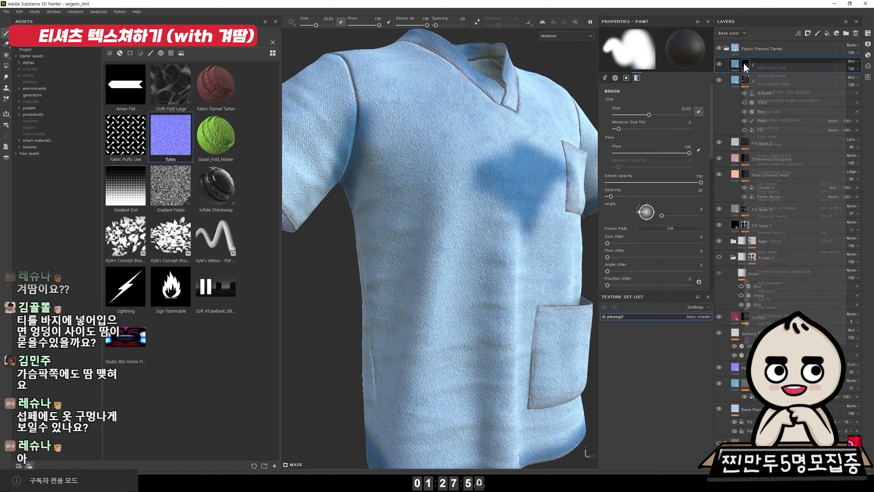
click(778, 299)
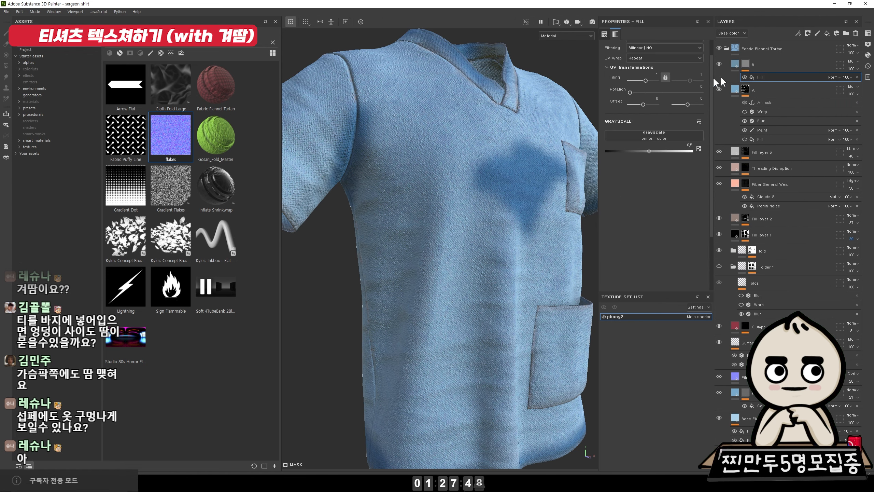
click(650, 133)
click(707, 139)
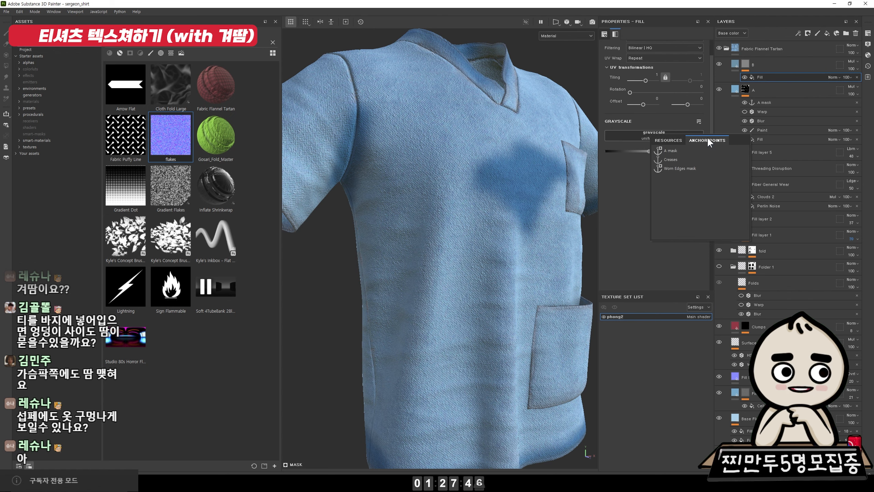
click(670, 151)
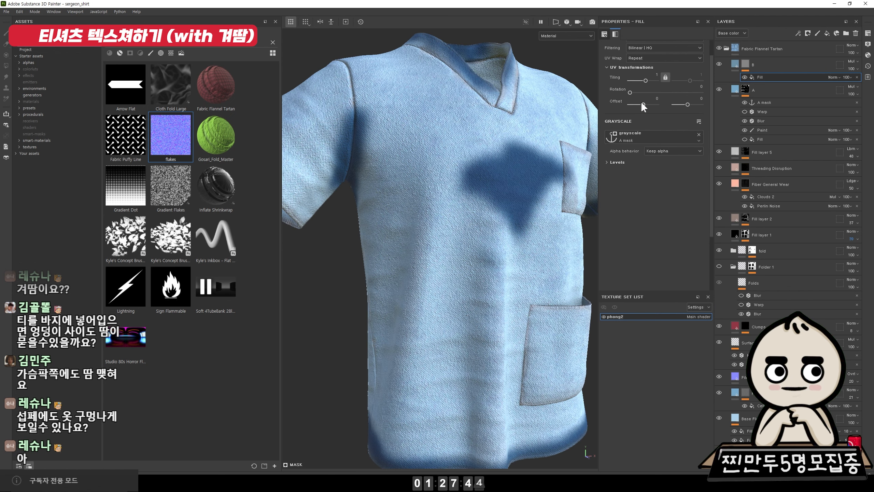
Lower the white input level of layer B's mask fill to about 0.12 to expand and sharpen the stain
click(623, 161)
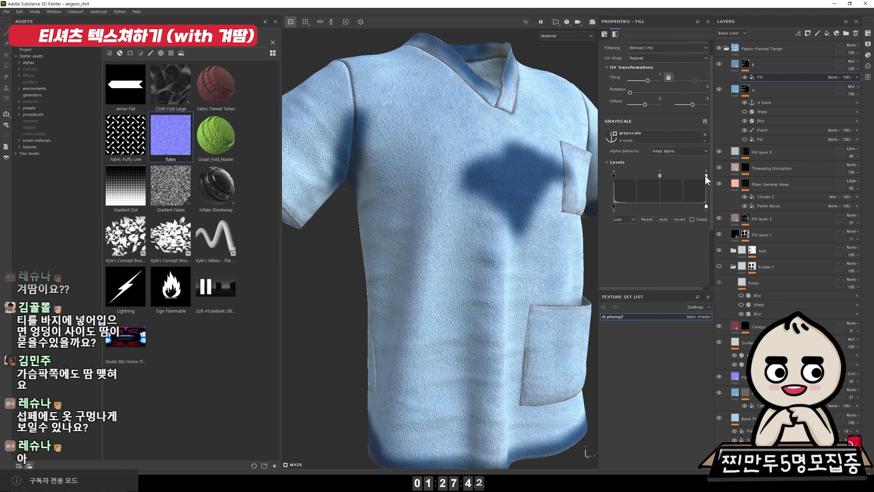
drag(705, 175, 624, 183)
alt+drag(519, 188, 489, 188)
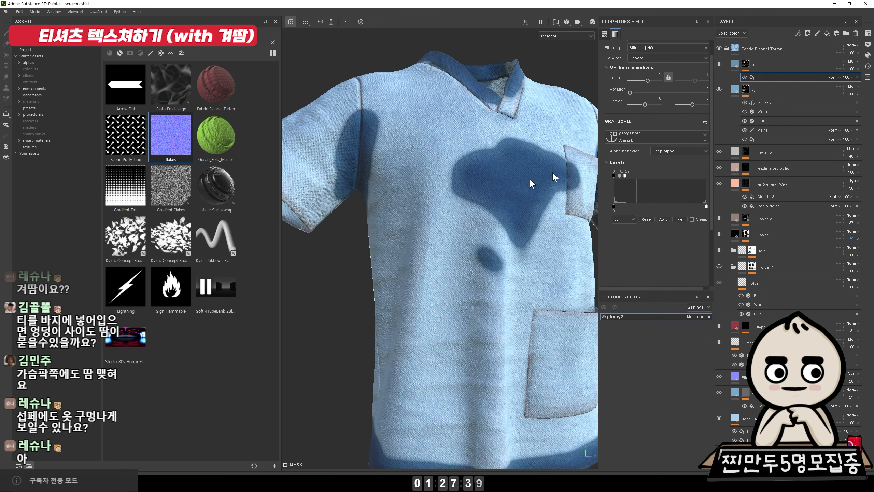
Compare the stains with layer B hidden and shown, and remove the disabled Fill effect from layer A's mask
click(718, 62)
click(718, 63)
click(719, 62)
click(719, 62)
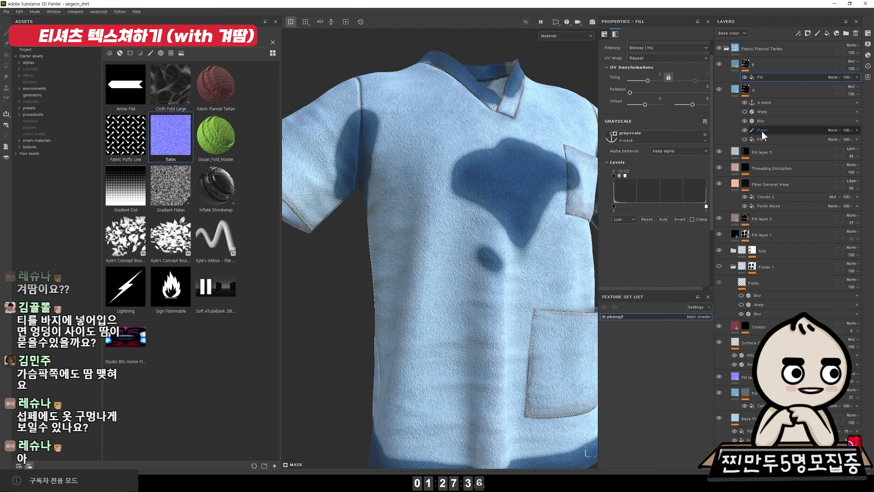
click(857, 139)
Compare the shirt with and without layer B, and lower layer B's opacity to 52
click(719, 64)
click(719, 64)
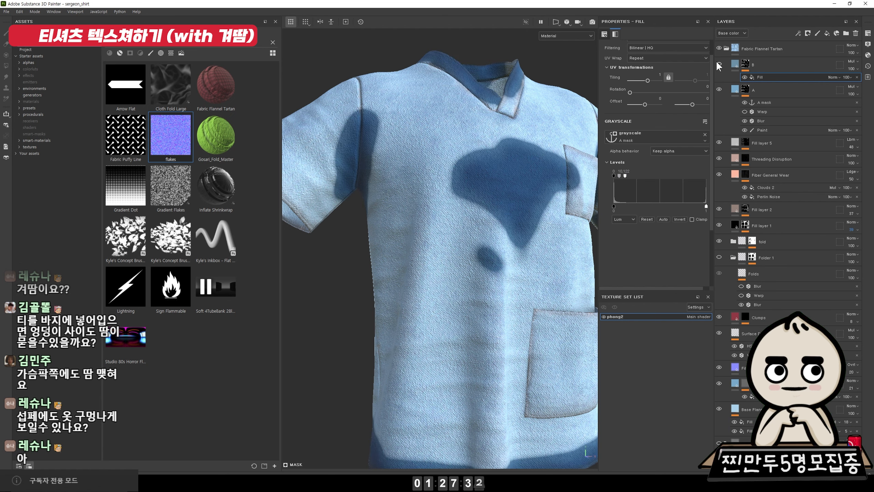
click(718, 64)
click(718, 65)
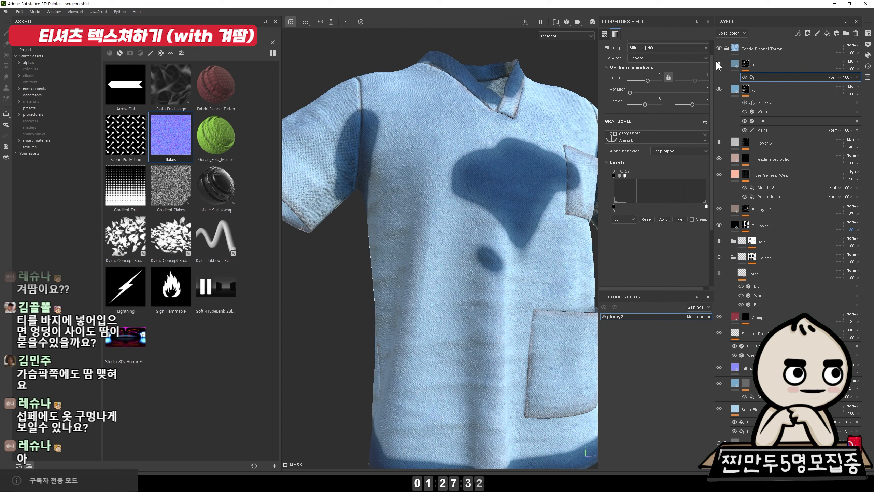
click(848, 68)
drag(870, 81, 855, 83)
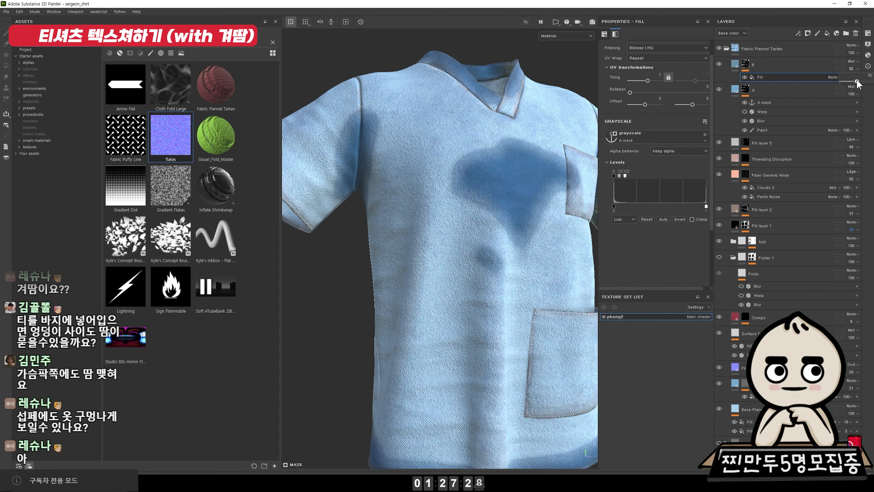
Extend the stain patches on the shirt's upper back in layer A's mask paint, using a white brush of size 17.29
click(766, 129)
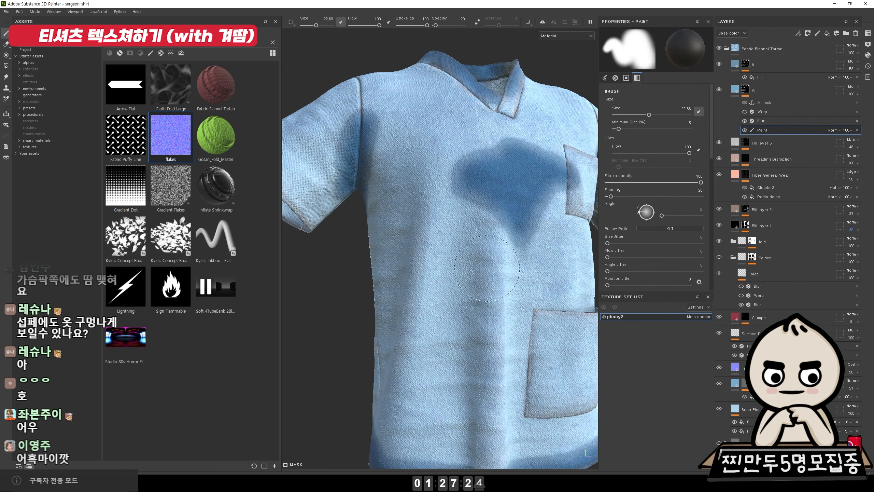
alt+right_drag(503, 279, 406, 218)
alt+drag(406, 219, 750, 260)
alt+middle_drag(471, 279, 501, 252)
alt+drag(501, 252, 454, 230)
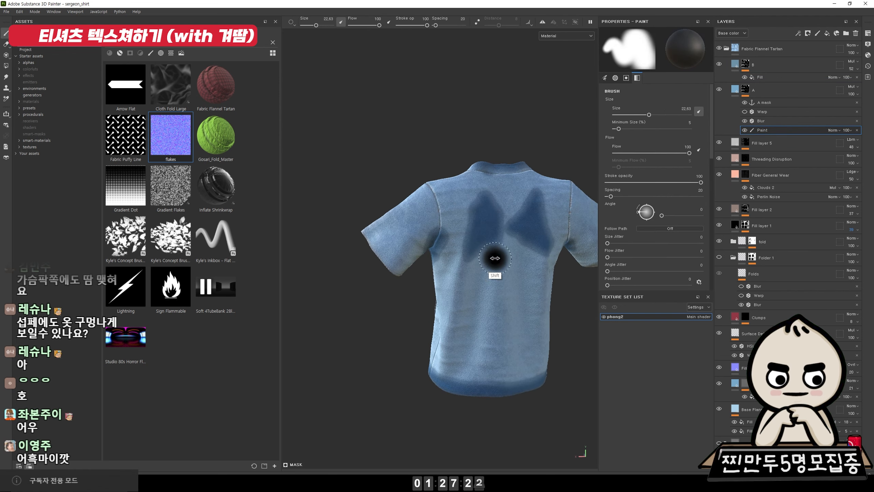
shift+right_drag(494, 257, 535, 318)
alt+middle_drag(534, 318, 519, 271)
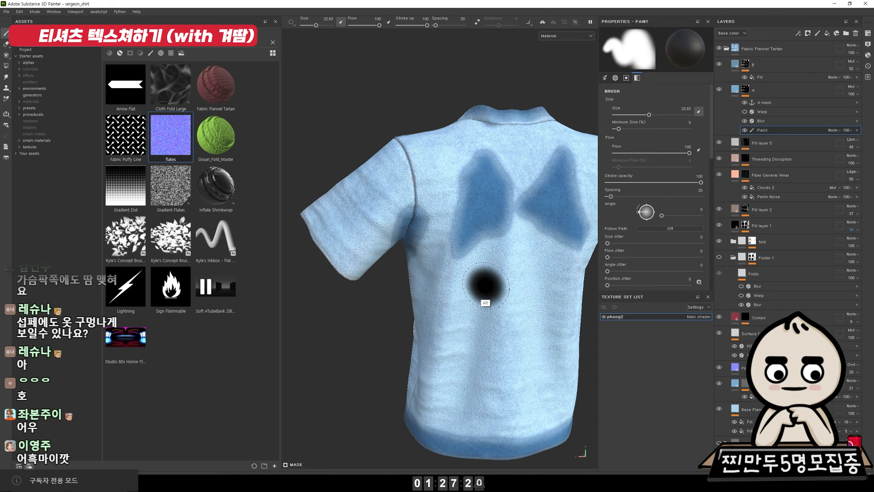
mouse_move(486, 289)
alt+mouse_down()
mouse_move(515, 235)
mouse_move(474, 294)
alt+mouse_up()
alt+middle_drag(474, 294, 363, 256)
alt+right_drag(471, 275, 538, 318)
alt+drag(538, 318, 481, 340)
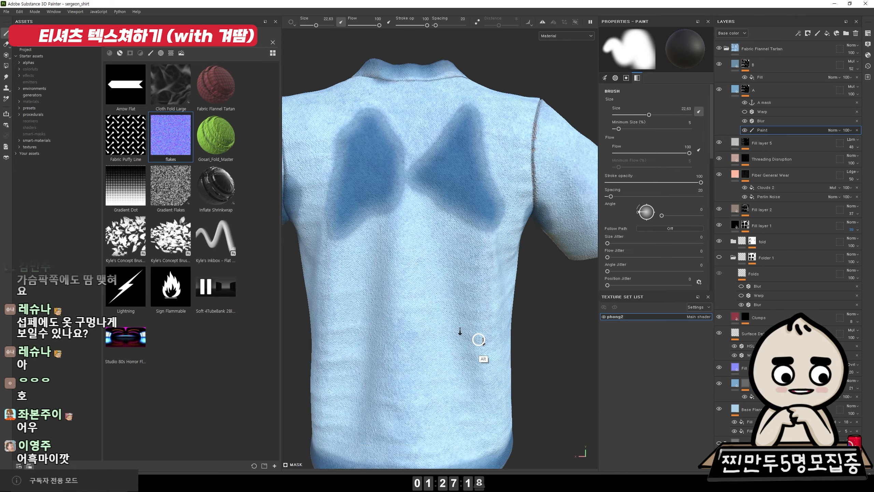
alt+right_drag(482, 340, 421, 362)
alt+middle_drag(452, 321, 456, 304)
alt+drag(456, 305, 488, 299)
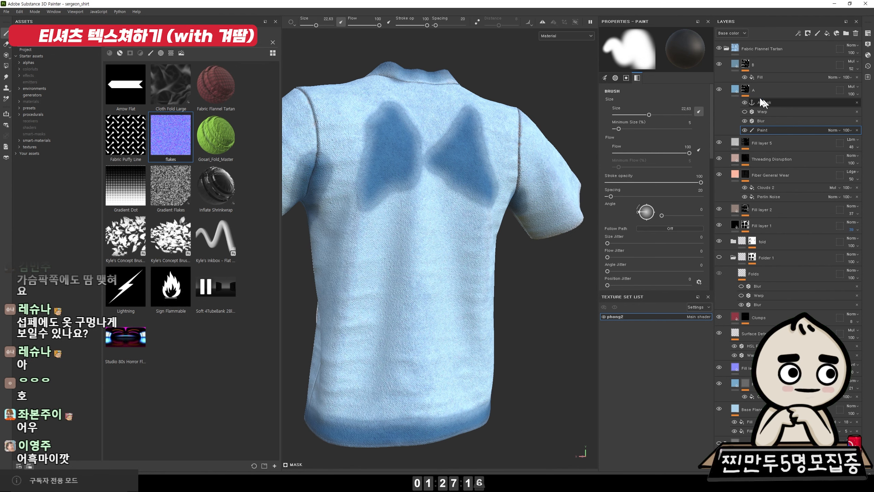
key(x)
ctrl+right_drag(403, 131, 391, 132)
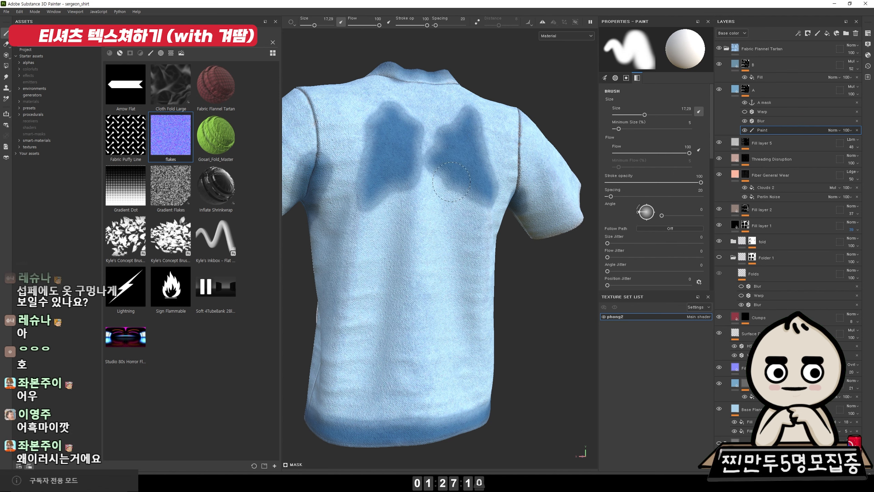
Paint and erase uneven patches along the shirt's bottom hem in layer A's mask to make the hem stain irregular
alt+drag(453, 236, 460, 228)
mouse_move(455, 353)
alt+middle_down()
mouse_move(476, 258)
mouse_move(469, 258)
alt+middle_up()
mouse_move(377, 316)
mouse_down()
mouse_move(420, 318)
mouse_move(410, 307)
mouse_up()
key(x)
key(x)
key(x)
mouse_move(508, 323)
alt+mouse_down()
mouse_move(459, 328)
mouse_move(478, 289)
mouse_move(463, 297)
alt+mouse_up()
click(496, 322)
key(x)
key(x)
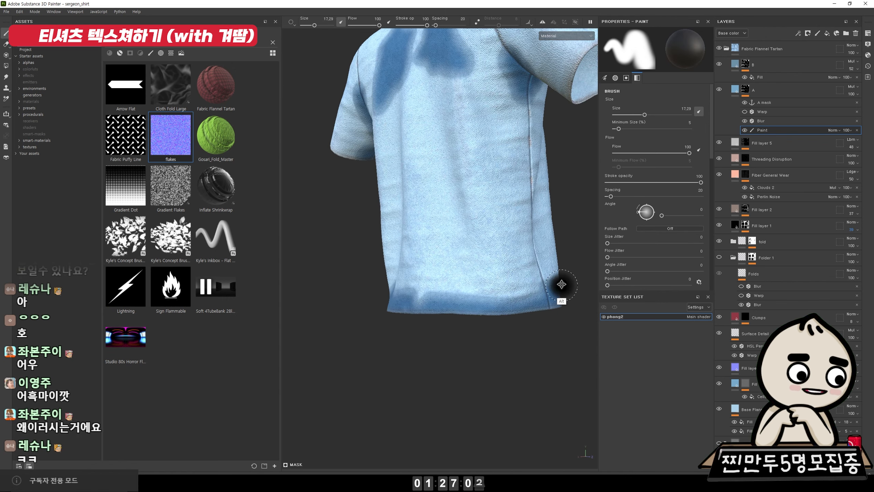
mouse_move(561, 284)
alt+mouse_down()
mouse_move(416, 296)
mouse_move(439, 280)
mouse_move(457, 313)
mouse_move(402, 266)
mouse_move(356, 270)
alt+mouse_up()
mouse_move(412, 271)
shift+right_down()
mouse_move(483, 269)
mouse_move(377, 277)
shift+right_up()
alt+drag(532, 271, 522, 294)
alt+right_drag(501, 240, 420, 252)
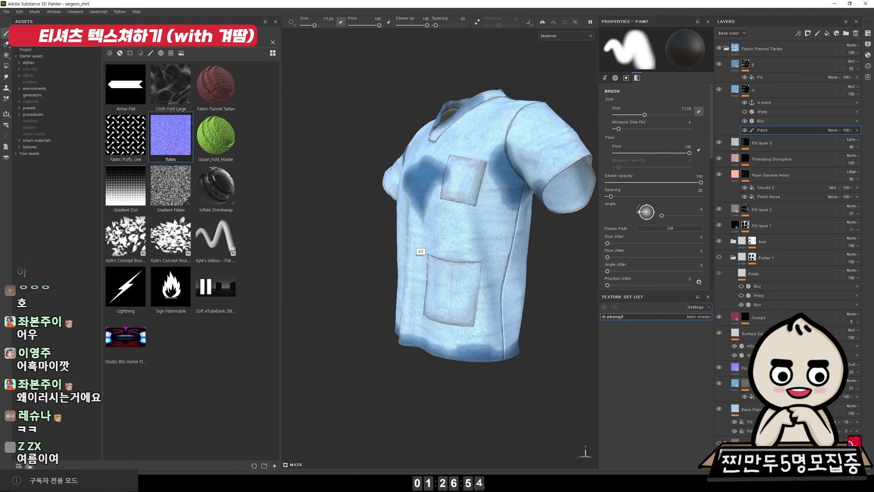
alt+drag(420, 251, 473, 228)
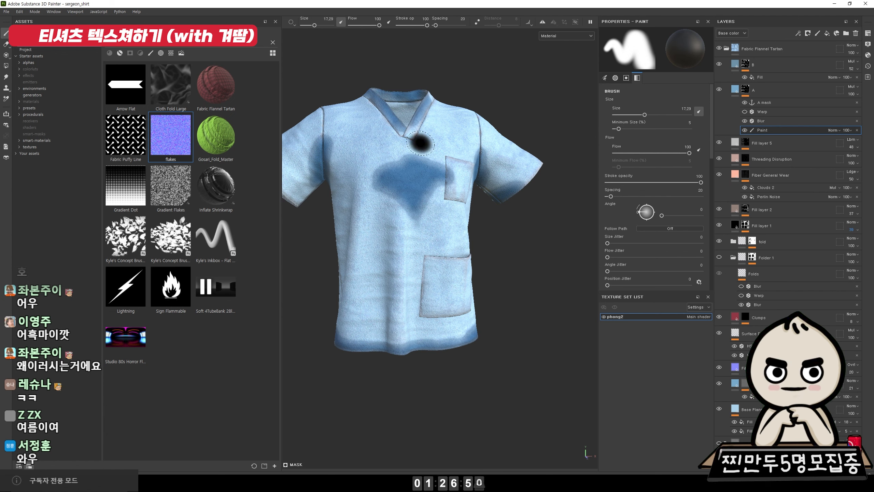
Compare the stains with layers A and B hidden and shown, and lower layer A's opacity to about 75
alt+drag(435, 141, 414, 153)
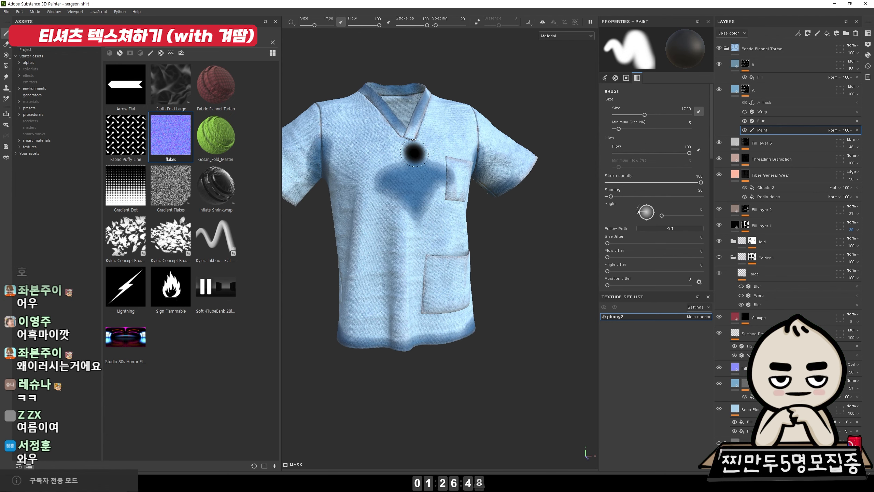
mouse_move(389, 121)
alt+mouse_down()
mouse_move(399, 137)
mouse_move(361, 161)
mouse_move(502, 172)
mouse_move(478, 199)
mouse_move(494, 210)
mouse_move(481, 262)
mouse_move(382, 230)
mouse_move(485, 370)
alt+mouse_up()
shift+right_drag(486, 370, 415, 231)
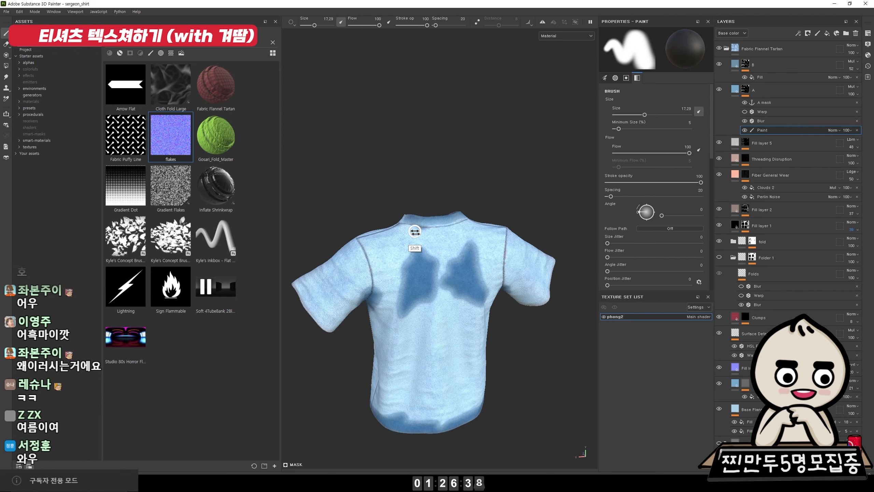
click(718, 89)
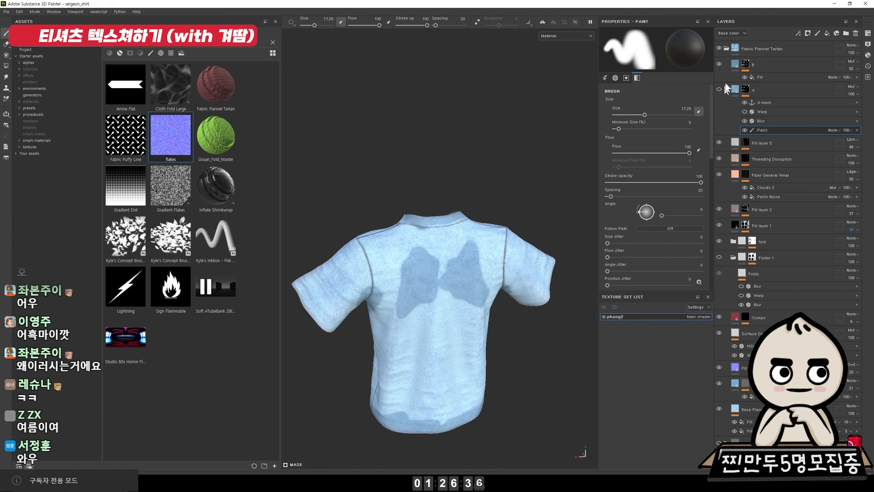
click(719, 65)
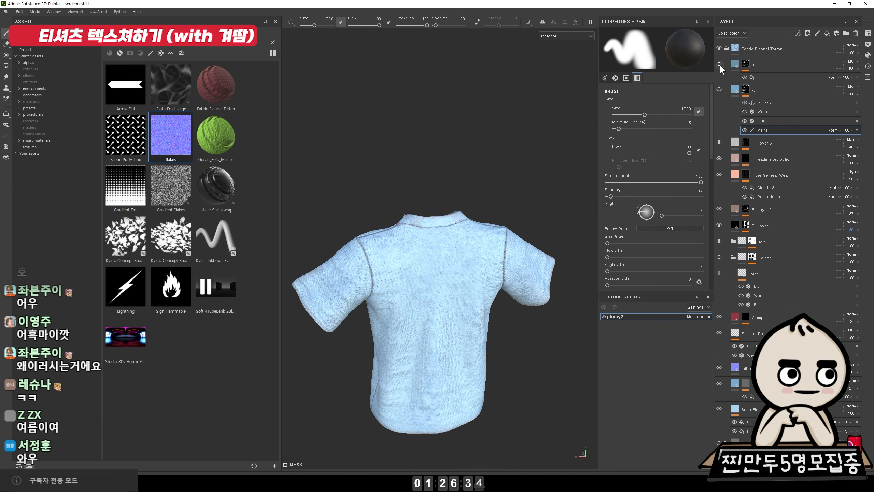
click(718, 64)
click(719, 89)
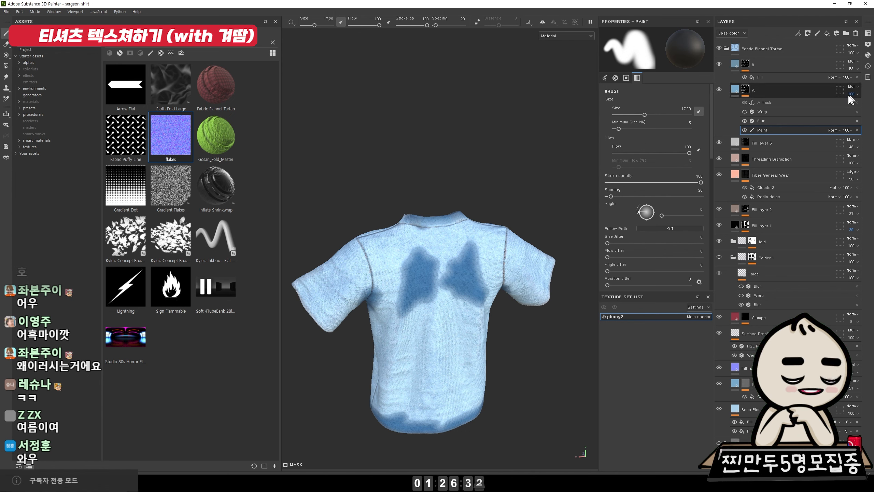
drag(869, 106, 855, 107)
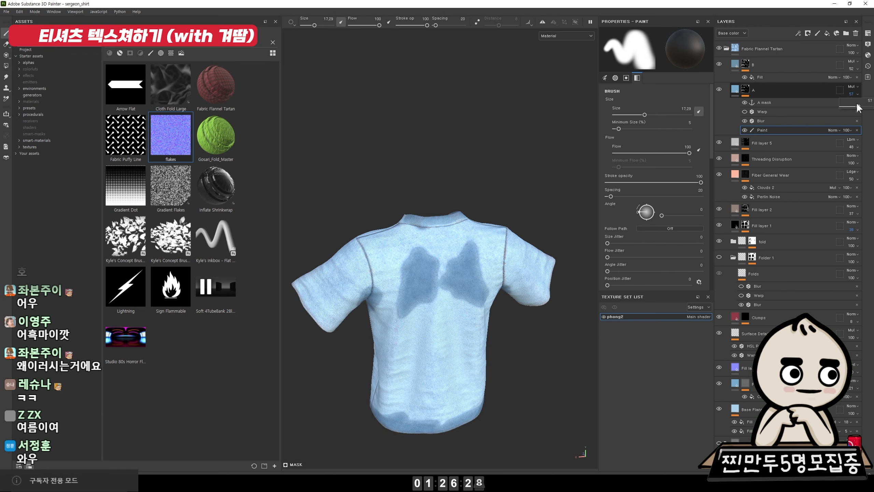
drag(190, 206, 361, 182)
Check the stains on the shirt's front and review the texture set's channels and the shader parameters
alt+right_drag(324, 141, 401, 209)
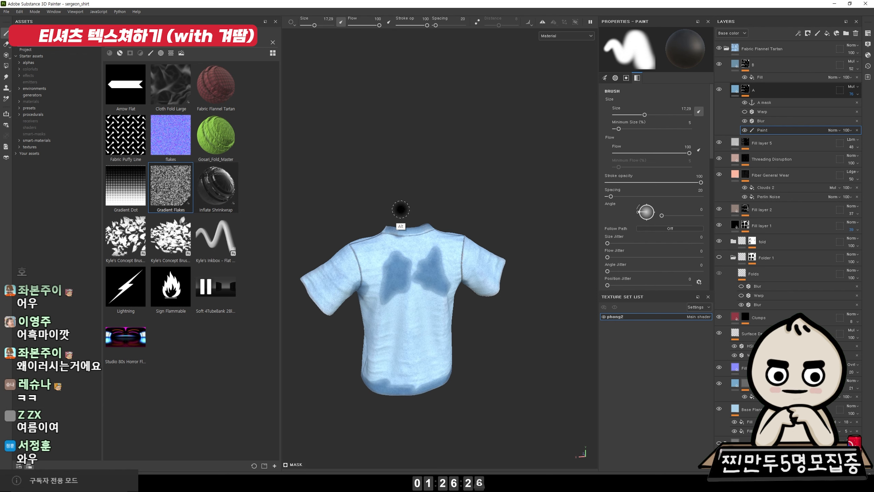
alt+drag(377, 188, 418, 213)
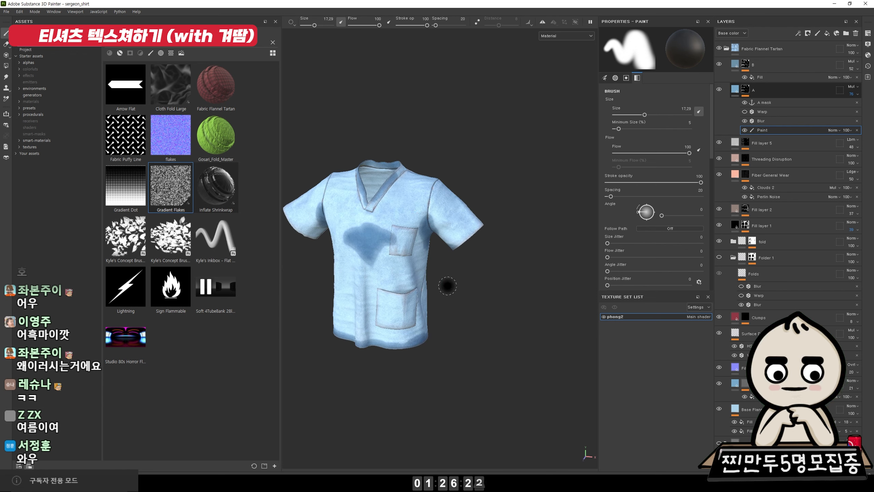
alt+drag(448, 286, 431, 294)
alt+right_drag(431, 295, 454, 278)
alt+middle_drag(474, 148, 569, 108)
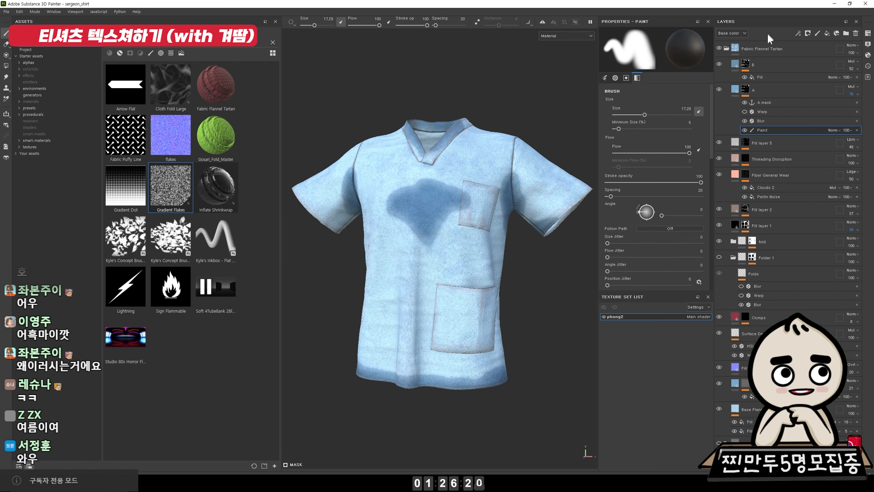
click(867, 34)
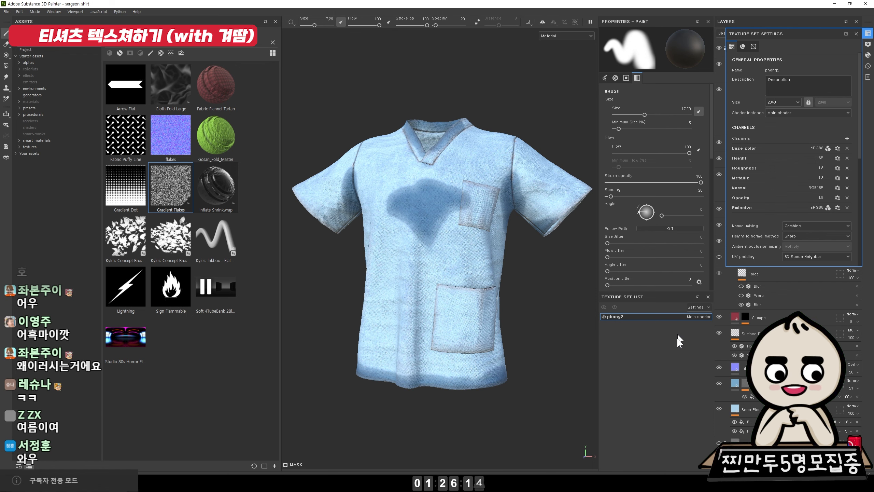
click(868, 34)
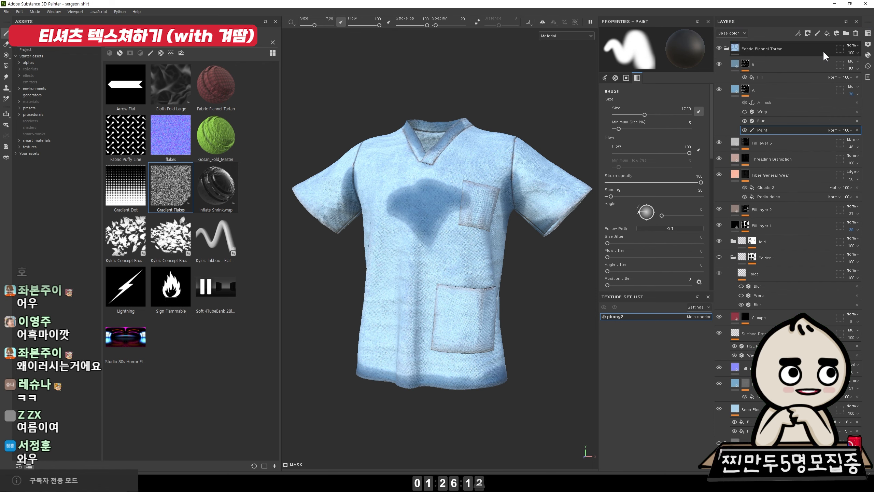
click(868, 35)
click(868, 35)
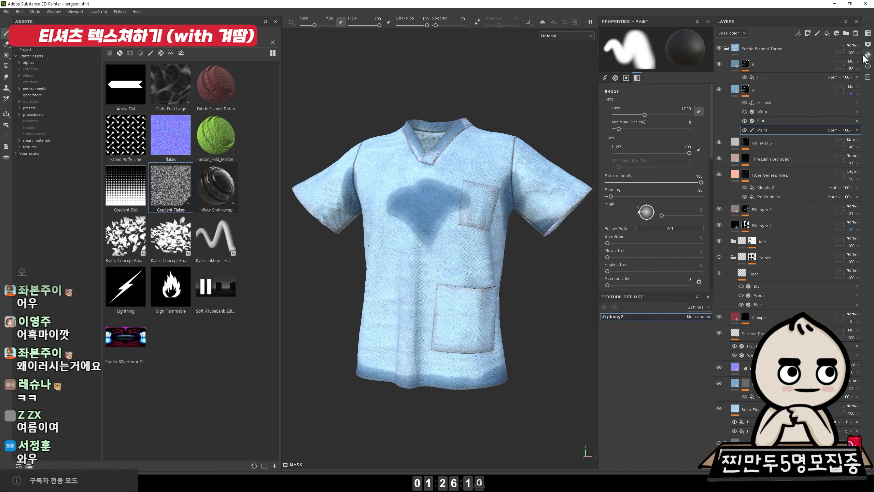
click(868, 55)
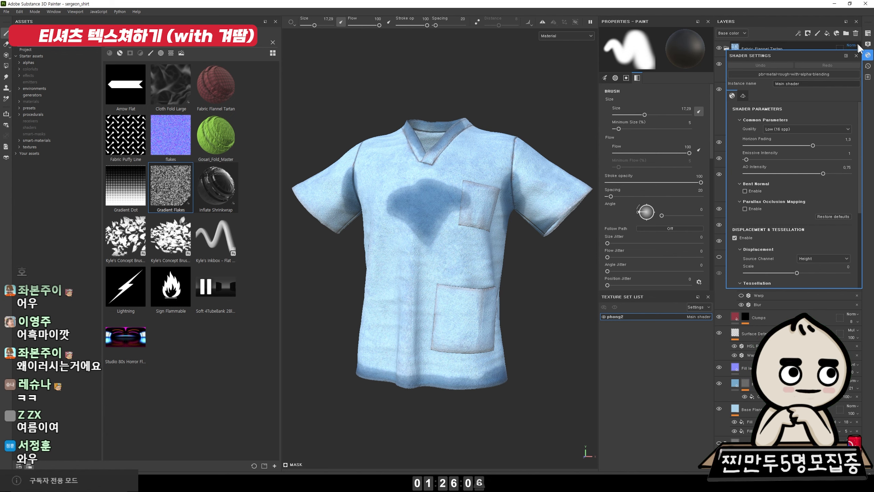
click(868, 56)
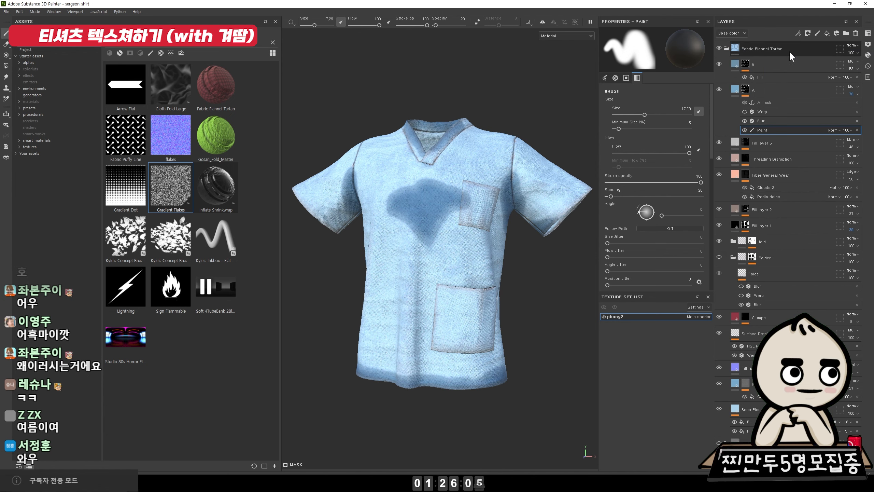
Add a fill layer above layer B and set its Opacity channel to 0
click(737, 63)
click(826, 33)
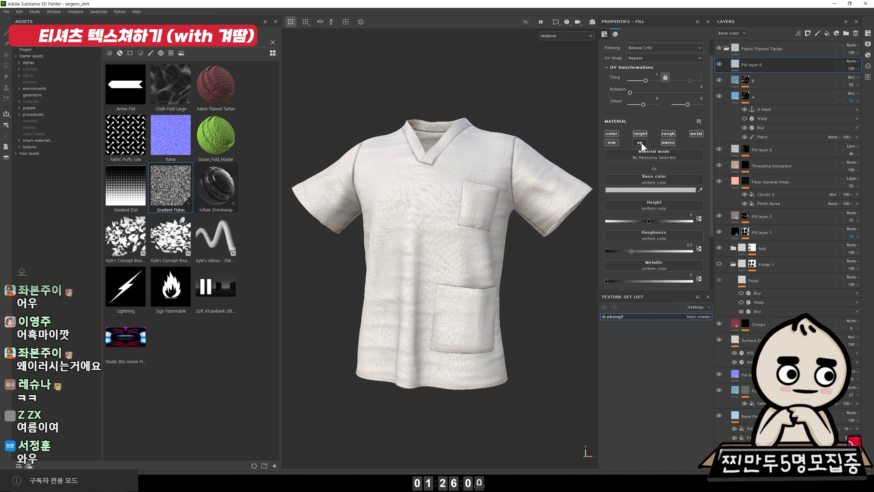
scroll(667, 262, down, 3)
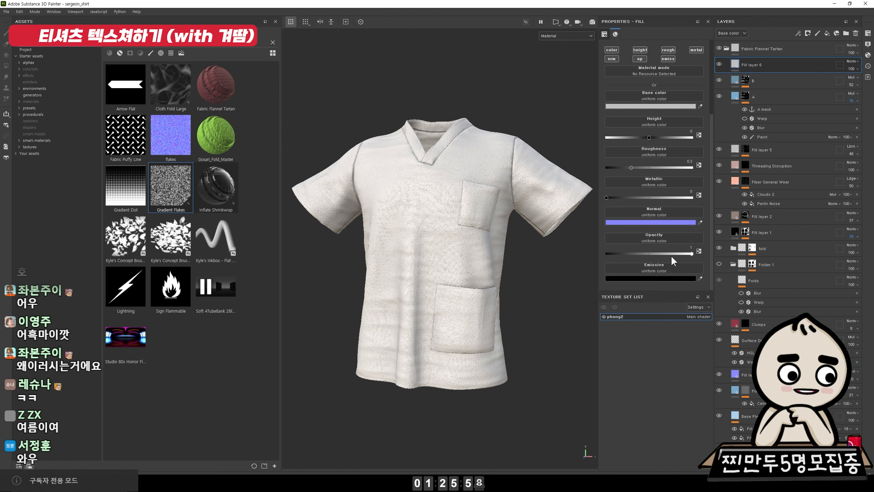
drag(681, 252, 496, 248)
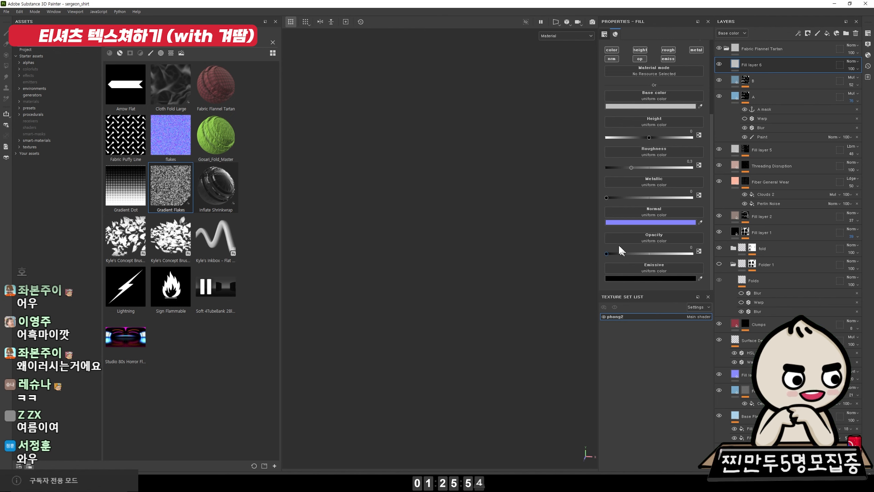
drag(620, 254, 441, 245)
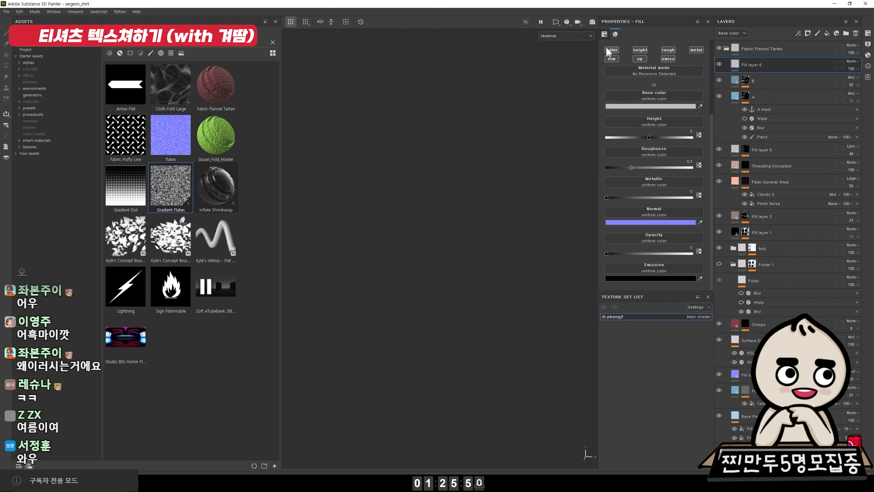
Add a black mask with a Paint effect to the new fill layer
right_click(750, 66)
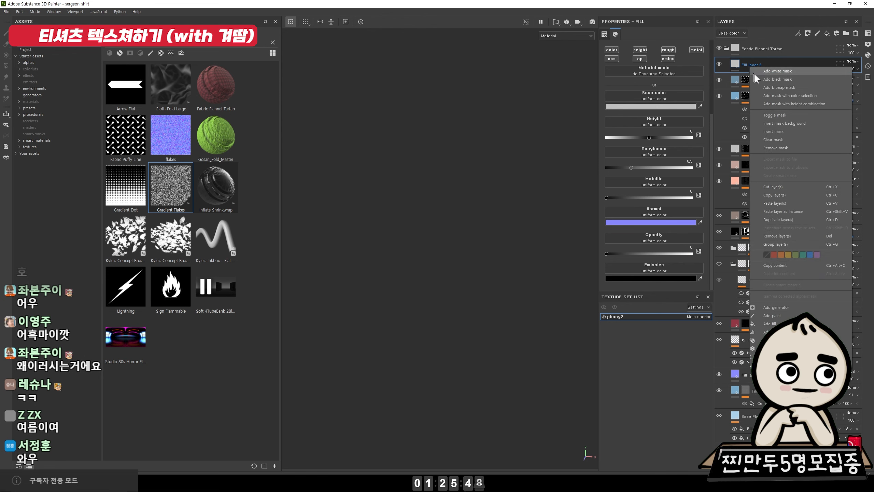
click(758, 79)
right_click(747, 63)
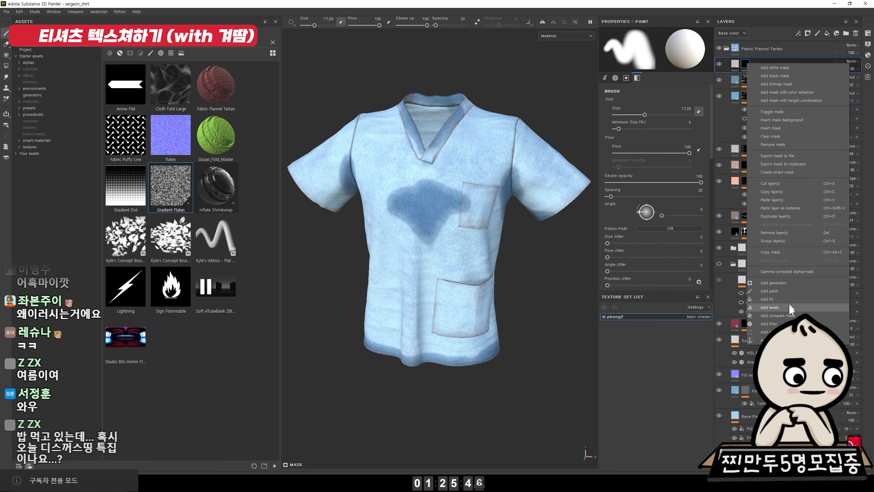
click(790, 292)
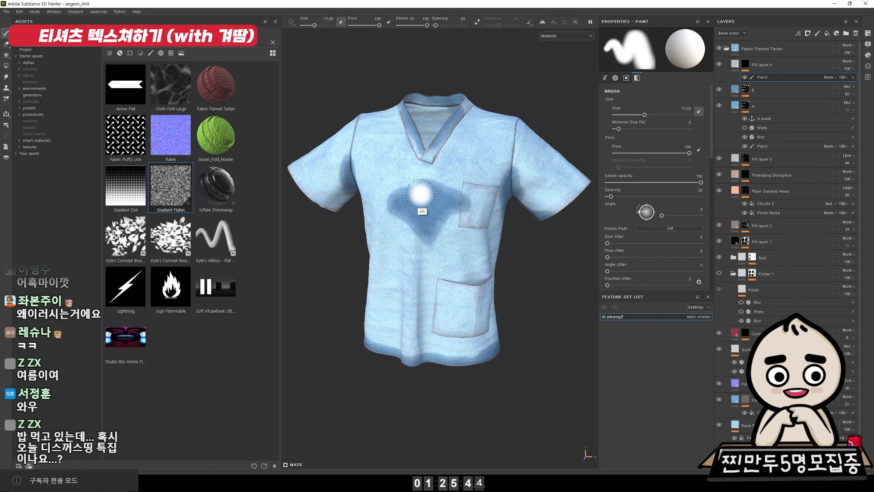
Paint a white stroke on the new fill layer's mask at the shirt's upper chest and examine it up close
alt+drag(420, 194, 424, 192)
drag(374, 165, 388, 191)
alt+drag(398, 229, 476, 225)
alt+right_drag(477, 226, 478, 365)
mouse_move(392, 289)
alt+mouse_down()
mouse_move(557, 224)
mouse_move(495, 220)
mouse_move(478, 224)
mouse_move(598, 258)
mouse_move(647, 258)
alt+mouse_up()
alt+drag(646, 257, 646, 233)
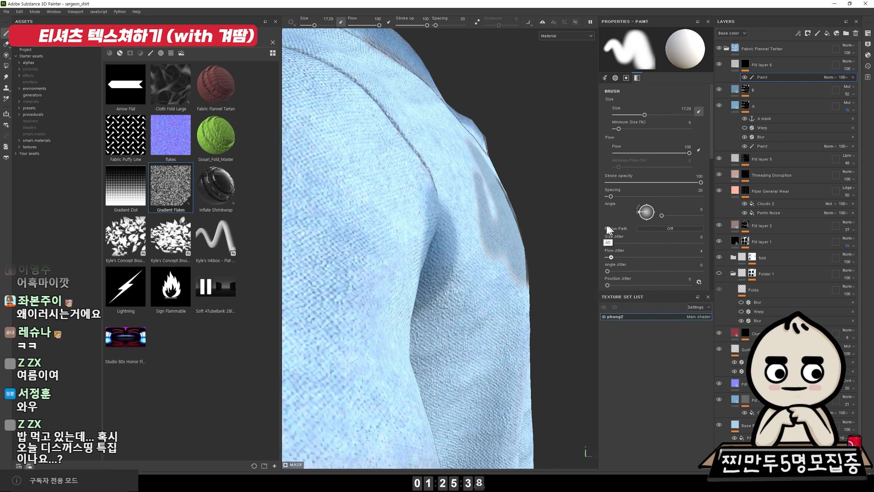
Compare the shirt with the opacity fill layer hidden and shown, from the front and at an angle
mouse_move(552, 195)
alt+mouse_down()
mouse_move(504, 171)
mouse_move(425, 179)
mouse_move(442, 277)
mouse_move(606, 227)
mouse_move(494, 223)
mouse_move(515, 217)
mouse_move(406, 231)
mouse_move(458, 302)
mouse_move(468, 250)
mouse_move(517, 258)
mouse_move(421, 184)
mouse_move(474, 207)
mouse_move(400, 140)
mouse_move(325, 186)
mouse_move(578, 235)
mouse_move(484, 232)
mouse_move(484, 254)
mouse_move(414, 184)
mouse_move(388, 248)
mouse_move(449, 159)
mouse_move(453, 179)
alt+mouse_up()
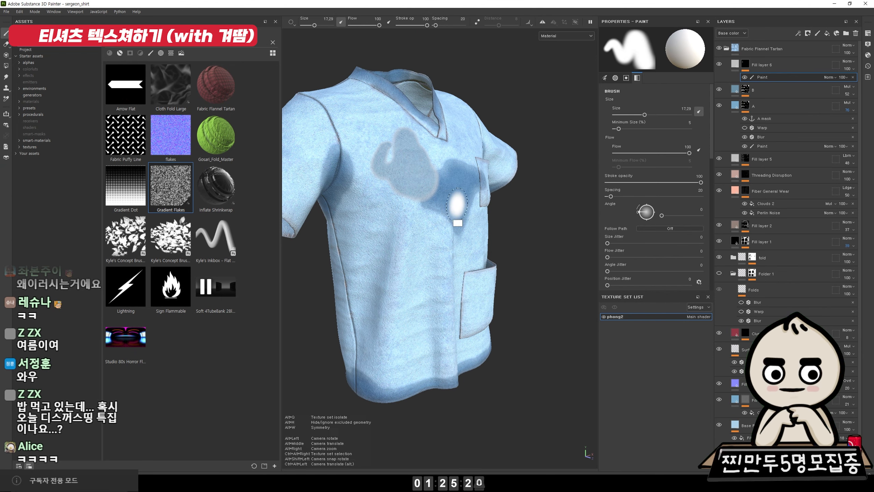
alt+right_drag(458, 209, 472, 181)
alt+drag(472, 181, 453, 186)
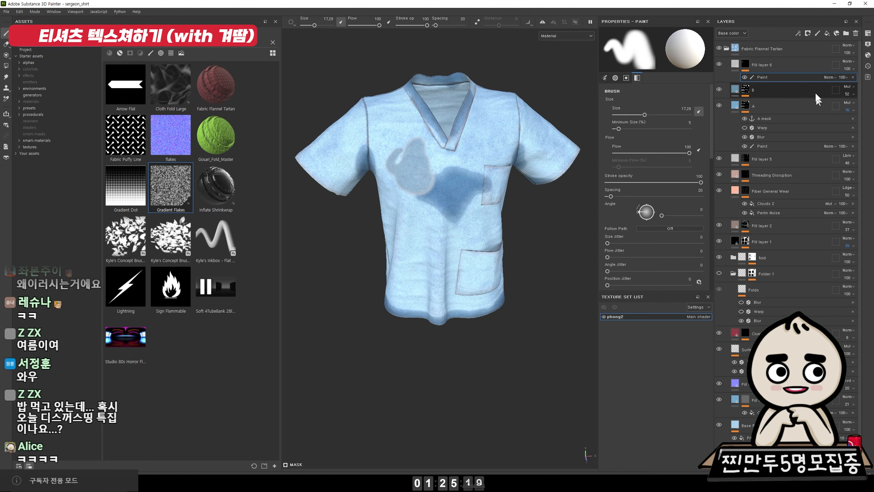
click(719, 64)
mouse_move(464, 131)
alt+mouse_down()
mouse_move(498, 163)
mouse_move(423, 176)
alt+mouse_up()
alt+right_drag(423, 176, 511, 202)
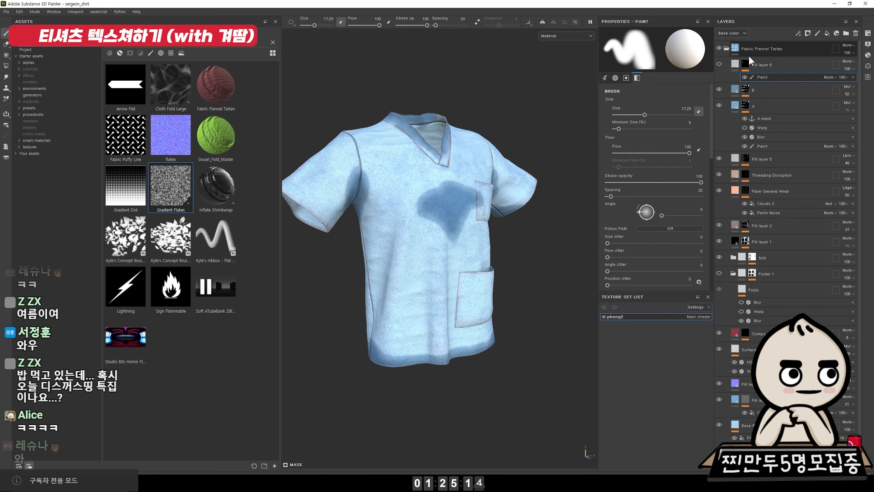
click(720, 62)
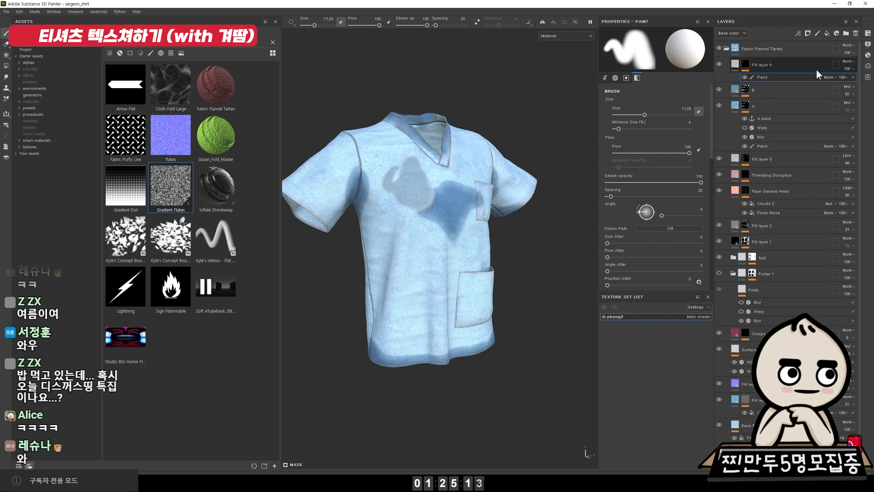
Replace the Paint effect on the opacity fill layer's mask with a Fill effect
click(853, 77)
right_click(746, 62)
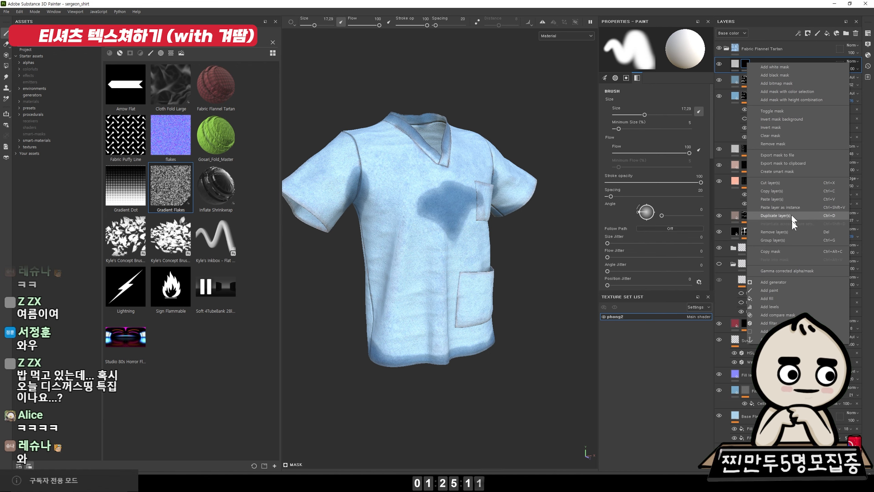
click(792, 297)
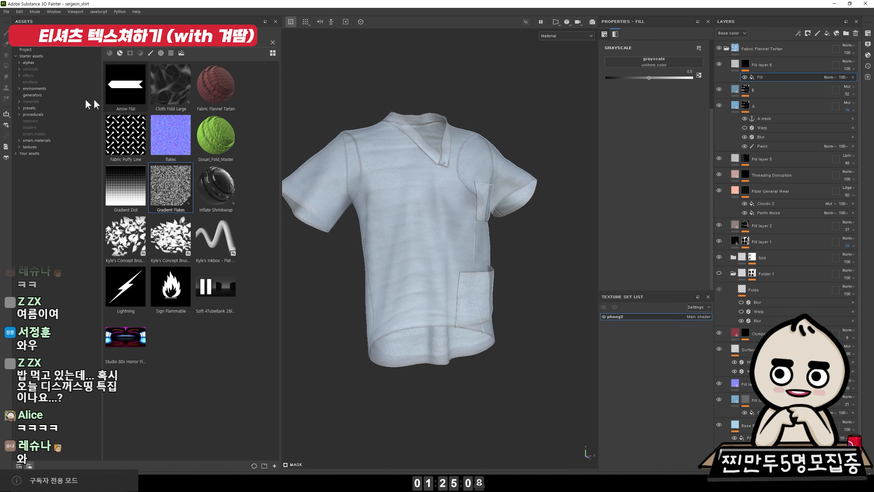
Find the Dirt 4 texture in the asset library and assign it to the mask's Fill effect
click(69, 108)
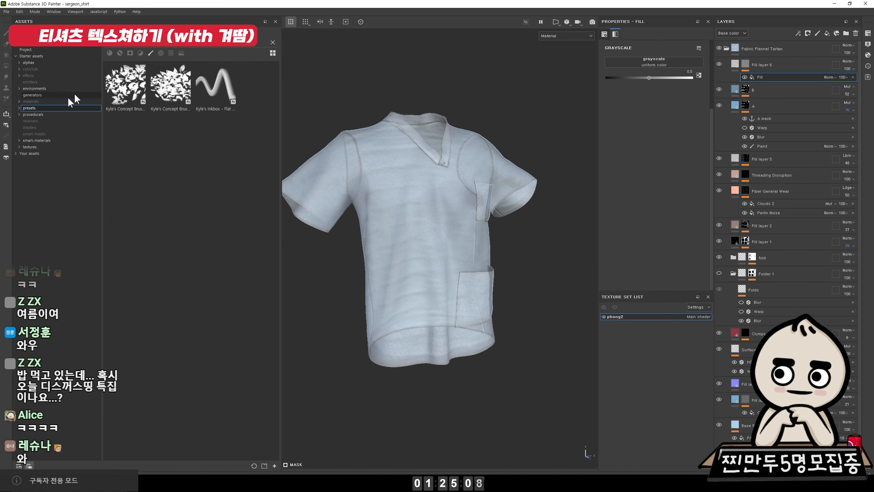
click(46, 95)
click(51, 109)
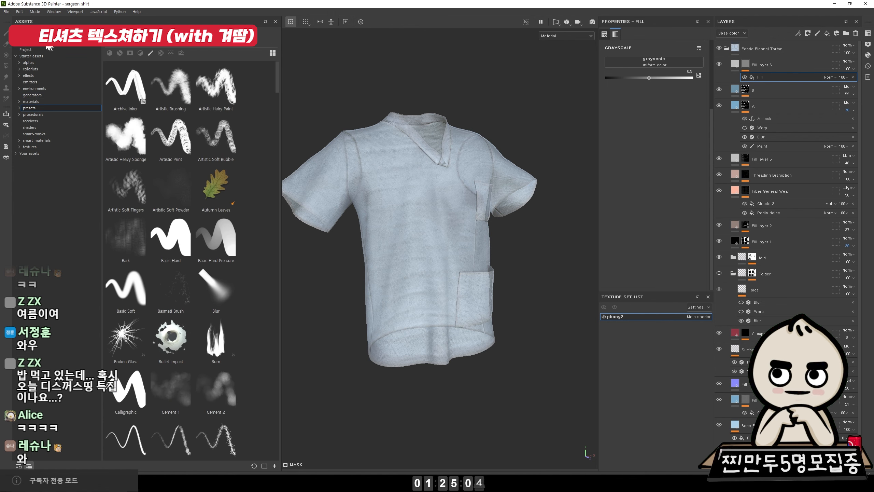
click(74, 44)
scroll(171, 262, down, 7)
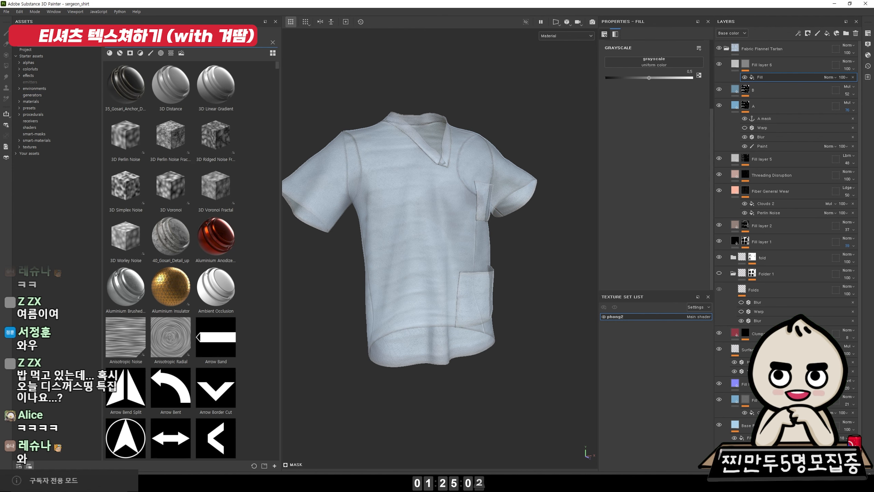
scroll(187, 165, down, 6)
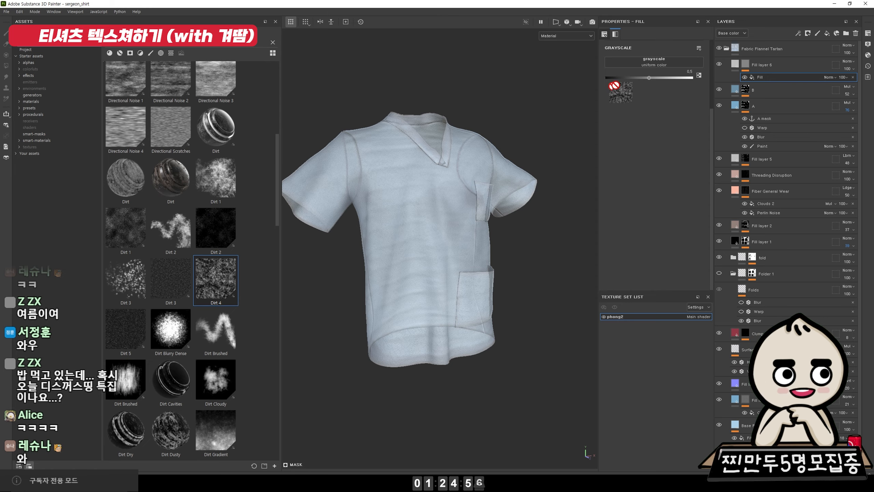
drag(650, 65, 650, 65)
alt+drag(495, 147, 427, 164)
alt+right_drag(427, 164, 435, 191)
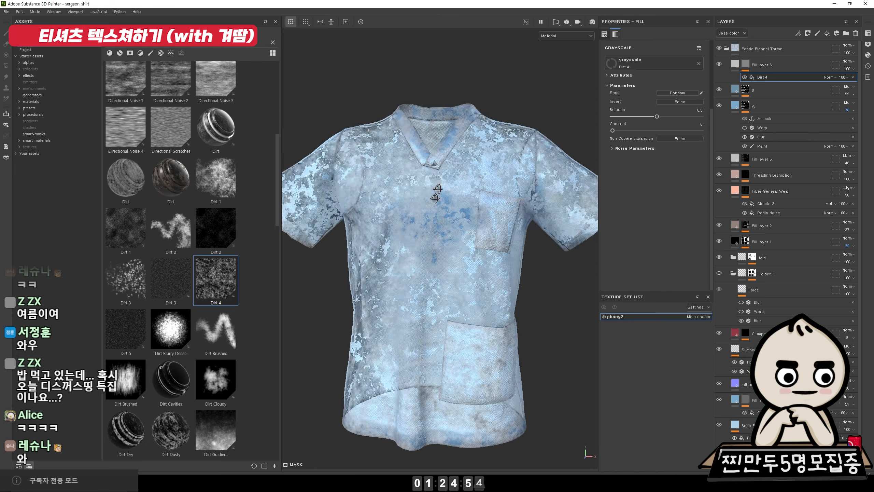
alt+drag(435, 191, 458, 220)
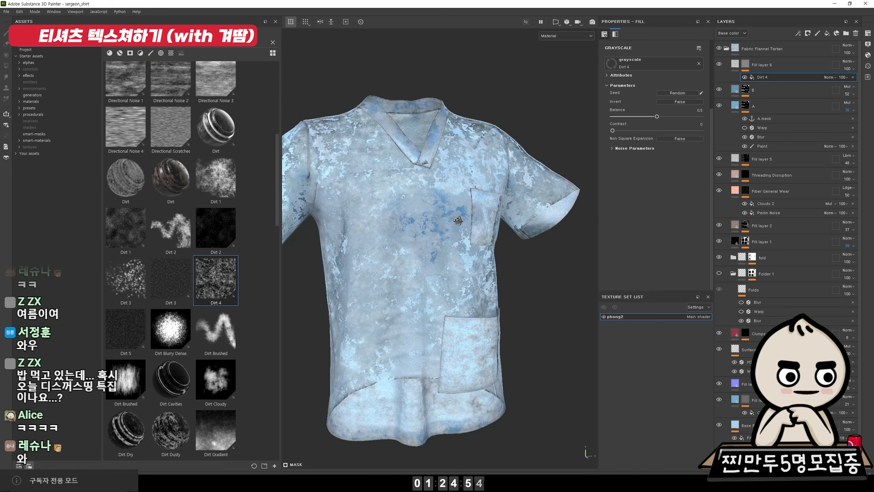
Try inverting the Dirt 4 texture in the mask and turn the inversion back off
click(674, 102)
mouse_move(530, 186)
alt+mouse_down()
mouse_move(523, 179)
mouse_move(550, 182)
mouse_move(519, 179)
alt+mouse_up()
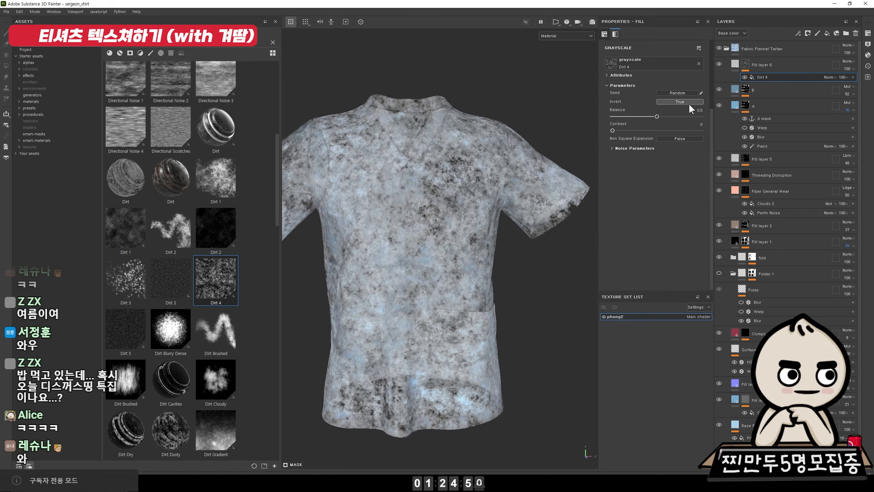
click(688, 102)
Lower the Dirt 4 texture's Balance to 0.37 and inspect the shirt's lower part
mouse_move(656, 118)
mouse_down()
mouse_move(622, 117)
mouse_move(655, 118)
mouse_up()
alt+drag(461, 193, 489, 166)
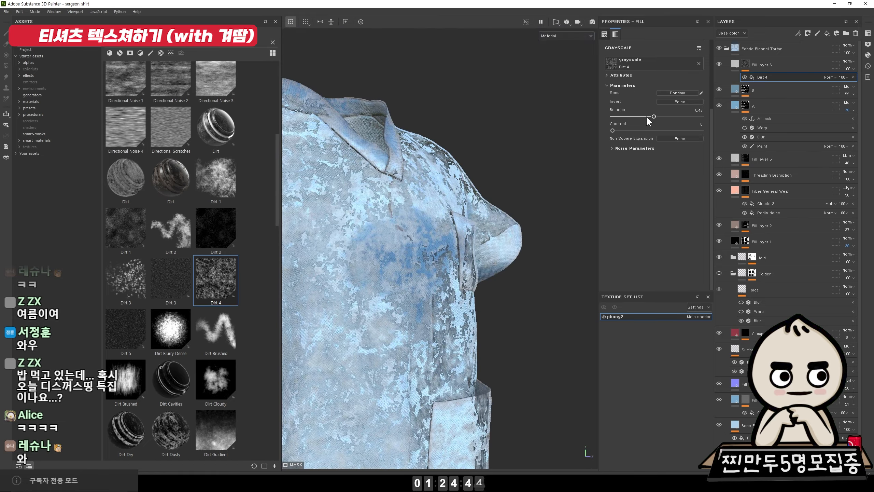
mouse_move(648, 120)
mouse_down()
mouse_move(618, 126)
mouse_move(648, 117)
mouse_up()
key(f)
alt+middle_drag(503, 276, 525, 148)
alt+right_drag(525, 148, 519, 431)
mouse_move(519, 430)
alt+mouse_down()
mouse_move(430, 288)
mouse_move(502, 305)
mouse_move(511, 264)
mouse_move(491, 228)
mouse_move(504, 221)
mouse_move(443, 219)
mouse_move(484, 239)
alt+mouse_up()
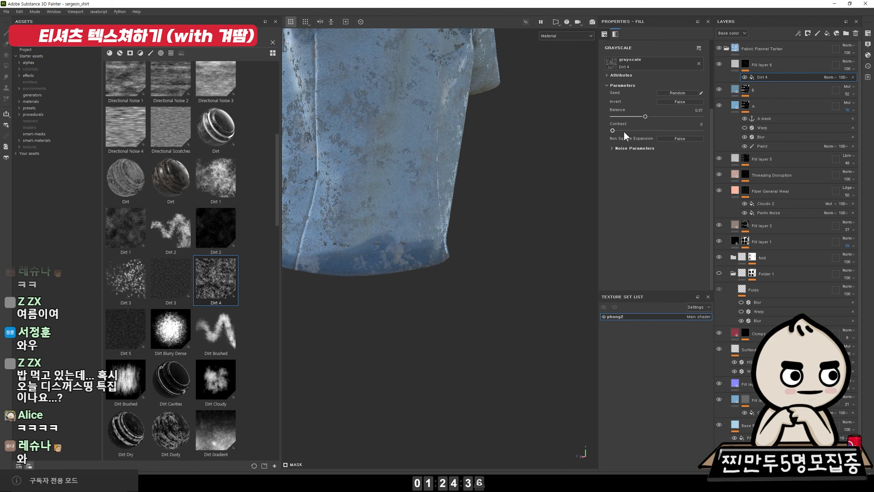
Set the Dirt 4 texture's Contrast to 0.29 and its Balance to 0.62, trying 0.32 on the way
drag(613, 131, 632, 133)
drag(451, 205, 499, 192)
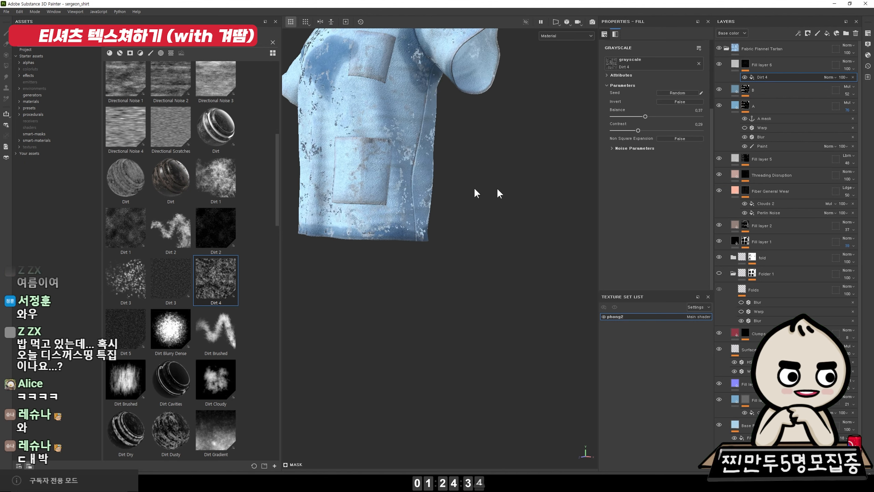
alt+right_drag(499, 191, 611, 359)
alt+drag(610, 193, 654, 162)
mouse_move(637, 118)
mouse_down()
mouse_move(655, 117)
mouse_move(643, 118)
mouse_up()
alt+right_drag(425, 177, 387, 169)
alt+drag(387, 169, 413, 180)
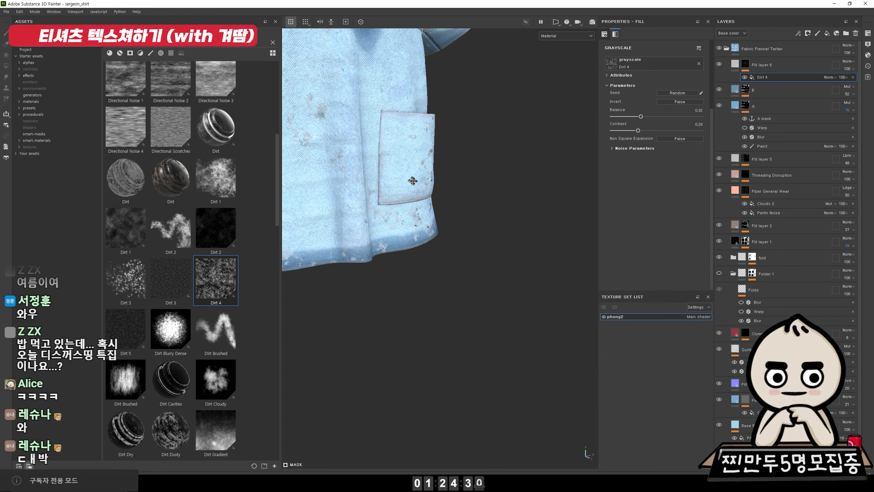
alt+middle_drag(414, 179, 472, 240)
mouse_move(472, 240)
alt+mouse_down()
mouse_move(449, 127)
mouse_move(460, 237)
alt+mouse_up()
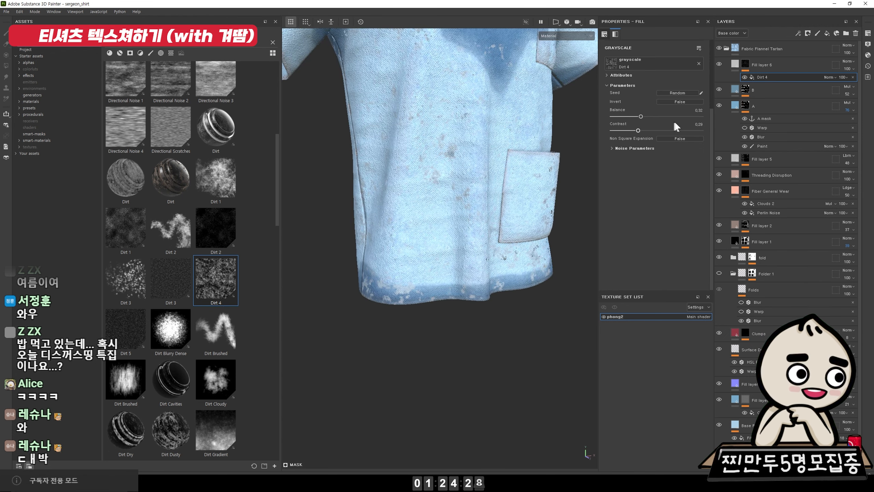
mouse_move(636, 117)
mouse_down()
mouse_move(623, 116)
mouse_move(667, 114)
mouse_up()
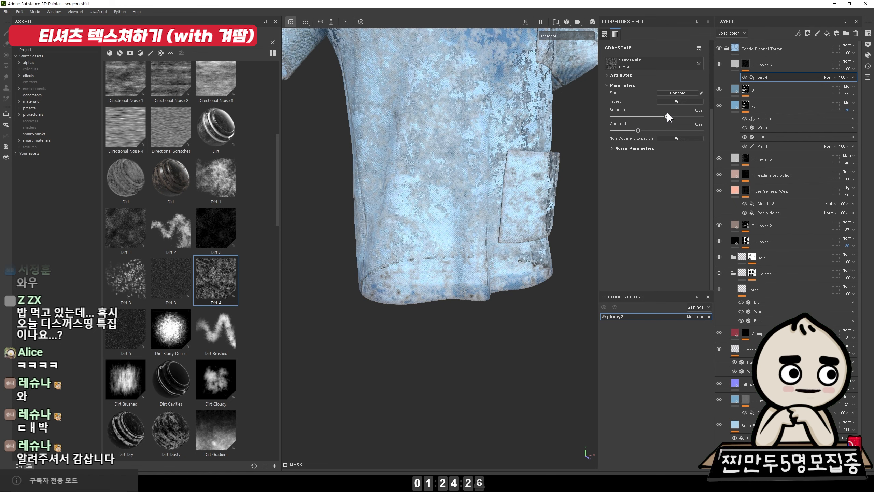
click(747, 64)
right_click(748, 64)
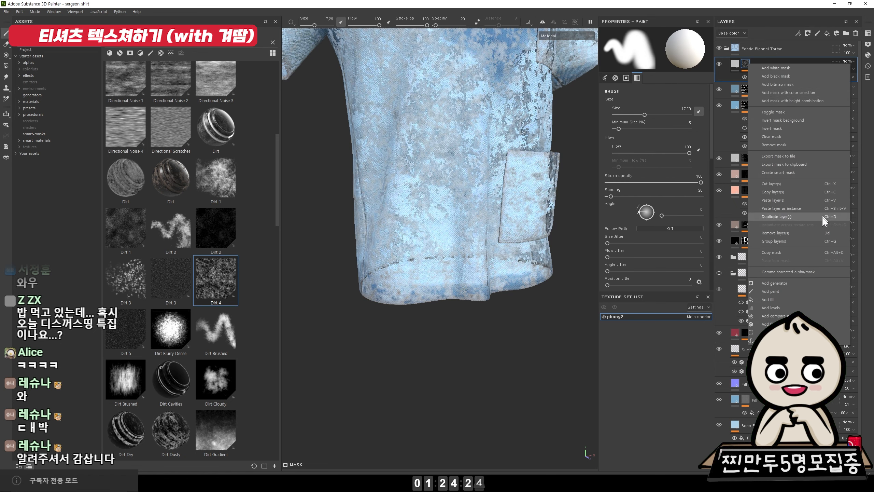
click(807, 283)
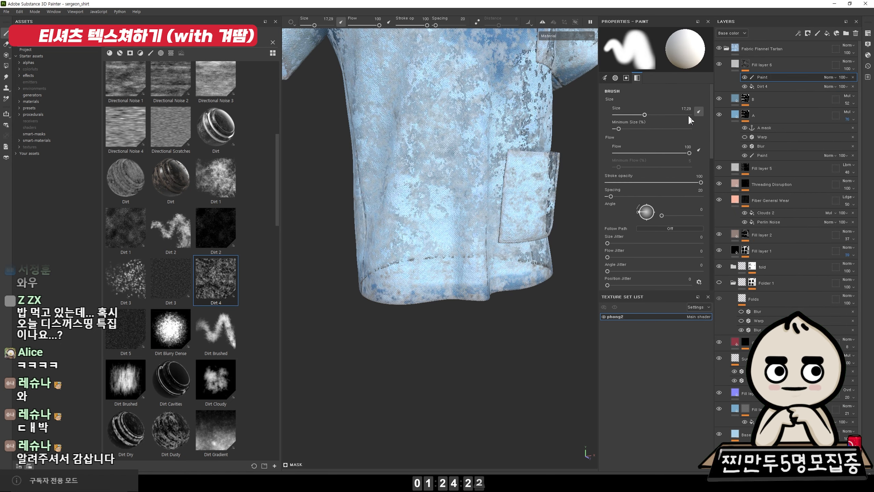
Add a Position generator above Dirt 4 on the opacity fill layer's mask and view the whole shirt
right_click(747, 65)
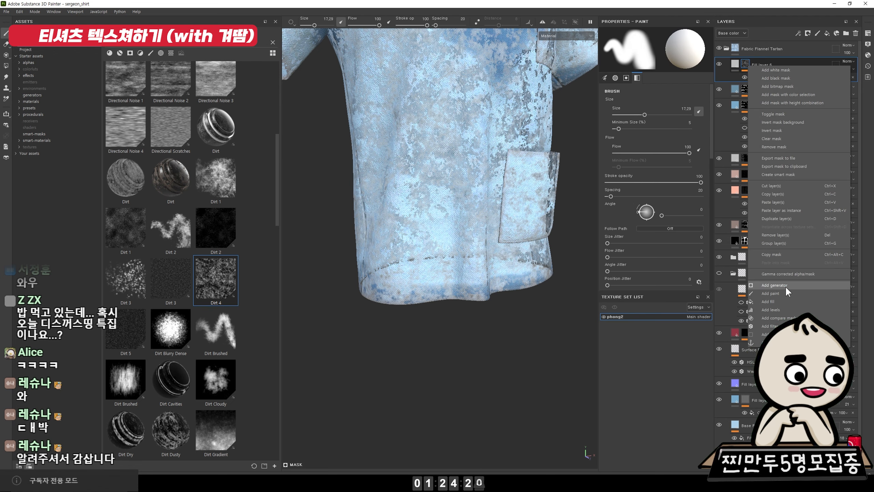
click(785, 285)
click(688, 55)
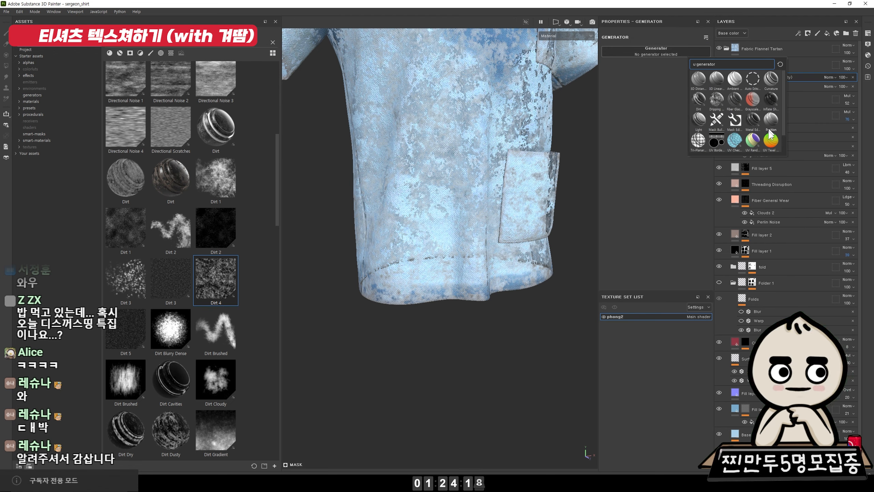
click(774, 119)
alt+drag(552, 166, 548, 173)
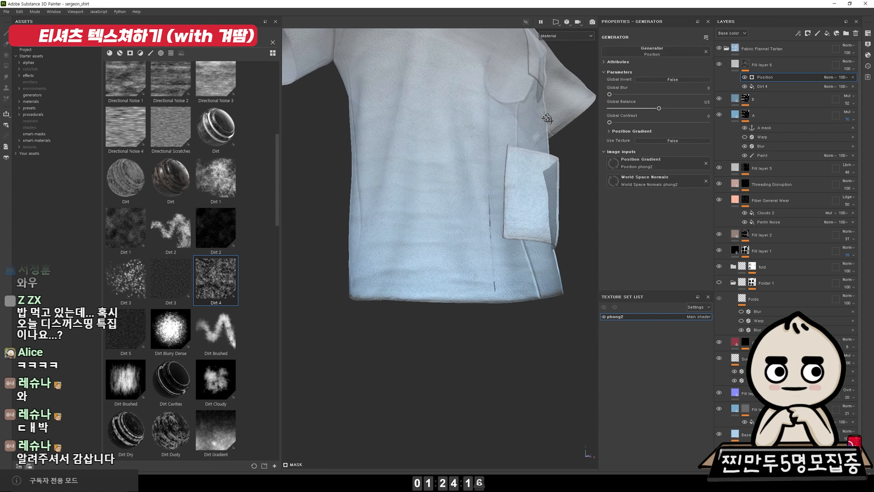
alt+right_drag(548, 166, 471, 92)
alt+middle_drag(471, 92, 459, 152)
alt+drag(459, 151, 504, 159)
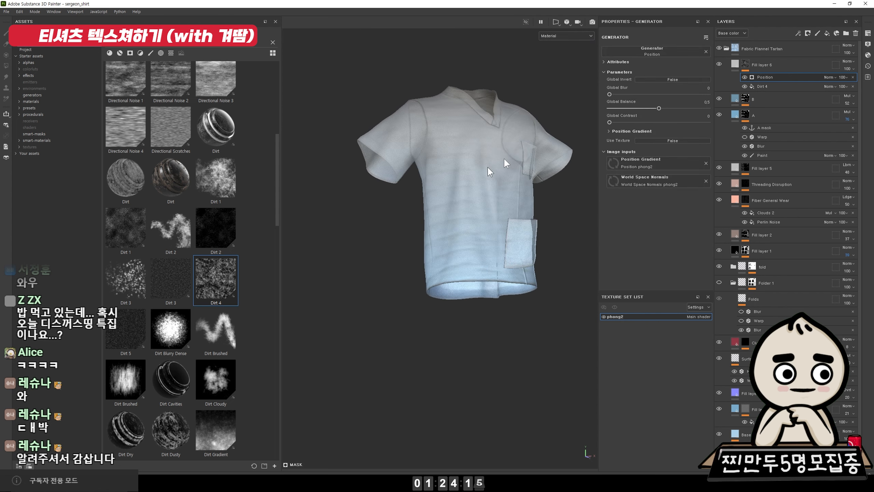
Invert the Position generator globally and raise its Global Balance to 0.83
click(674, 80)
alt+right_drag(507, 122, 527, 160)
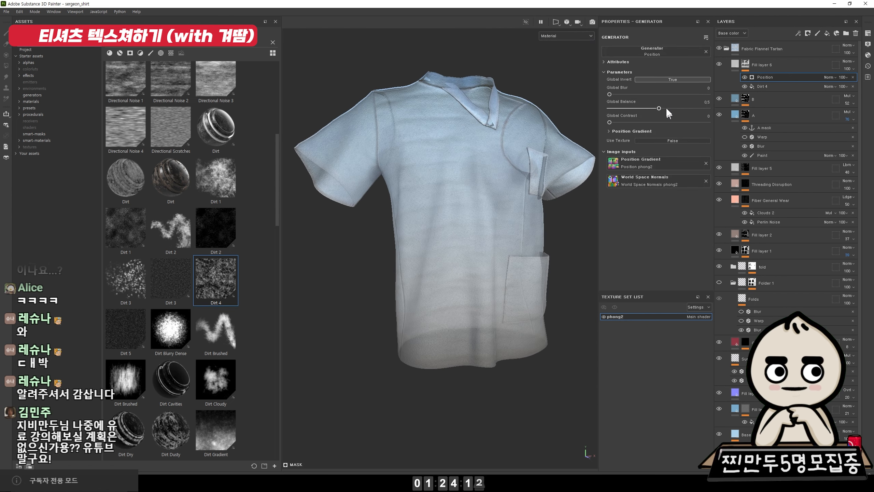
mouse_move(665, 109)
mouse_down()
mouse_move(708, 108)
mouse_move(691, 109)
mouse_up()
alt+right_drag(494, 152, 518, 165)
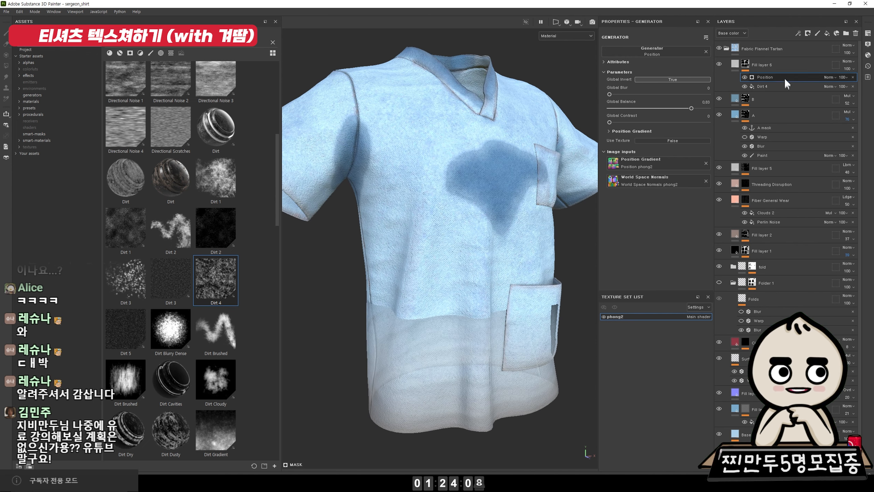
Set the Position generator's blending mode to Multiply over Dirt 4 and inspect the shirt's lower half
click(829, 77)
click(829, 77)
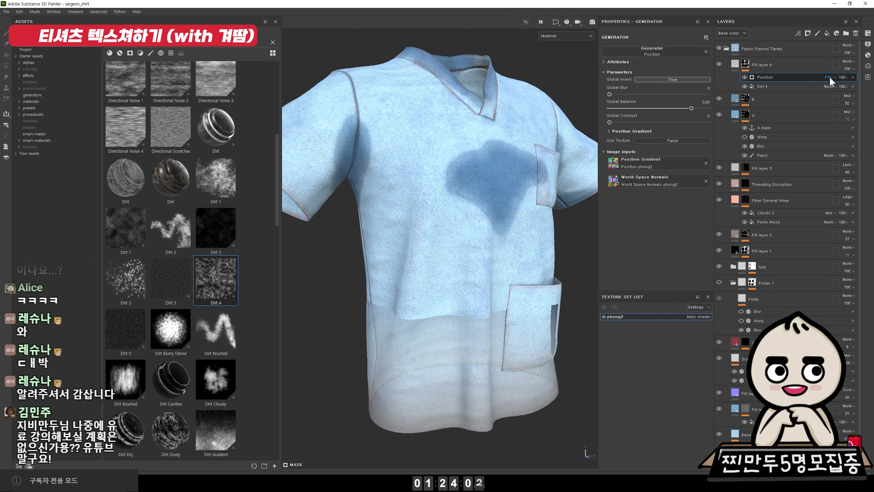
scroll(828, 76, down, 3)
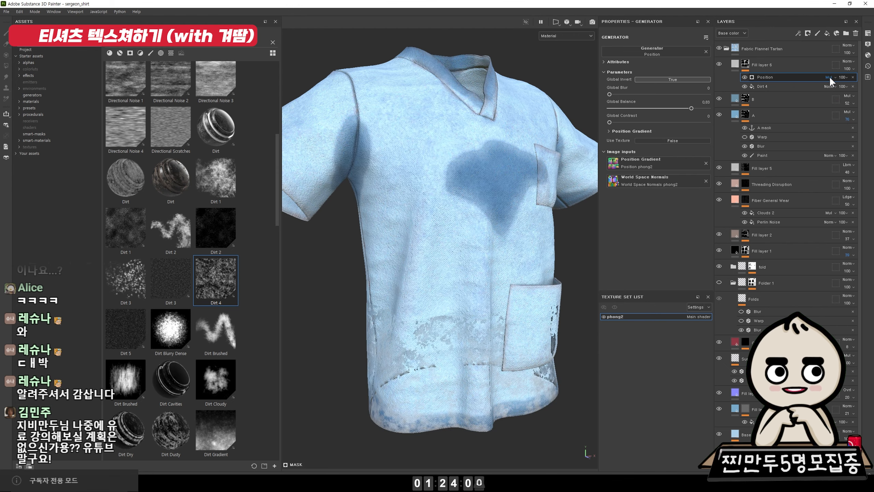
alt+drag(463, 217, 468, 180)
alt+middle_drag(468, 180, 486, 140)
alt+drag(486, 140, 489, 158)
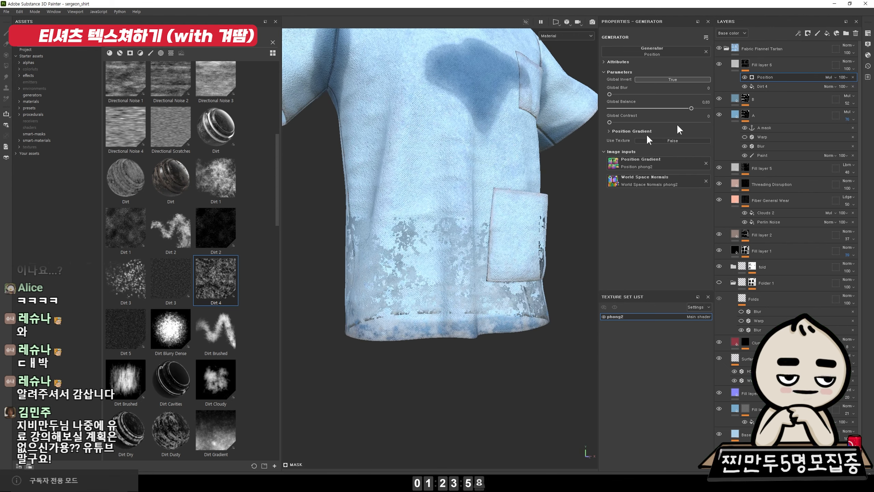
Vary the Position generator's Global Balance between 0.75 and 0.92 to move the worn area along the shirt
mouse_move(683, 108)
mouse_down()
mouse_move(655, 108)
mouse_move(691, 110)
mouse_up()
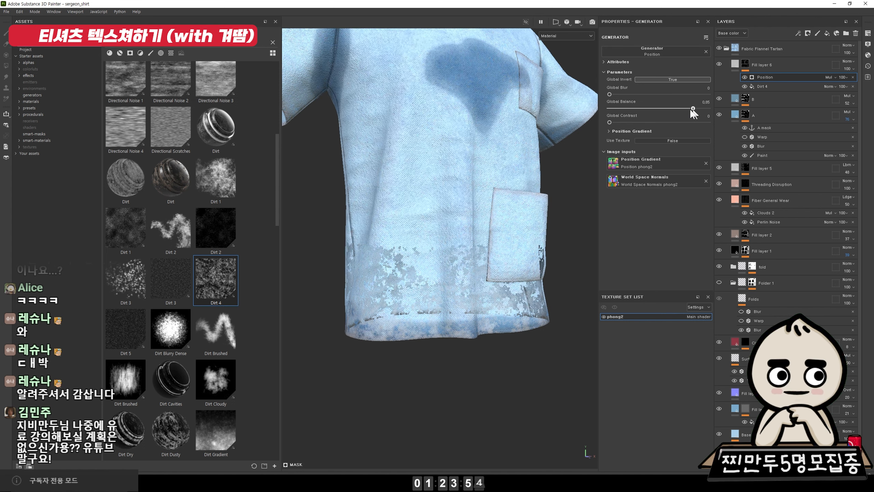
mouse_move(610, 94)
mouse_down()
mouse_move(695, 92)
mouse_move(670, 109)
mouse_move(717, 111)
mouse_move(659, 95)
mouse_move(605, 94)
mouse_up()
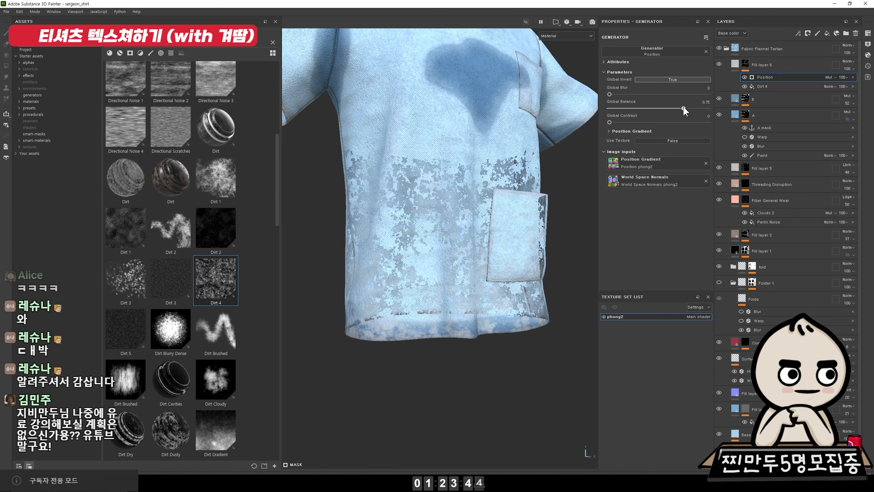
click(691, 109)
drag(693, 109, 700, 108)
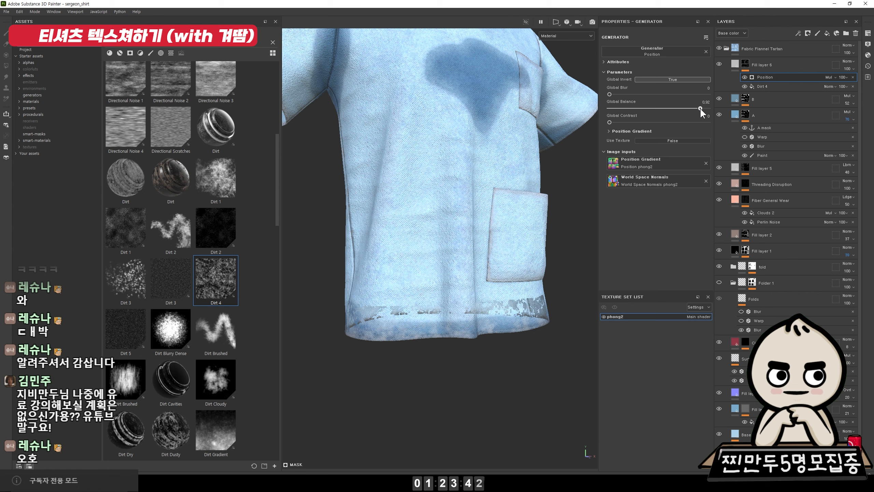
Add a Blur filter above the Position generator on the opacity fill layer's mask
right_click(745, 64)
click(769, 321)
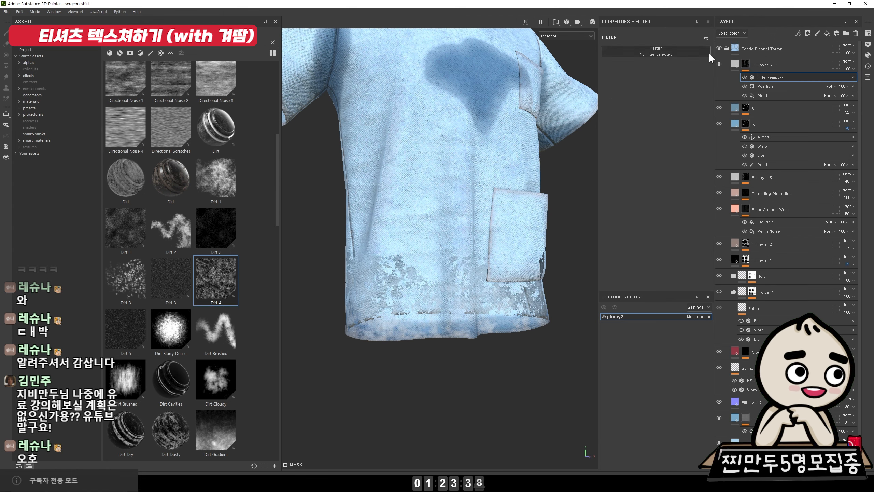
click(754, 71)
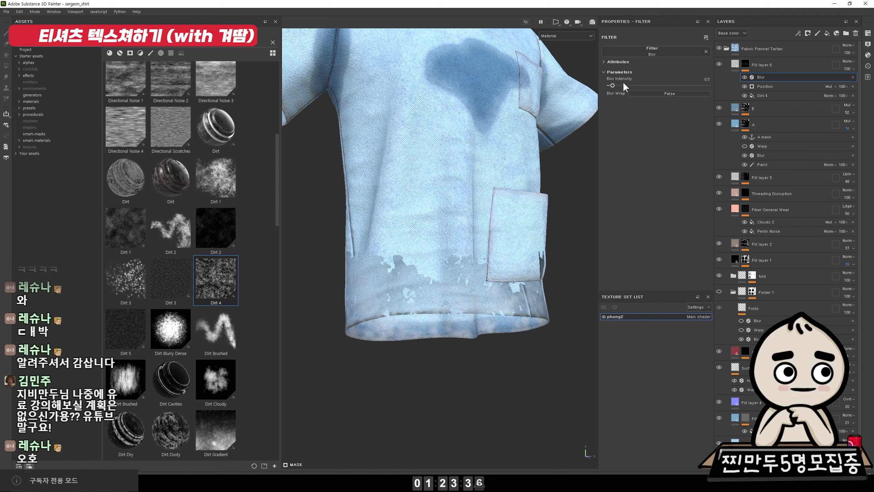
Lower the Blur filter's intensity to 0 and remove the filter from the opacity fill layer's mask
drag(625, 86, 591, 97)
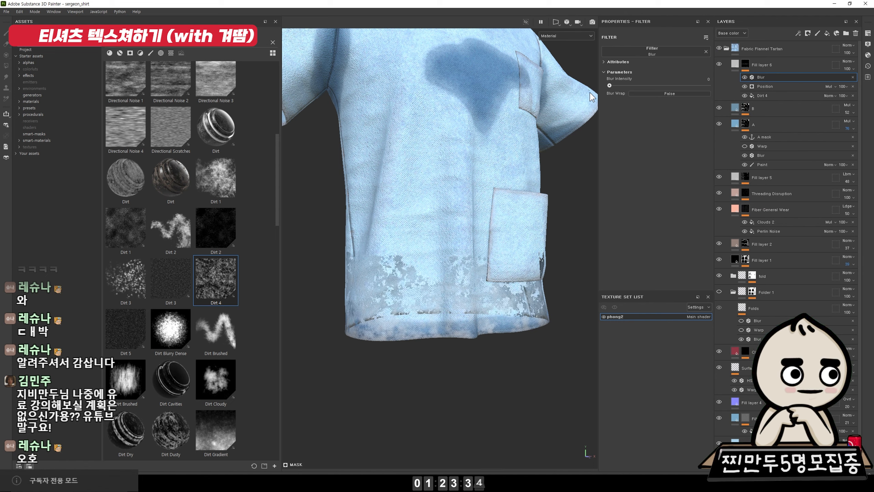
click(853, 77)
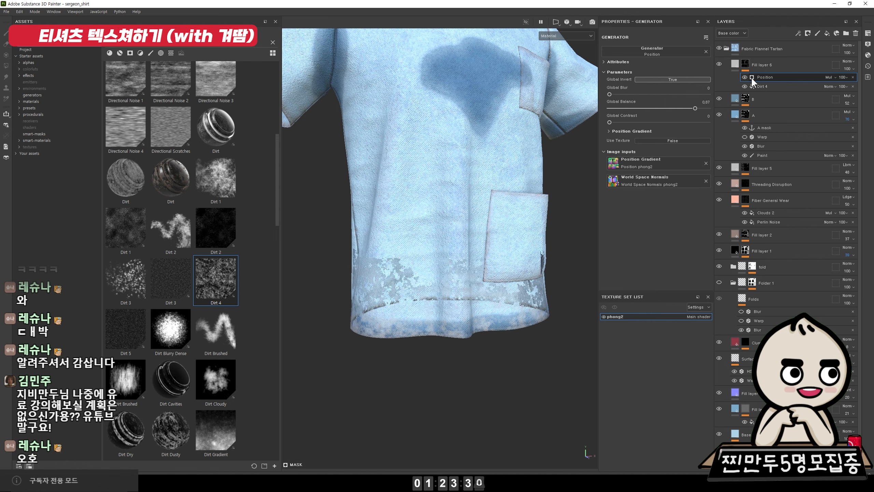
Add a Paint effect above the Position generator on the opacity fill layer's mask
right_click(746, 65)
click(768, 293)
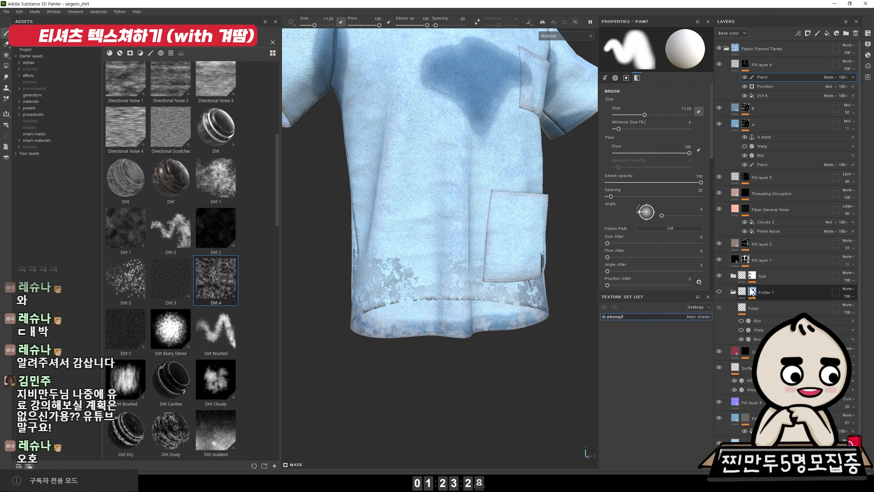
click(171, 178)
scroll(479, 280, down, 2)
Enlarge the brush to 24.57 and paint black on the mask to erase worn patches along the shirt's lower front, checking front and back
key(bracketright)
key(bracketright)
key(bracketright)
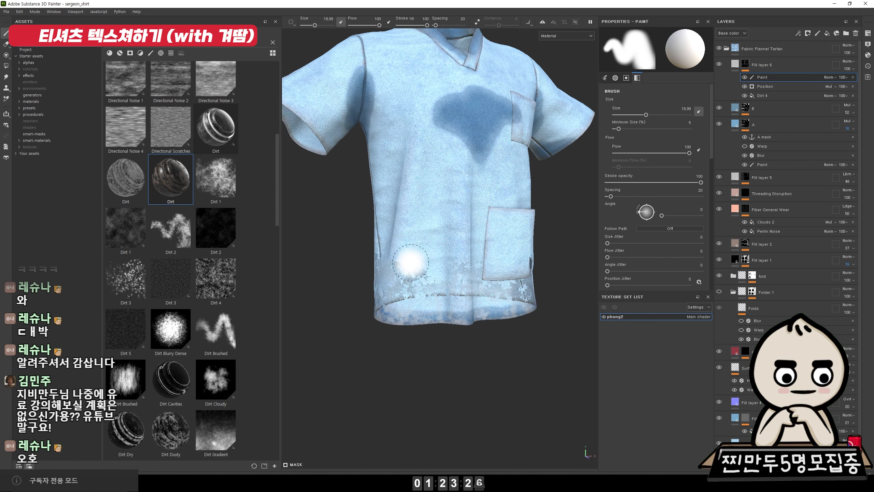
key(bracketright)
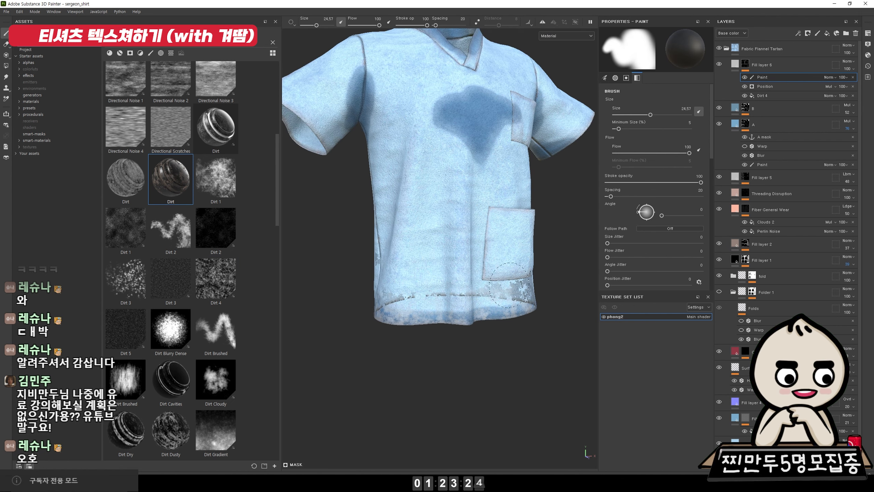
mouse_move(390, 289)
alt+mouse_down()
mouse_move(527, 276)
mouse_move(364, 224)
mouse_move(475, 268)
alt+mouse_up()
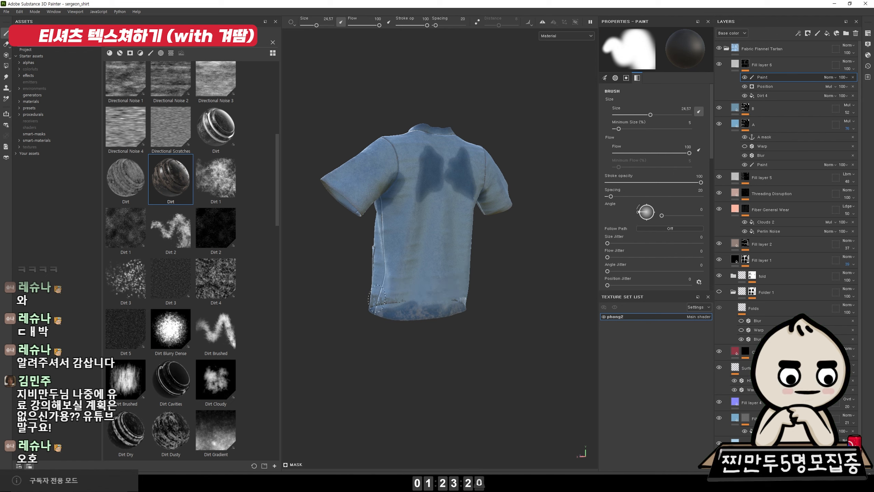
mouse_move(333, 293)
alt+mouse_down()
mouse_move(498, 291)
mouse_move(504, 275)
mouse_move(435, 284)
mouse_move(492, 259)
mouse_move(496, 248)
mouse_move(439, 150)
mouse_move(425, 234)
mouse_move(461, 201)
alt+mouse_up()
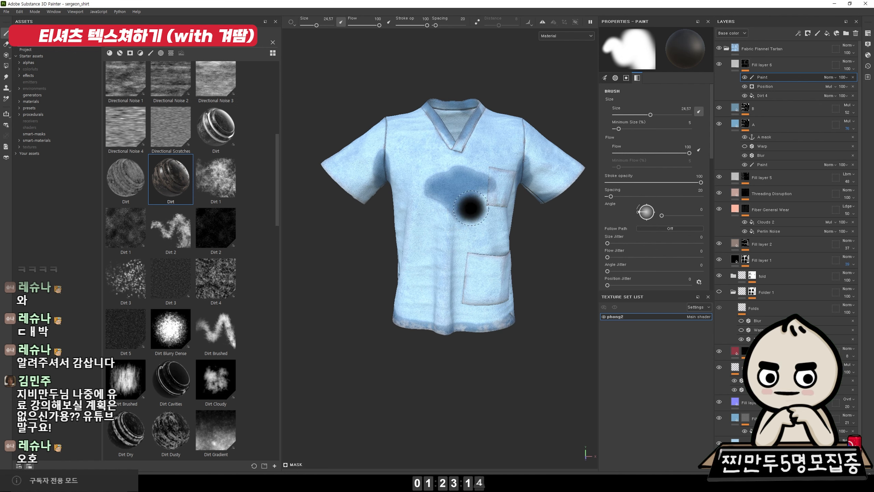